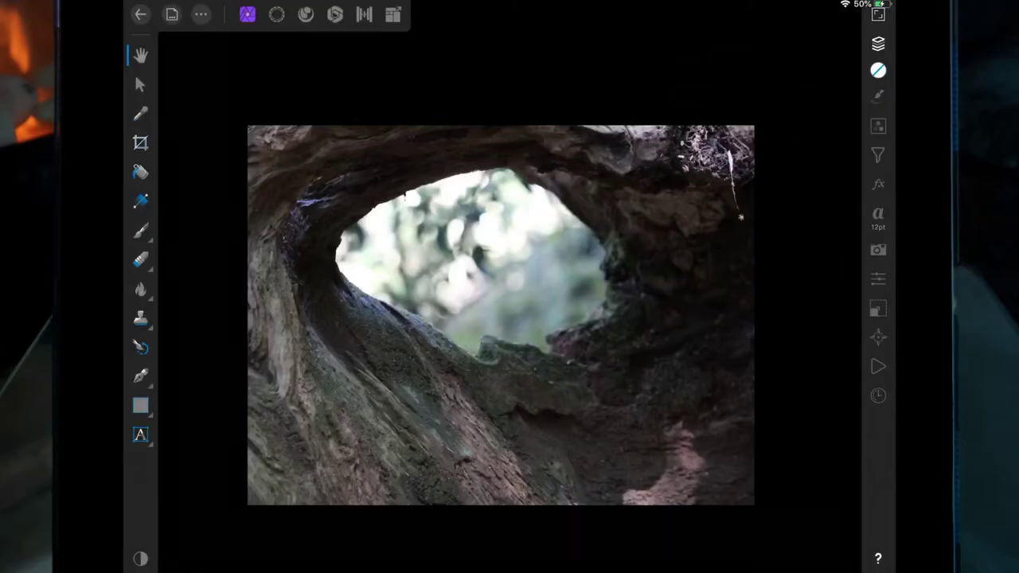
- With the Pen Tool in Smart mode, trace nodes along the hollow's left and upper bark edge
left_click(878, 128)
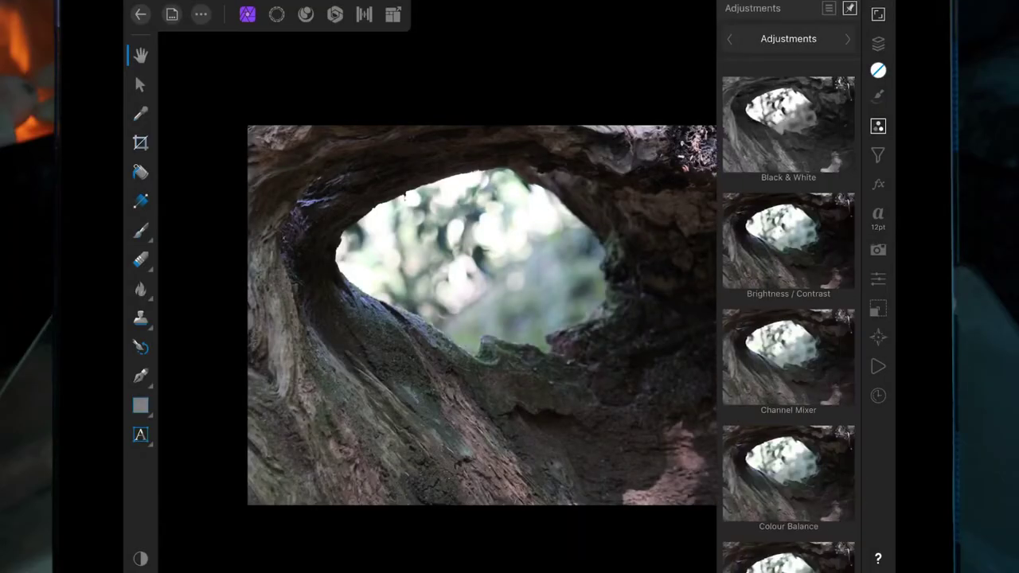
left_click(878, 126)
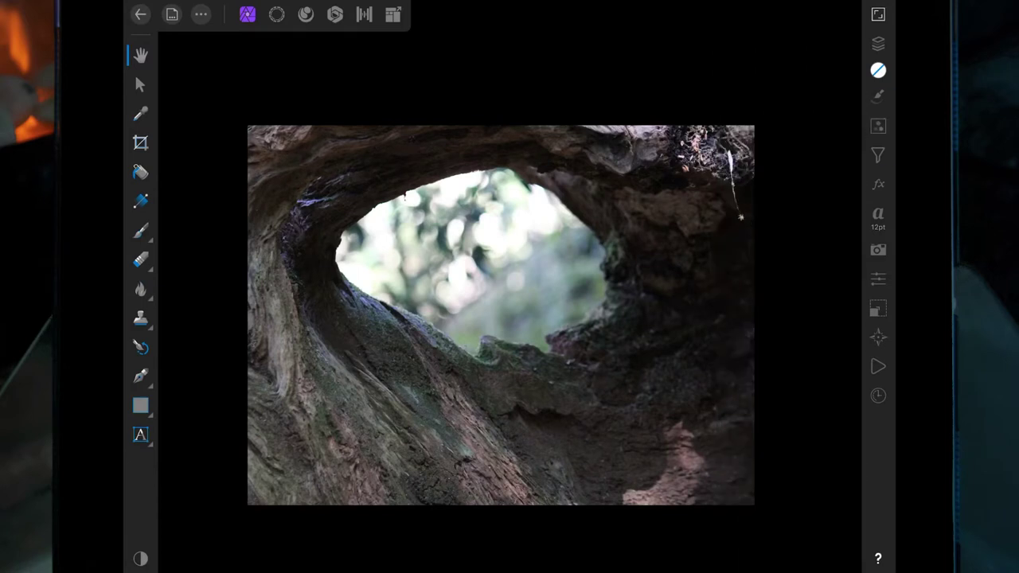
left_click(140, 376)
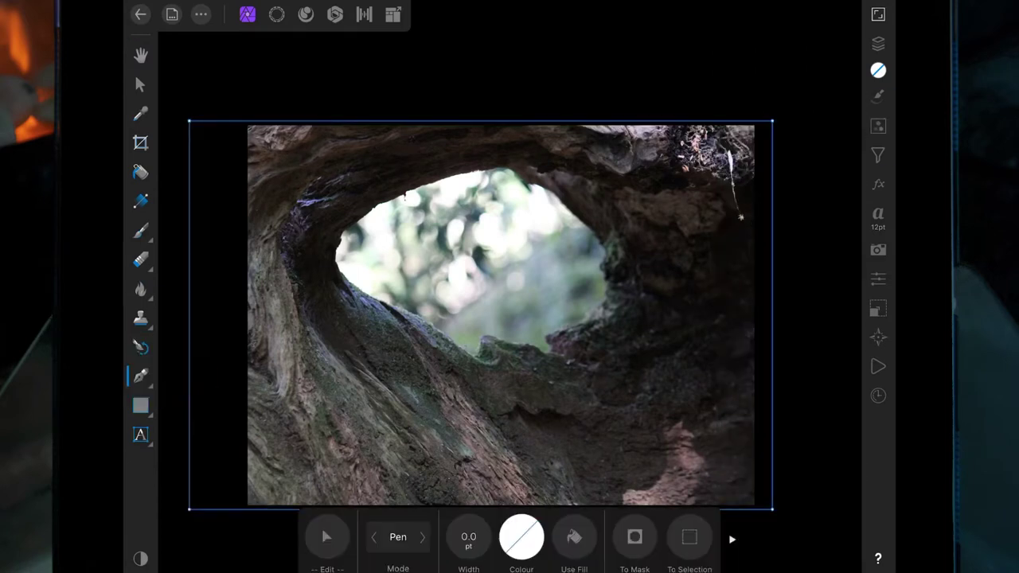
scroll(489, 369, "up", 5)
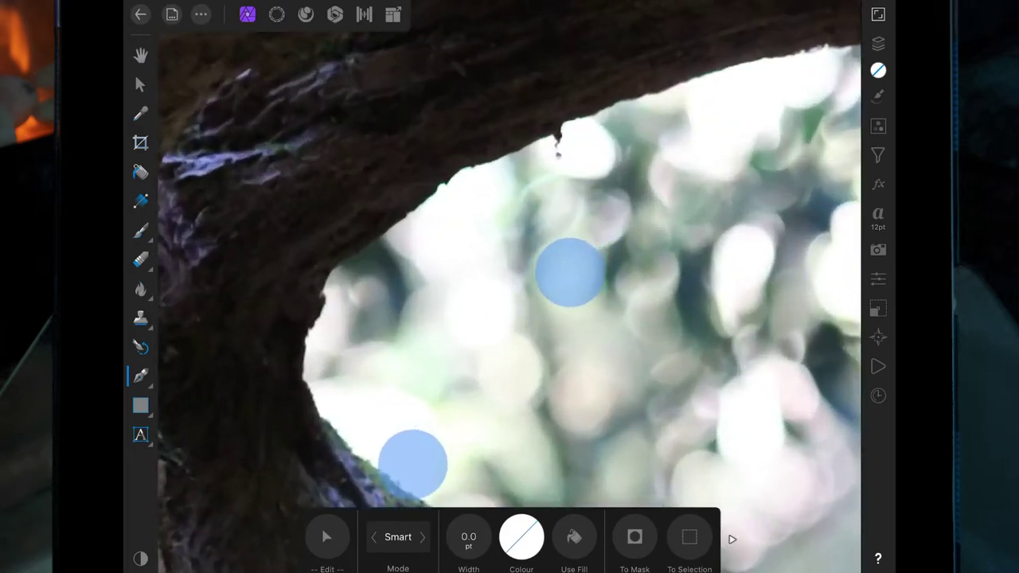
left_click_drag(329, 316, 339, 302)
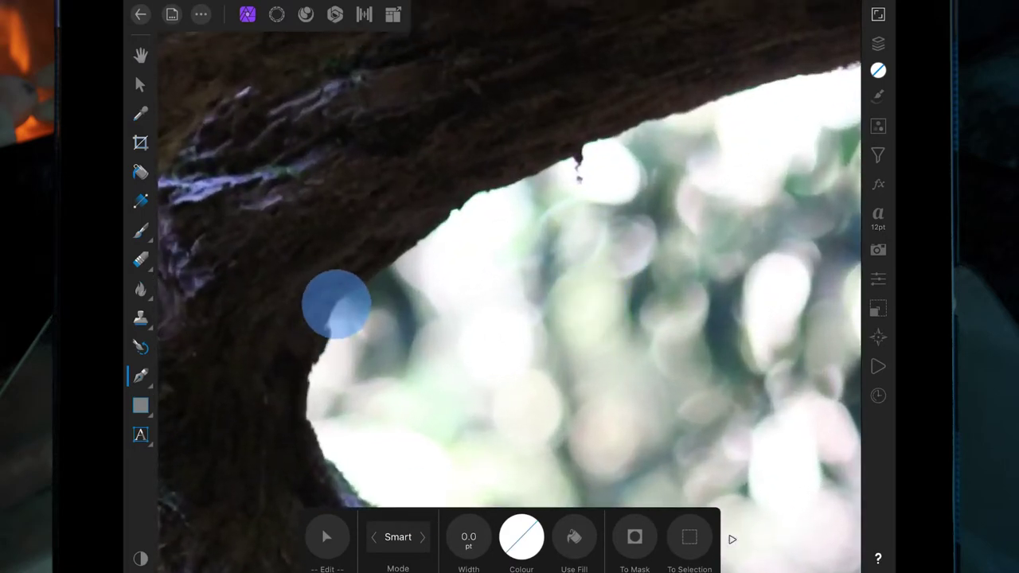
left_click(364, 279)
left_click(414, 247)
left_click(460, 209)
left_click(508, 186)
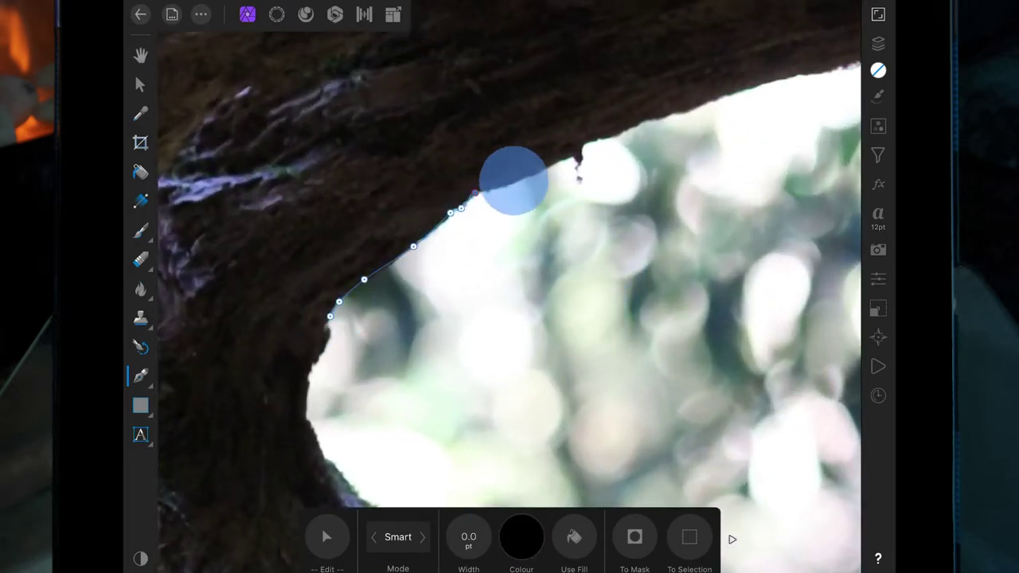
left_click(565, 156)
left_click(598, 140)
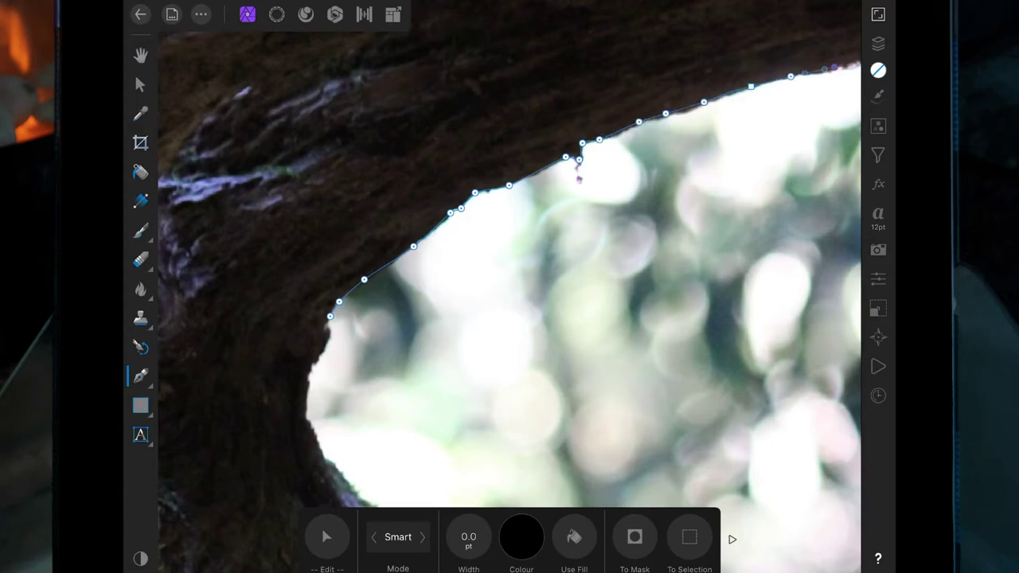
- Continue the path across the top edge and down the hollow's right side
scroll(509, 287, "up", 2)
left_click_drag(569, 166, 740, 148)
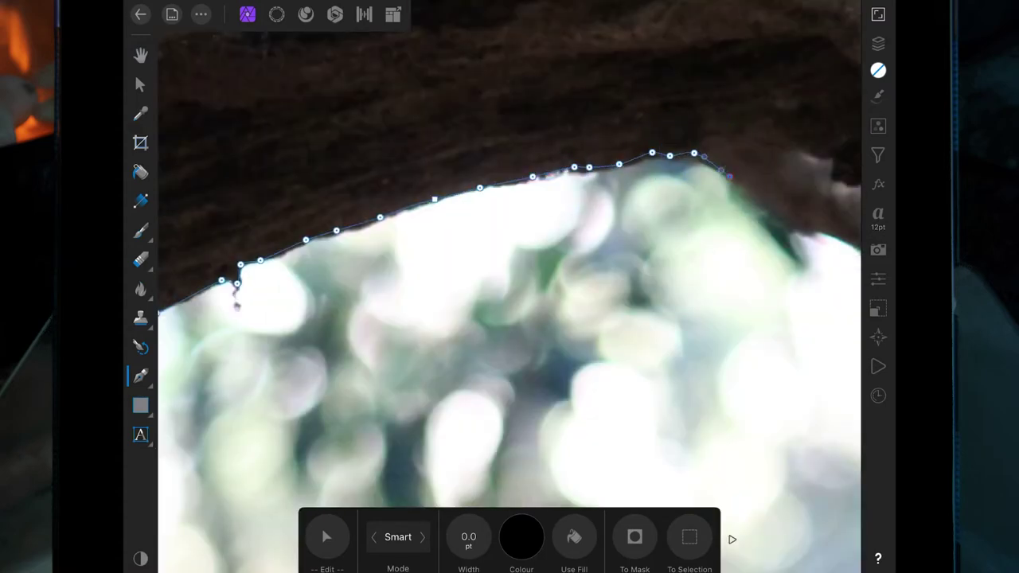
left_click_drag(784, 216, 785, 216)
scroll(510, 287, "right", 3)
mouse_move(590, 177)
left_mouse_down()
mouse_move(733, 289)
mouse_move(788, 351)
left_mouse_up()
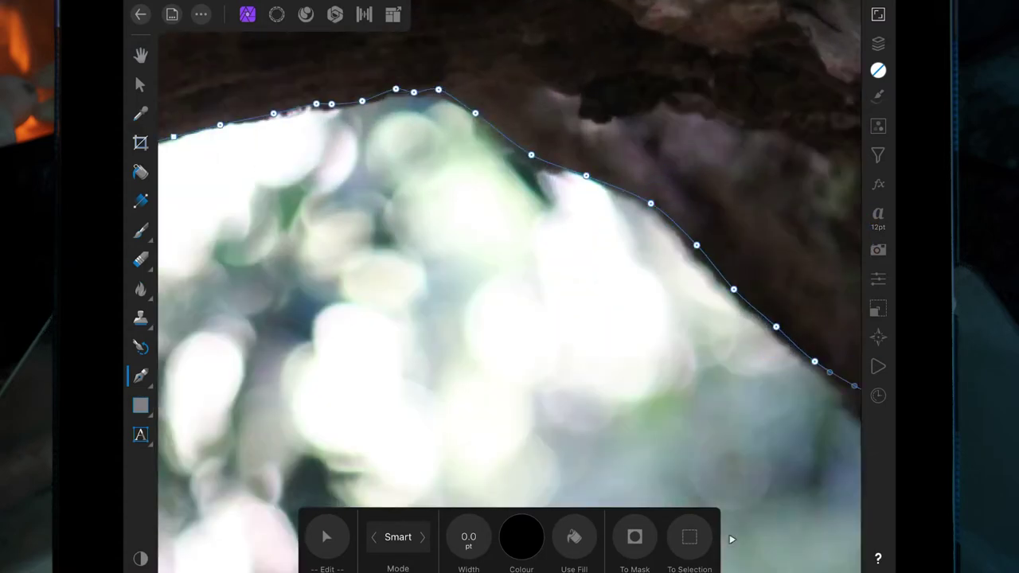
scroll(509, 287, "up", 2)
mouse_move(621, 231)
left_mouse_down()
mouse_move(610, 302)
mouse_move(622, 382)
mouse_move(562, 446)
mouse_move(485, 491)
left_mouse_up()
scroll(510, 287, "up", 2)
scroll(510, 286, "up", 2)
scroll(509, 287, "left", 3)
- Trace the mossy bottom edge, close the path, and convert it to a selection
left_click_drag(561, 284, 364, 337)
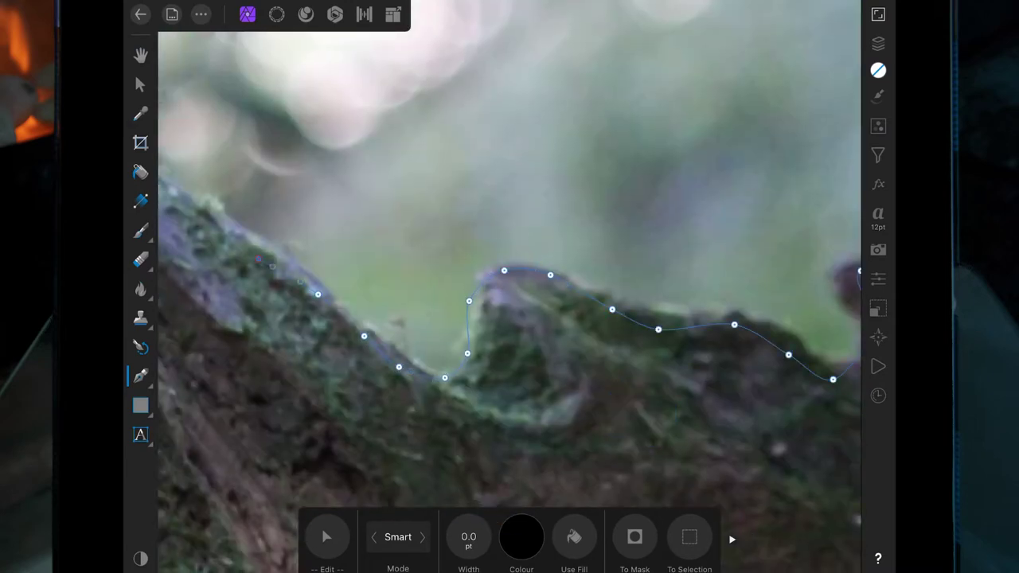
scroll(509, 286, "up", 3)
left_click_drag(585, 502, 247, 309)
scroll(509, 286, "up", 3)
left_click_drag(314, 302, 336, 263)
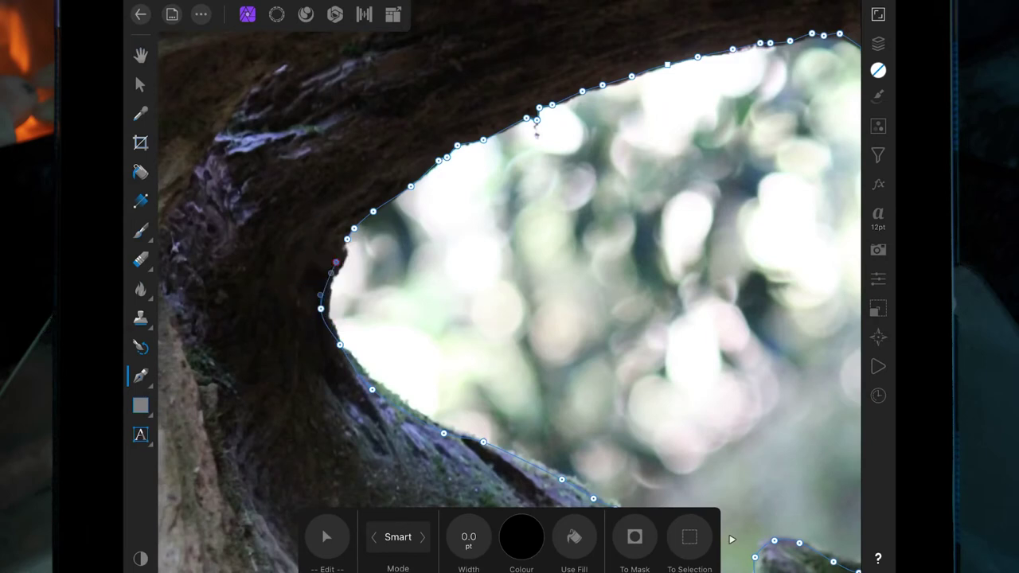
left_click(689, 537)
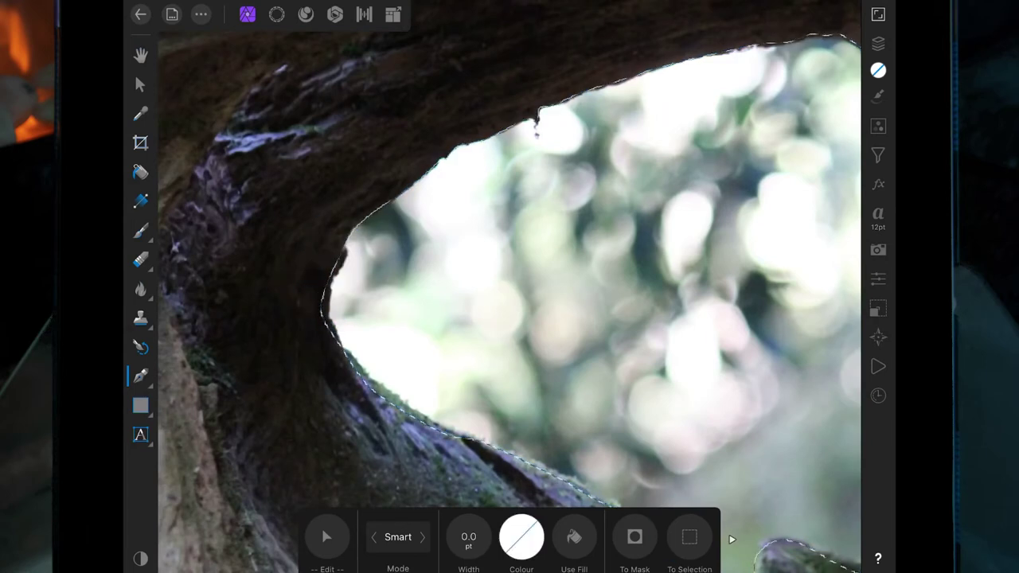
- Choose the Erase Brush and rasterise the photo layer so it can be erased
scroll(509, 286, "down", 3)
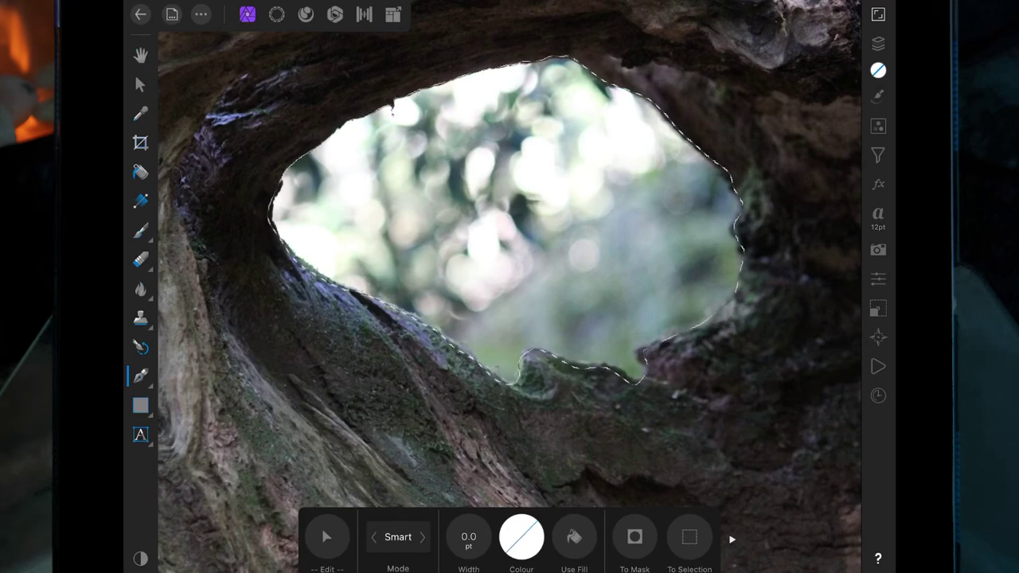
left_click(140, 260)
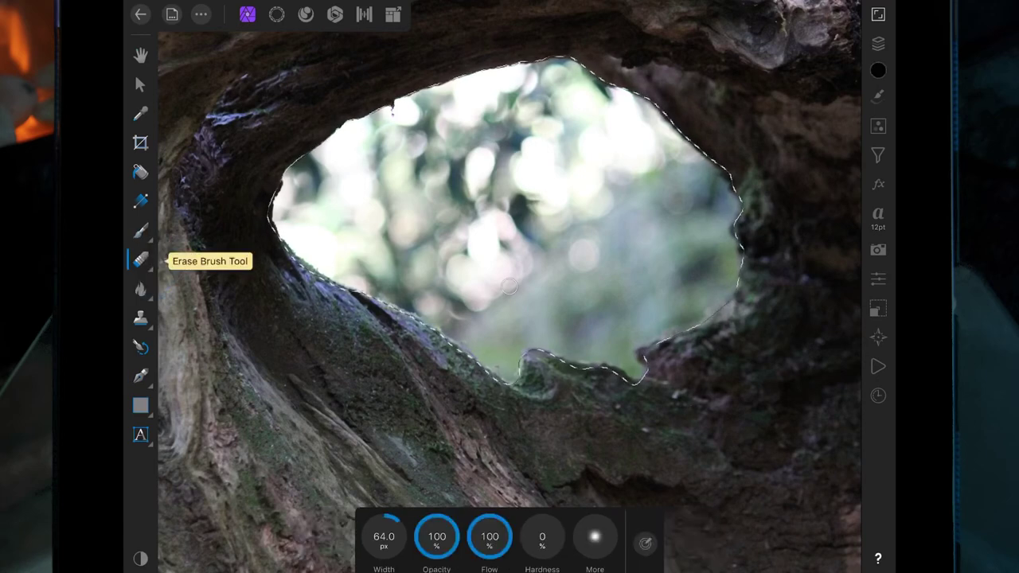
left_click(878, 43)
left_click(742, 37)
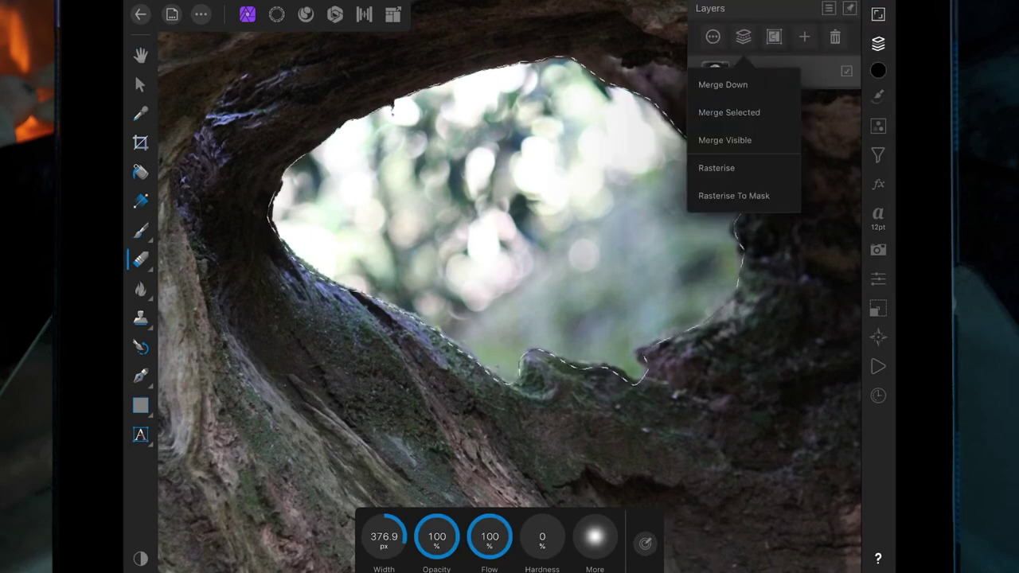
left_click(742, 175)
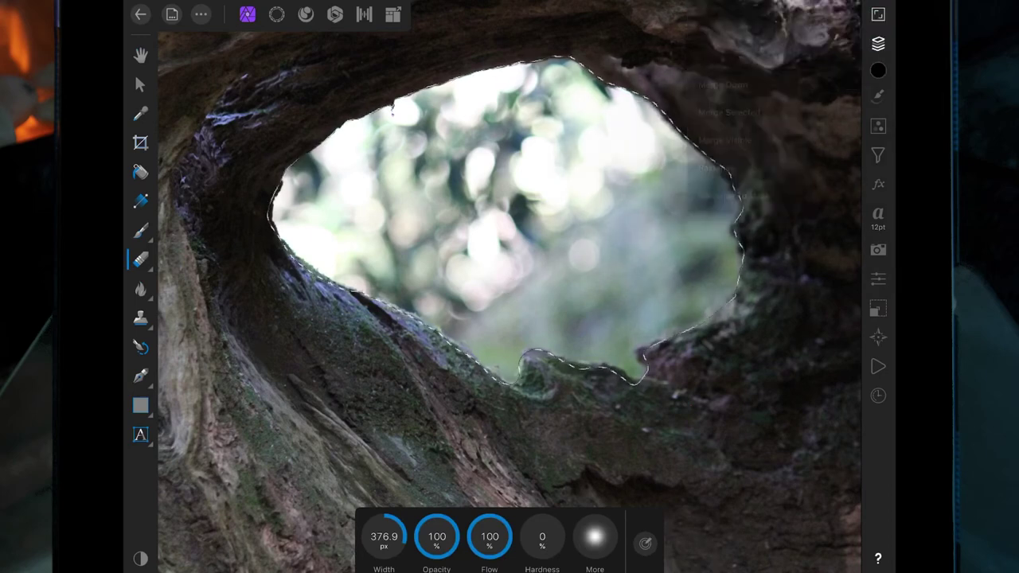
- Erase the foliage inside the selected hole, then switch to the Selections persona
mouse_move(446, 75)
left_mouse_down()
mouse_move(510, 24)
mouse_move(658, 342)
left_mouse_up()
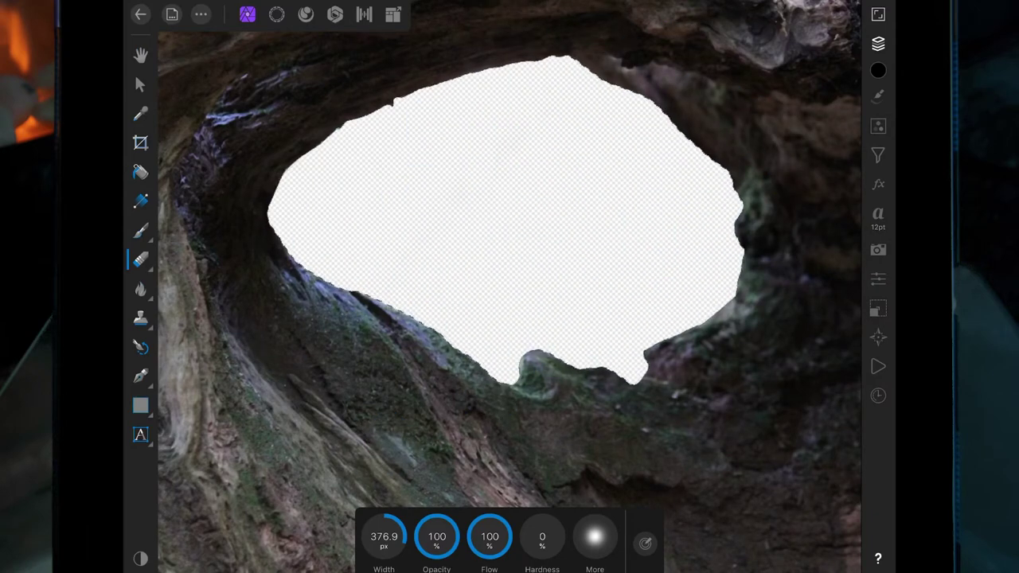
scroll(684, 352, "up", 2)
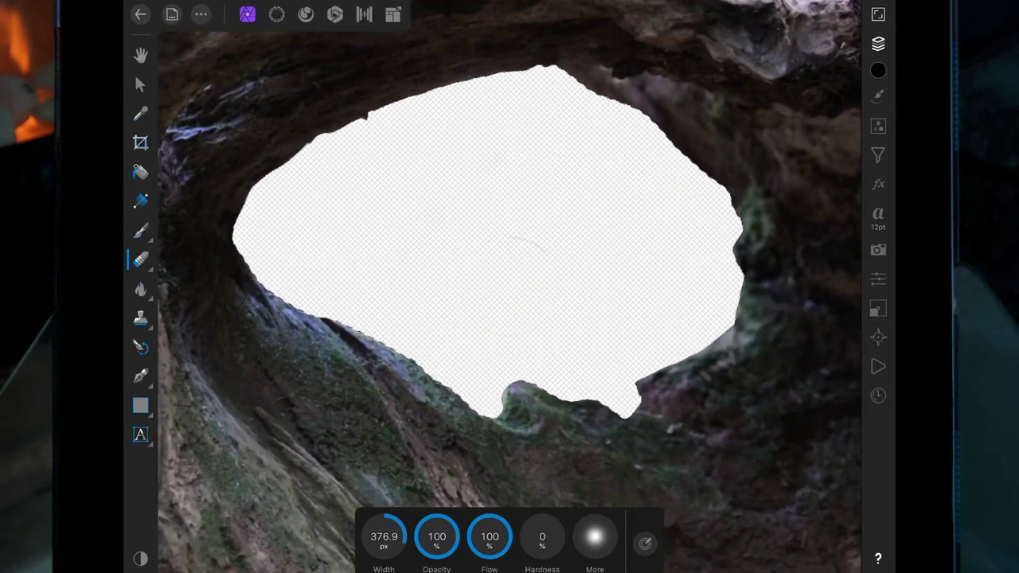
left_click(276, 13)
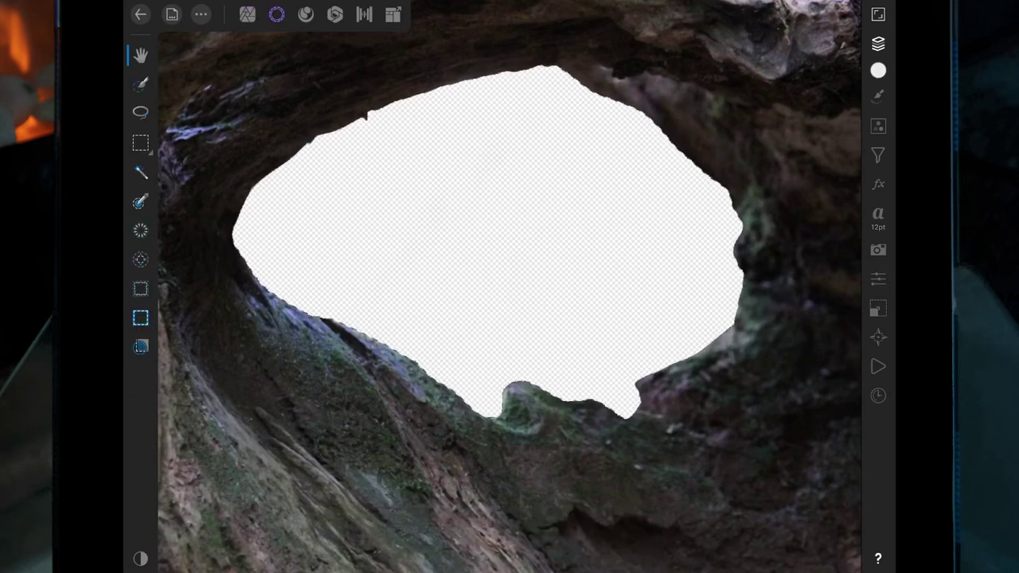
- Refine the selection along the hollow's right edge with Matte at 50 px width, and apply it
left_click(140, 346)
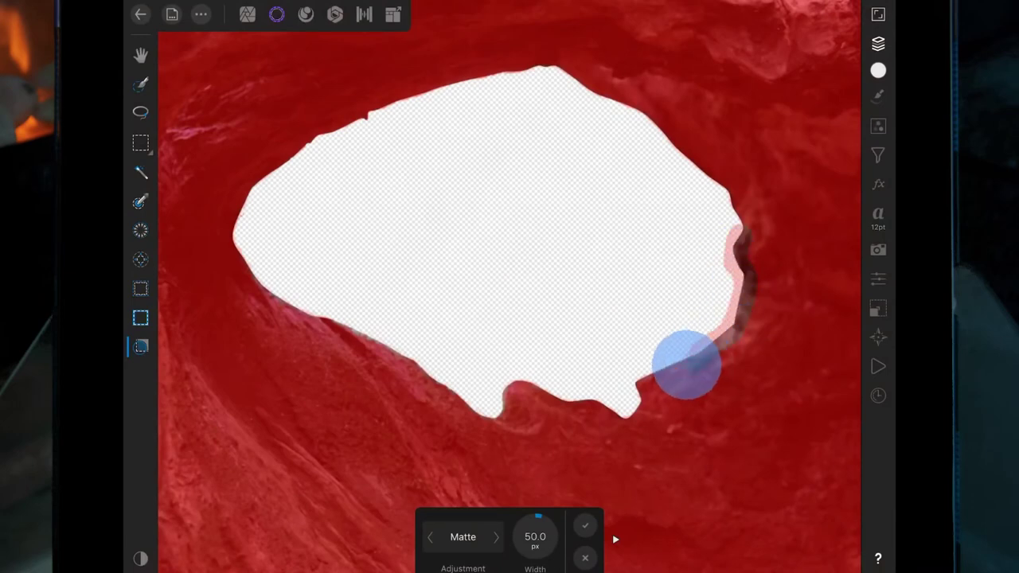
left_click_drag(734, 263, 681, 366)
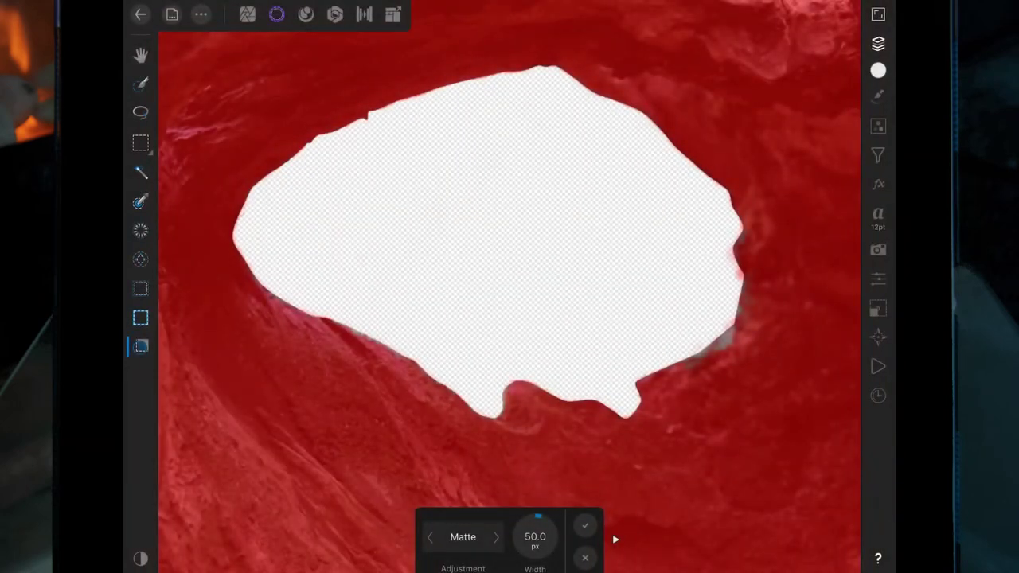
left_click(585, 525)
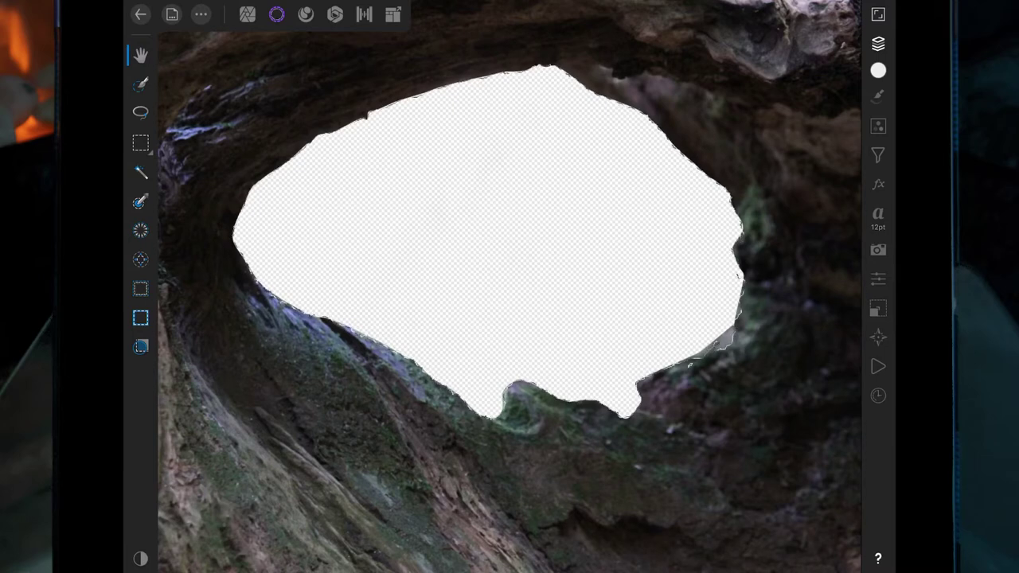
- Back in Pixel persona, erase the leftover rim fringe with a 526.5 px Erase Brush
left_click(247, 15)
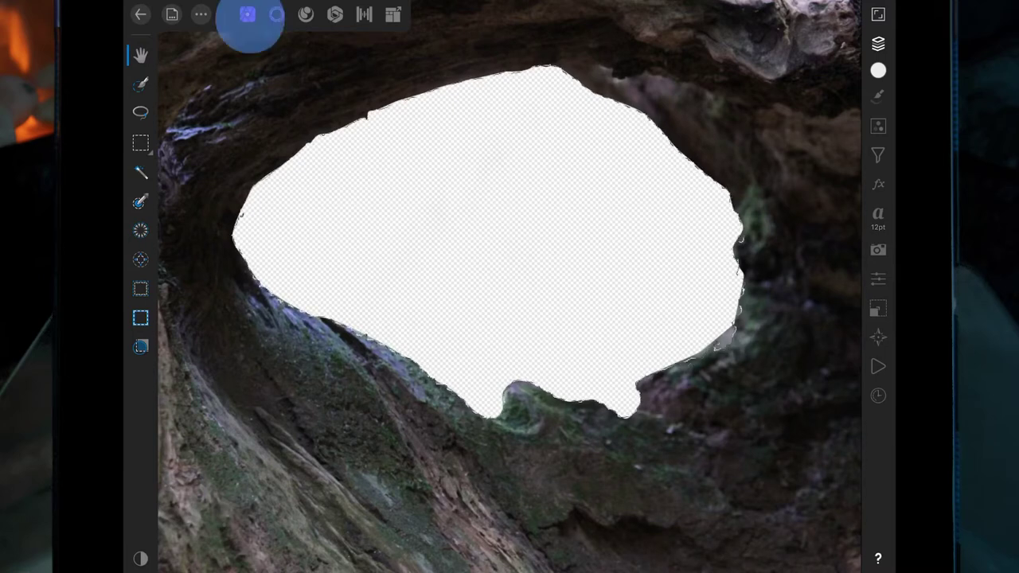
left_click(140, 260)
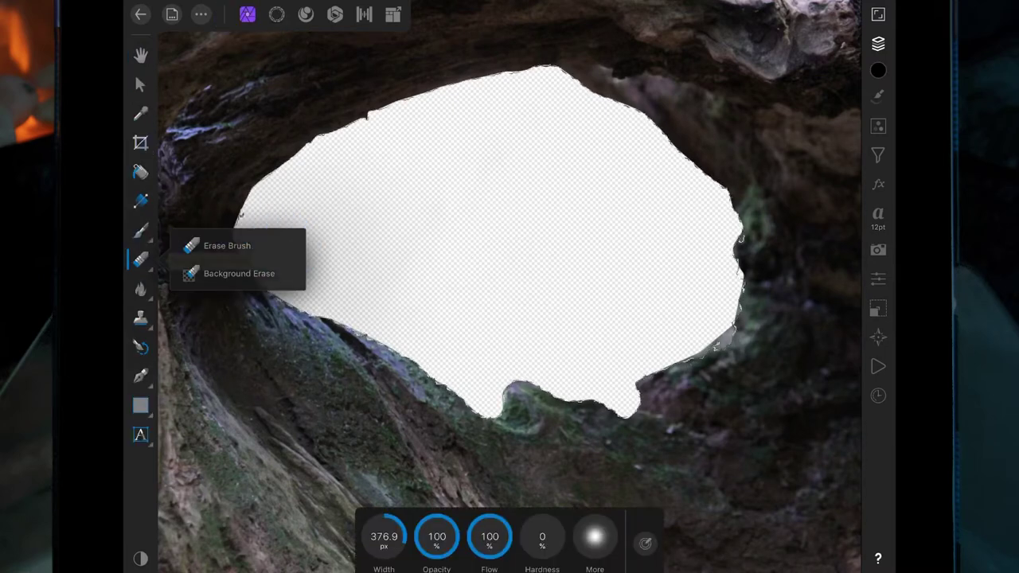
mouse_move(679, 324)
left_mouse_down()
mouse_move(781, 288)
mouse_move(261, 255)
left_mouse_up()
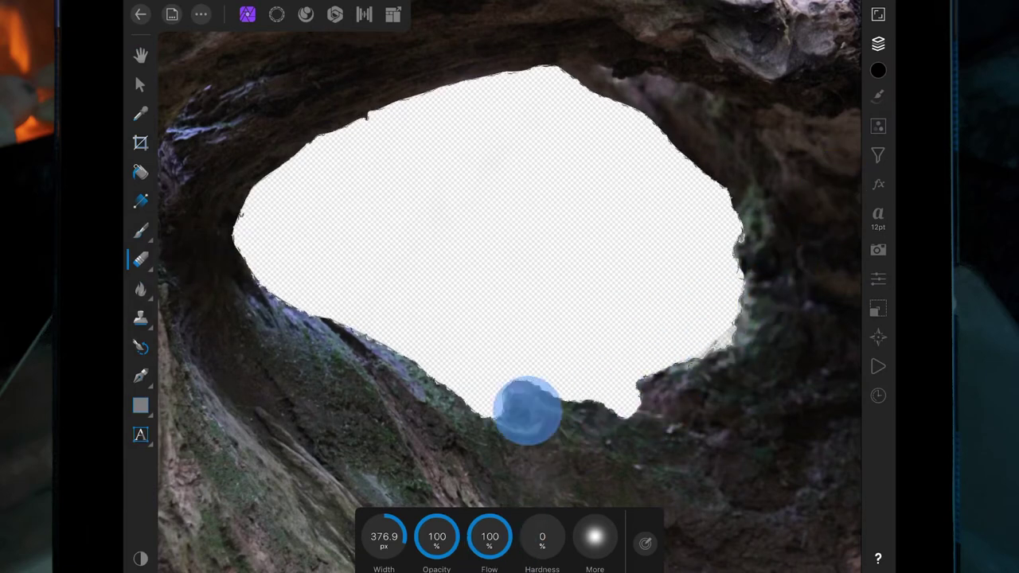
left_click_drag(384, 536, 387, 534)
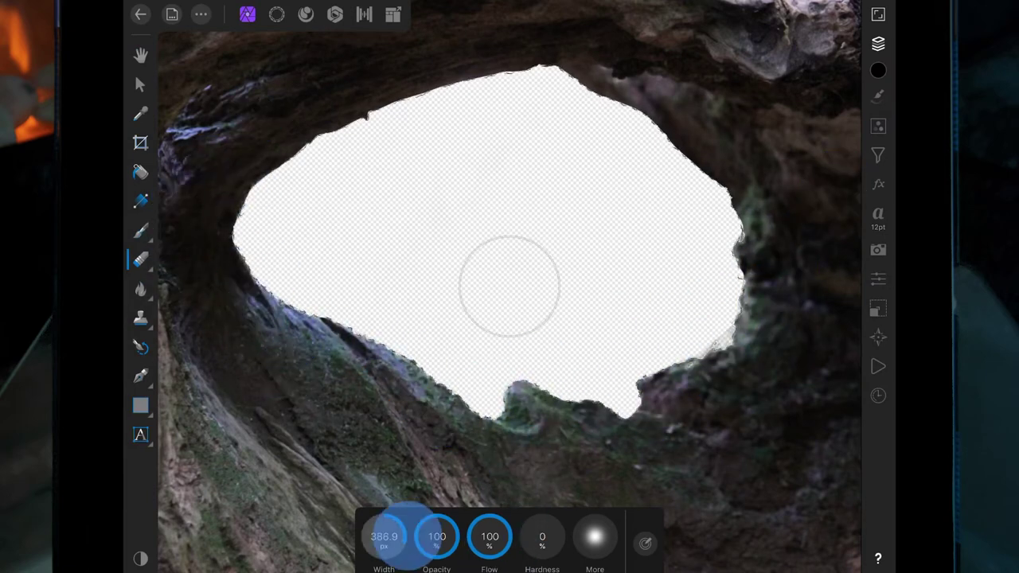
left_click_drag(246, 337, 780, 186)
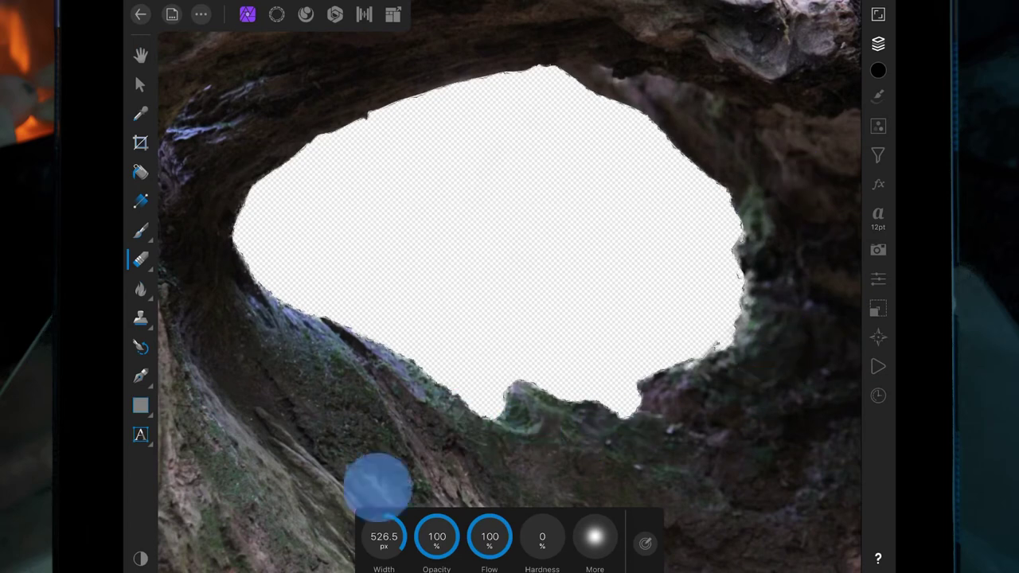
left_click(621, 342)
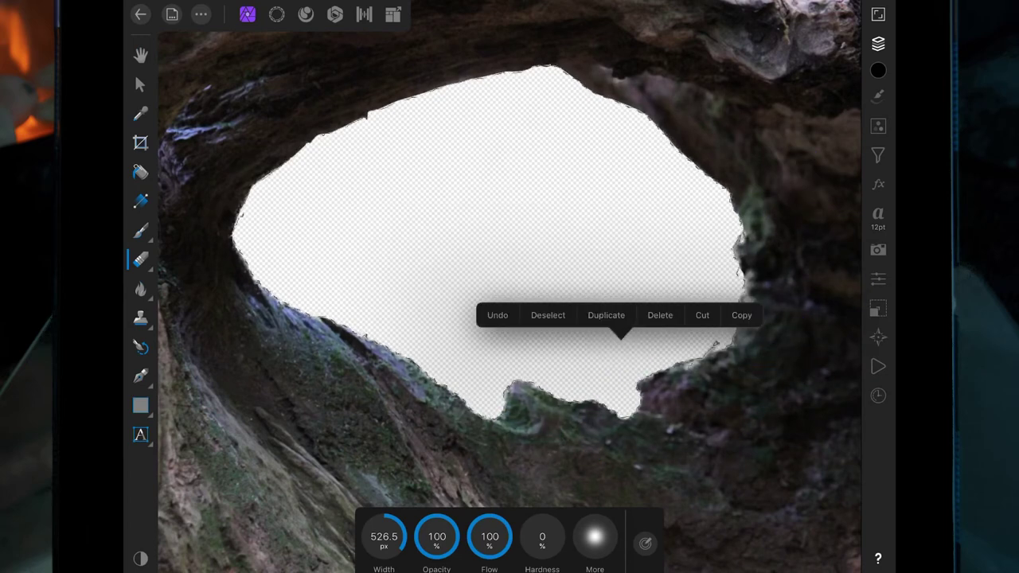
scroll(645, 358, "down", 5)
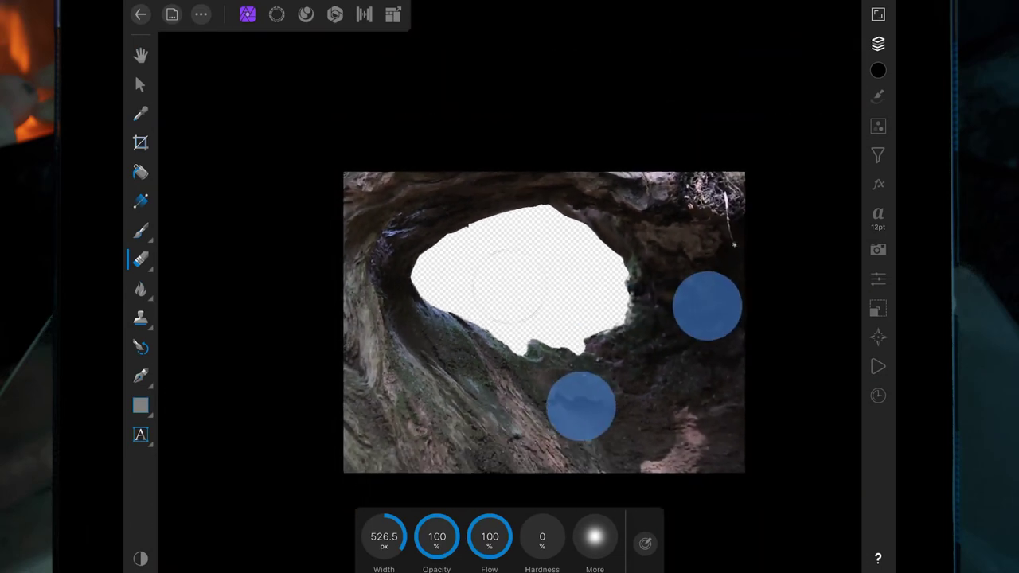
scroll(645, 366, "up", 5)
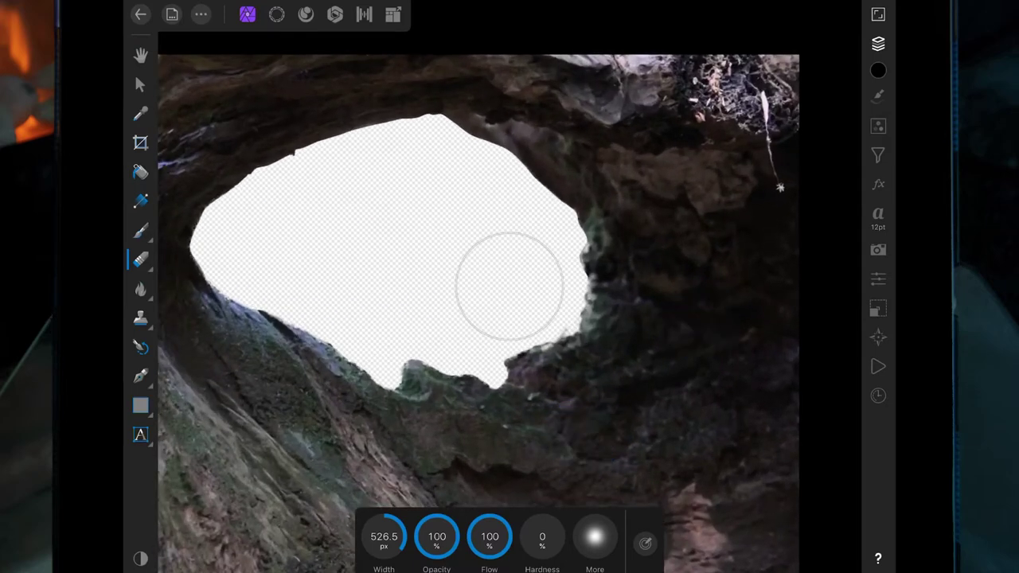
scroll(673, 382, "down", 5)
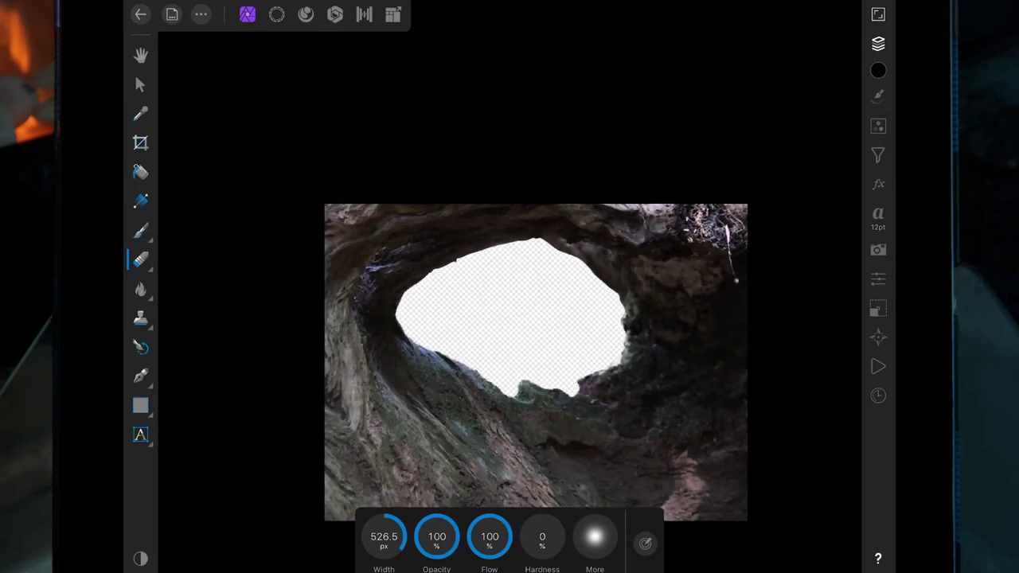
- Add a Curves adjustment with the top end lowered and a midpoint bowing it down
left_click(878, 126)
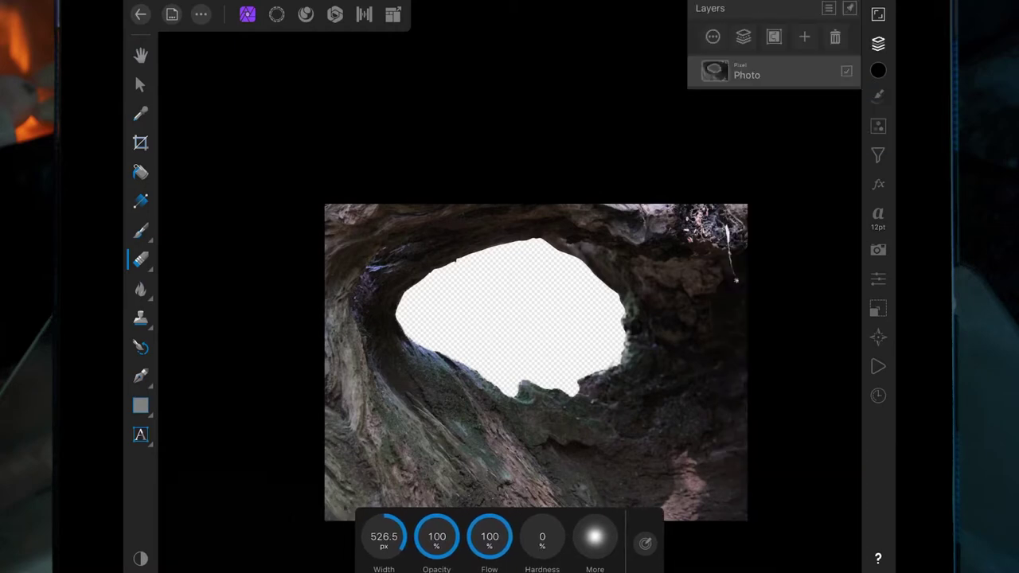
left_click(800, 303)
scroll(800, 302, "down", 5)
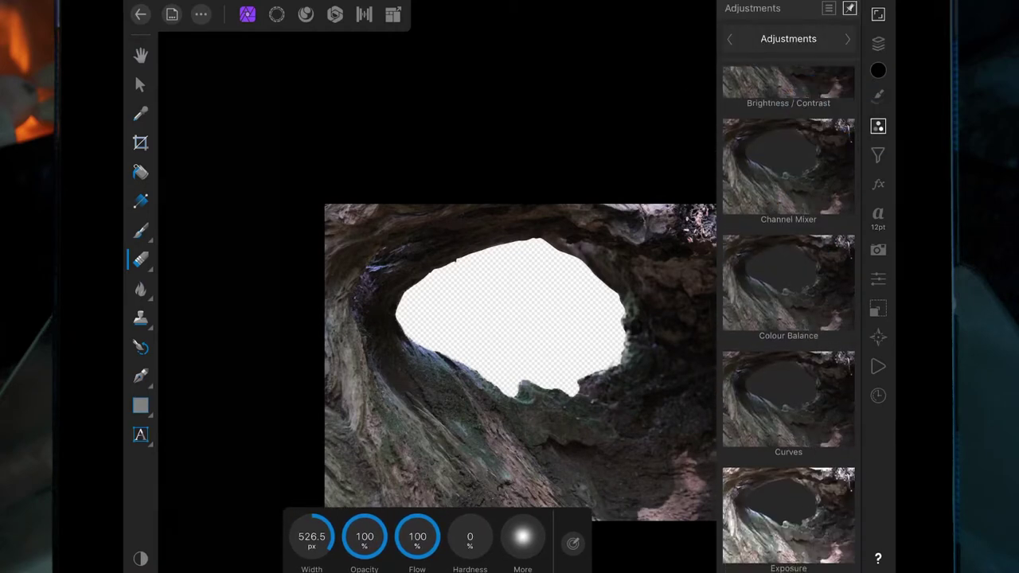
scroll(789, 318, "down", 3)
left_click(788, 259)
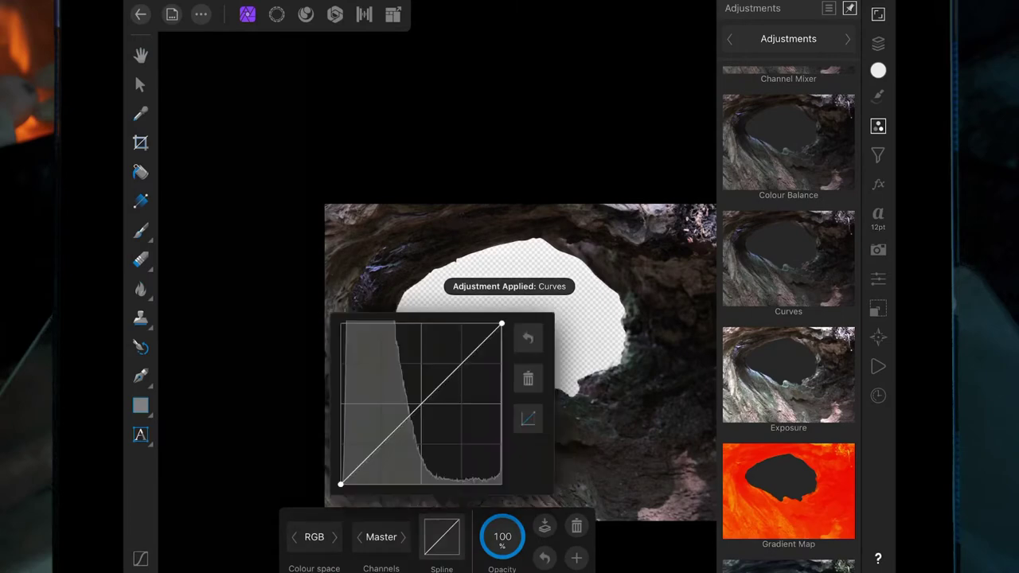
left_click(441, 537)
left_click_drag(502, 324, 502, 368)
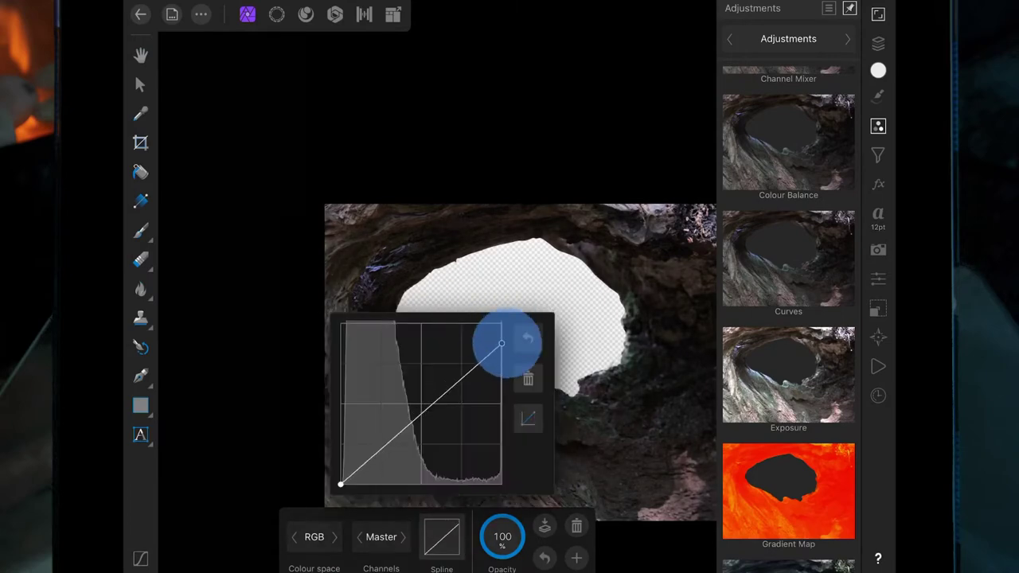
left_click_drag(421, 427, 421, 434)
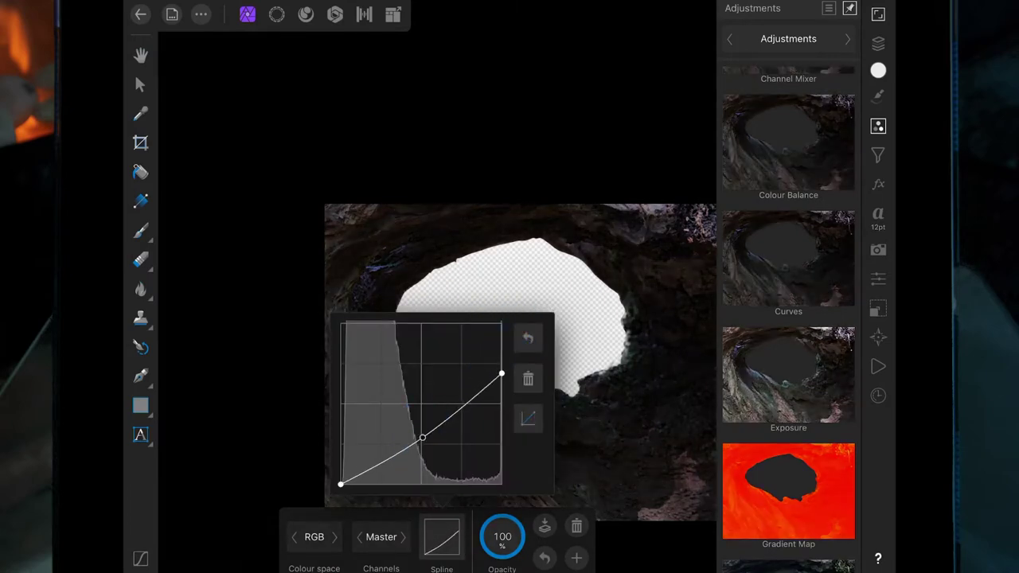
left_click(442, 536)
left_click_drag(541, 358, 442, 300)
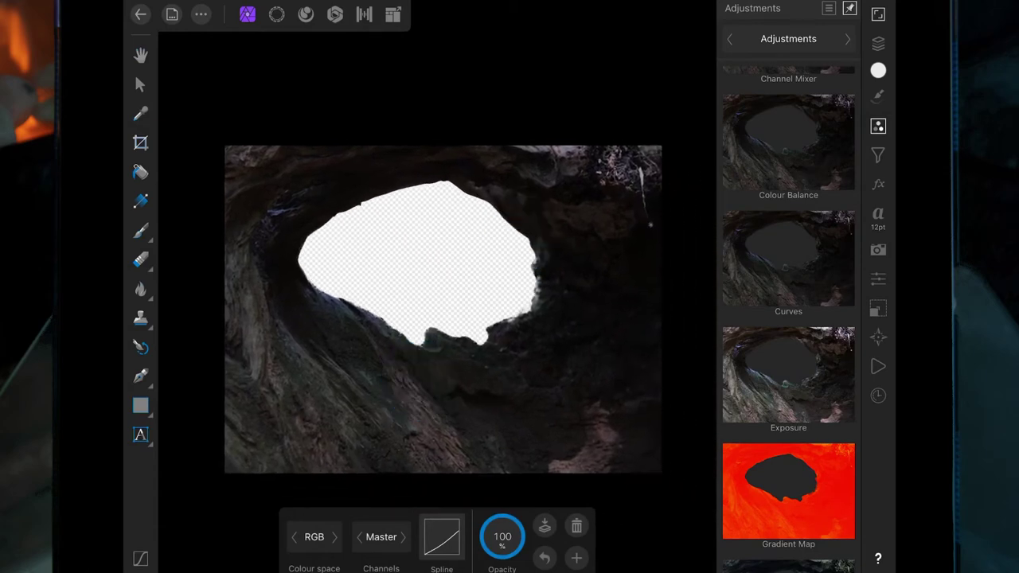
- Add Brightness / Contrast with brightness 20% and contrast 26%
scroll(776, 267, "up", 5)
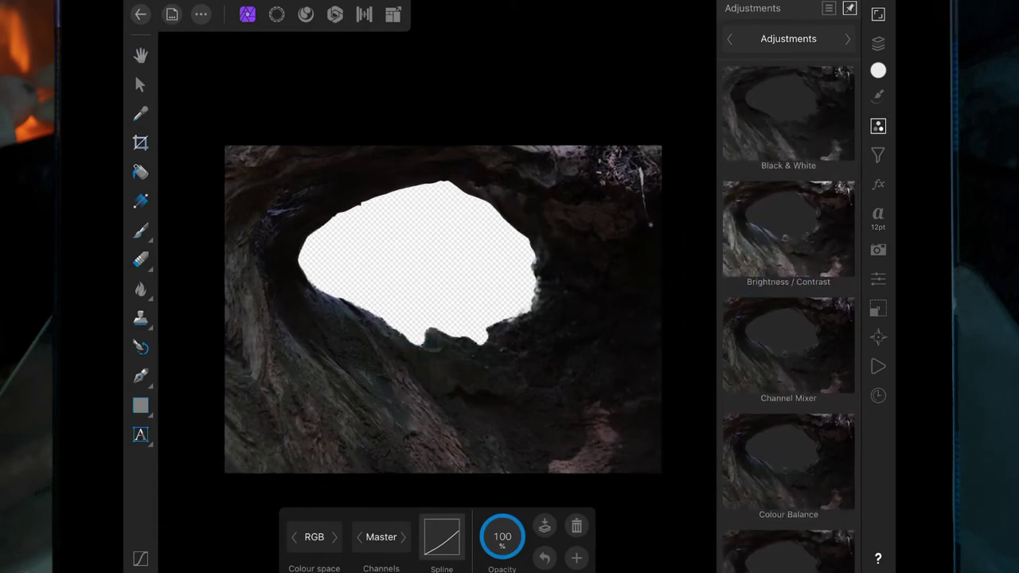
left_click(789, 230)
left_click_drag(320, 535, 374, 538)
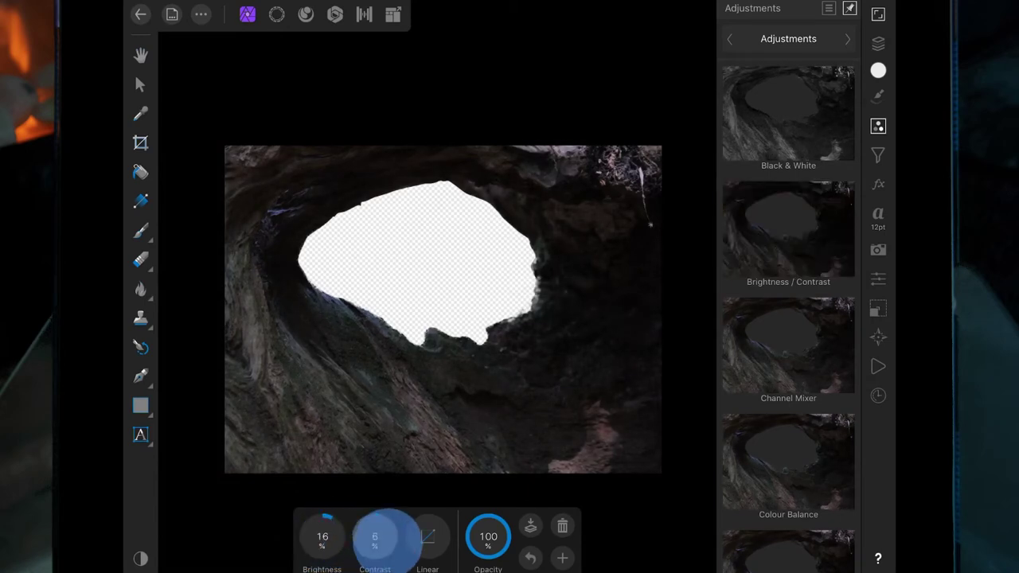
left_click_drag(374, 537, 430, 537)
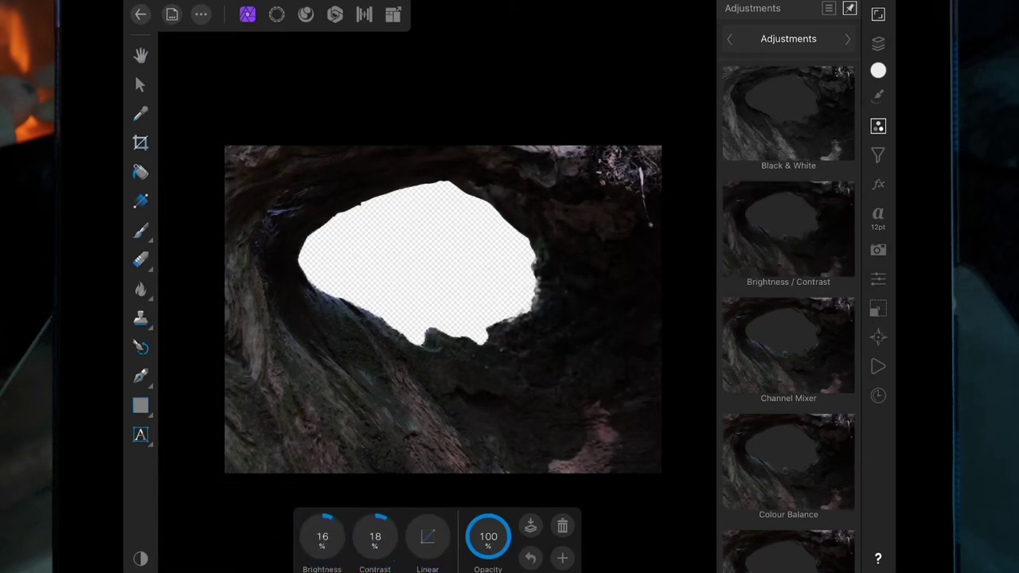
left_click_drag(323, 535, 398, 533)
- Add a live Sharpen > Clarity filter at 4.6 px radius, and nest Curves inside the Photo layer
left_click(878, 155)
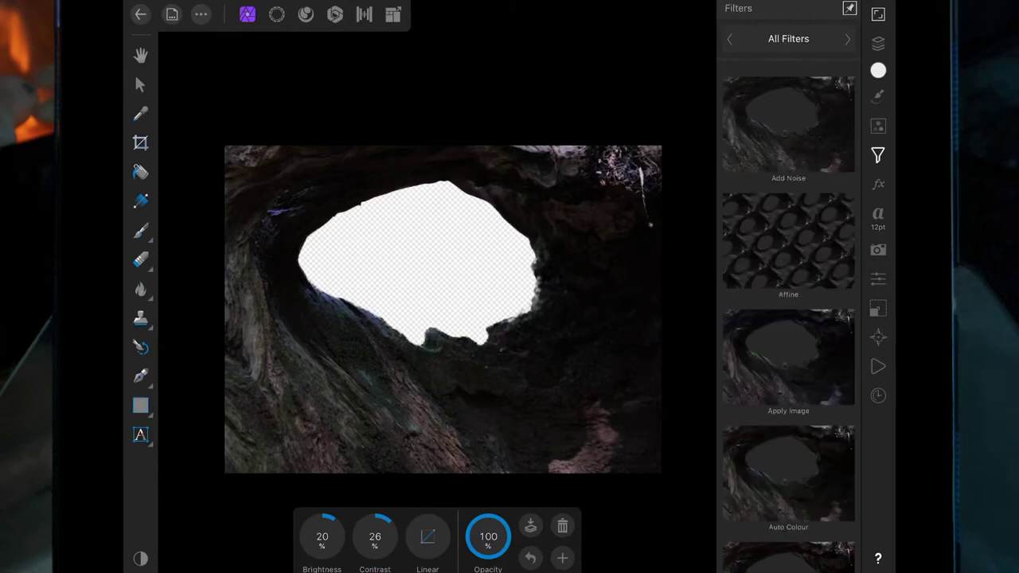
left_click_drag(812, 292, 812, 215)
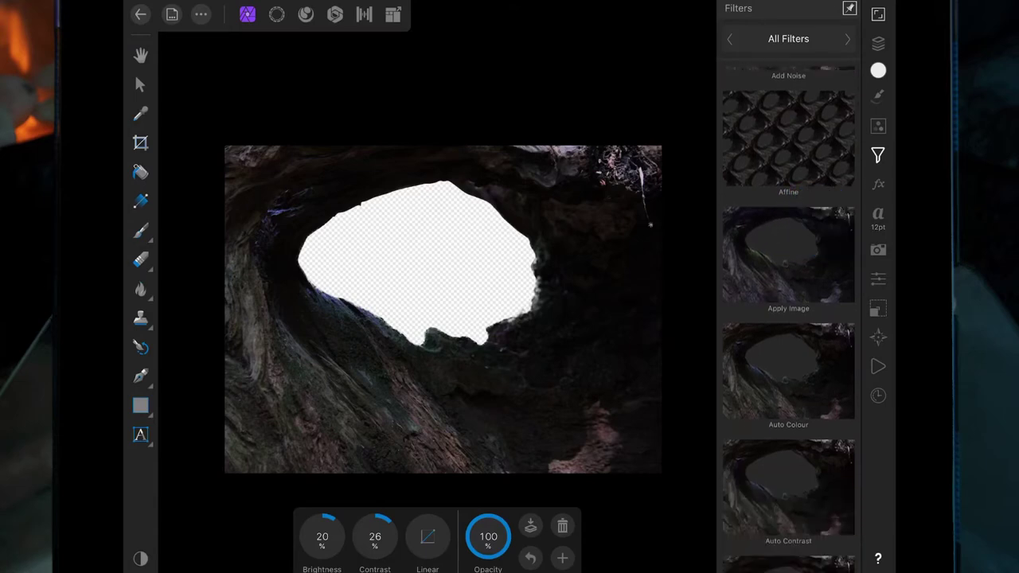
left_click(788, 39)
left_click_drag(689, 130, 689, 71)
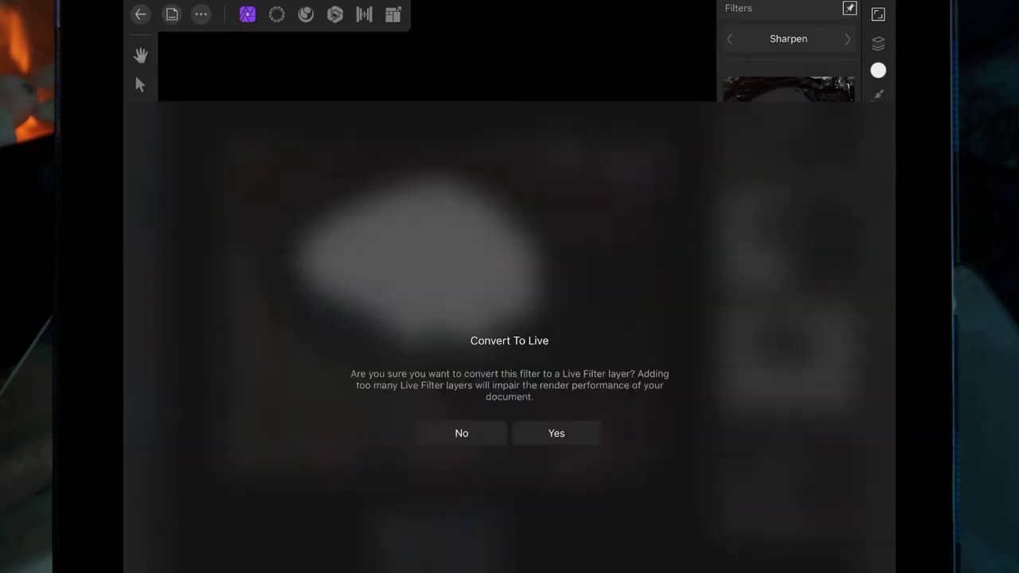
left_click(572, 331)
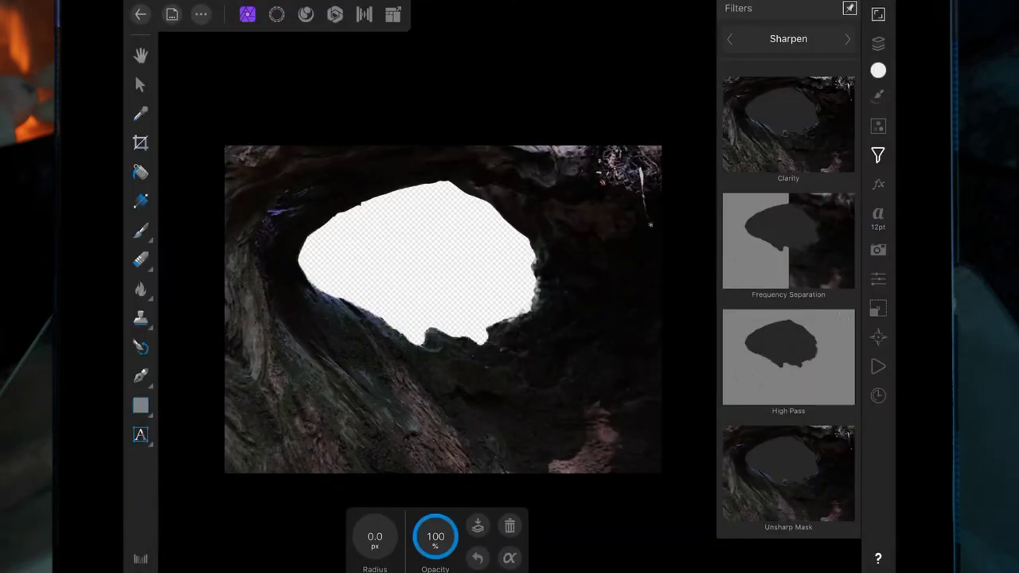
left_click_drag(375, 535, 394, 525)
left_click_drag(375, 535, 360, 546)
left_click(878, 43)
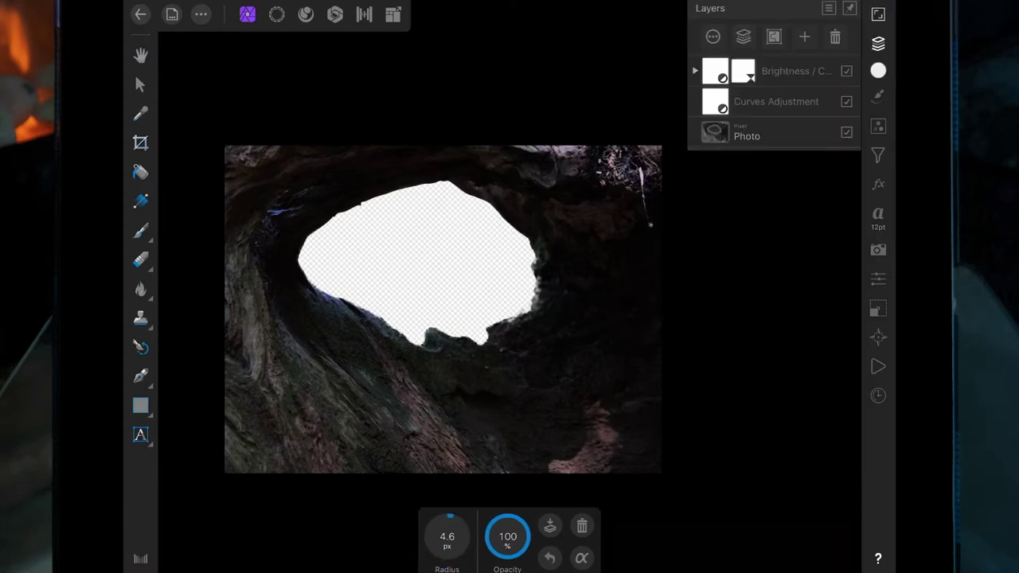
left_click_drag(773, 104, 772, 132)
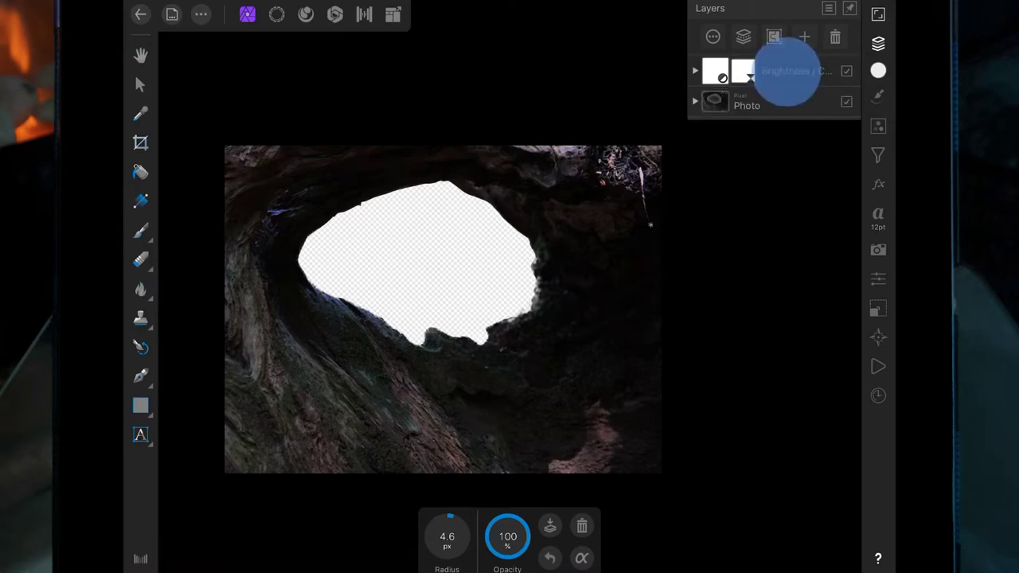
- Nest Brightness / Contrast inside Photo and move the Clarity filter out directly under Photo
left_click_drag(787, 72, 785, 102)
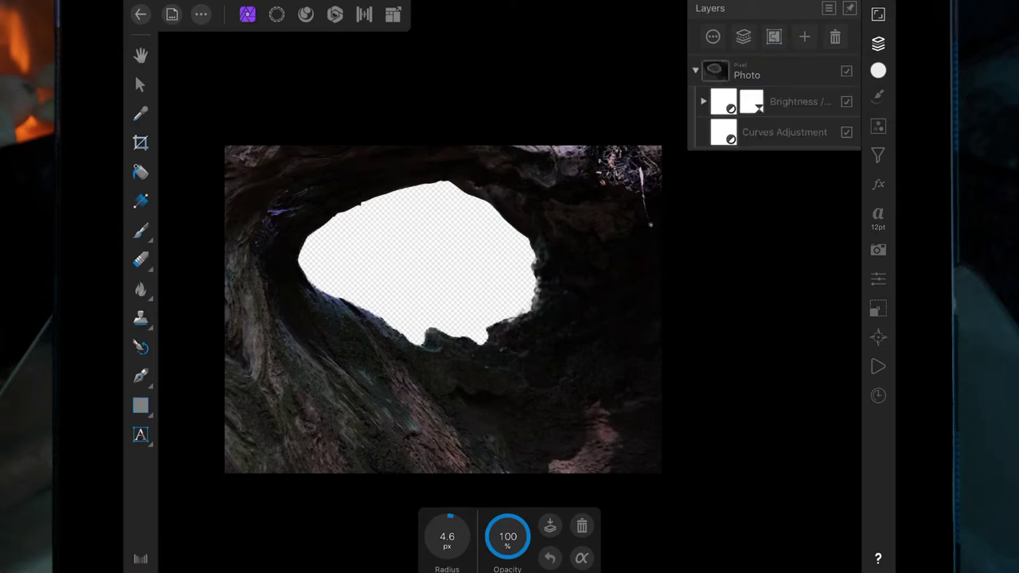
left_click(703, 101)
left_click(788, 130)
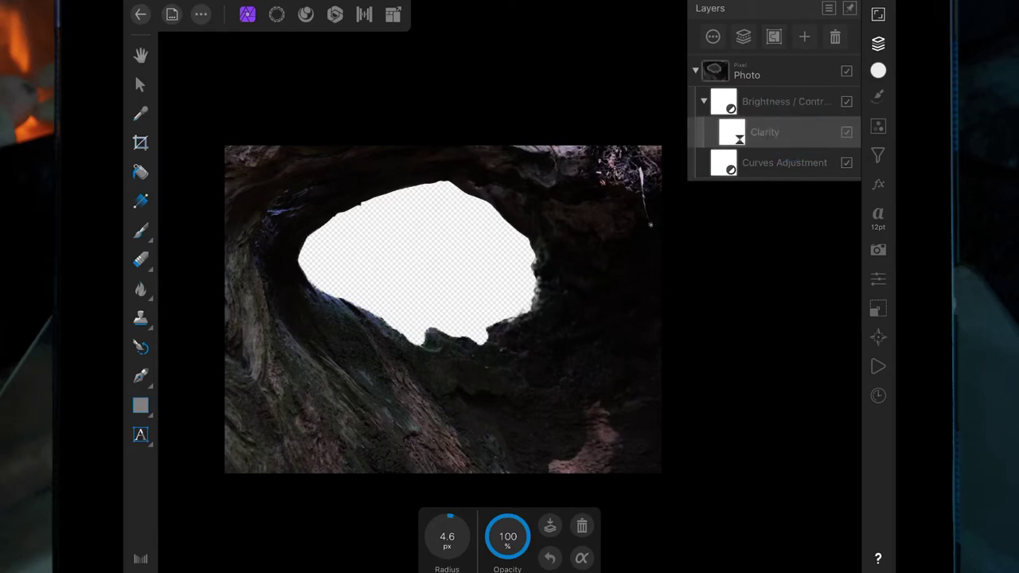
left_click_drag(791, 131, 788, 91)
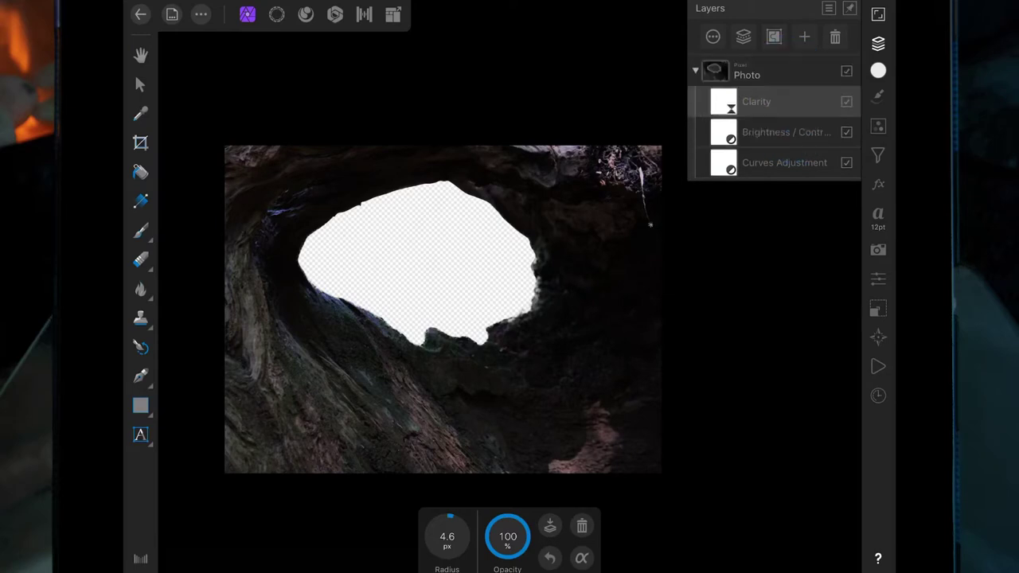
- Set Clarity's radius to 0 px, delete it, and select the Photo layer
mouse_move(446, 536)
left_mouse_down()
mouse_move(398, 537)
mouse_move(422, 536)
left_mouse_up()
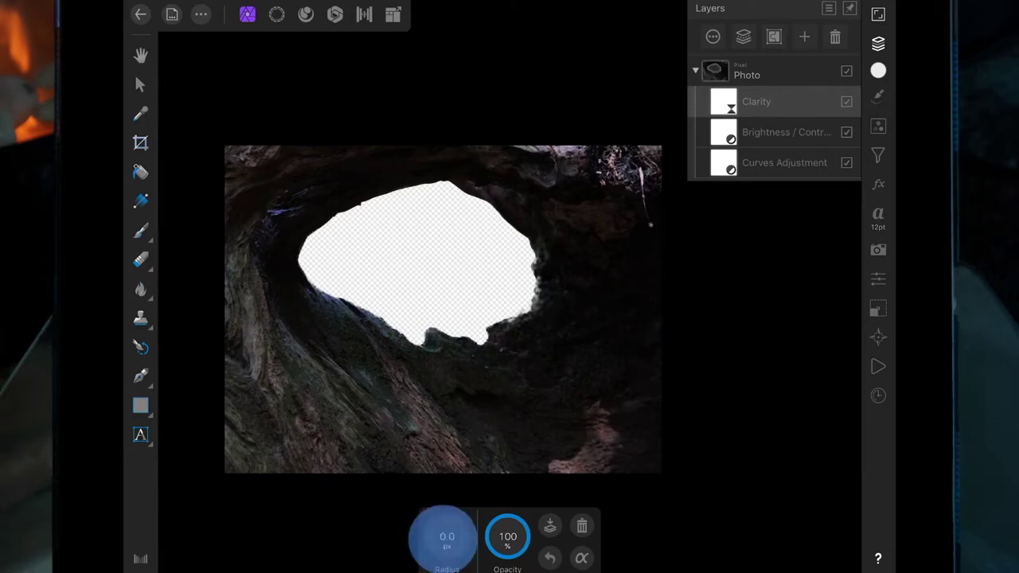
left_click(582, 526)
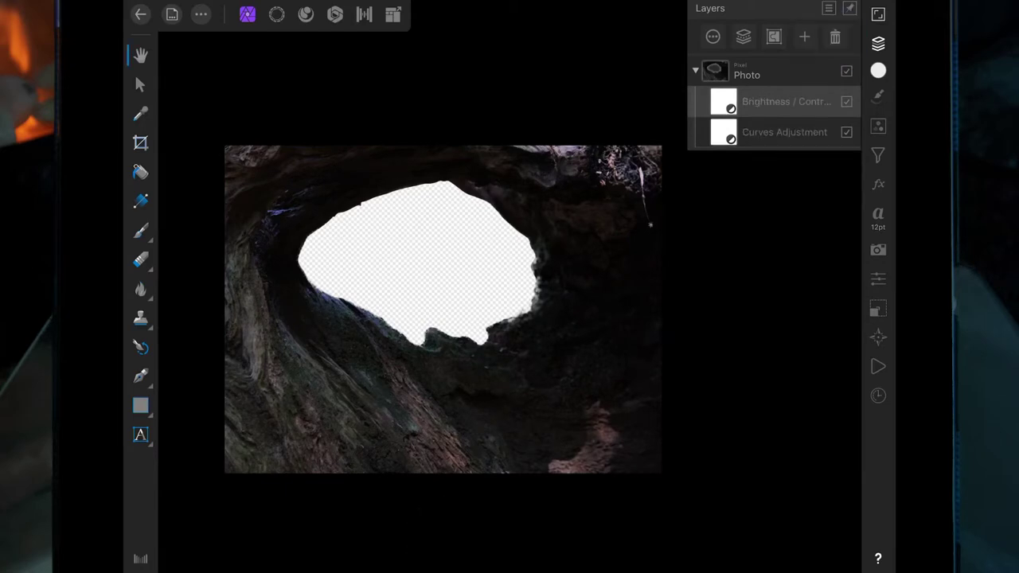
left_click(695, 70)
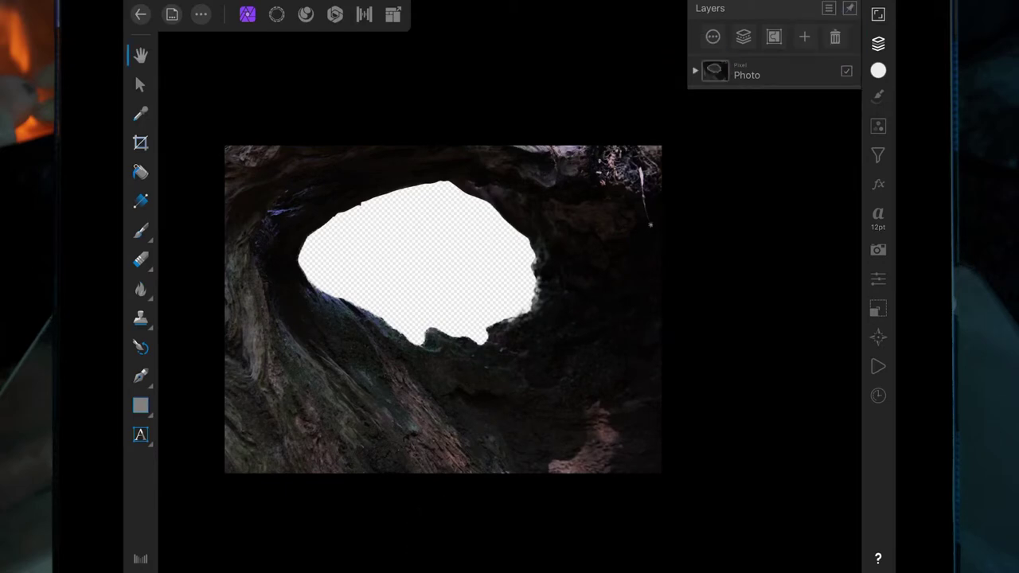
left_click(764, 71)
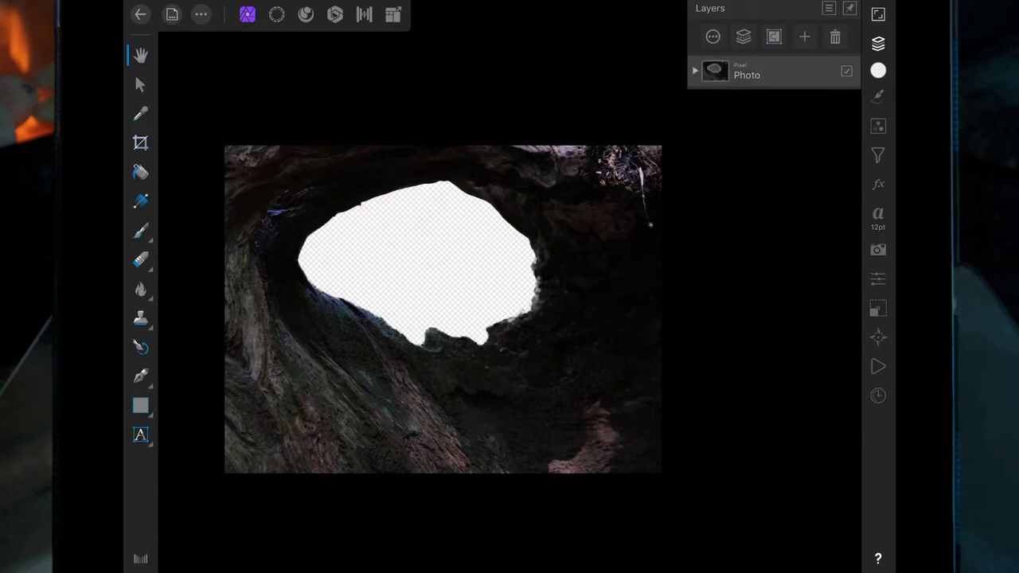
left_click(695, 71)
- Add a Colour Balance adjustment shifting the midtones toward cyan and blue
left_click(764, 101)
left_click(878, 126)
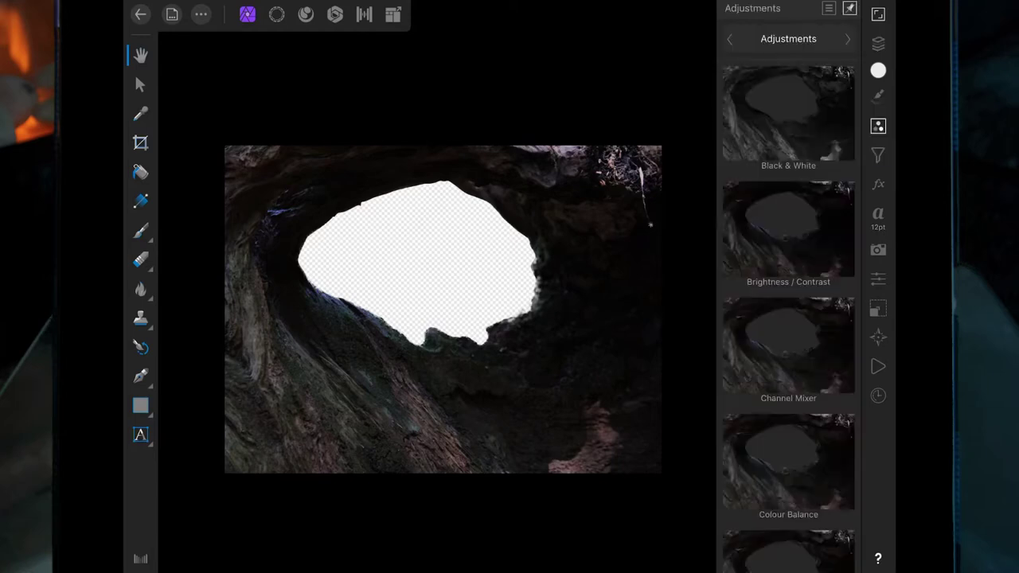
scroll(819, 239, "down", 3)
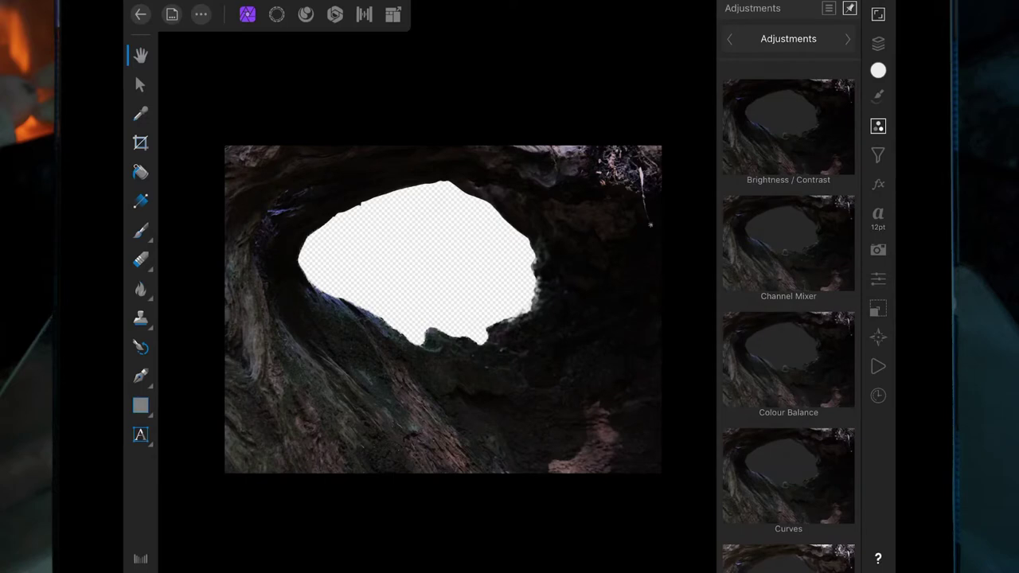
left_click(788, 362)
mouse_move(322, 537)
left_mouse_down()
mouse_move(269, 538)
mouse_move(294, 537)
left_mouse_up()
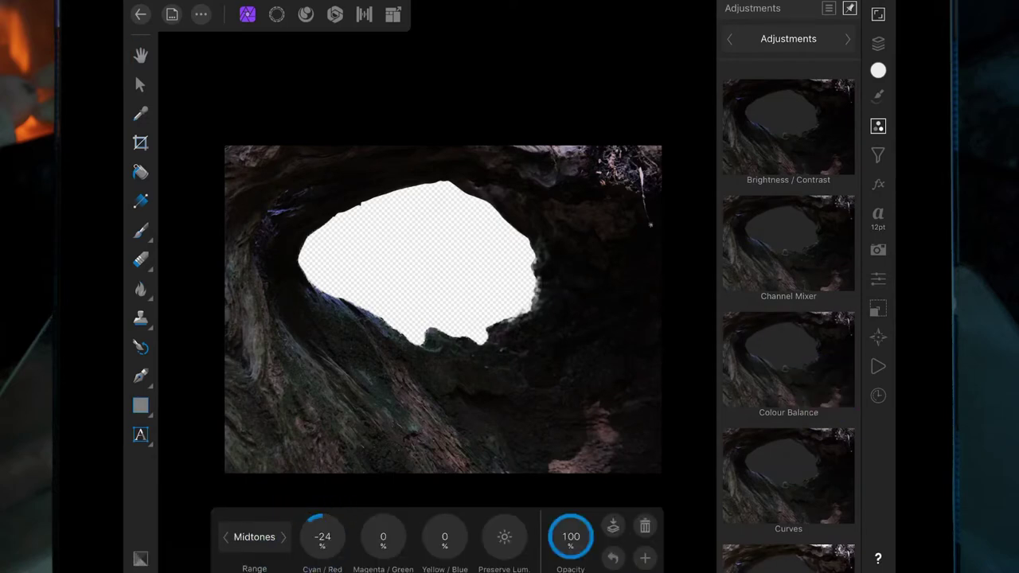
mouse_move(444, 536)
left_mouse_down()
mouse_move(469, 537)
mouse_move(458, 536)
left_mouse_up()
mouse_move(322, 537)
left_mouse_down()
mouse_move(307, 527)
mouse_move(287, 550)
mouse_move(329, 514)
left_mouse_up()
mouse_move(444, 536)
left_mouse_down()
mouse_move(473, 532)
mouse_move(422, 535)
left_mouse_up()
- Tint the Colour Balance highlights toward cyan and blue, and the shadows Magenta/Green to -2
left_click(283, 536)
left_click_drag(327, 535, 310, 529)
left_click_drag(444, 534, 458, 529)
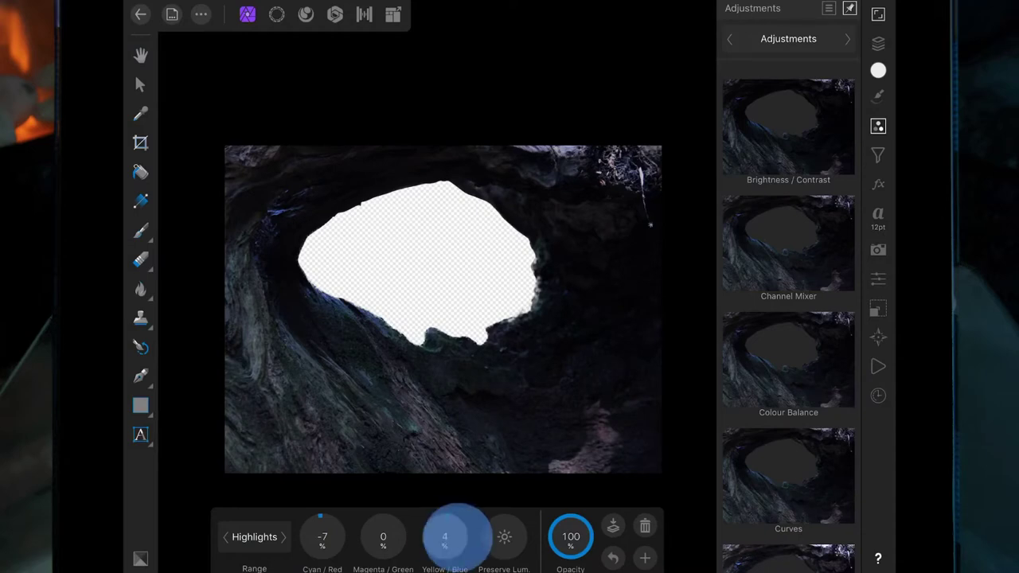
left_click(445, 537)
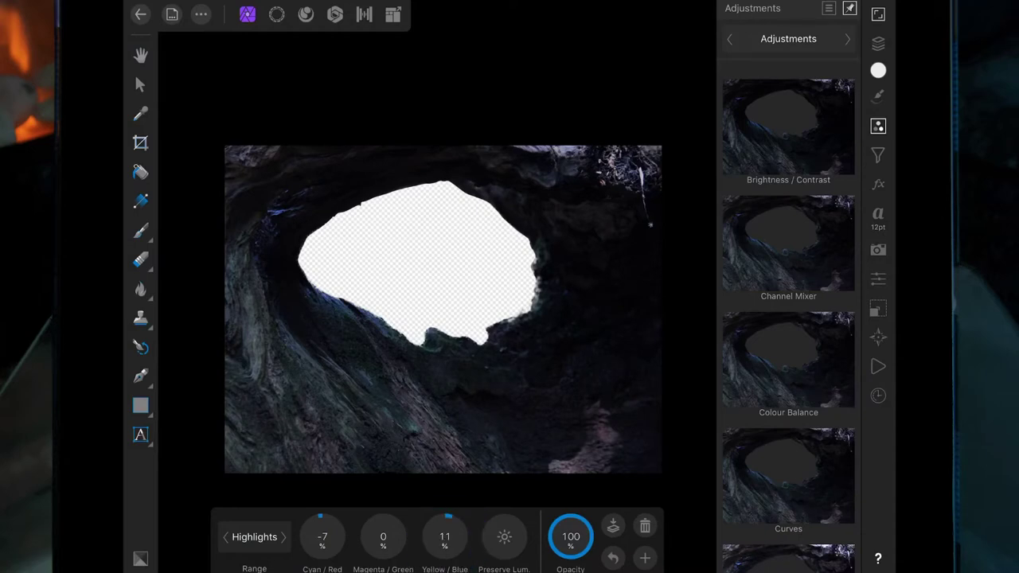
left_click_drag(444, 527, 464, 522)
left_click_drag(327, 535, 317, 537)
left_click(283, 537)
mouse_move(383, 535)
left_mouse_down()
mouse_move(373, 537)
mouse_move(451, 535)
left_mouse_up()
- Add an HSL adjustment with saturation lowered to -19%
scroll(785, 375, "down", 6)
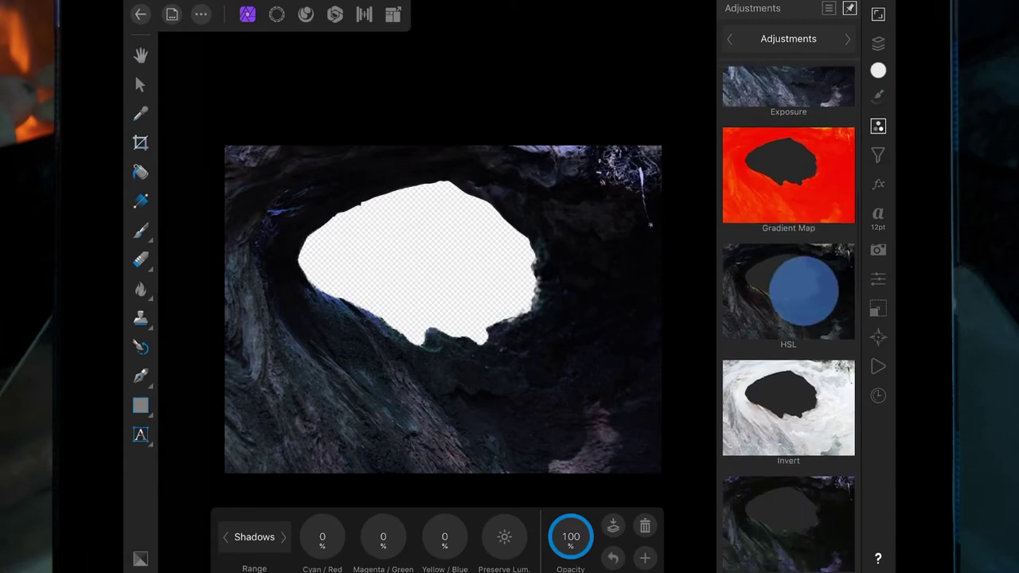
scroll(804, 292, "down", 2)
left_click(803, 210)
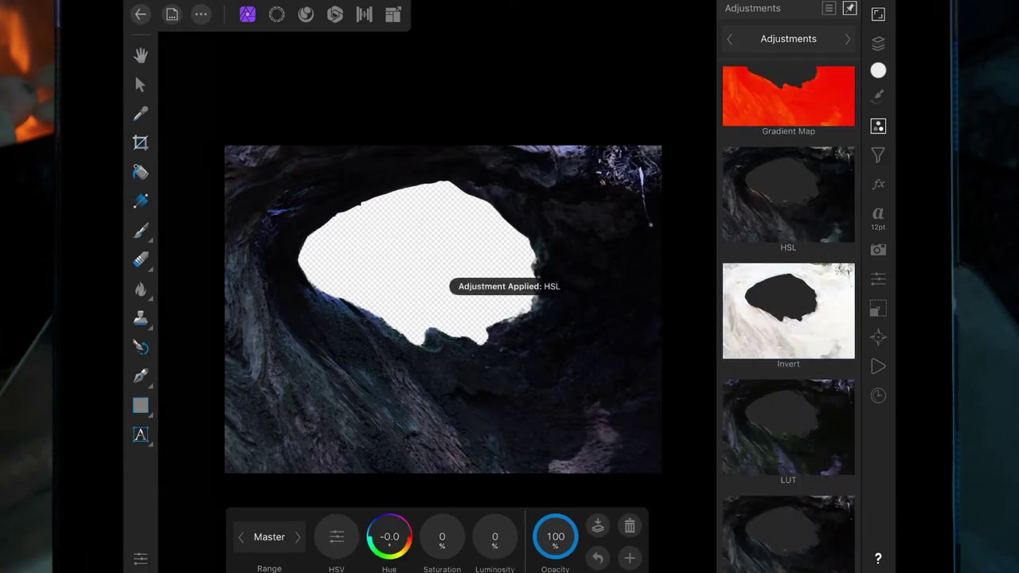
left_click_drag(430, 538, 390, 538)
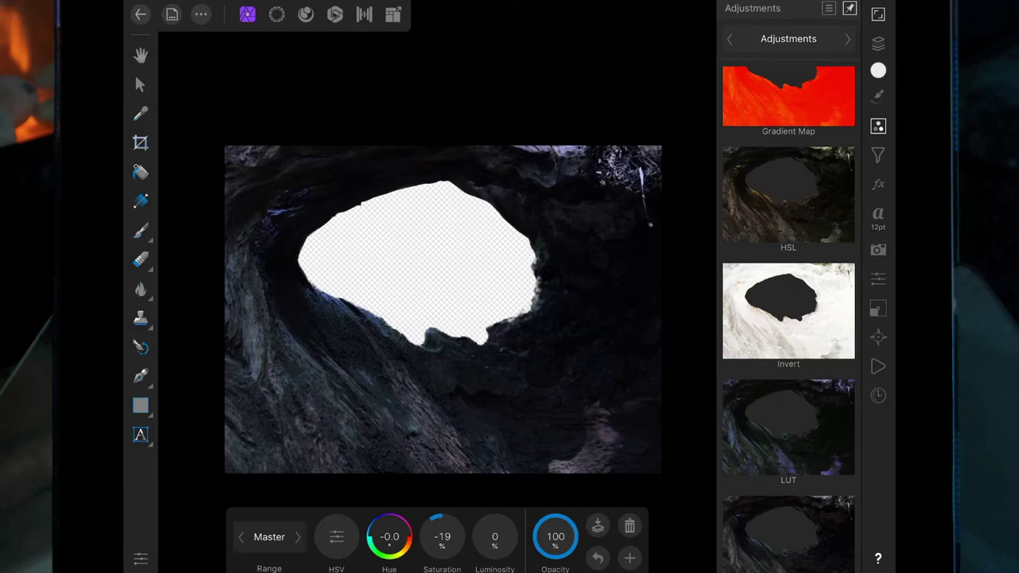
left_click(878, 42)
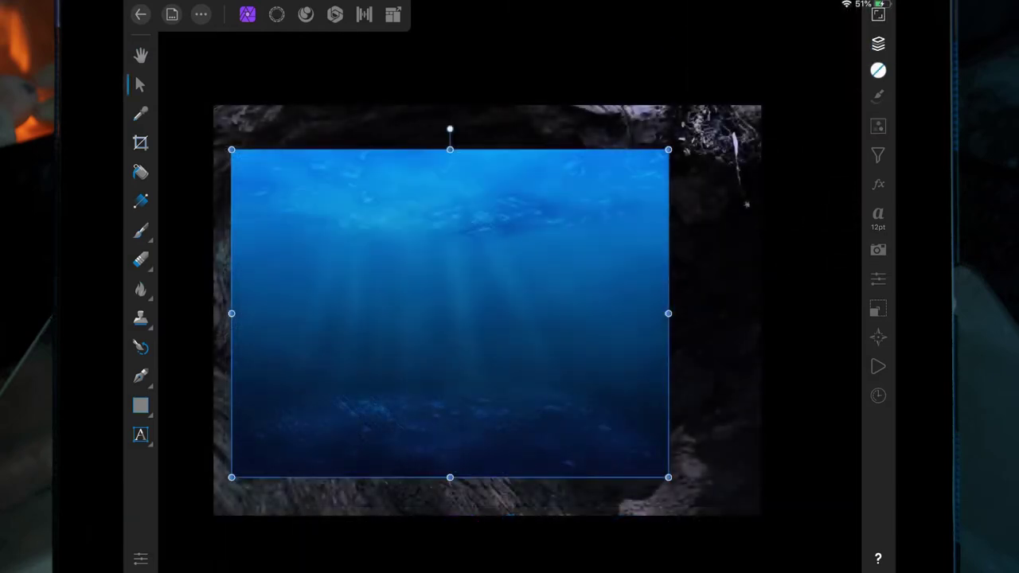
- Move the underwater image below the cave layer and start repositioning and enlarging it
left_click(788, 74)
left_click_drag(792, 73, 785, 103)
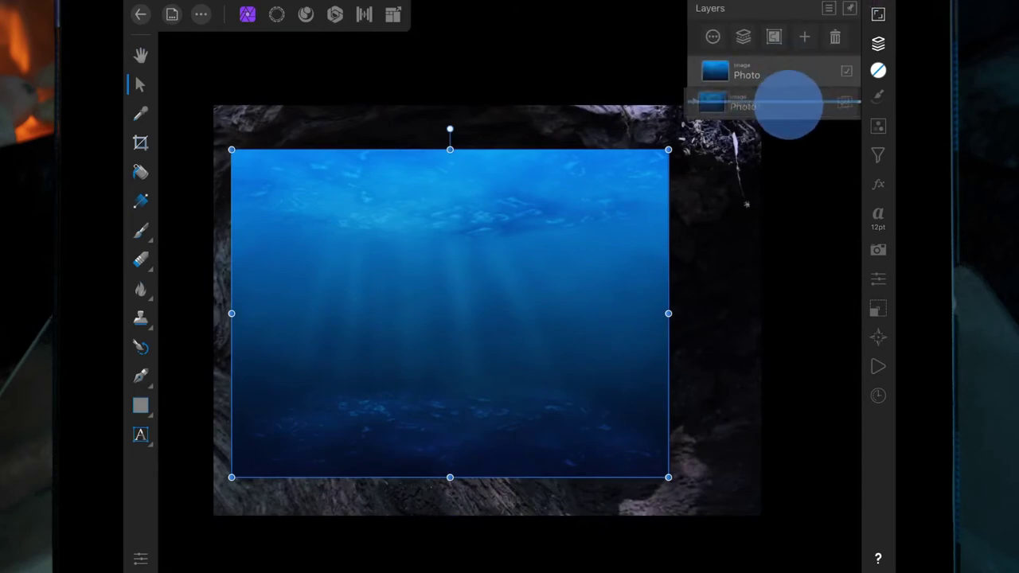
mouse_move(599, 270)
left_mouse_down()
mouse_move(627, 197)
mouse_move(626, 228)
left_mouse_up()
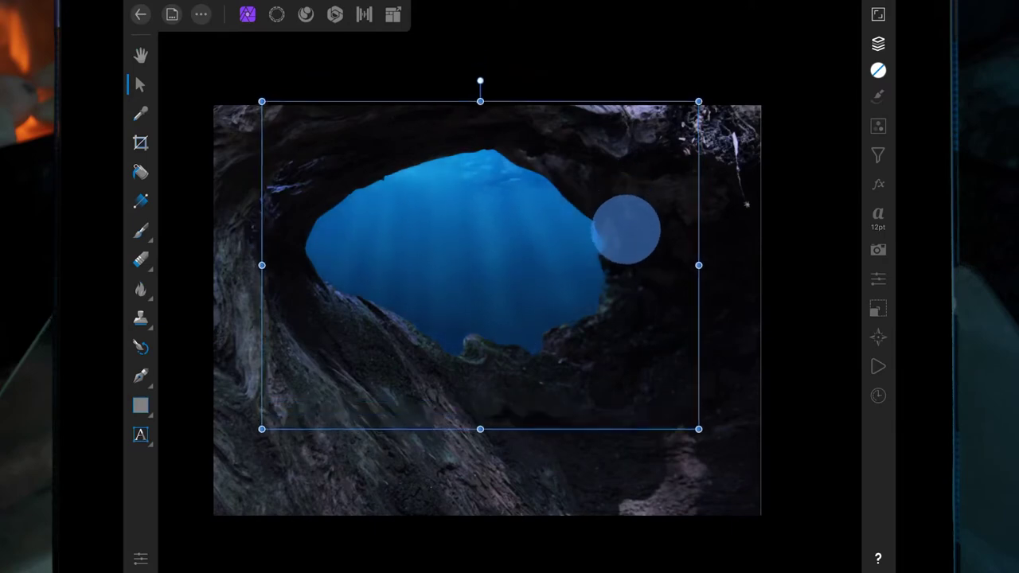
left_click_drag(708, 100, 748, 89)
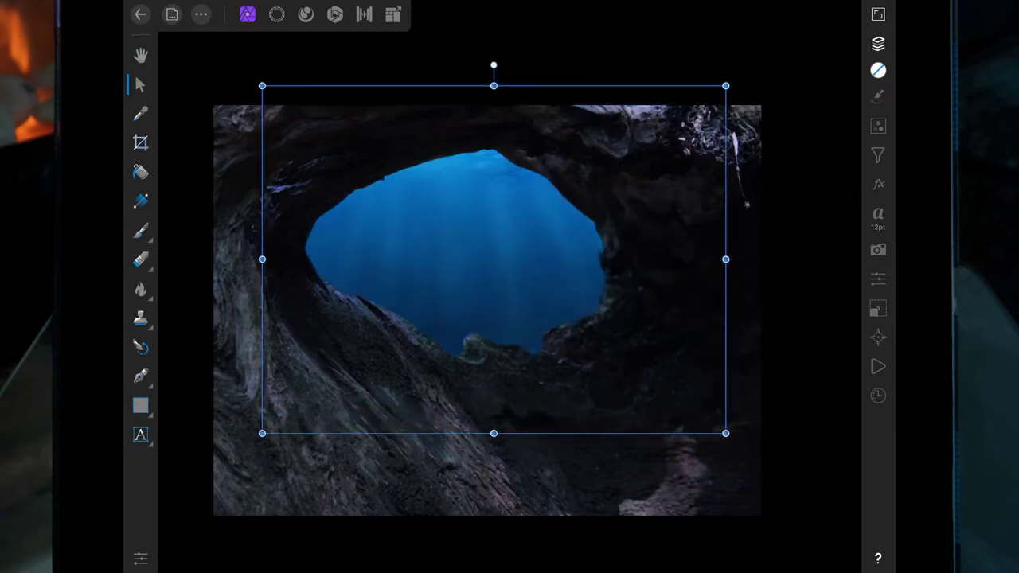
- Fine-tune the underwater image's size and position so blue water fills the opening
left_click_drag(657, 189, 644, 202)
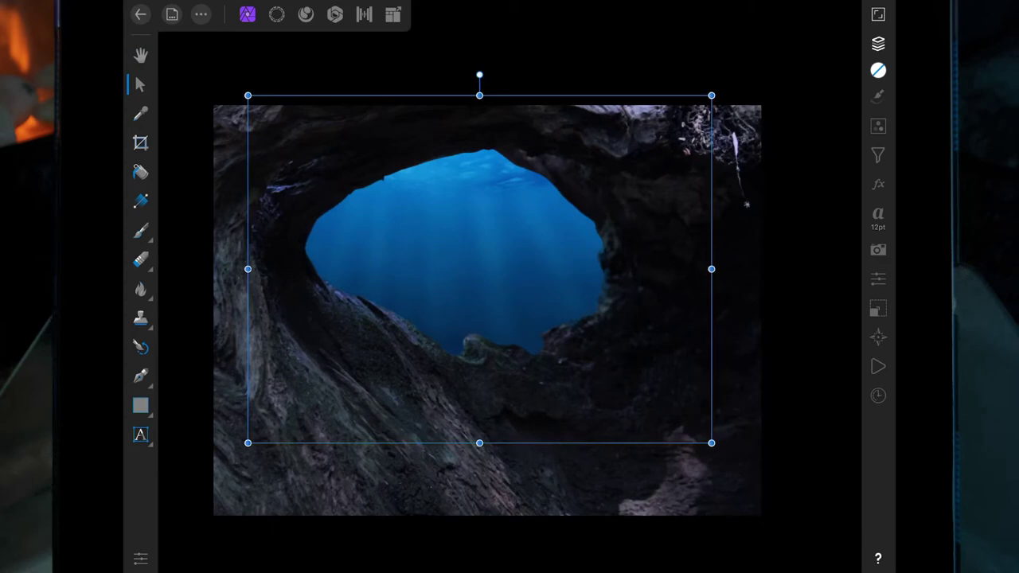
mouse_move(711, 95)
left_mouse_down()
mouse_move(725, 84)
mouse_move(676, 104)
mouse_move(693, 105)
left_mouse_up()
left_click_drag(621, 216, 622, 194)
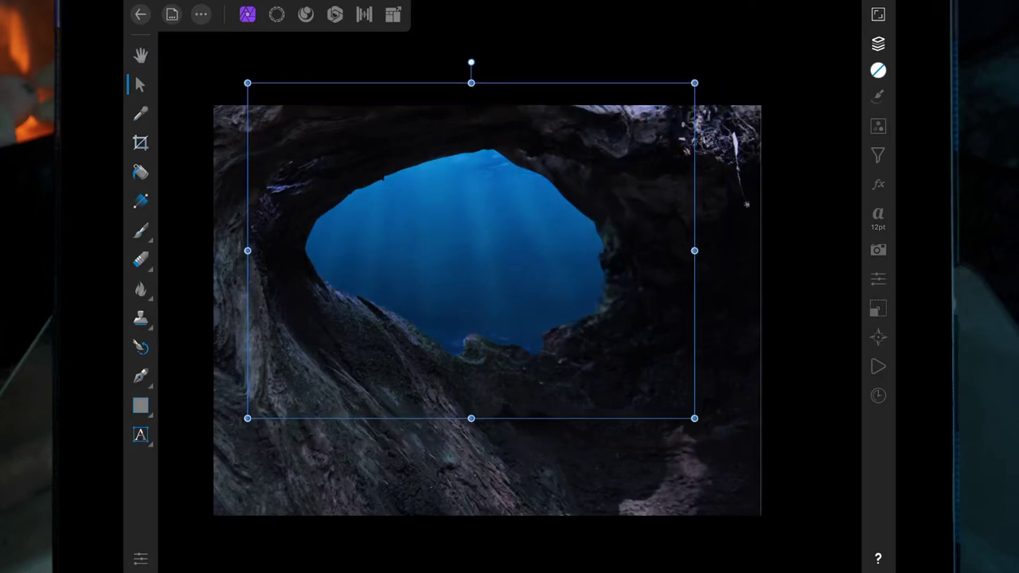
left_click(878, 43)
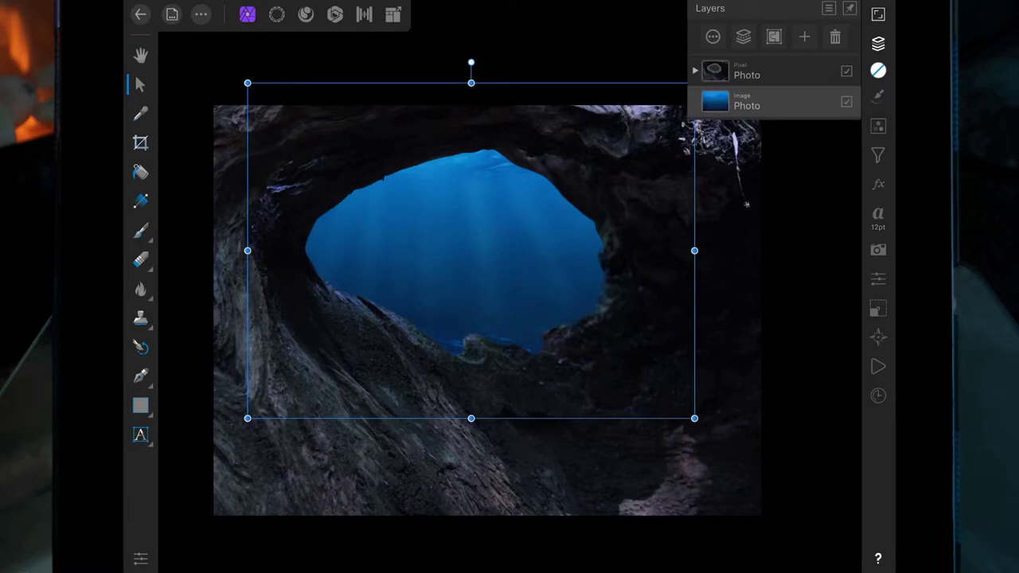
left_click(878, 126)
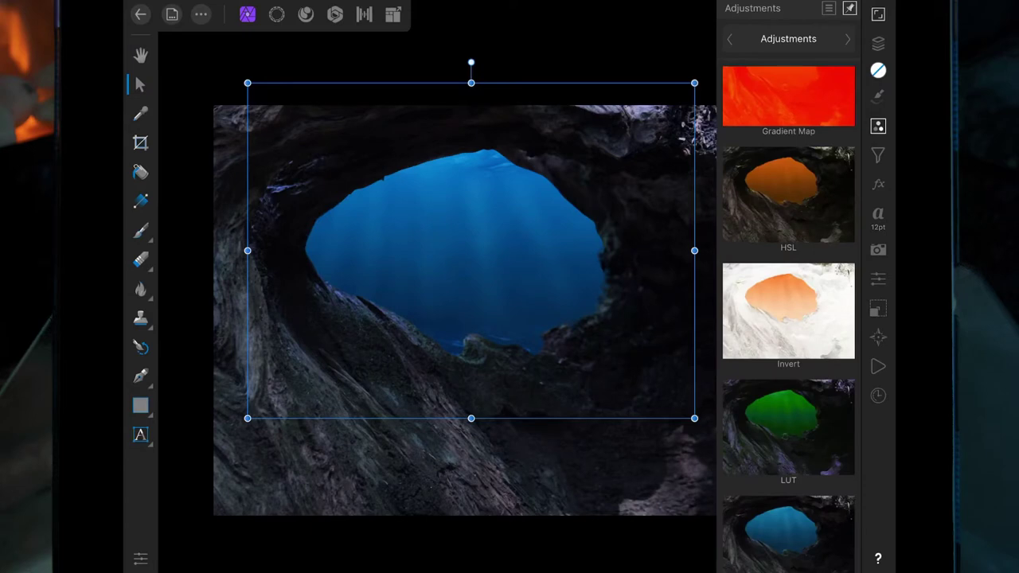
- Add a Curves adjustment pulled down to darken the water
scroll(788, 318, "up", 6)
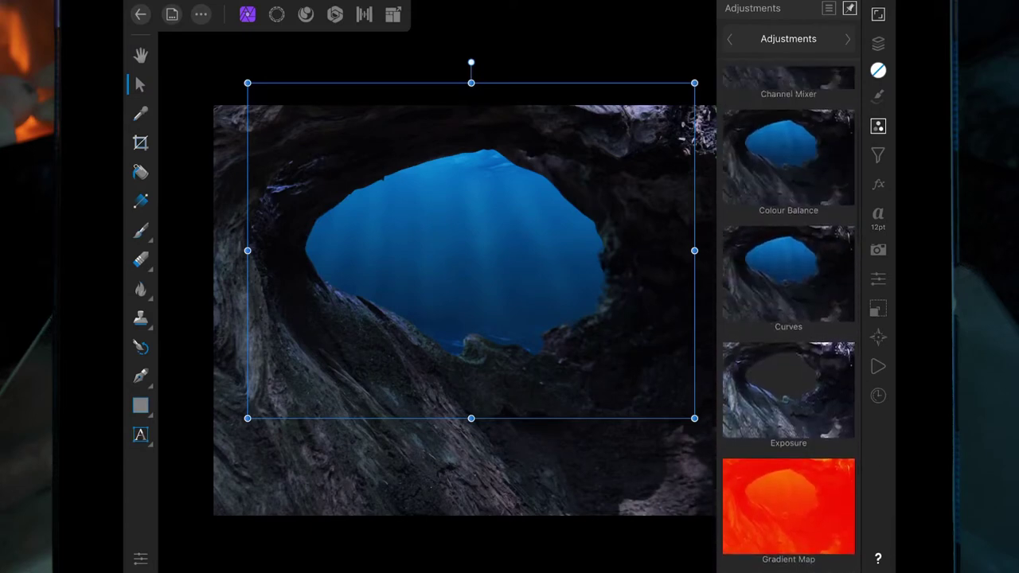
left_click(788, 330)
left_click(442, 536)
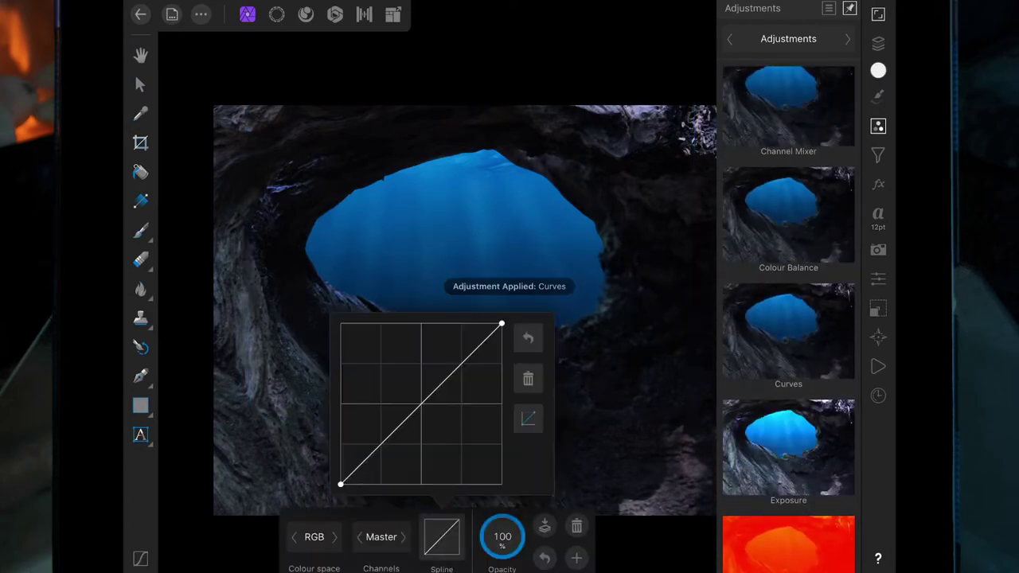
left_click_drag(501, 329, 501, 343)
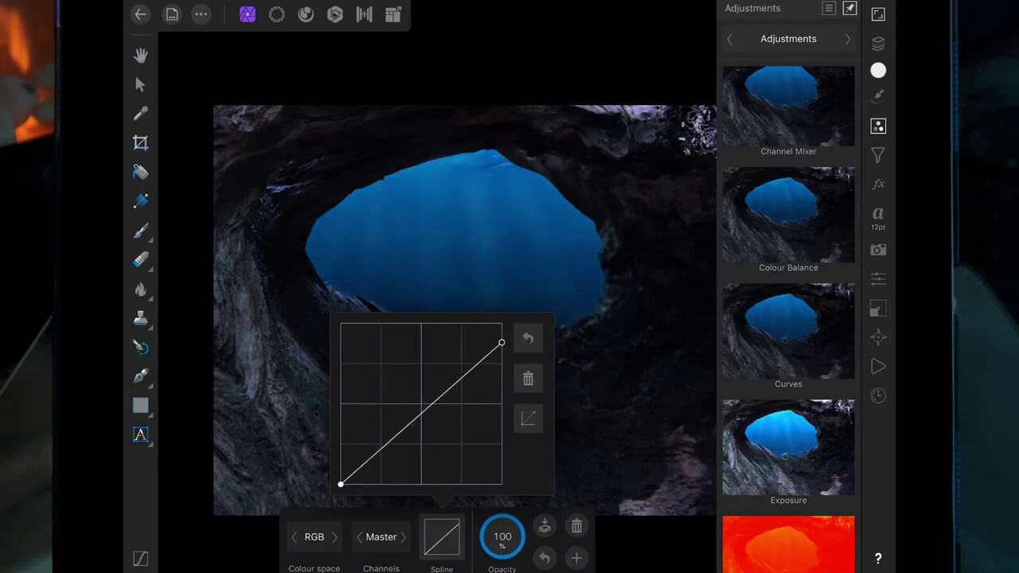
left_click_drag(425, 410, 425, 419)
left_click(442, 537)
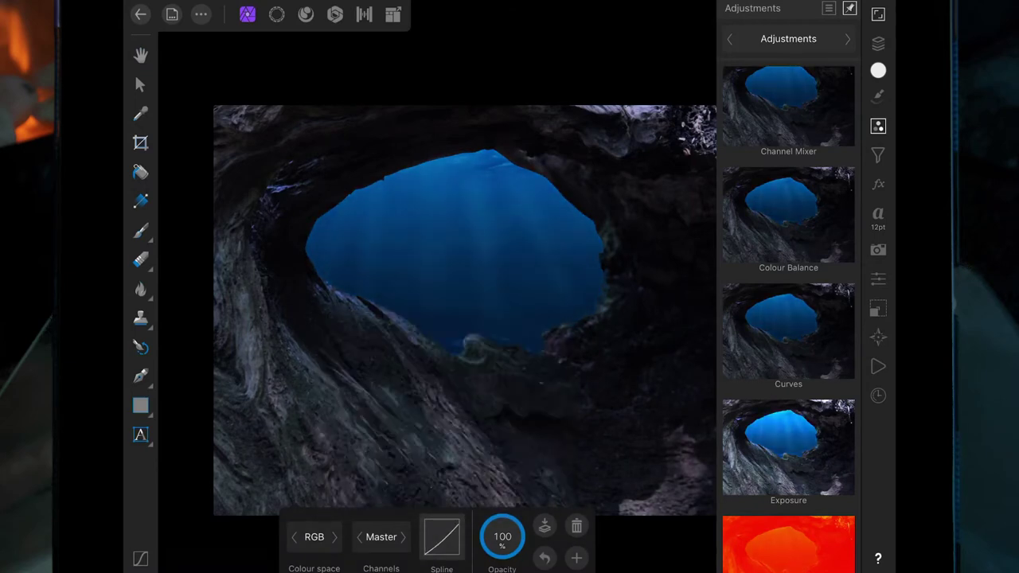
- Nest the new Curves adjustment under the underwater Photo layer
left_click(878, 43)
left_click(804, 101)
left_click_drag(802, 101, 796, 132)
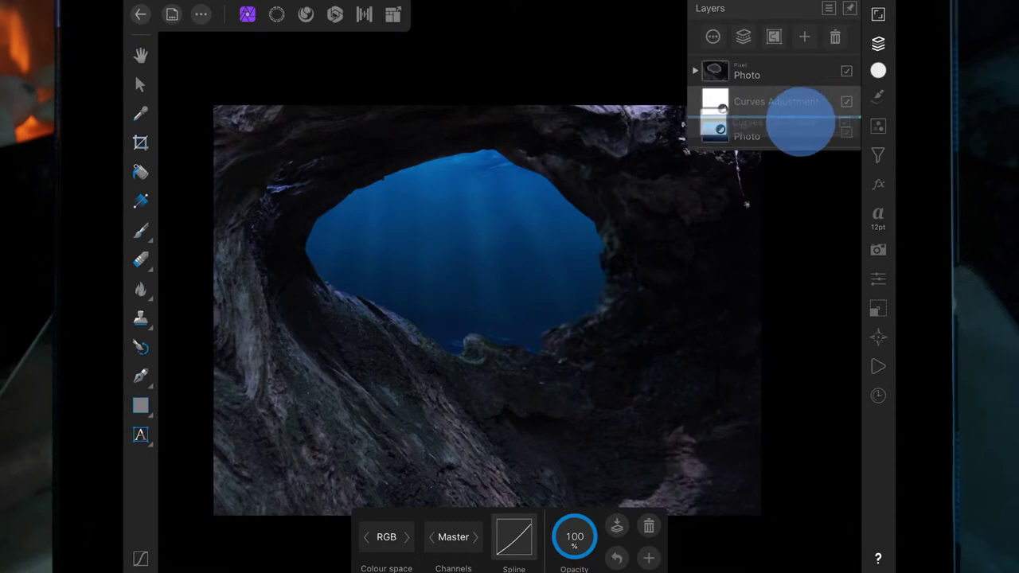
left_click(878, 43)
left_click(878, 43)
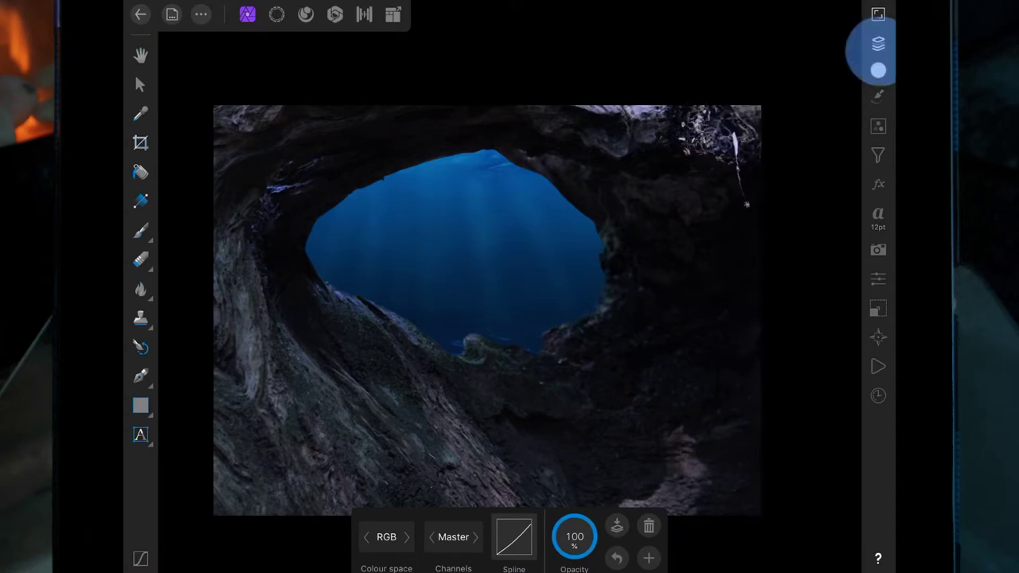
- Add Colour Balance with highlights Cyan/Red -27 and shadows Yellow/Blue 9
left_click(878, 126)
left_click(788, 214)
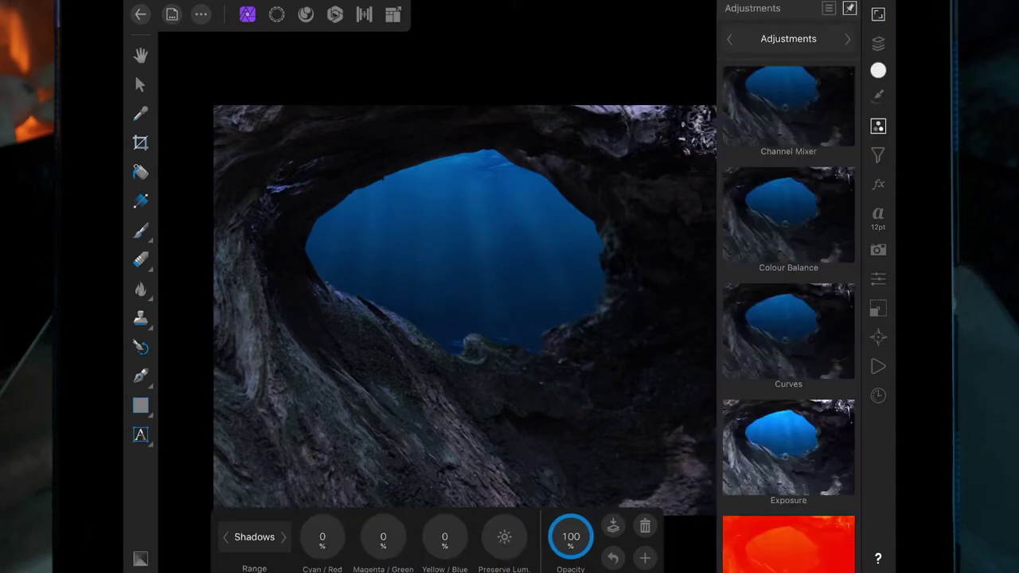
left_click_drag(322, 537, 288, 551)
left_click_drag(323, 537, 253, 535)
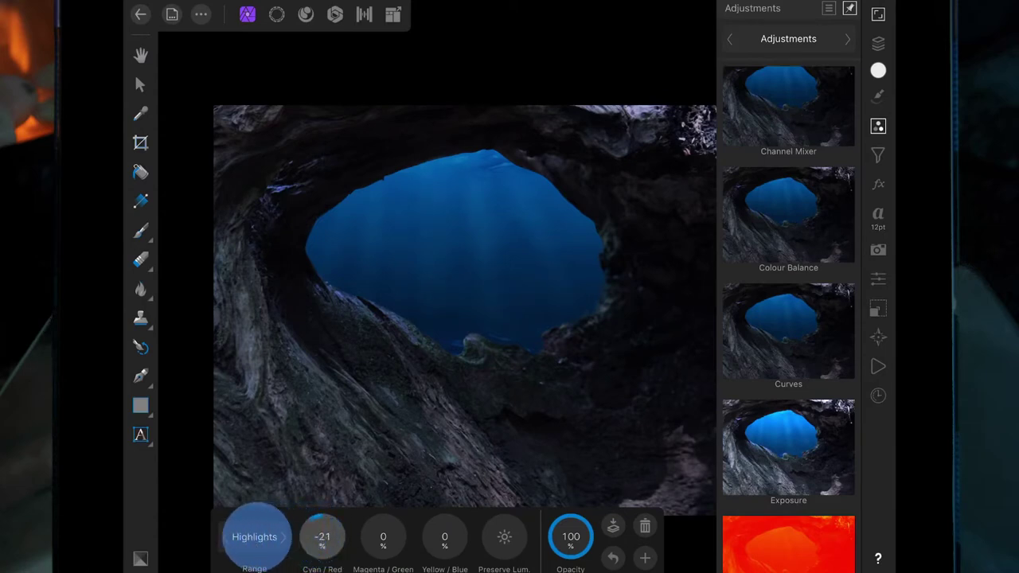
left_click_drag(322, 537, 310, 538)
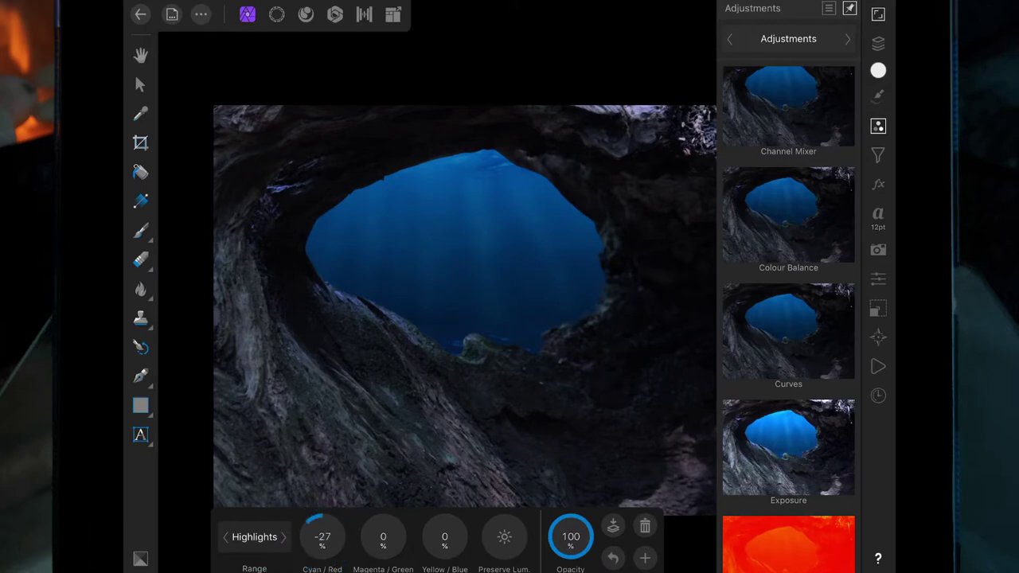
mouse_move(444, 539)
left_mouse_down()
mouse_move(461, 537)
mouse_move(451, 538)
left_mouse_up()
left_click(878, 43)
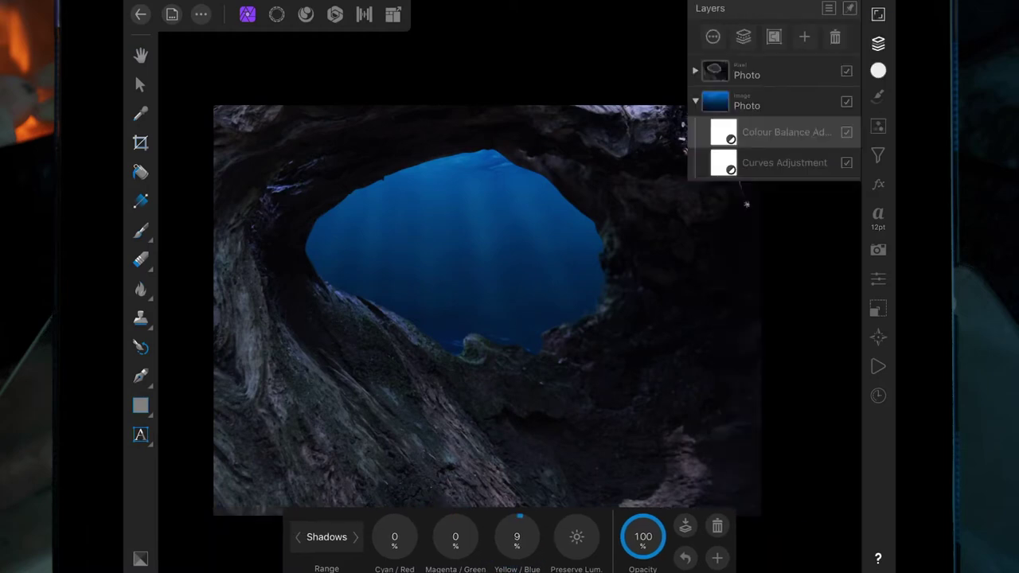
left_click(878, 43)
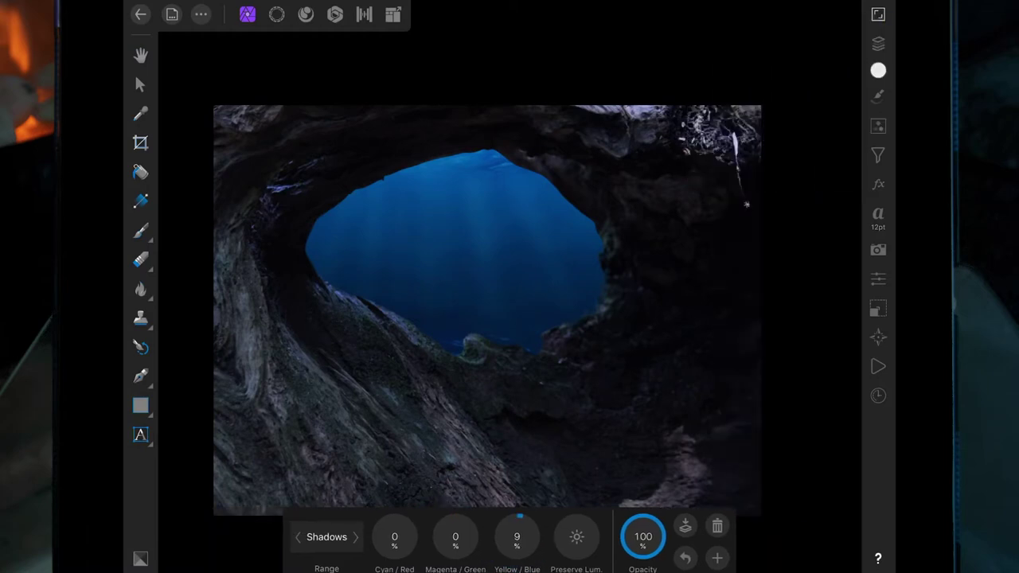
left_click(878, 43)
- Add a pixel layer inside the cave Photo and set a 421 px brush to a light blue sampled from the water
left_click(804, 37)
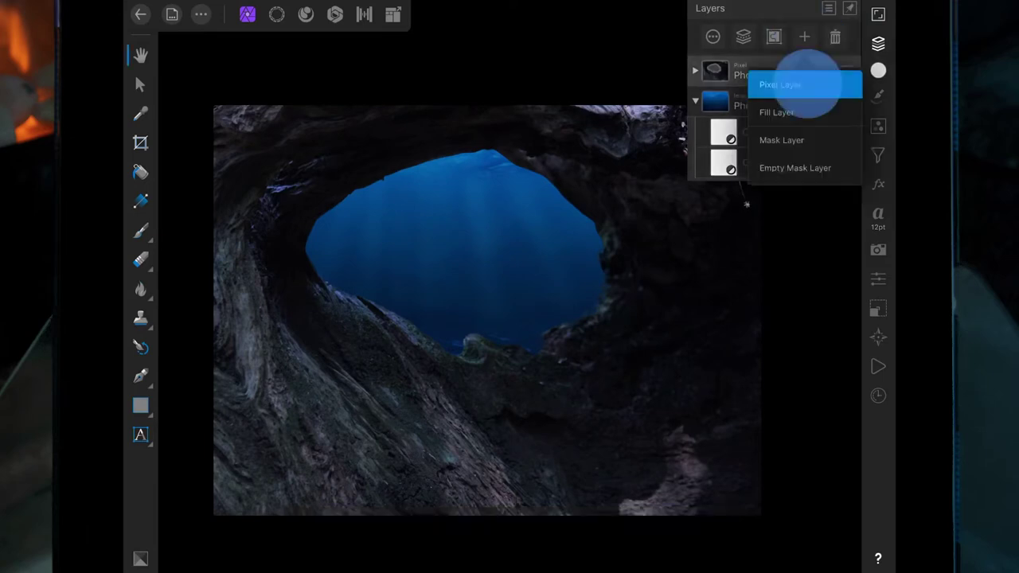
left_click(806, 83)
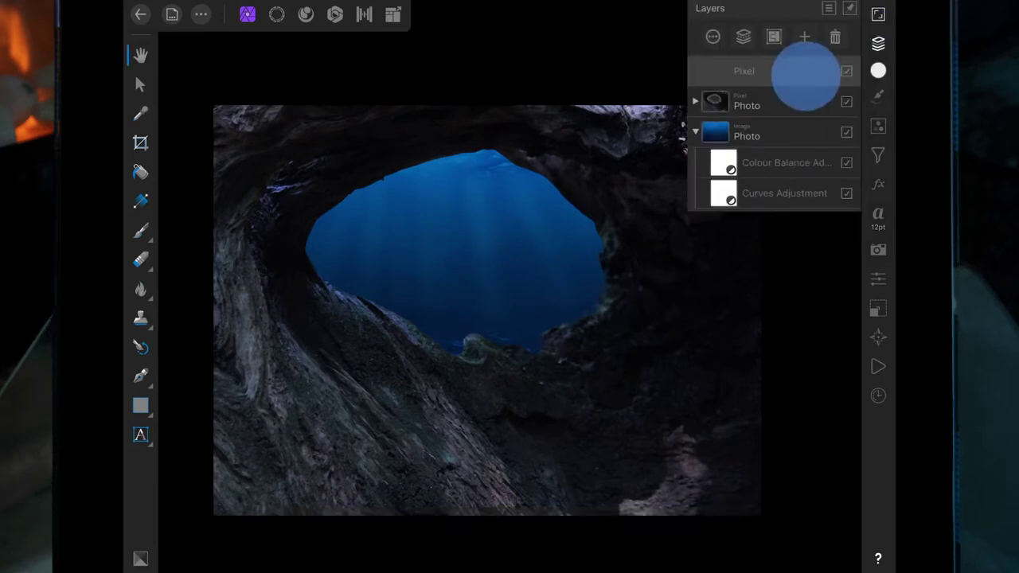
left_click_drag(805, 71, 801, 101)
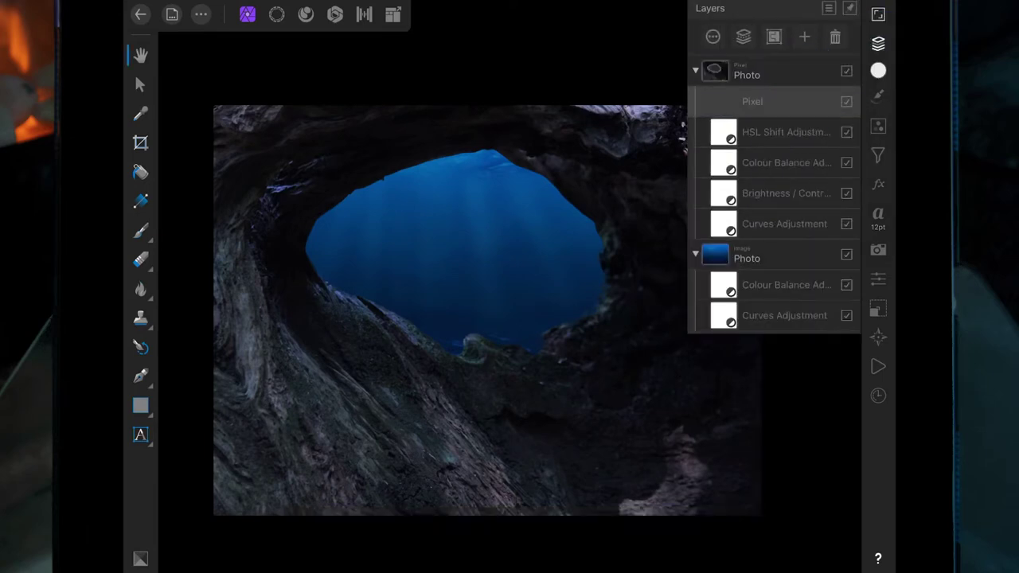
left_click(140, 230)
left_click(660, 535)
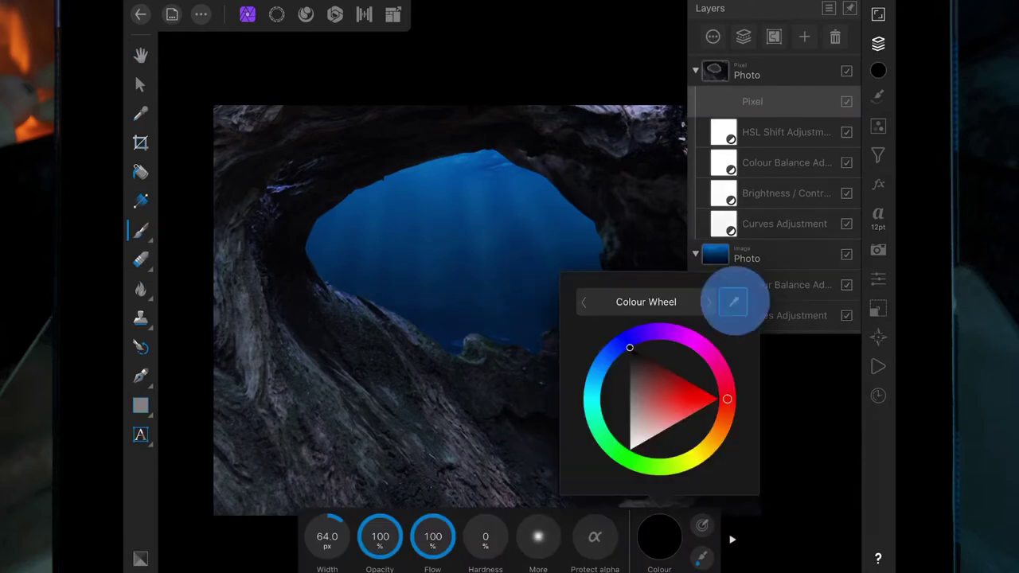
mouse_move(734, 302)
left_mouse_down()
mouse_move(439, 354)
mouse_move(483, 309)
left_mouse_up()
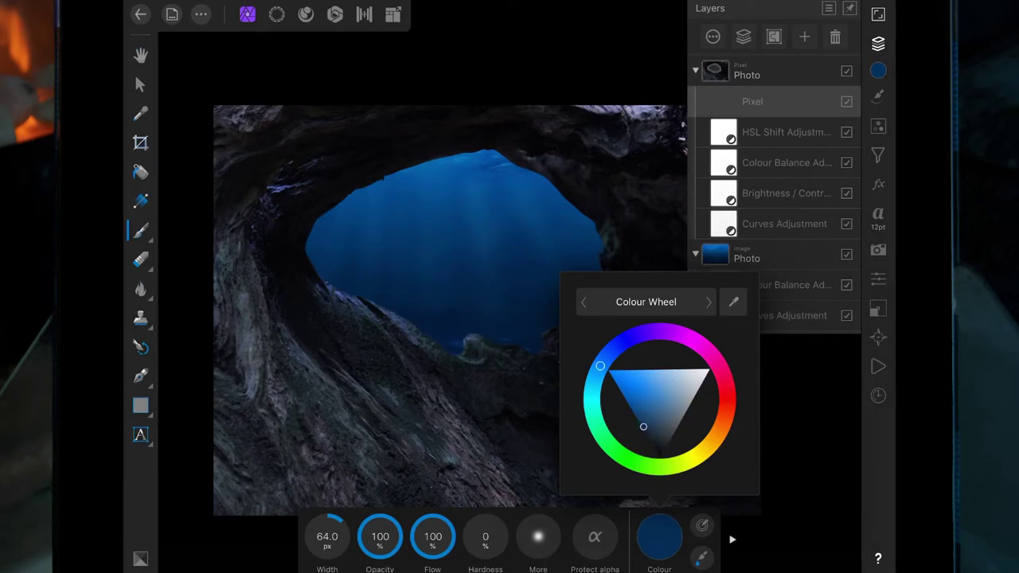
left_click_drag(733, 301, 476, 243)
left_click(660, 536)
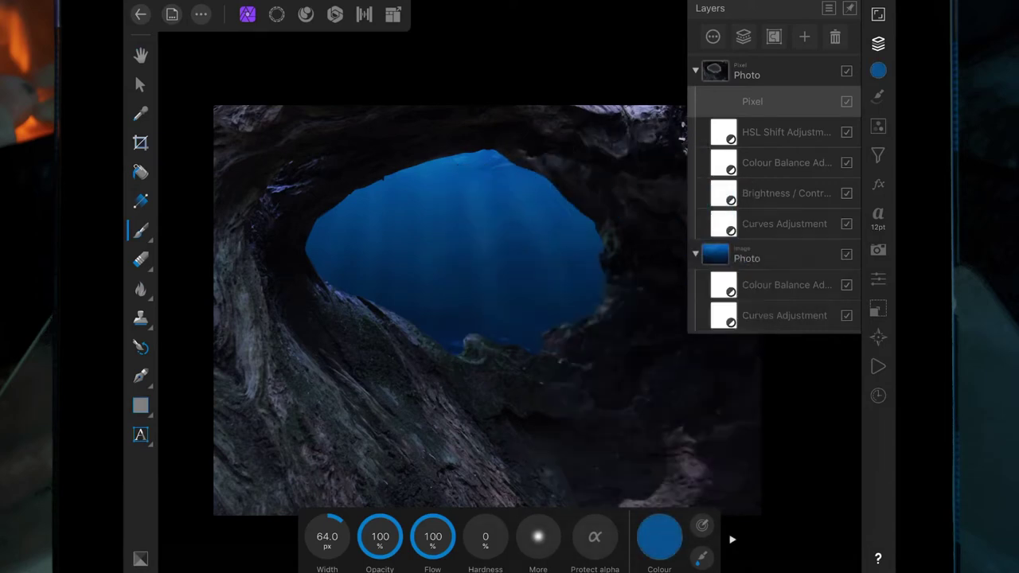
left_click_drag(327, 535, 405, 509)
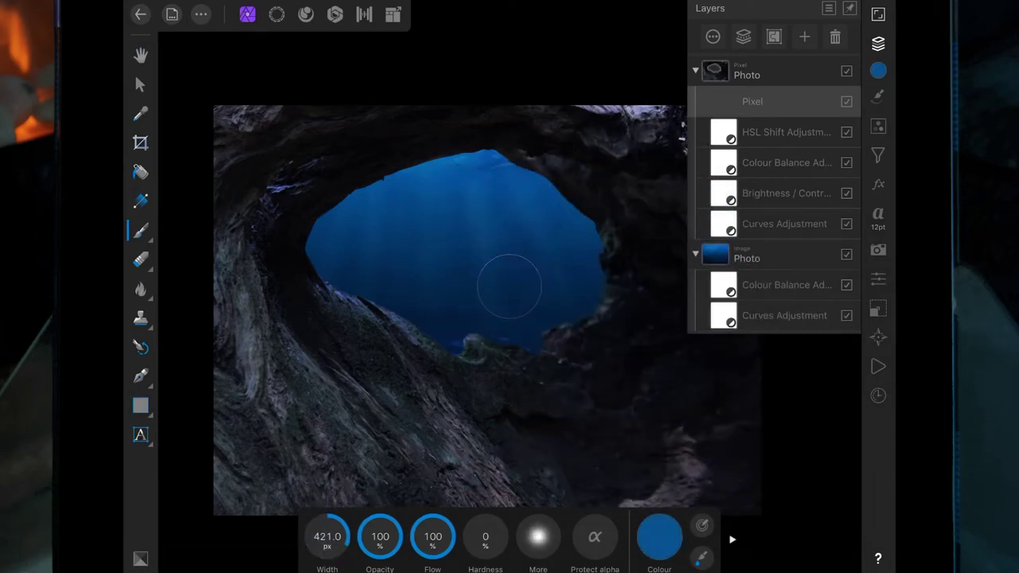
- Paint blue light down the left wall, around the opening's rim and along the bottom edge
mouse_move(294, 263)
left_mouse_down()
mouse_move(371, 319)
mouse_move(478, 457)
left_mouse_up()
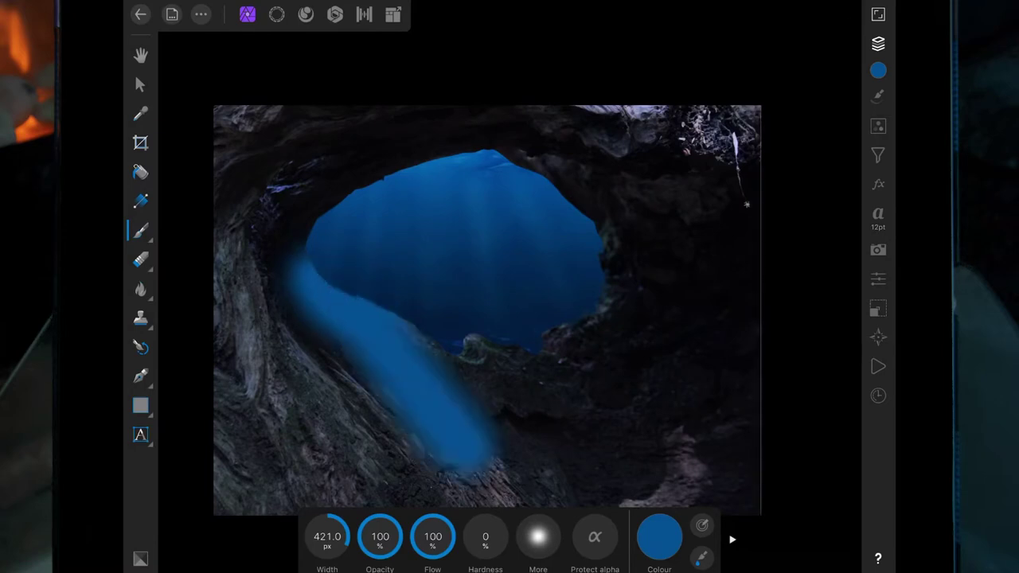
mouse_move(434, 362)
left_mouse_down()
mouse_move(581, 329)
mouse_move(604, 213)
left_mouse_up()
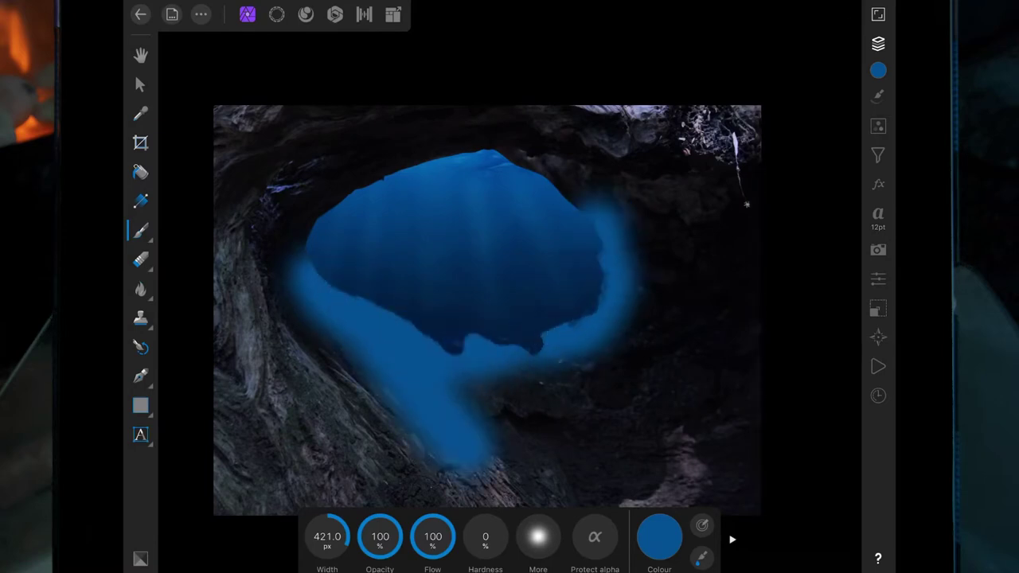
mouse_move(466, 453)
left_mouse_down()
mouse_move(478, 501)
mouse_move(509, 505)
left_mouse_up()
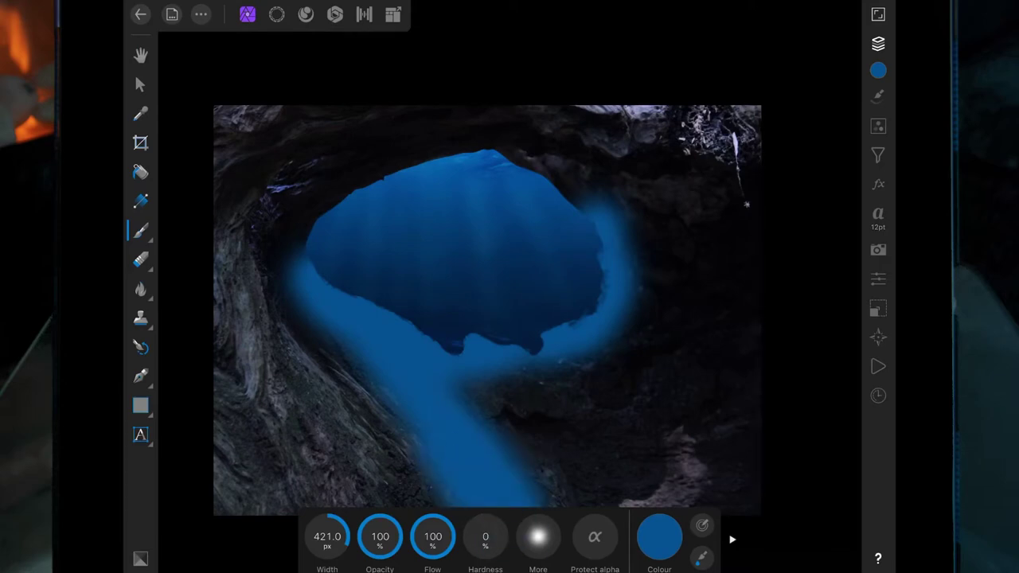
scroll(704, 290, "down", 2)
mouse_move(581, 446)
left_mouse_down()
mouse_move(621, 446)
mouse_move(637, 386)
left_mouse_up()
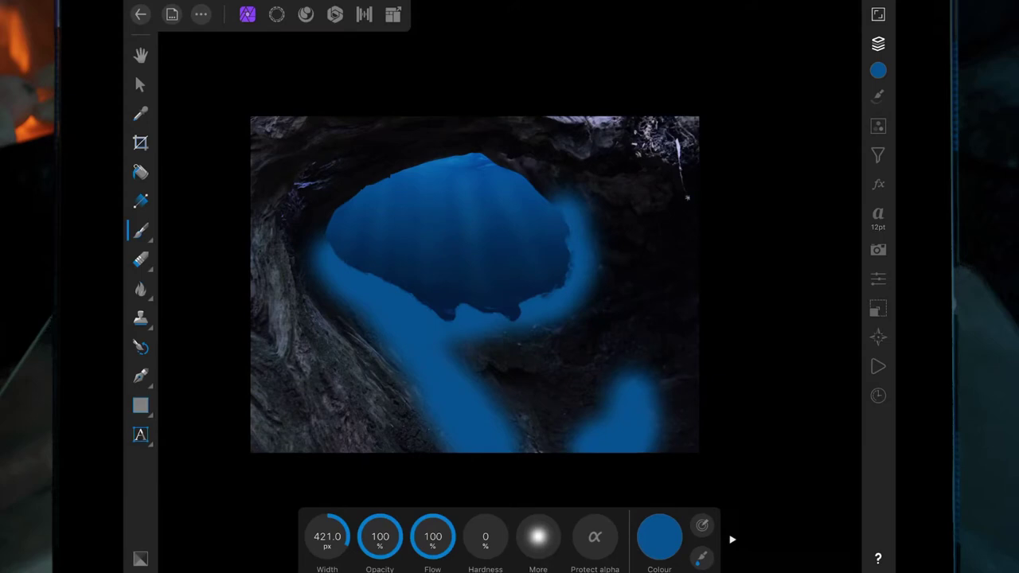
mouse_move(313, 247)
left_mouse_down()
mouse_move(398, 182)
mouse_move(470, 151)
mouse_move(561, 199)
left_mouse_up()
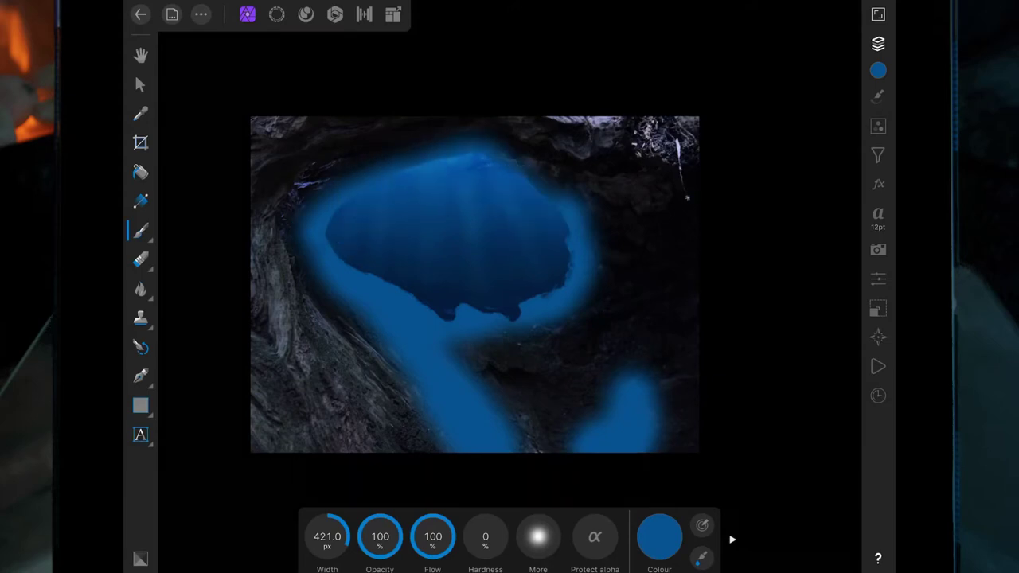
- Set the blue strokes layer to Soft light blend mode at 69% opacity
left_click(878, 43)
left_click(706, 36)
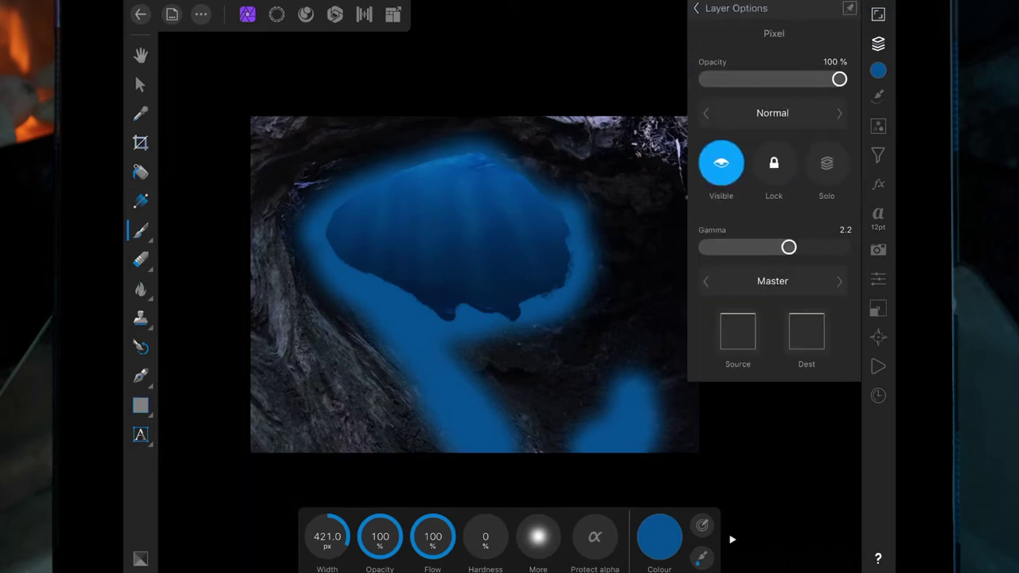
left_click(772, 113)
scroll(613, 181, "down", 7)
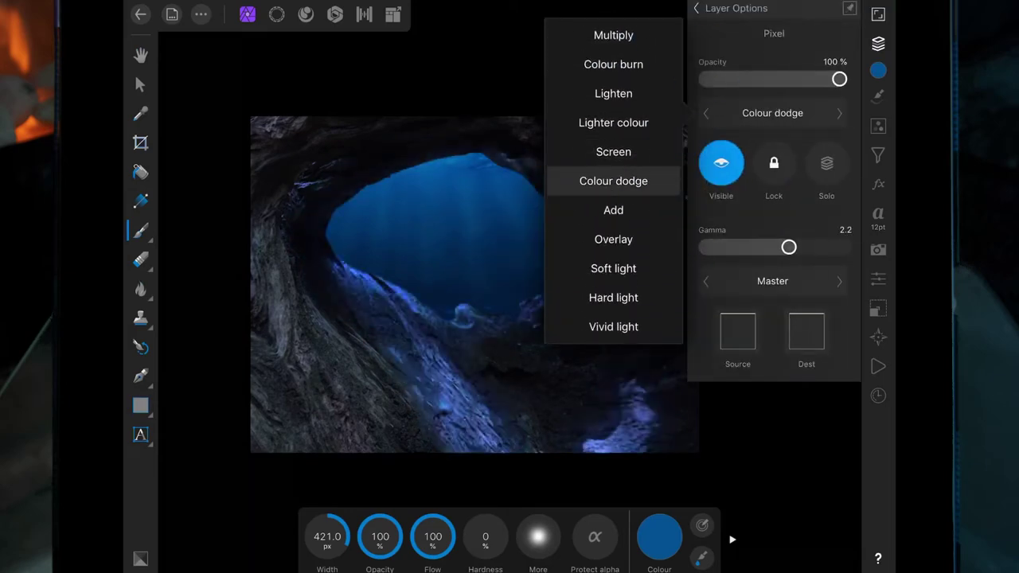
scroll(637, 183, "down", 3)
left_click(613, 210)
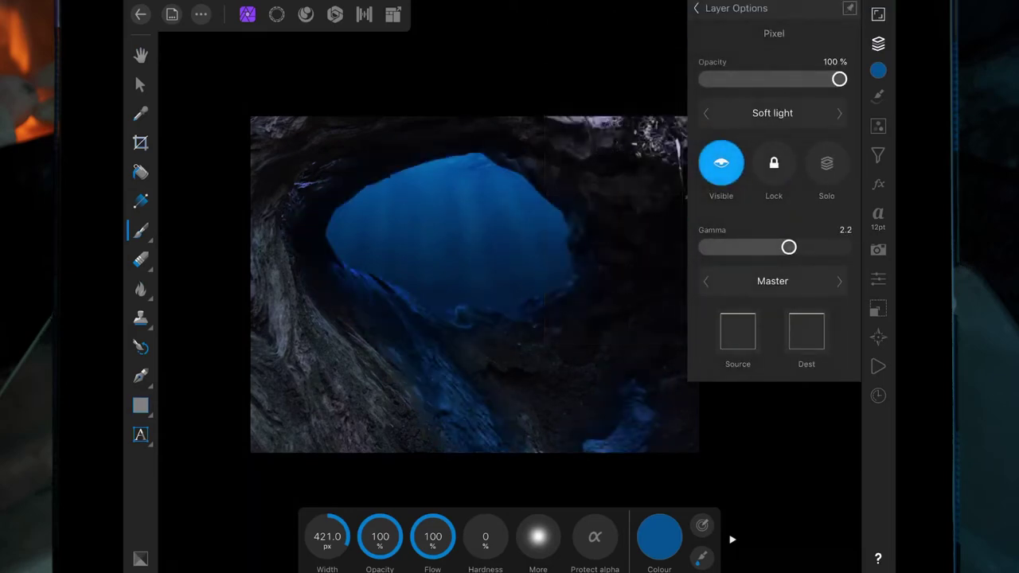
mouse_move(839, 79)
left_mouse_down()
mouse_move(785, 79)
mouse_move(841, 80)
mouse_move(798, 78)
left_mouse_up()
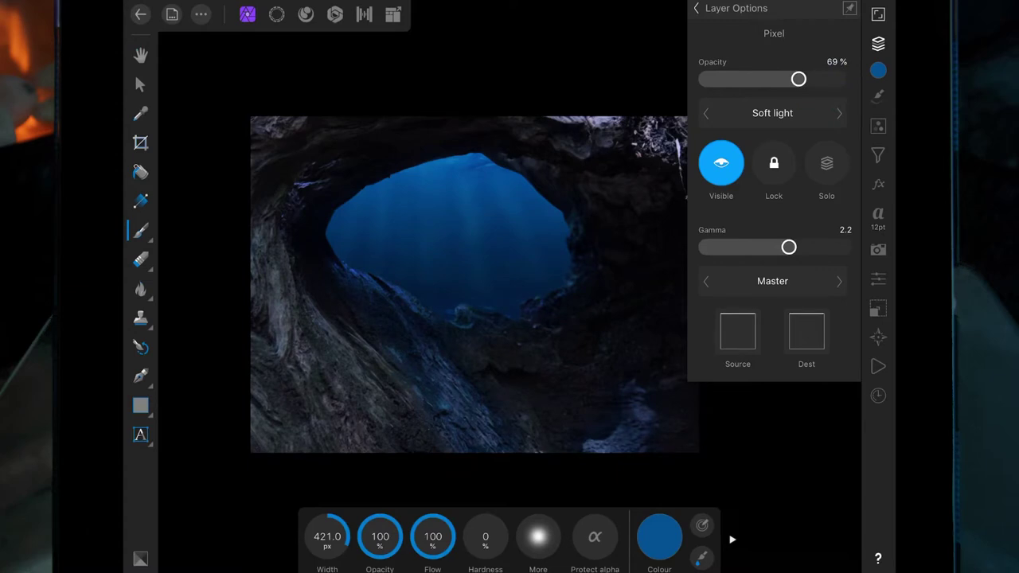
left_click(697, 8)
left_click(743, 37)
- Add a pixel layer and paint a large soft blue wash around the opening with a 609 px brush
left_click(878, 43)
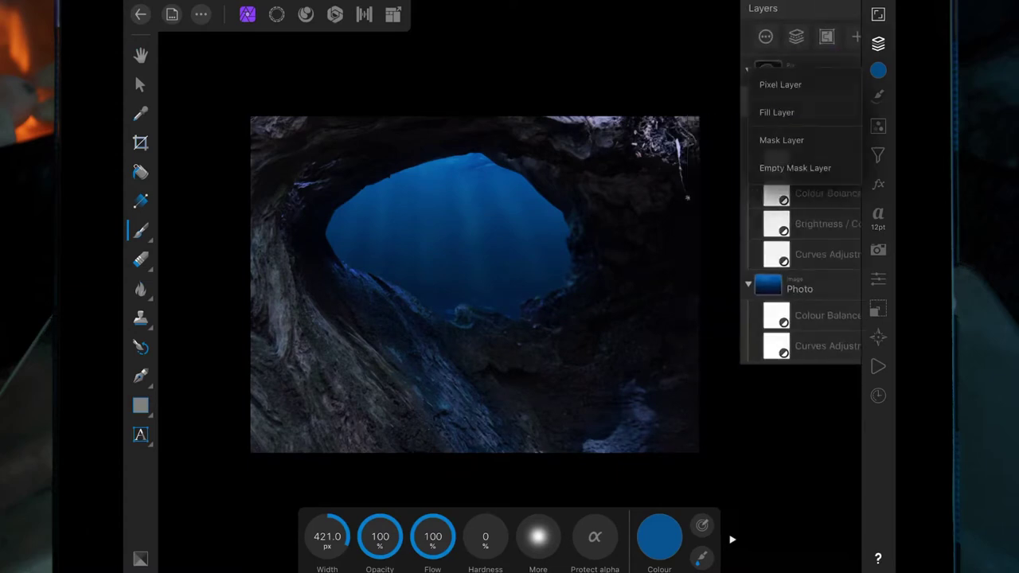
left_click_drag(328, 536, 512, 444)
left_click(476, 341)
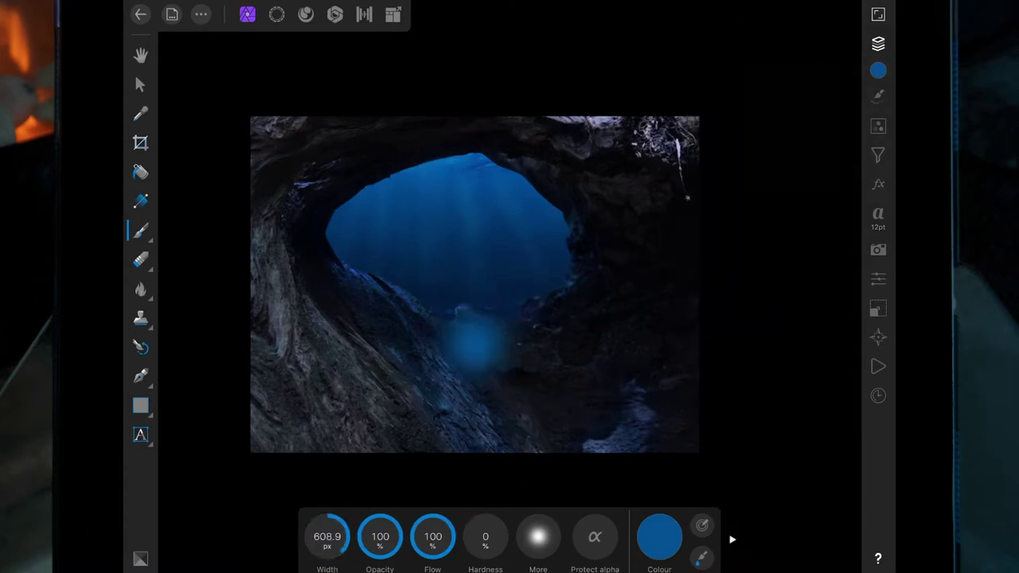
mouse_move(475, 341)
left_mouse_down()
mouse_move(580, 255)
mouse_move(352, 339)
mouse_move(477, 462)
left_mouse_up()
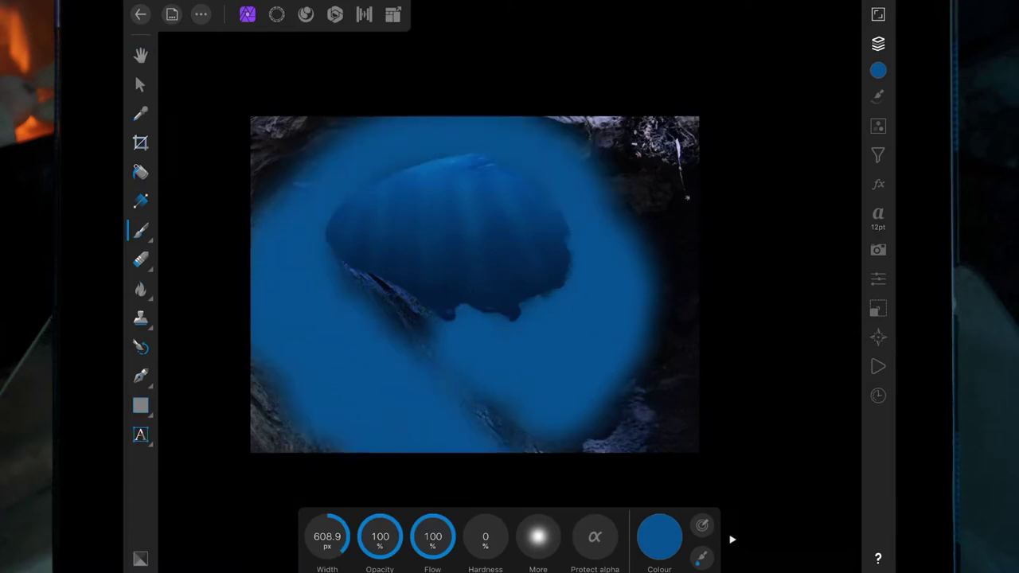
- Blend the wash layer in Overlay at 37% opacity, after briefly trying Colour dodge
left_click(878, 43)
left_click(741, 98)
left_click_drag(846, 79, 786, 78)
left_click(772, 113)
left_click_drag(643, 257, 682, 107)
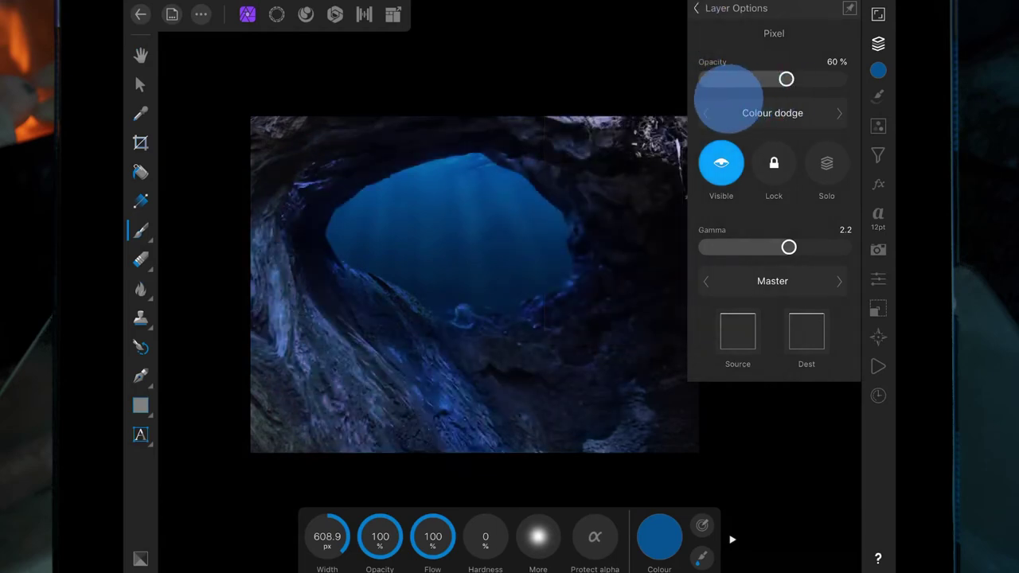
left_click(753, 103)
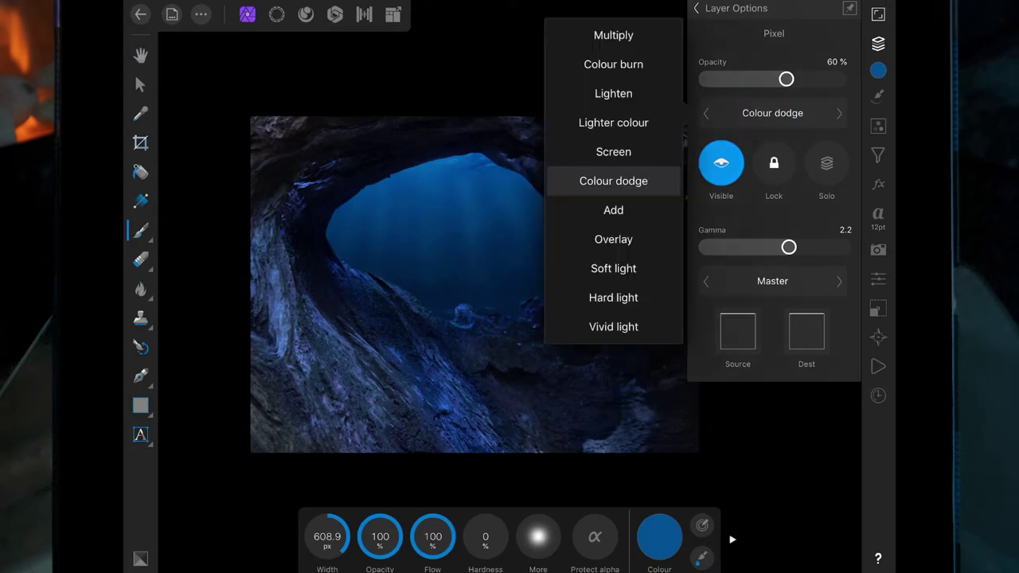
left_click(636, 237)
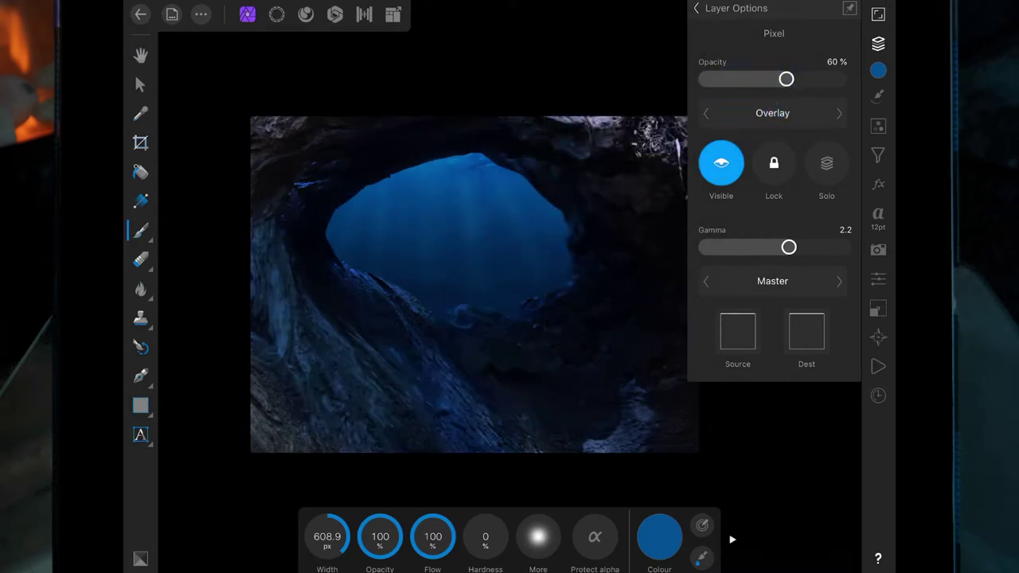
mouse_move(786, 78)
left_mouse_down()
mouse_move(728, 82)
mouse_move(754, 79)
left_mouse_up()
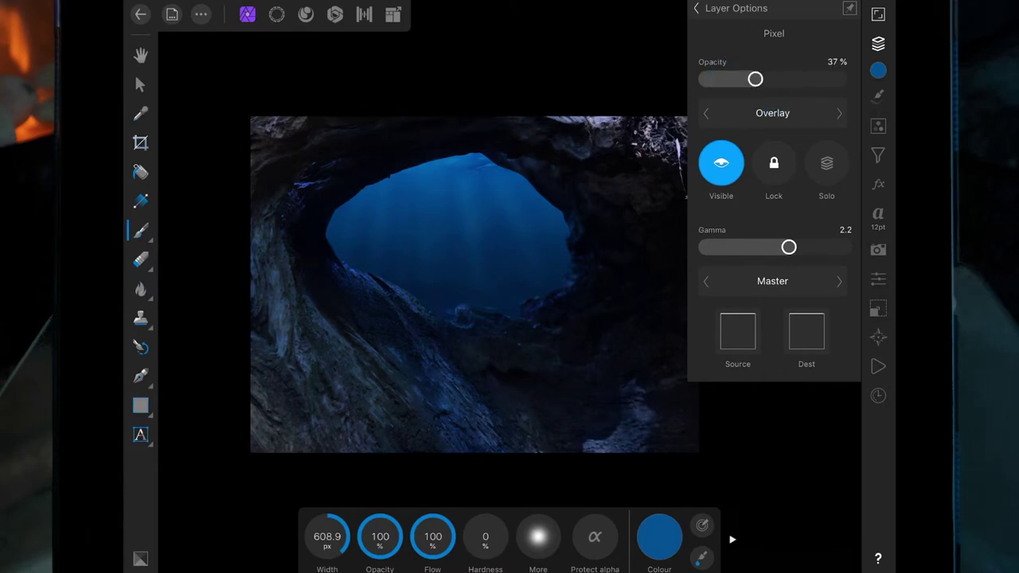
left_click(878, 43)
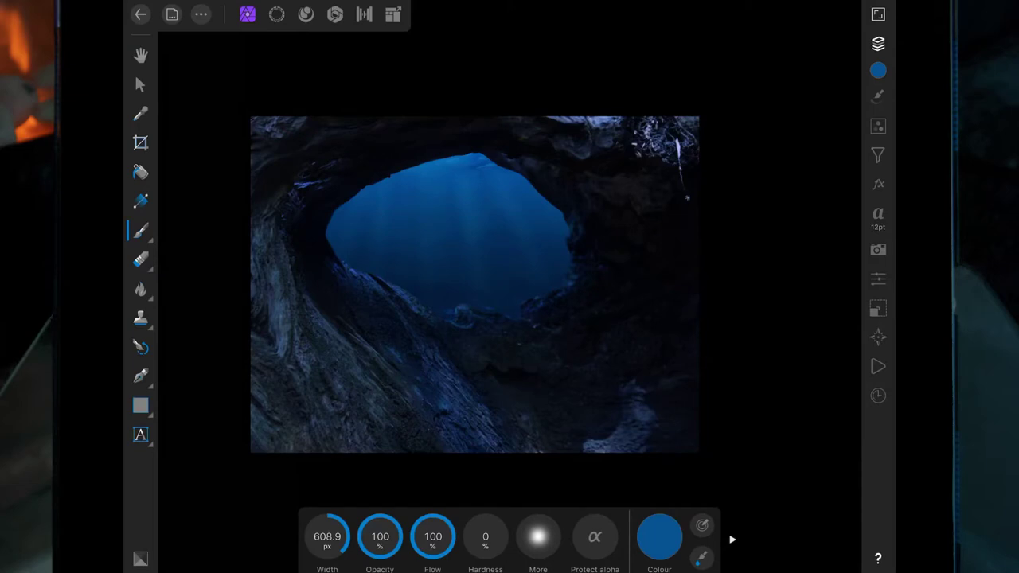
- Add a pixel layer and paint blue glow along the opening's lower, right and left edges with a 398 px brush
left_click(878, 43)
left_click(694, 7)
left_click(804, 37)
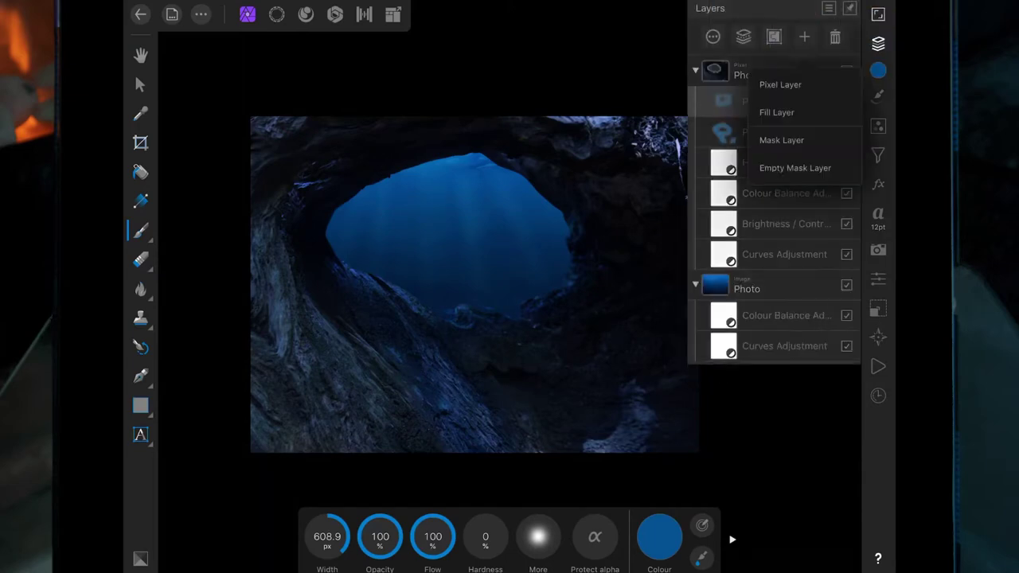
left_click(879, 43)
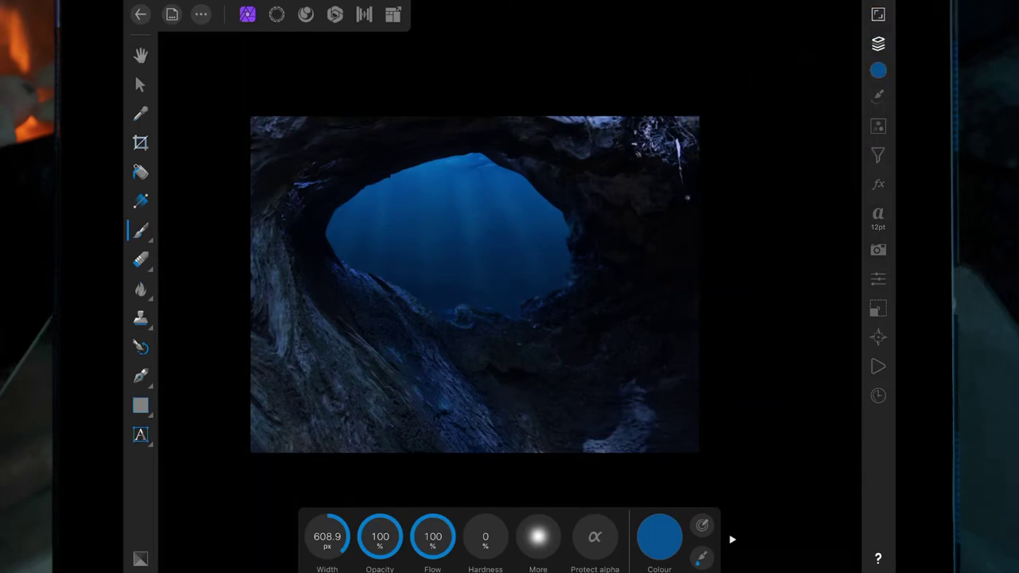
left_click_drag(327, 536, 302, 536)
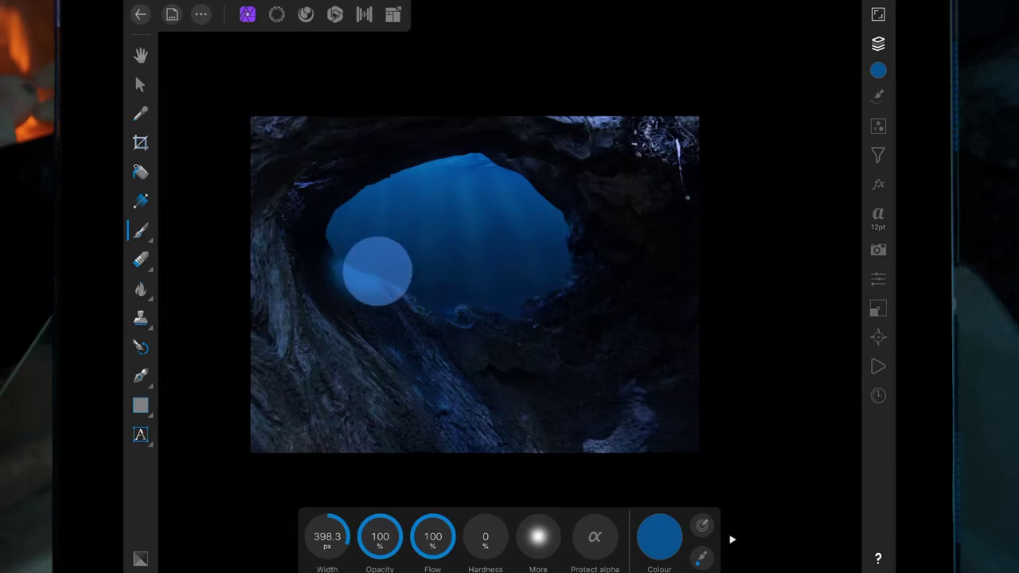
mouse_move(346, 267)
left_mouse_down()
mouse_move(549, 314)
mouse_move(585, 238)
left_mouse_up()
left_click_drag(486, 147, 565, 167)
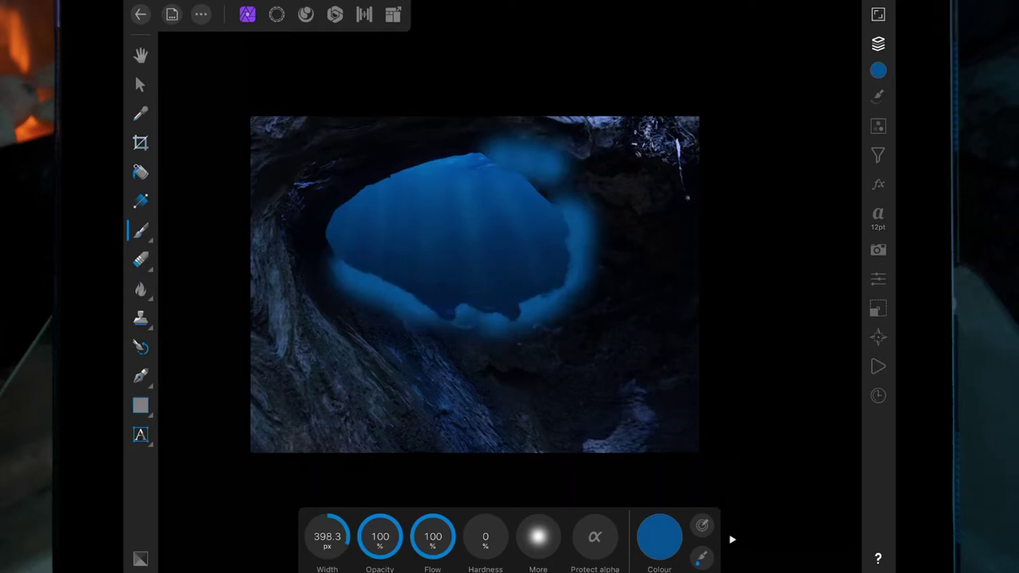
left_click_drag(335, 263, 338, 203)
- Set the glow layer to Colour dodge blend mode at 31% opacity
left_click(878, 43)
left_click(878, 43)
left_click(878, 43)
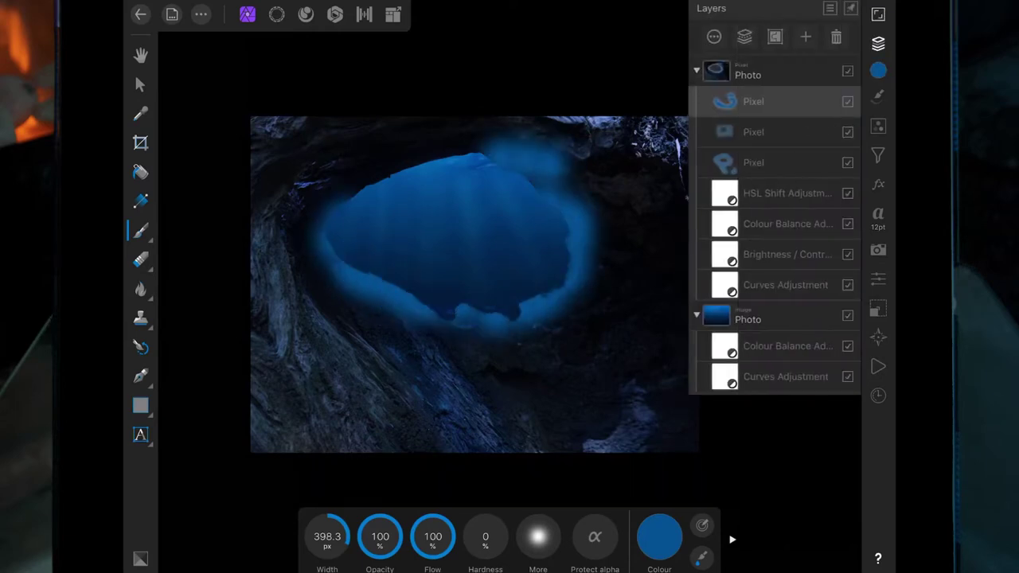
left_click(846, 100)
left_click(773, 113)
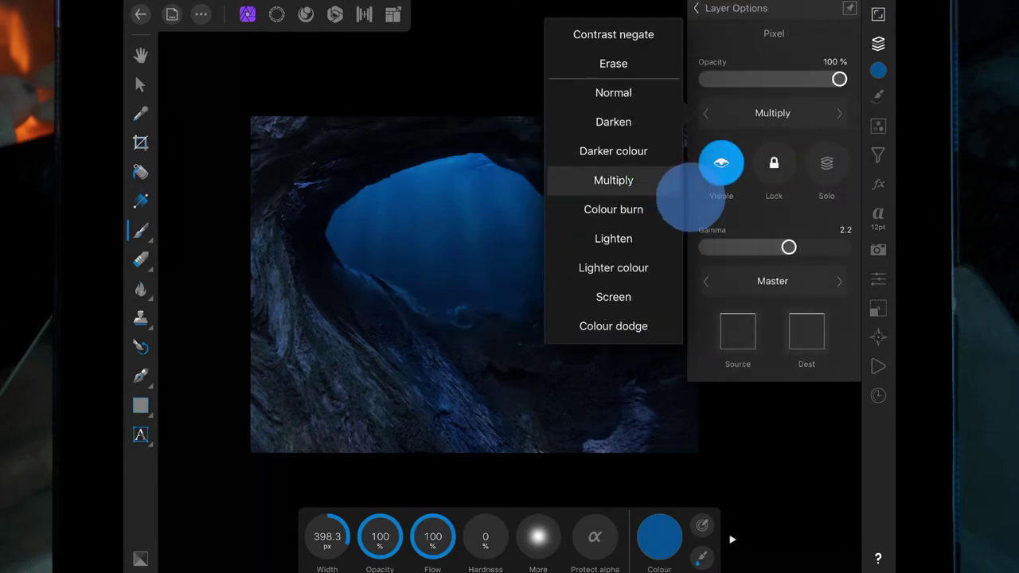
left_click_drag(687, 193, 712, 74)
left_click(613, 207)
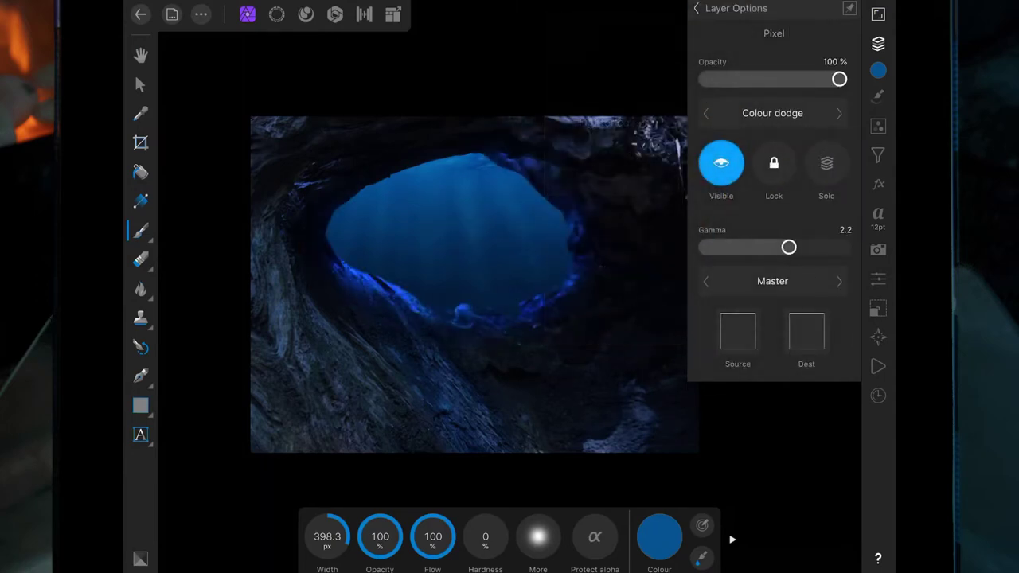
left_click_drag(839, 79, 727, 79)
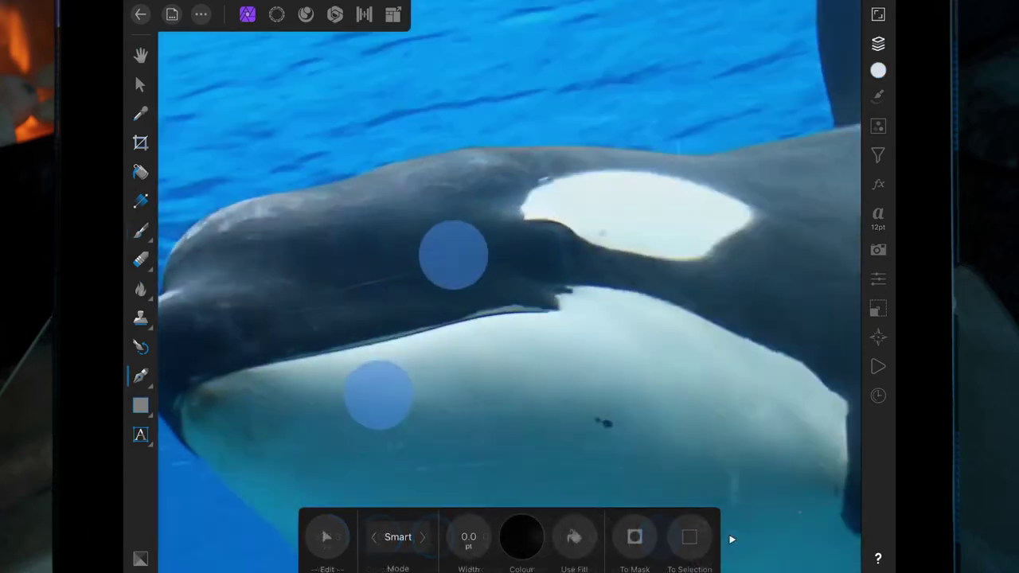
- Trace the orca's outline from snout over back, dorsal fin, tail and flipper with the Pen tool
scroll(416, 325, "up", 2)
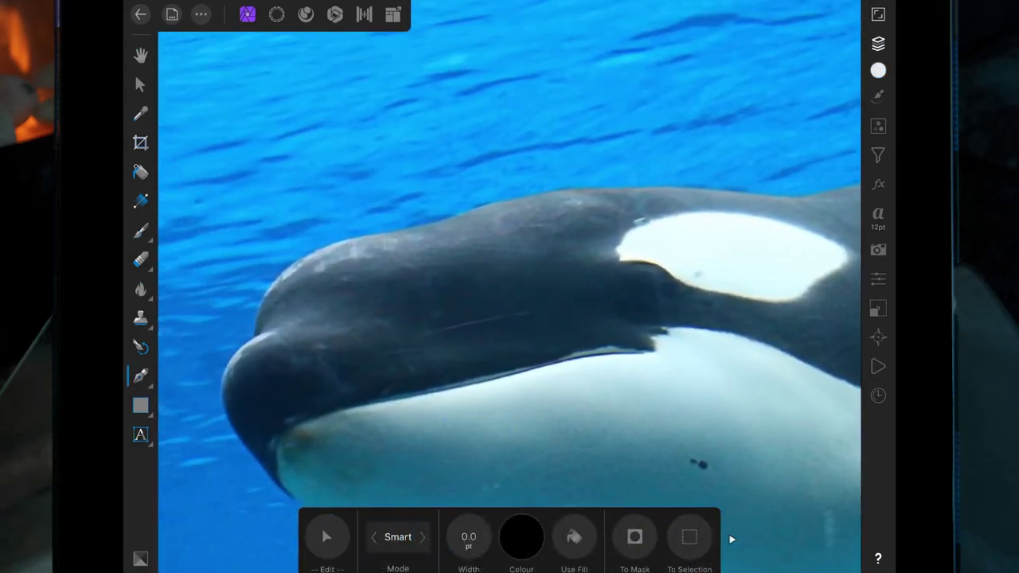
left_click(260, 312)
mouse_move(261, 312)
left_mouse_down()
mouse_move(569, 215)
mouse_move(557, 56)
left_mouse_up()
left_click_drag(634, 310, 807, 375)
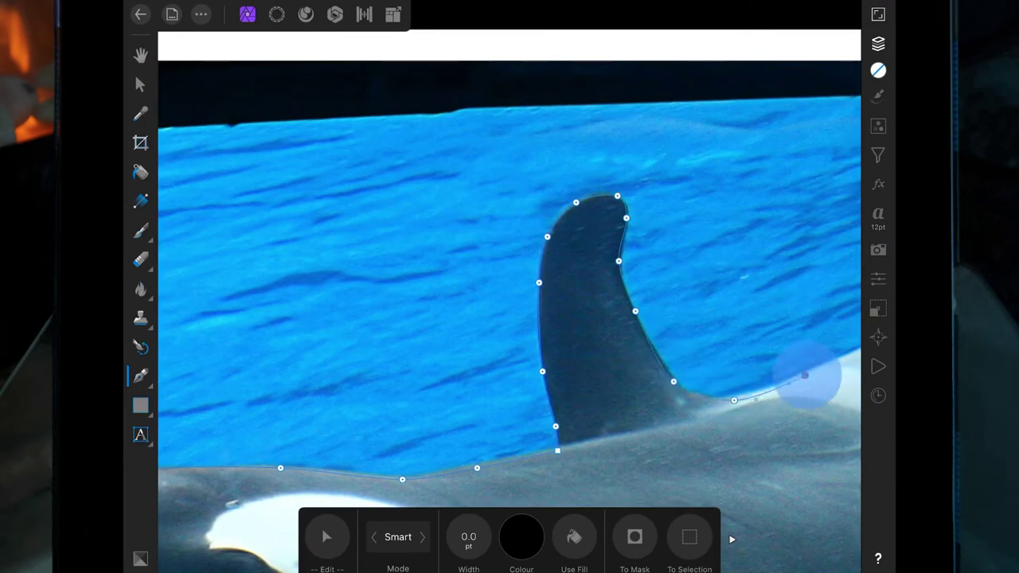
left_click_drag(820, 159, 665, 259)
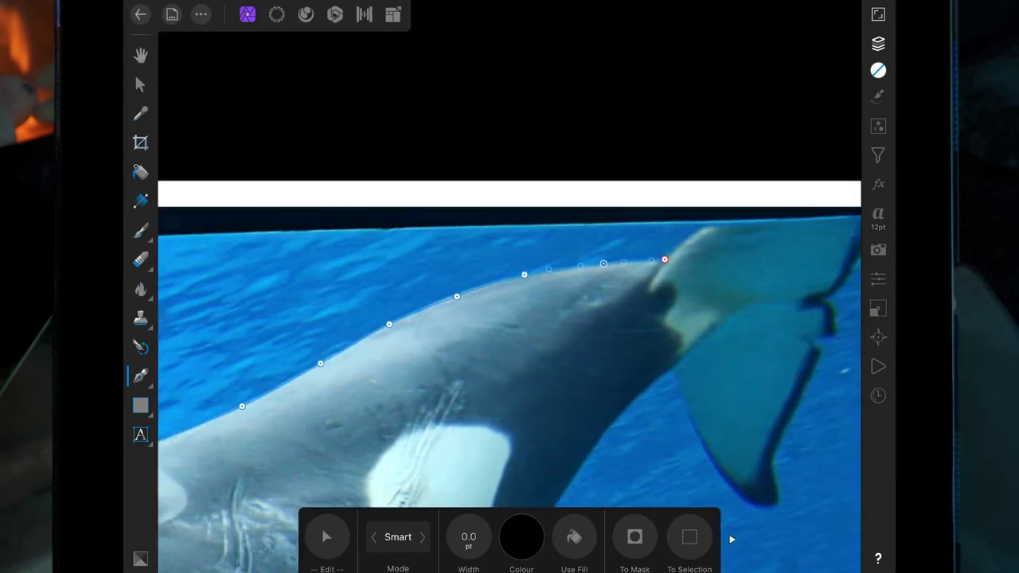
scroll(510, 319, "down", 10)
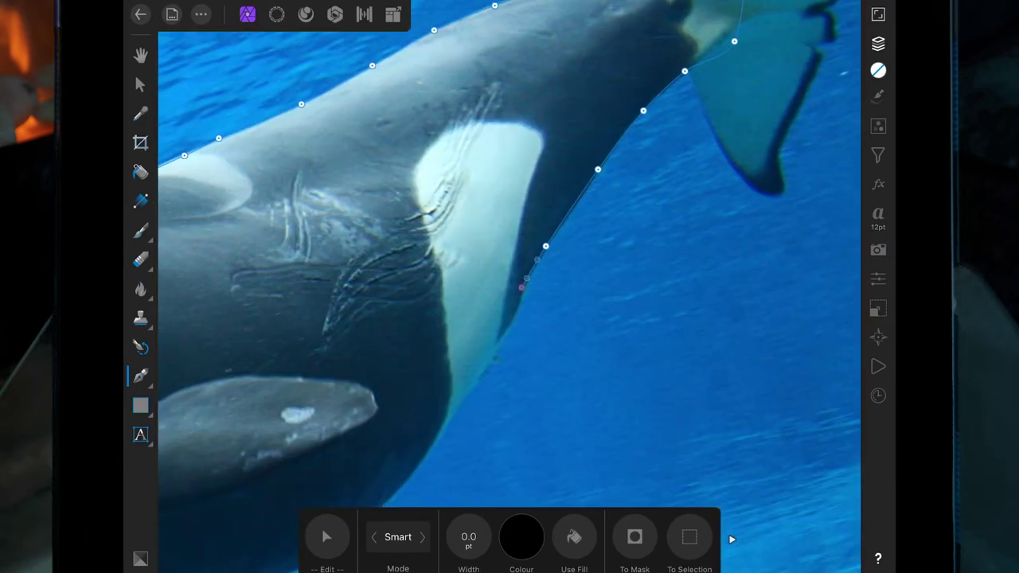
scroll(732, 207, "down", 5)
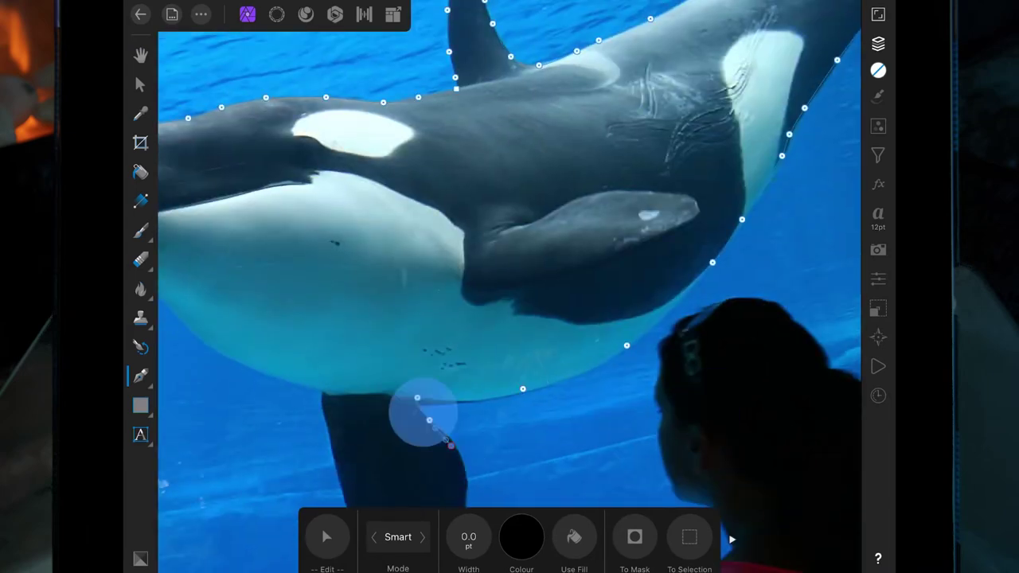
left_click_drag(421, 409, 464, 477)
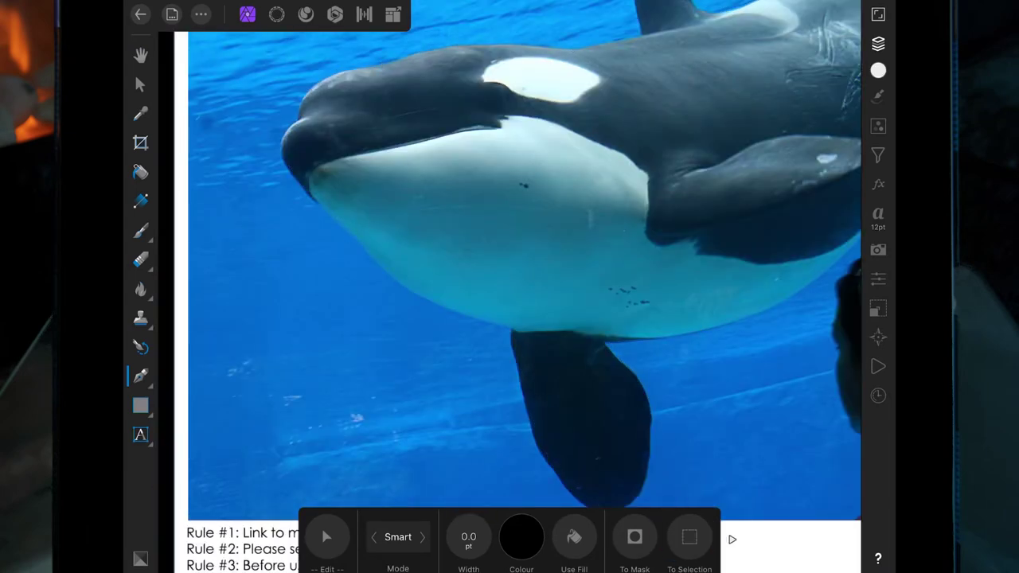
scroll(603, 288, "down", 5)
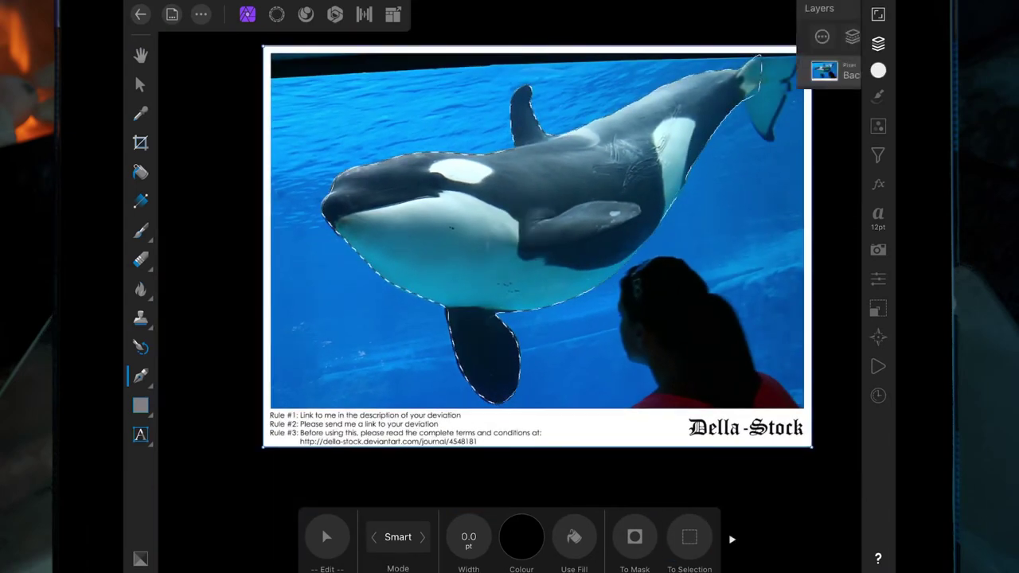
- Turn the orca selection into a mask layer, hiding the ocean background
left_click(804, 37)
left_click(782, 139)
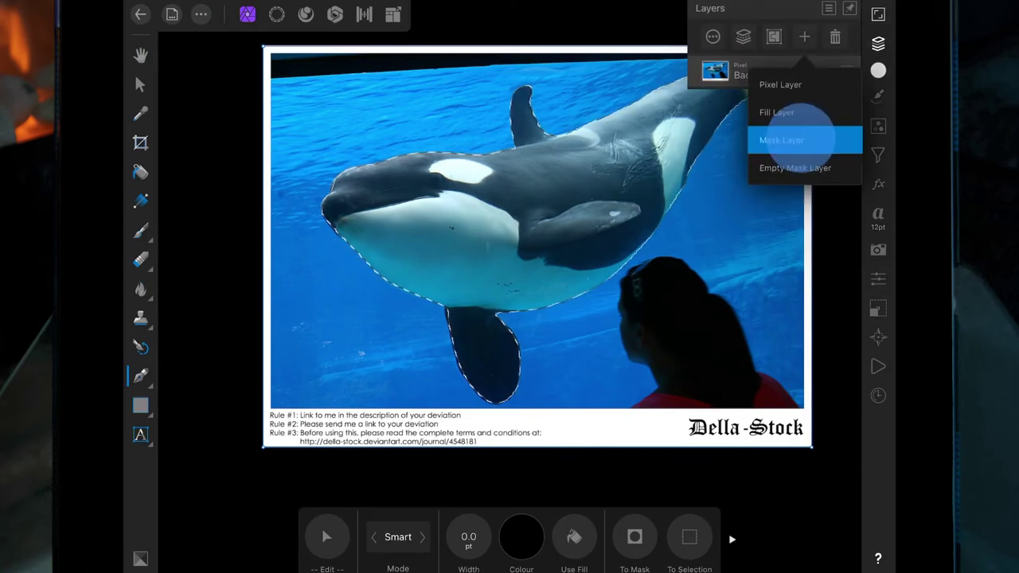
right_click(546, 274)
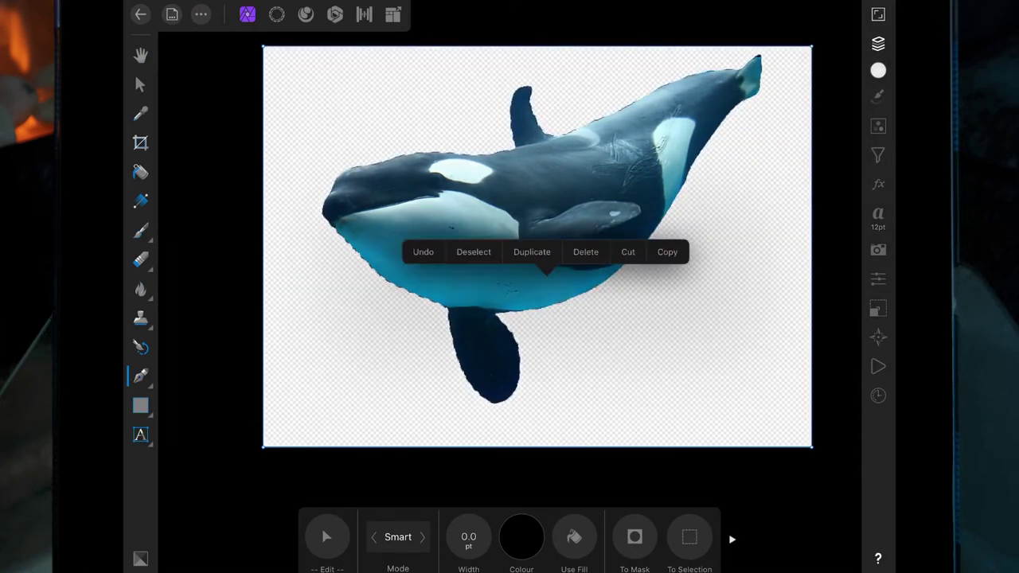
- Move the orca layer behind the tree rock, then reposition, rotate and enlarge it to peer through the hollow
left_click(471, 252)
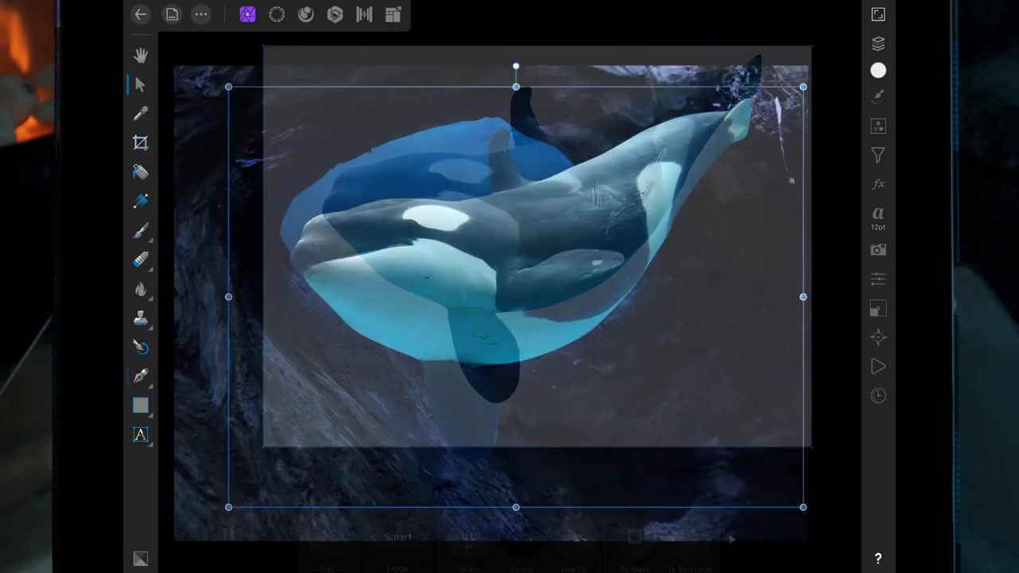
left_click_drag(803, 86, 708, 155)
left_click(878, 43)
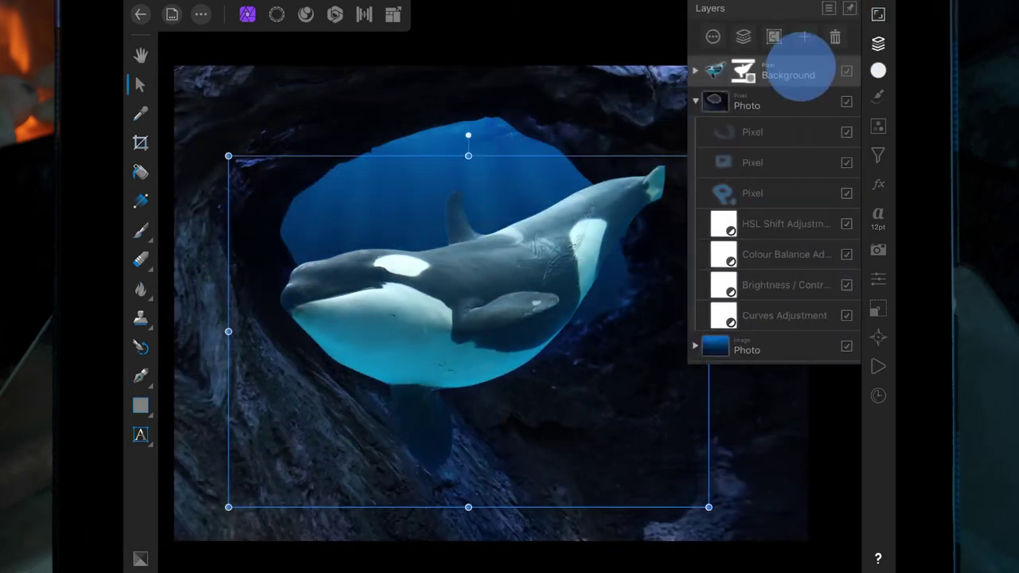
left_click_drag(799, 73, 788, 323)
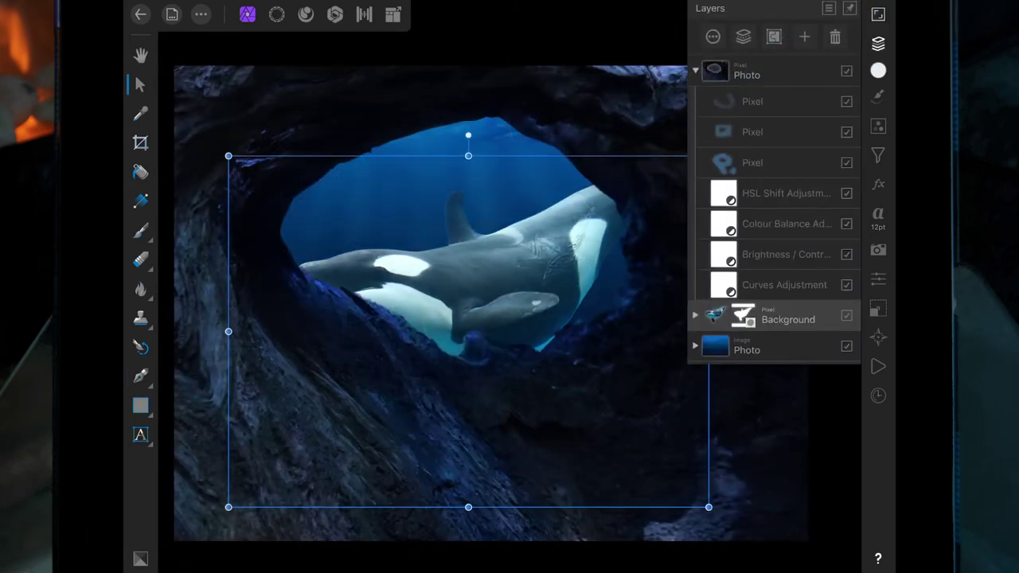
left_click(878, 43)
left_click_drag(519, 304, 586, 276)
left_click_drag(489, 119, 545, 144)
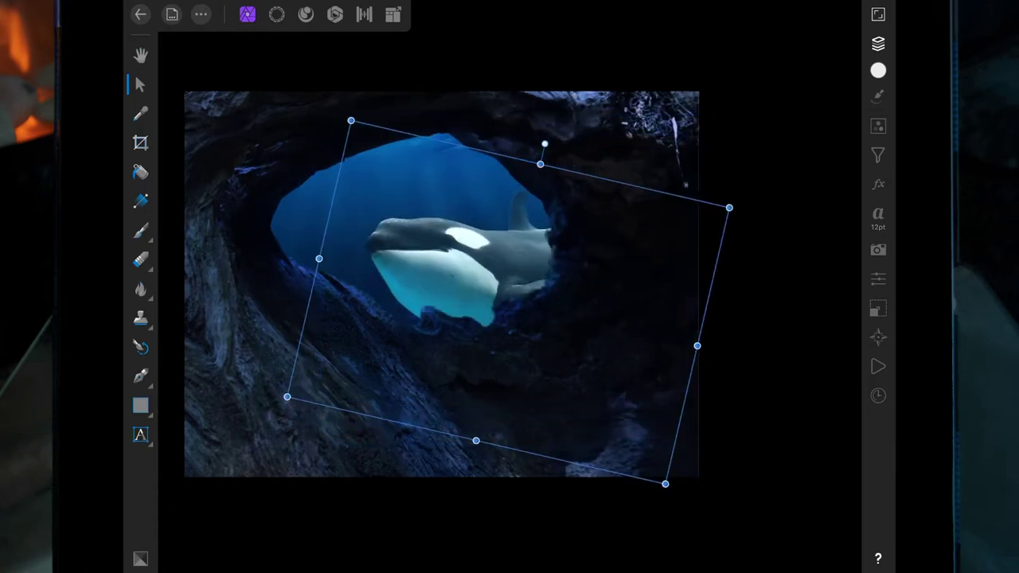
left_click_drag(641, 226, 629, 239)
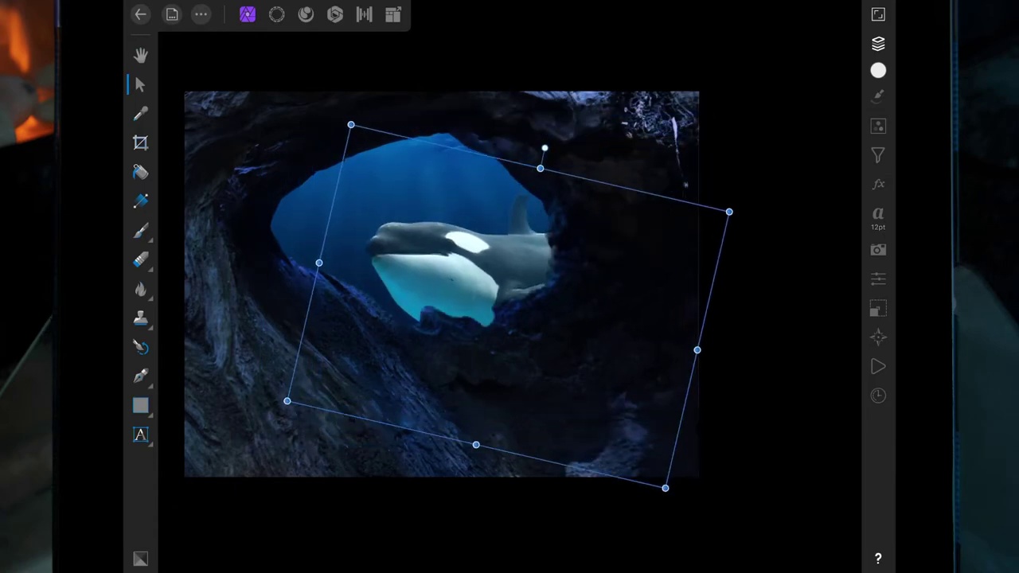
left_click_drag(742, 215, 786, 203)
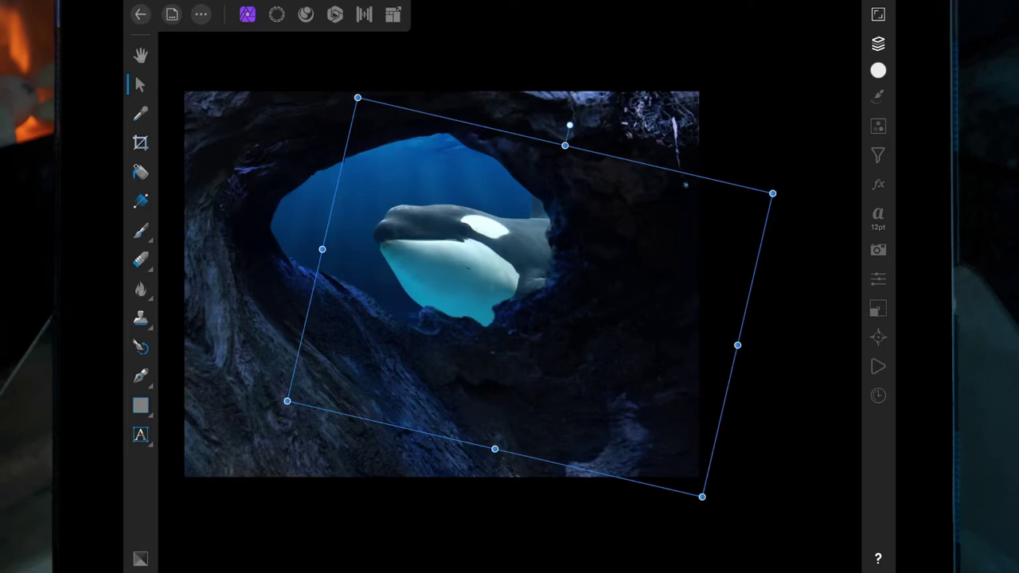
- Add a new empty pixel layer nested inside the orca layer
left_click(878, 43)
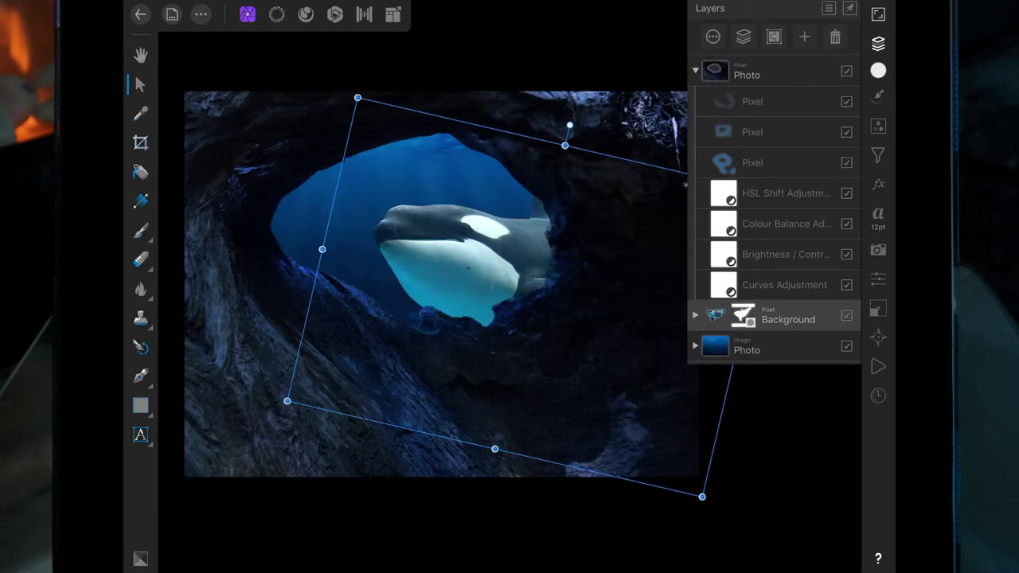
left_click(804, 36)
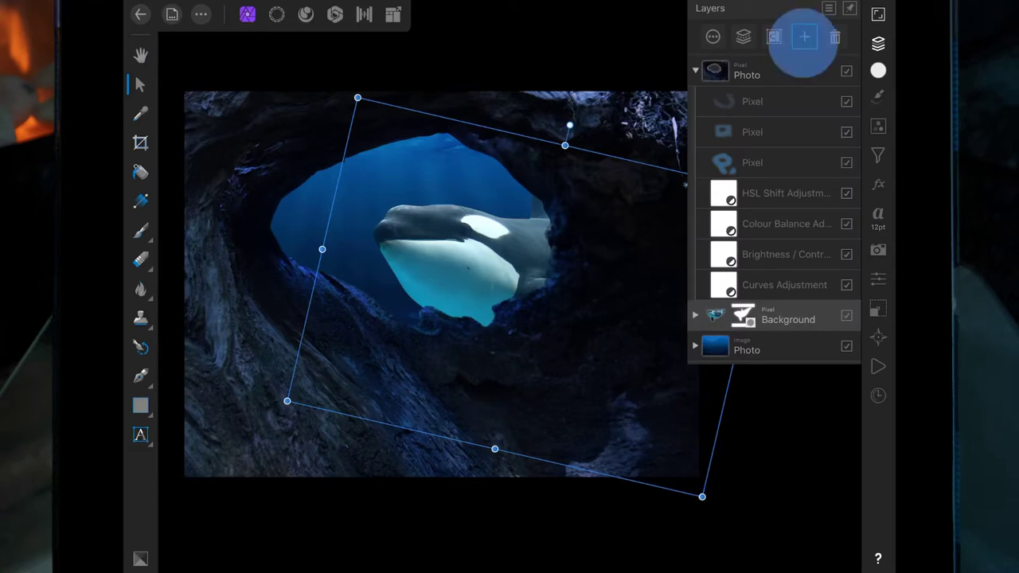
left_click(780, 84)
mouse_move(819, 315)
left_mouse_down()
mouse_move(783, 315)
mouse_move(783, 346)
left_mouse_up()
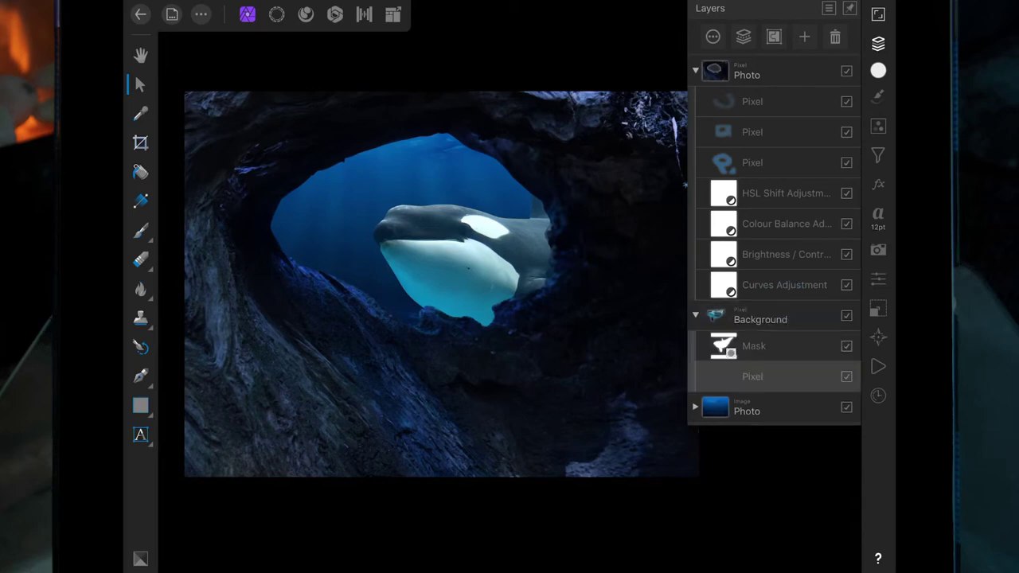
- Add a Brightness / Contrast adjustment to the orca with contrast raised to 33%
left_click(878, 126)
scroll(823, 250, "down", 3)
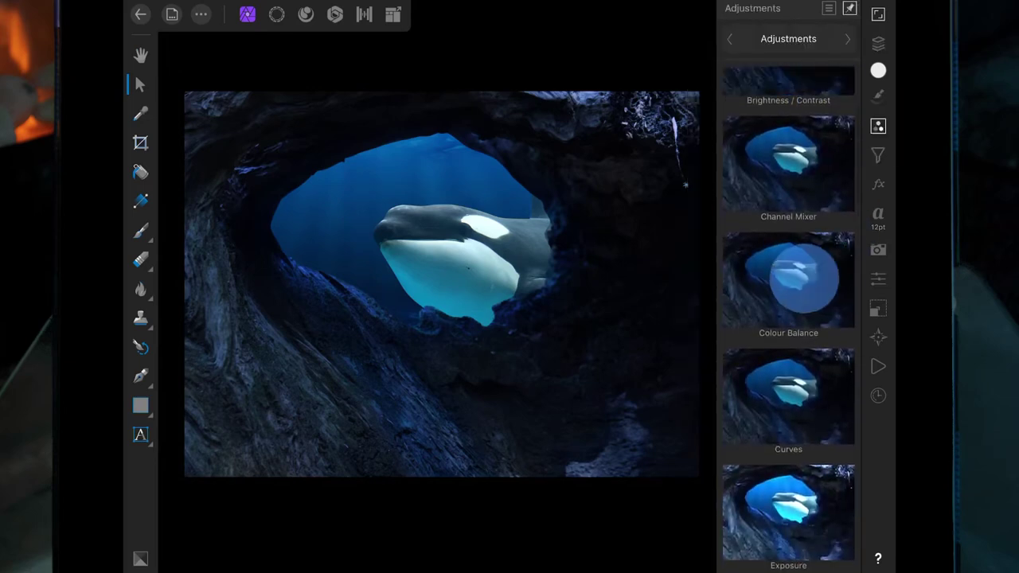
scroll(804, 279, "up", 5)
left_click(803, 296)
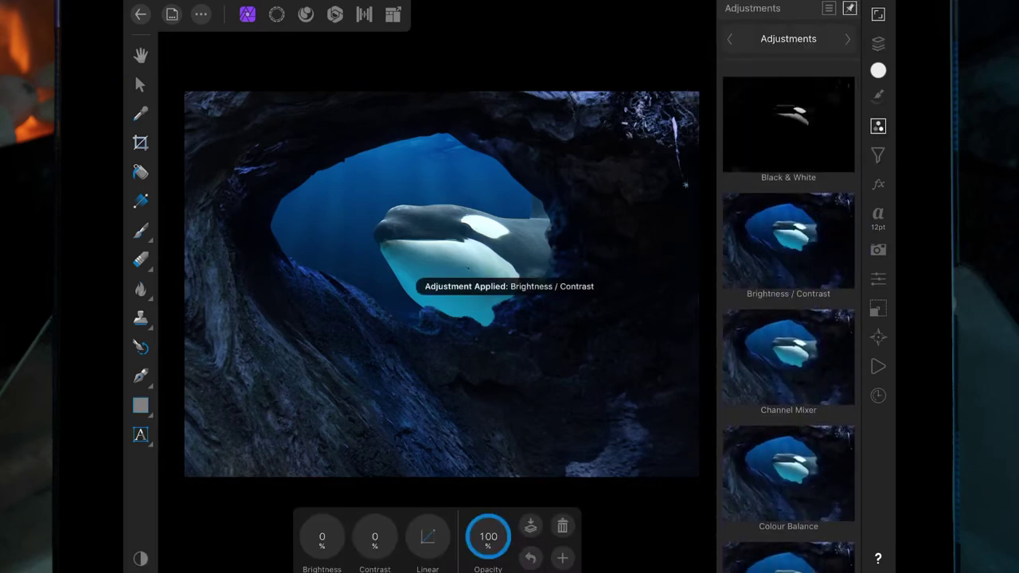
mouse_move(375, 537)
left_mouse_down()
mouse_move(398, 537)
mouse_move(379, 537)
left_mouse_up()
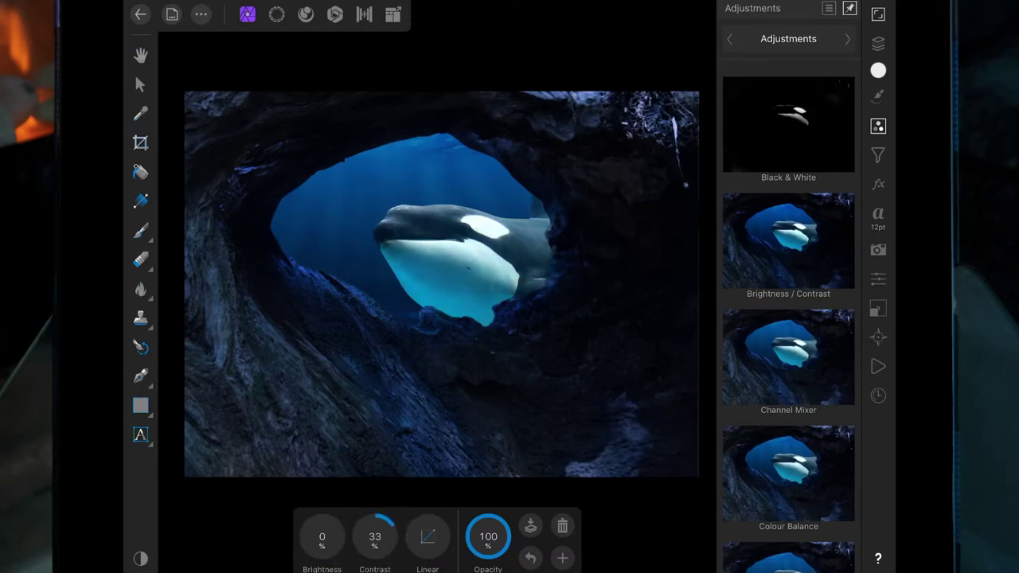
left_click_drag(773, 323, 812, 268)
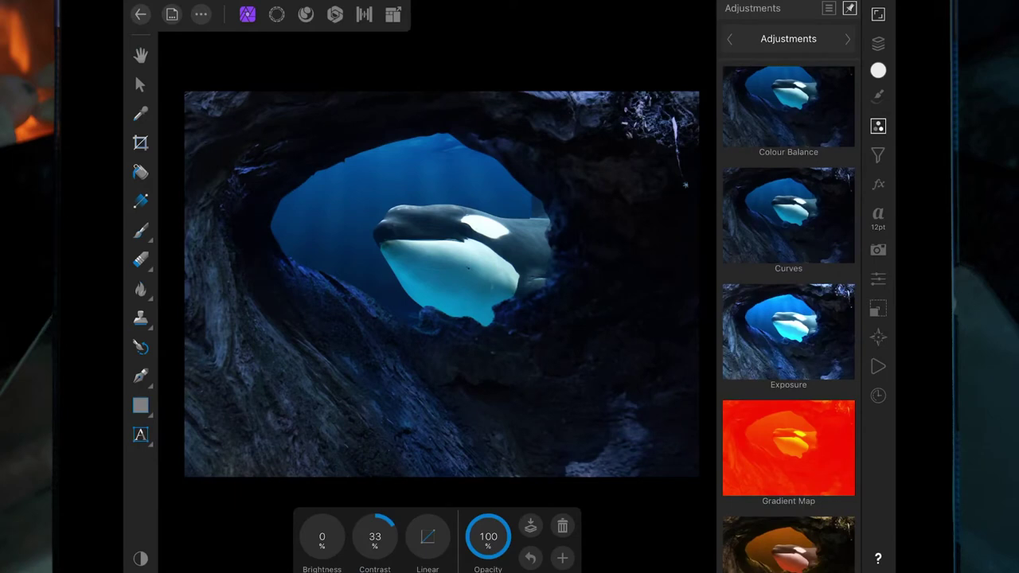
- Add a Colour Balance adjustment with midtones Cyan/Red -15 and Yellow/Blue 51
left_click(788, 106)
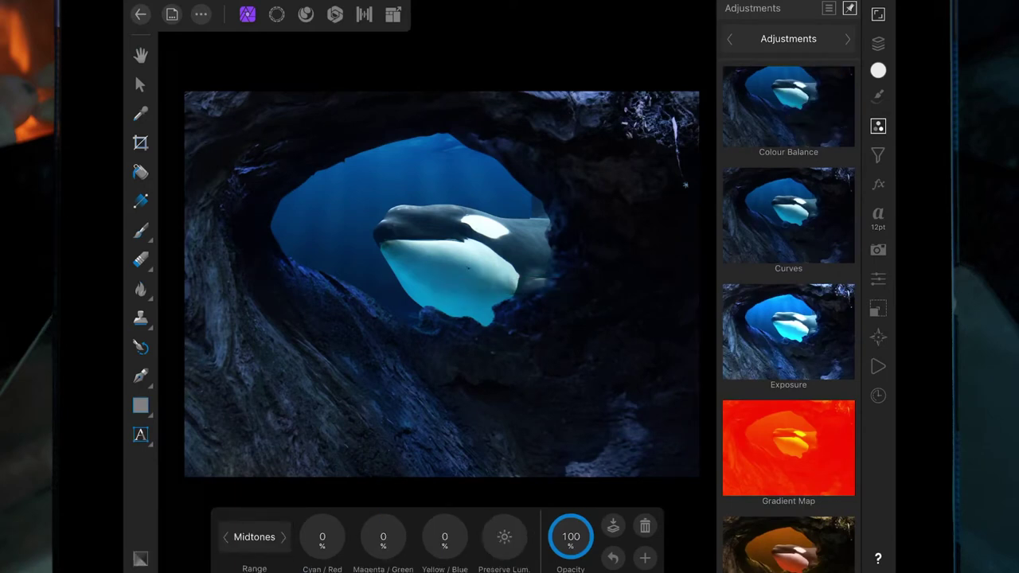
left_click_drag(323, 537, 298, 536)
mouse_move(444, 537)
left_mouse_down()
mouse_move(453, 539)
mouse_move(377, 528)
left_mouse_up()
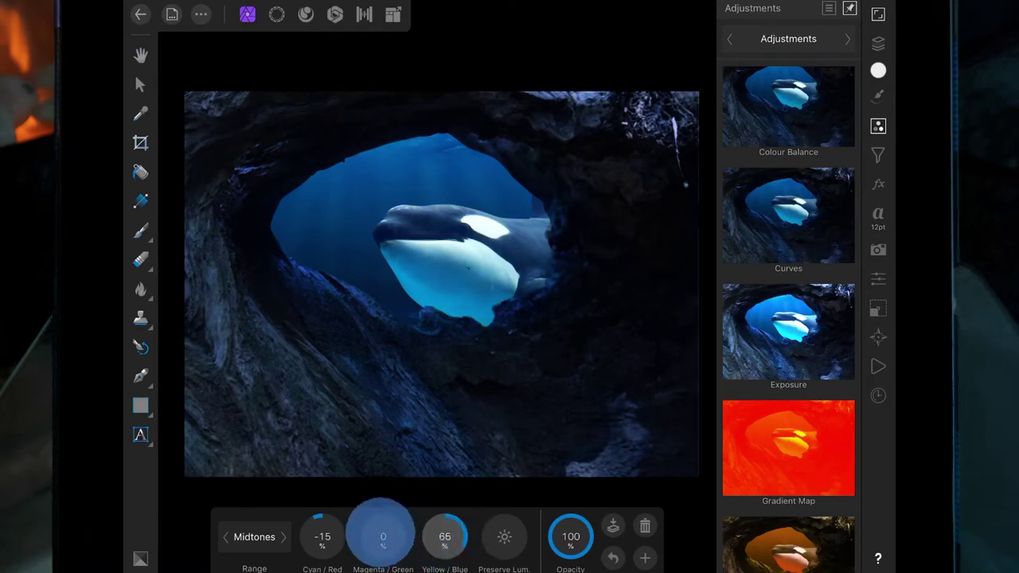
left_click_drag(444, 537, 448, 528)
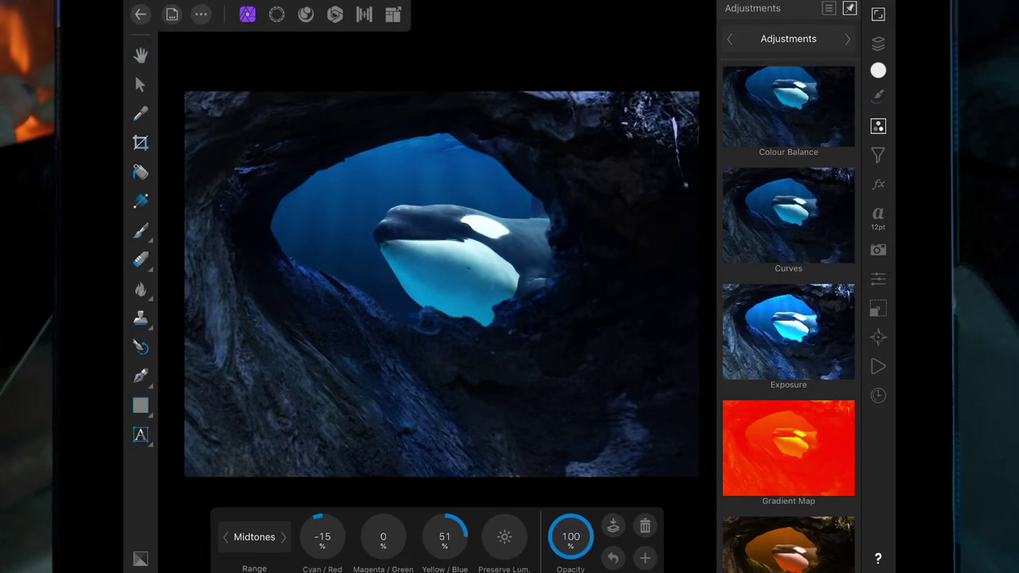
left_click(878, 43)
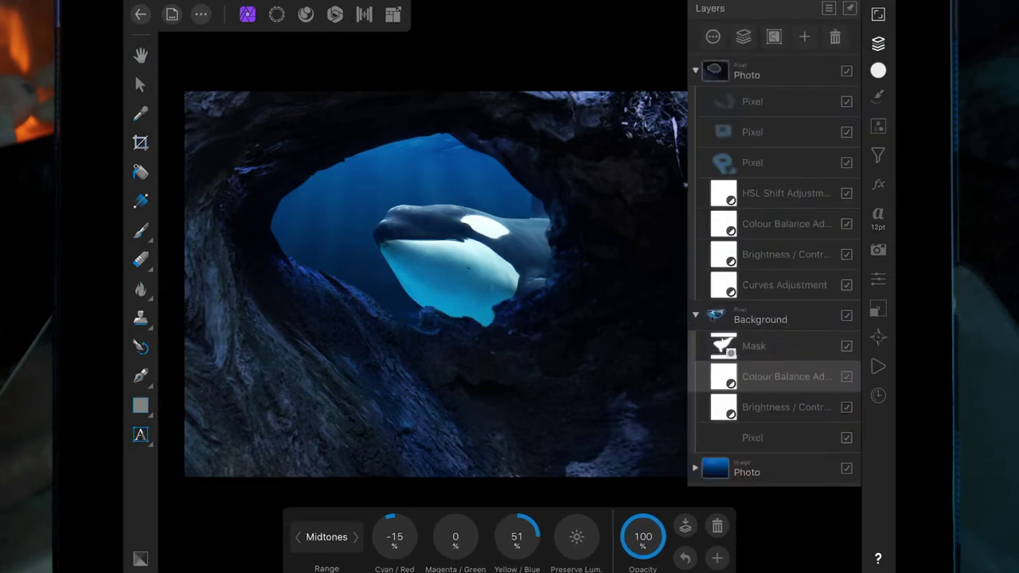
- Lower the orca Background layer to 70% opacity and place the sunlit underwater photo on top
left_click(760, 319)
left_click(713, 36)
mouse_move(846, 78)
left_mouse_down()
mouse_move(783, 79)
mouse_move(798, 79)
left_mouse_up()
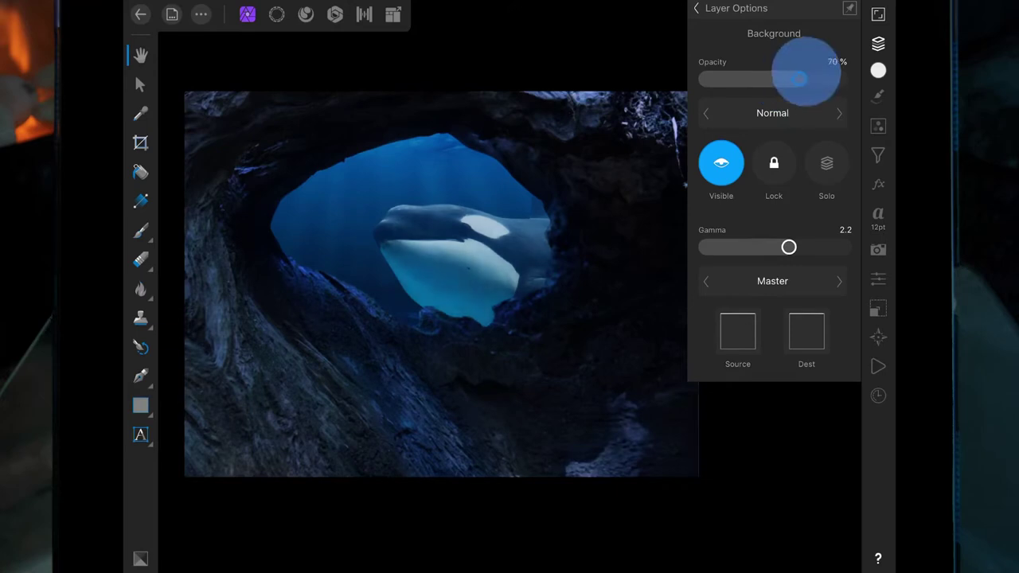
left_click(697, 8)
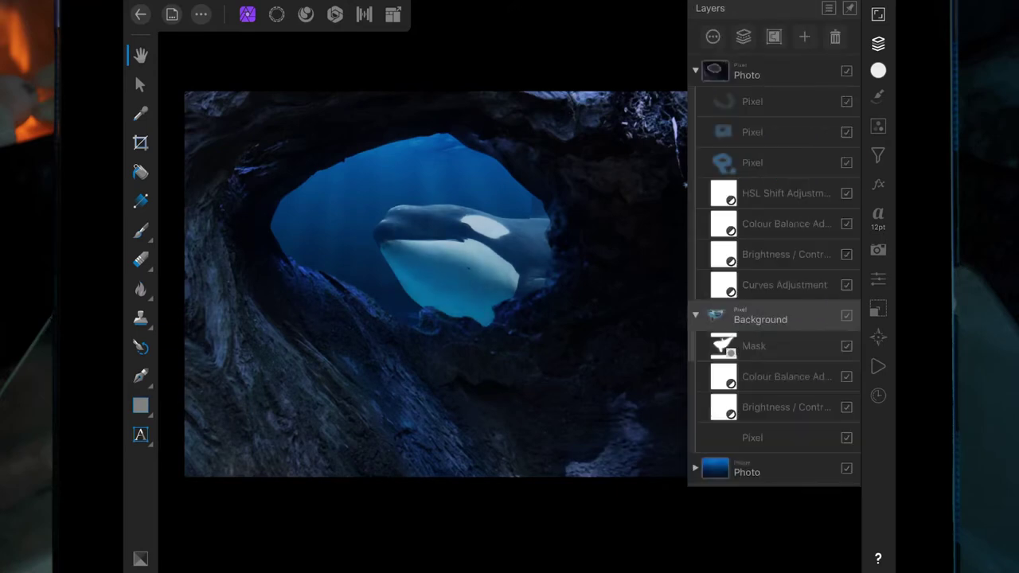
left_click(878, 43)
left_click(824, 6)
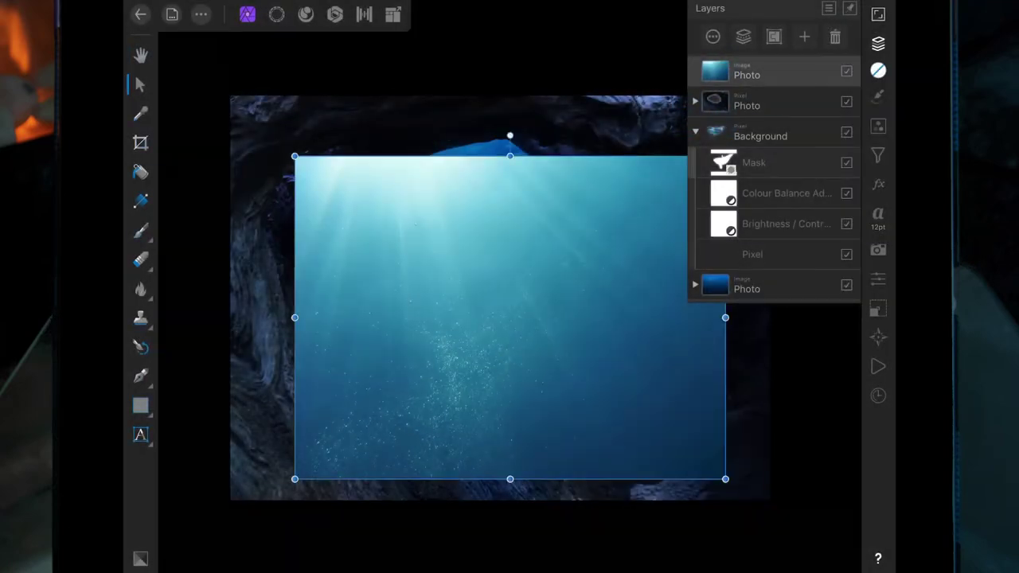
- Move the underwater photo layer beneath the cave photo, then enlarge and shift it slightly up-left
left_click(789, 72)
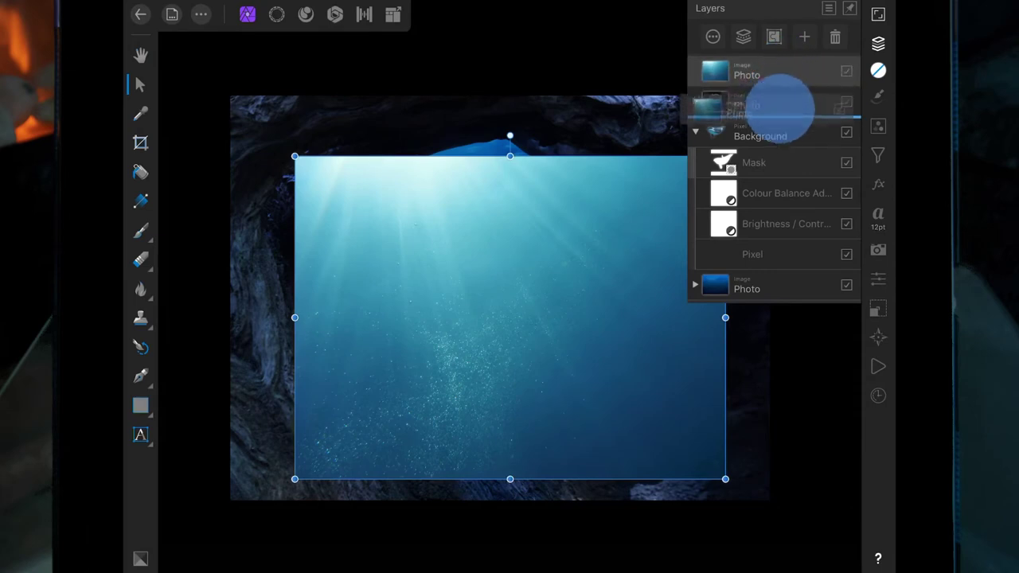
left_click_drag(784, 72, 778, 124)
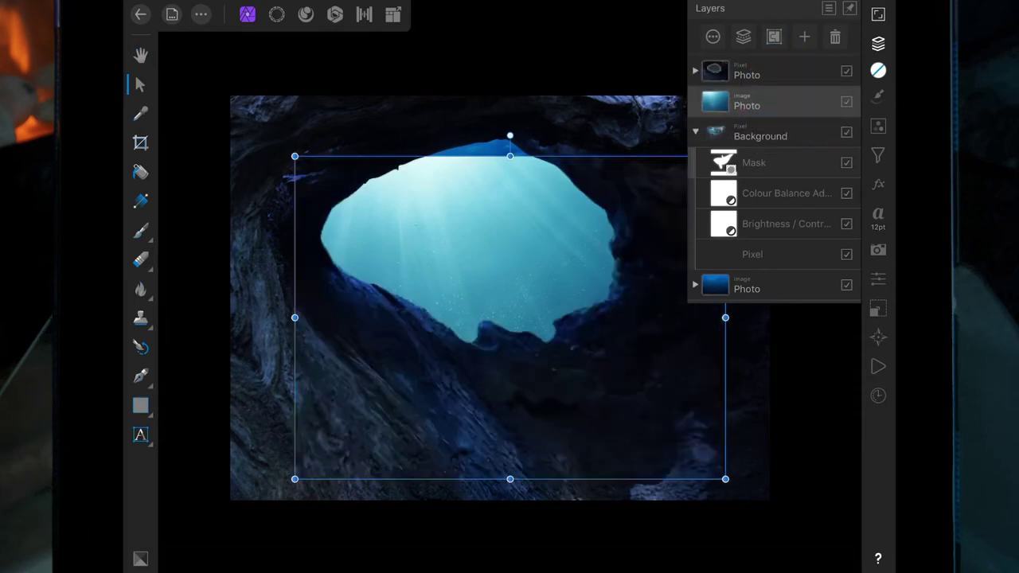
scroll(509, 350, "down", 3)
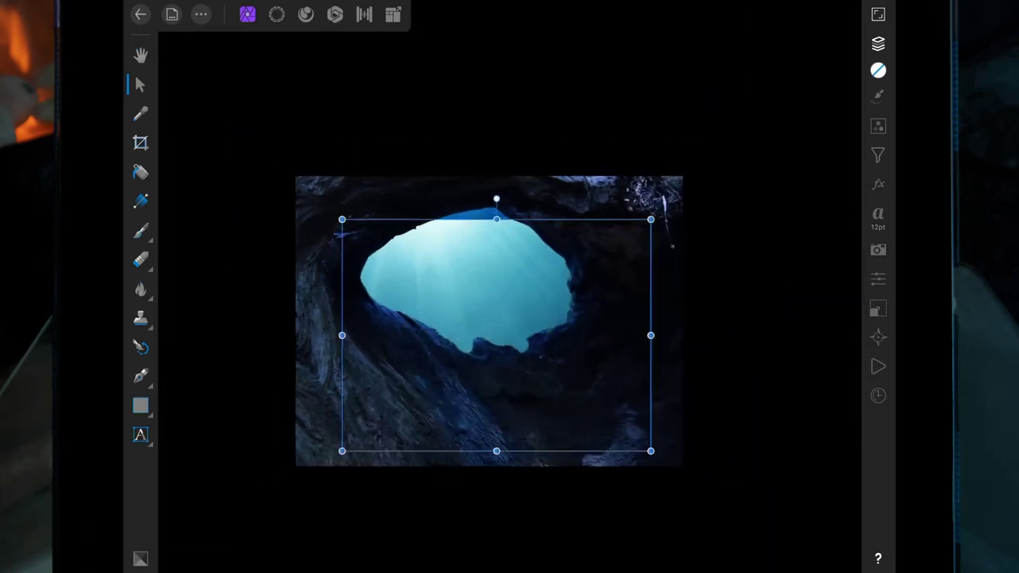
left_click_drag(652, 220, 674, 202)
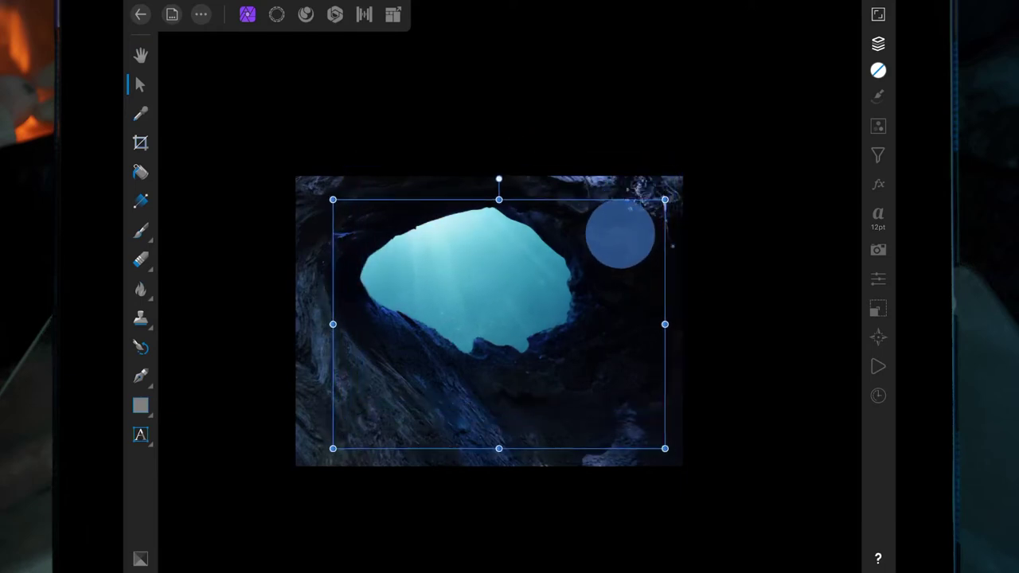
left_click_drag(632, 231, 613, 226)
- Set the underwater photo to Screen blend mode, lower its opacity and raise the source blend curve's black point
left_click(878, 43)
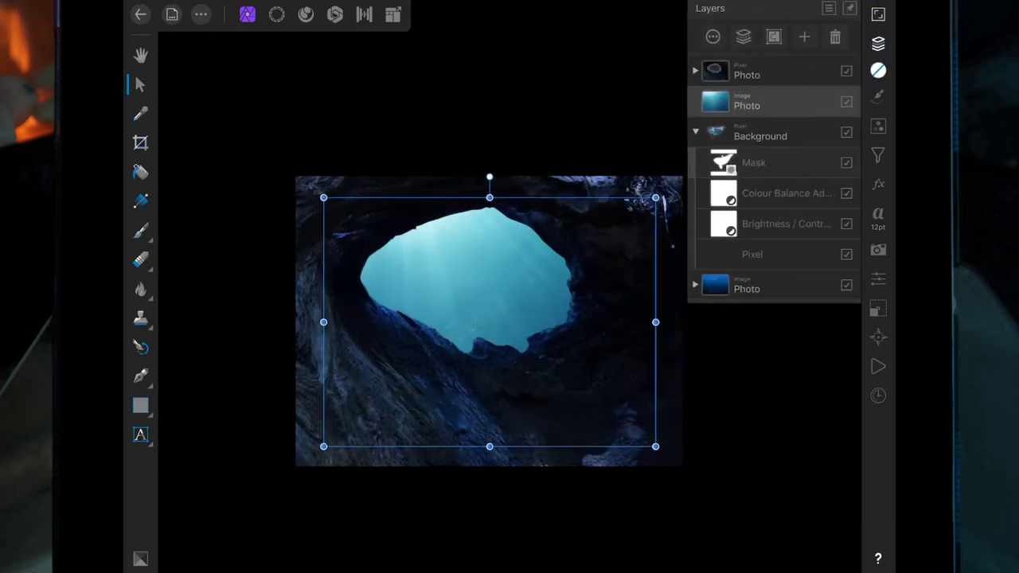
left_click(847, 161)
left_click(772, 113)
left_click_drag(641, 228, 701, 86)
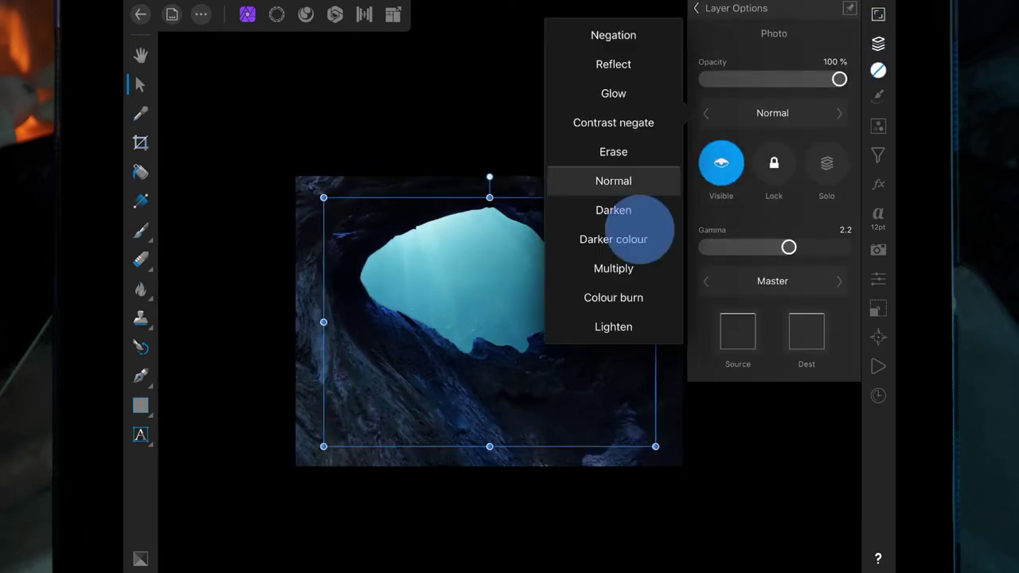
left_click(659, 200)
left_click_drag(660, 200, 659, 162)
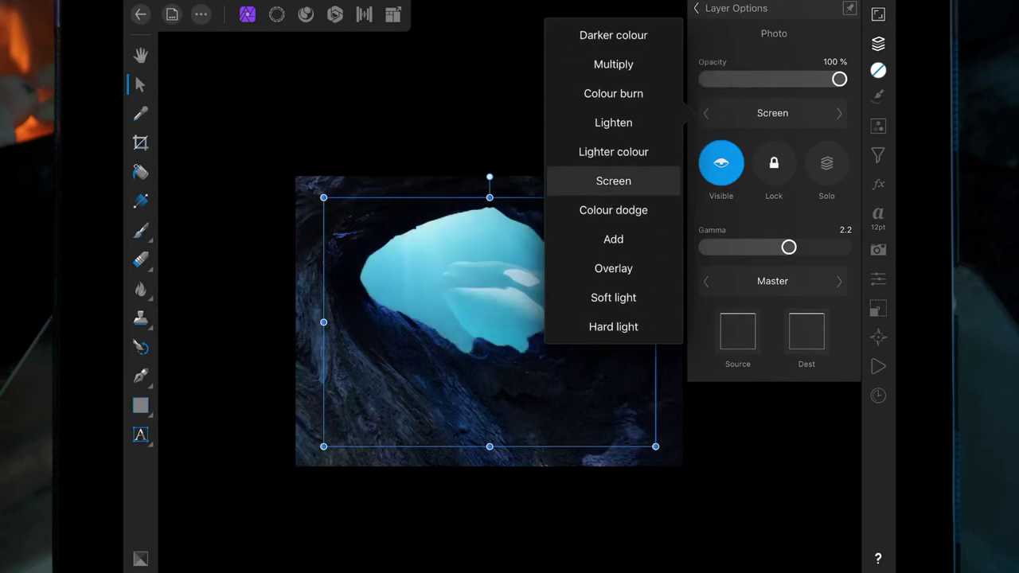
left_click(613, 180)
left_click_drag(839, 78, 778, 79)
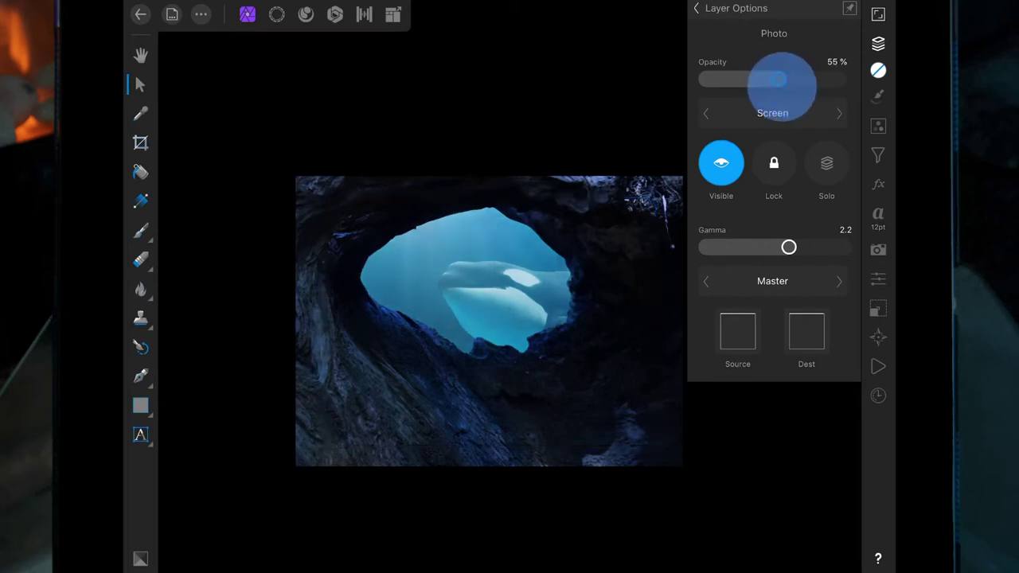
left_click(737, 331)
mouse_move(483, 417)
left_mouse_down()
mouse_move(486, 298)
mouse_move(446, 454)
left_mouse_up()
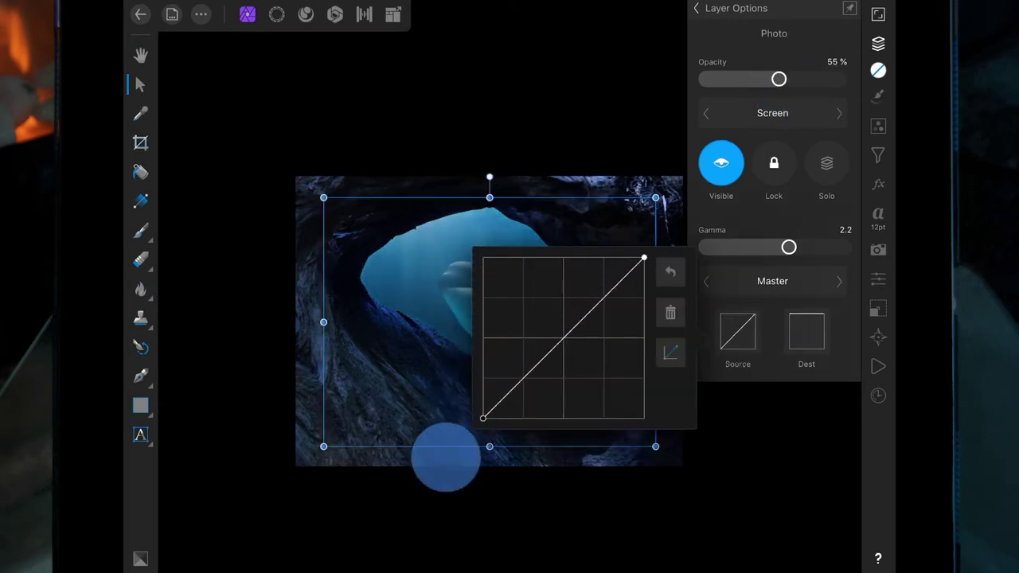
mouse_move(483, 418)
left_mouse_down()
mouse_move(500, 383)
mouse_move(495, 363)
mouse_move(445, 409)
left_mouse_up()
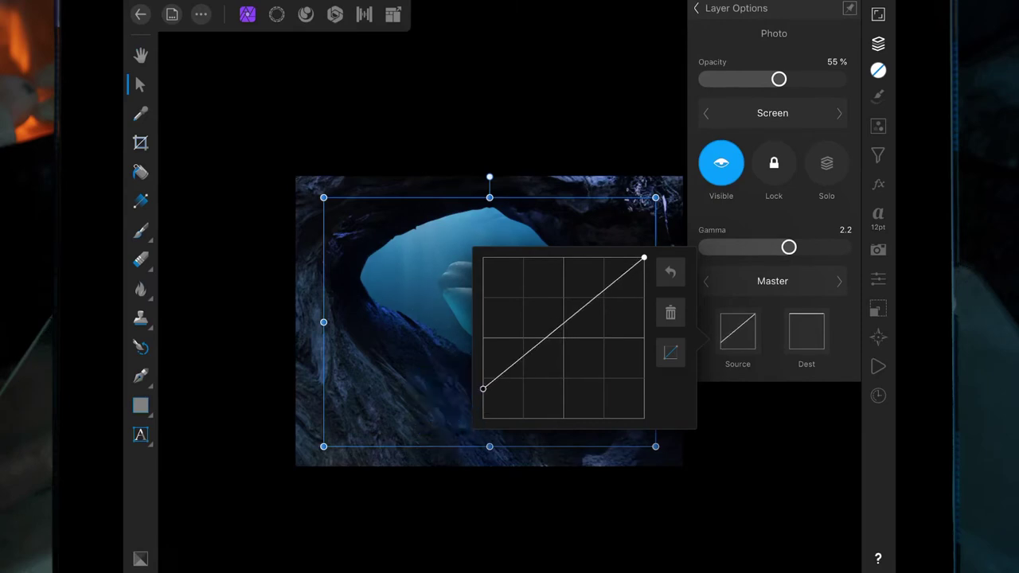
- Enlarge the underwater photo a little more and lower its opacity further
left_click_drag(655, 197, 665, 190)
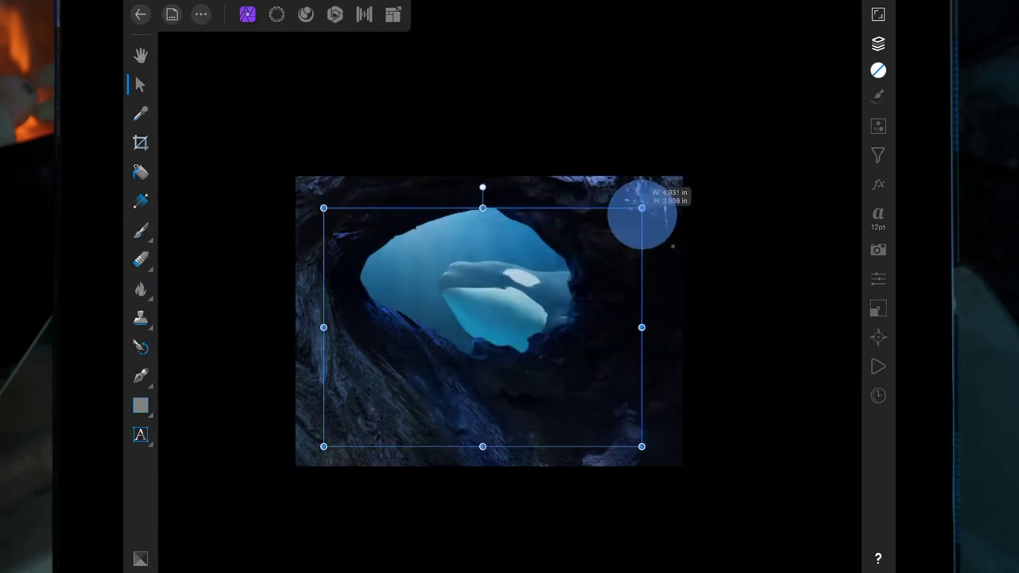
scroll(701, 293, "up", 3)
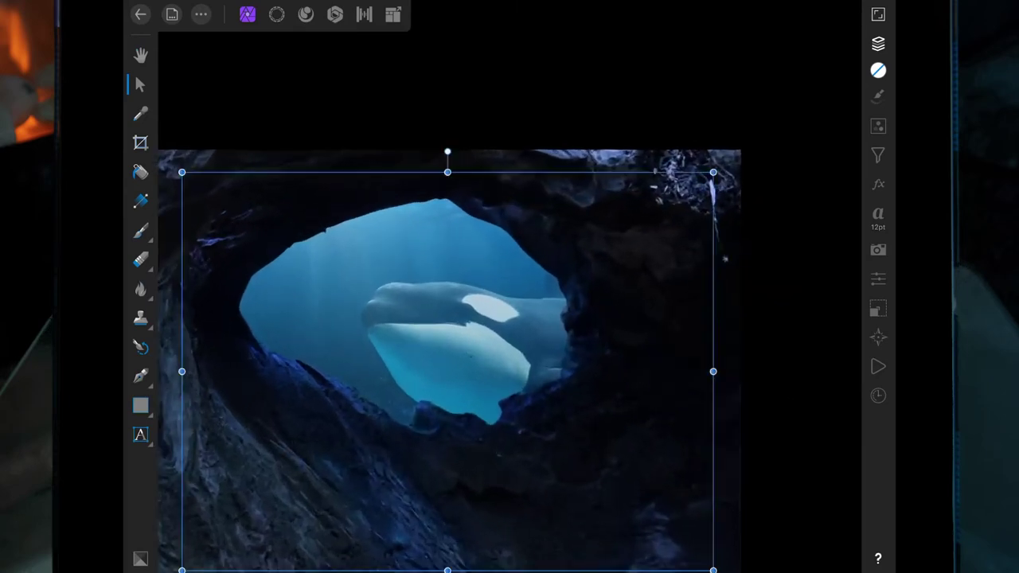
scroll(689, 244, "down", 1)
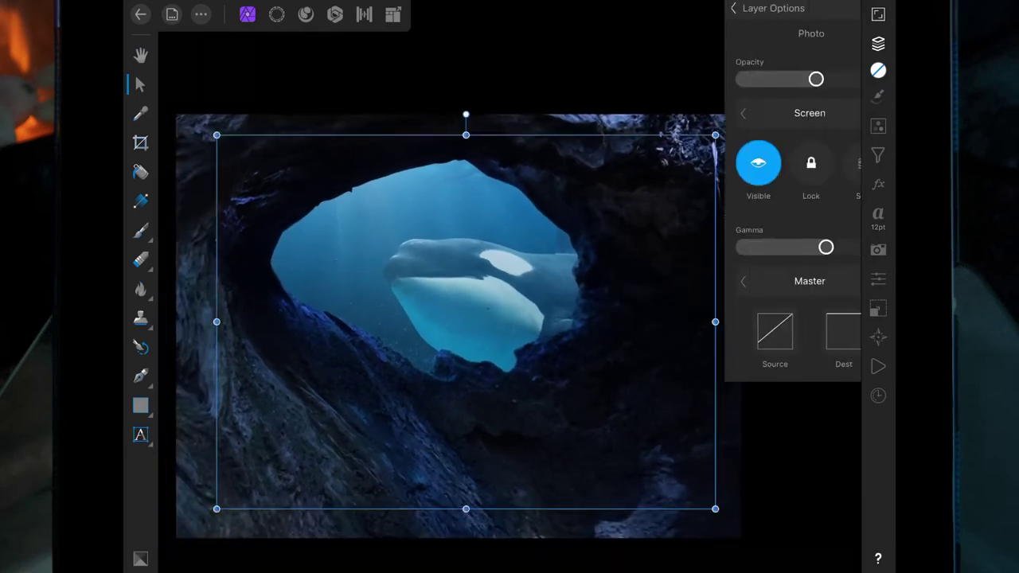
mouse_move(784, 77)
left_mouse_down()
mouse_move(765, 79)
mouse_move(864, 72)
mouse_move(801, 86)
left_mouse_up()
- Pull the source blend range curve's dark end down to the corner
left_click(738, 338)
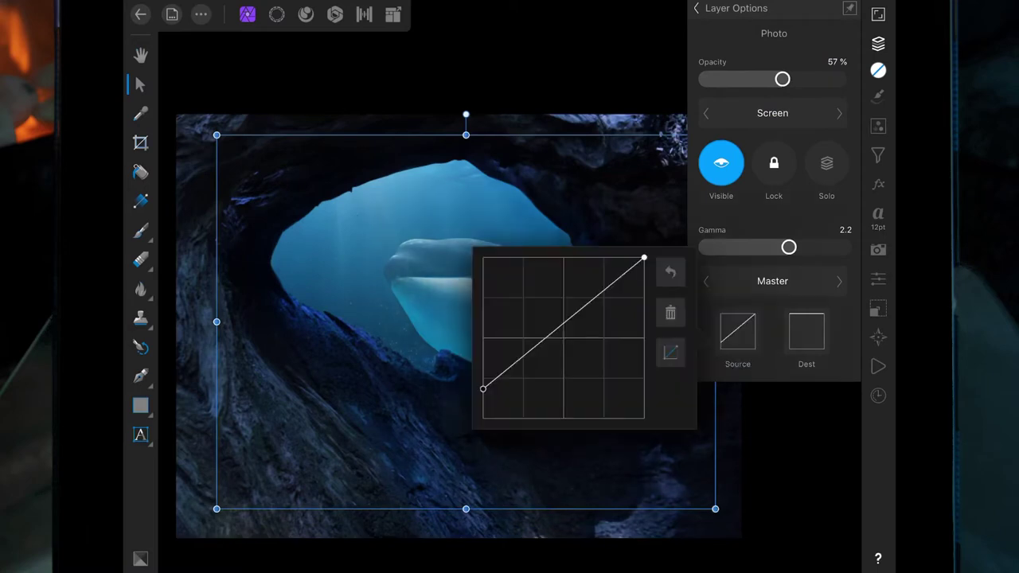
left_click_drag(487, 388, 483, 418)
left_click(746, 339)
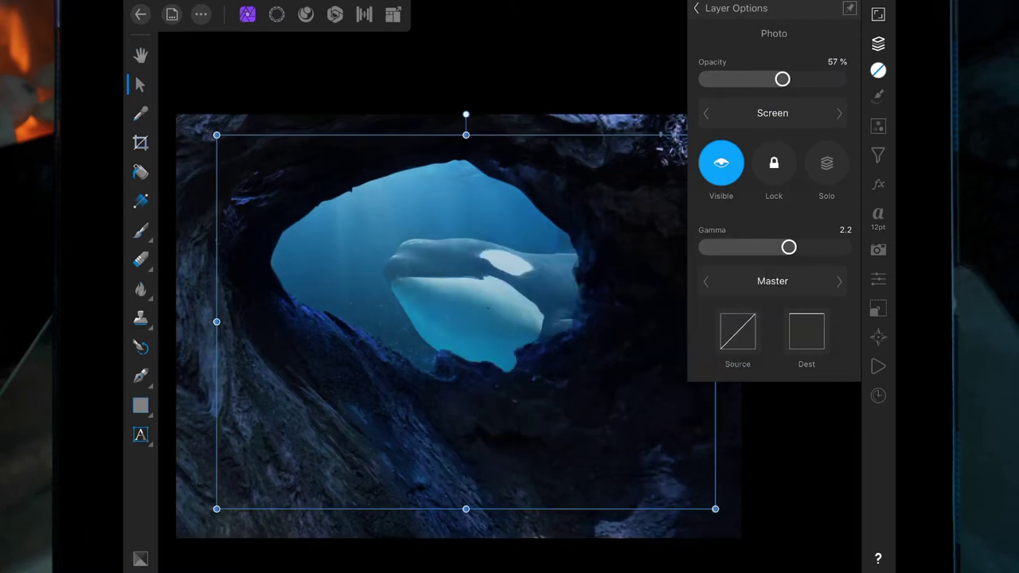
- Switch the Photo layer to Normal blending at 58% opacity
left_click(772, 113)
mouse_move(613, 183)
left_mouse_down()
mouse_move(625, 334)
mouse_move(617, 286)
left_mouse_up()
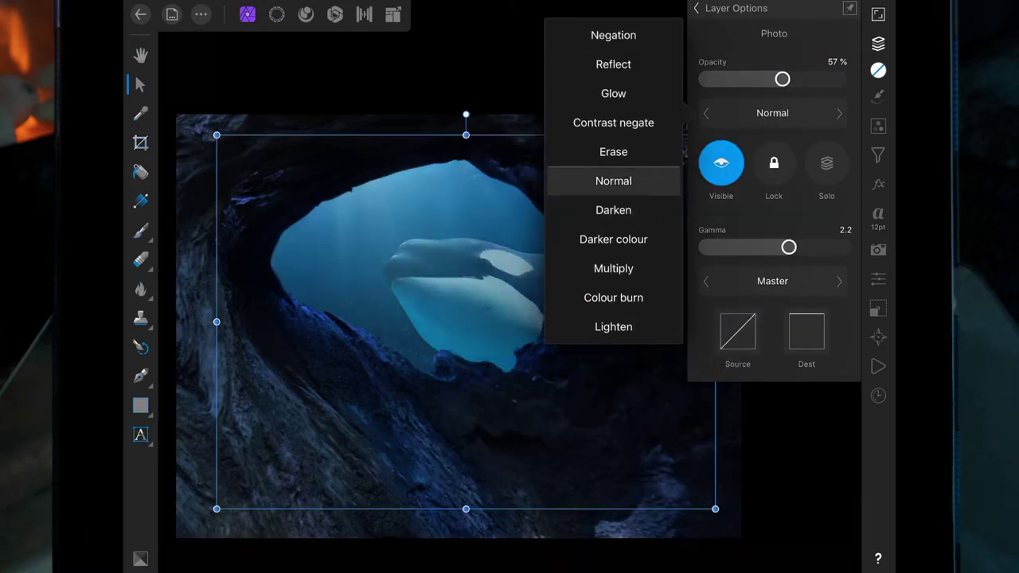
left_click(613, 181)
left_click_drag(783, 79, 797, 78)
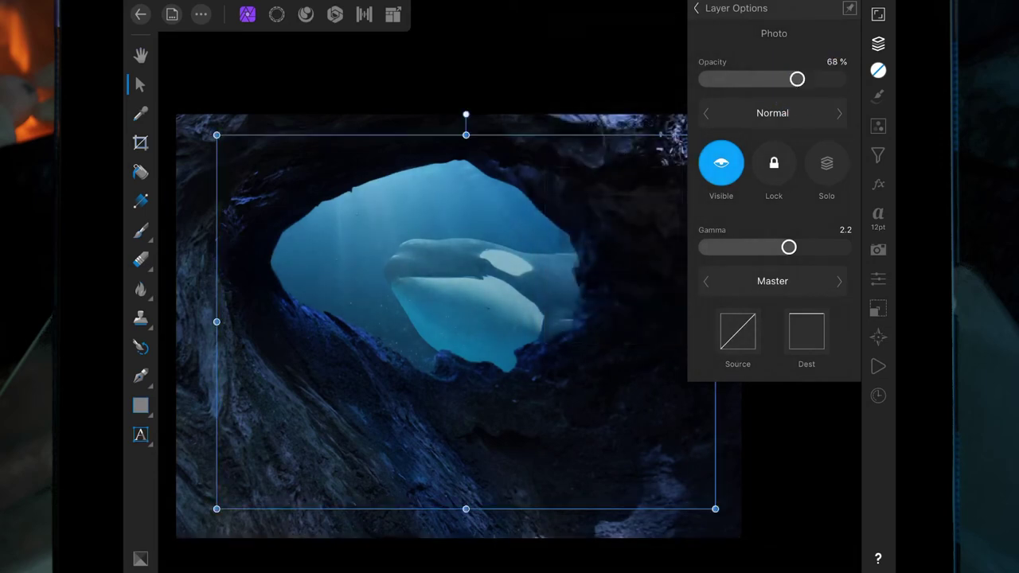
left_click_drag(796, 78, 783, 79)
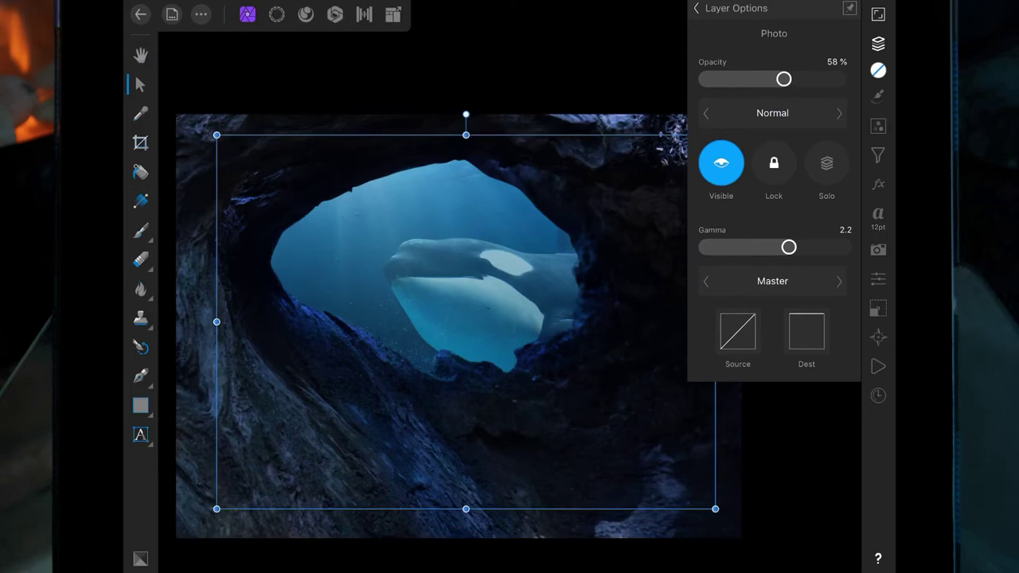
left_click(696, 8)
left_click(764, 132)
- Rasterise the Background layer and nest a new pixel layer inside it
left_click(712, 36)
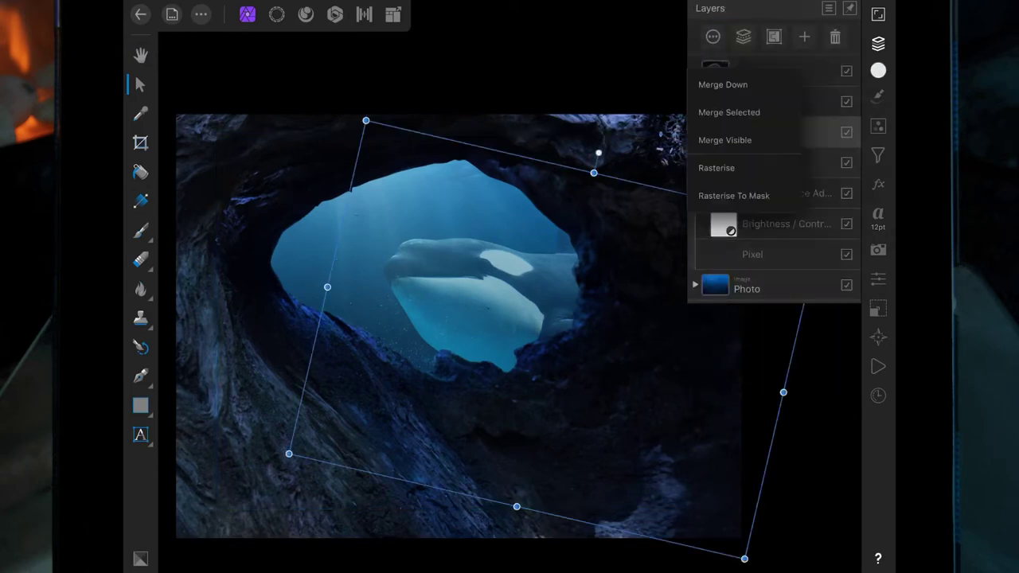
left_click(760, 167)
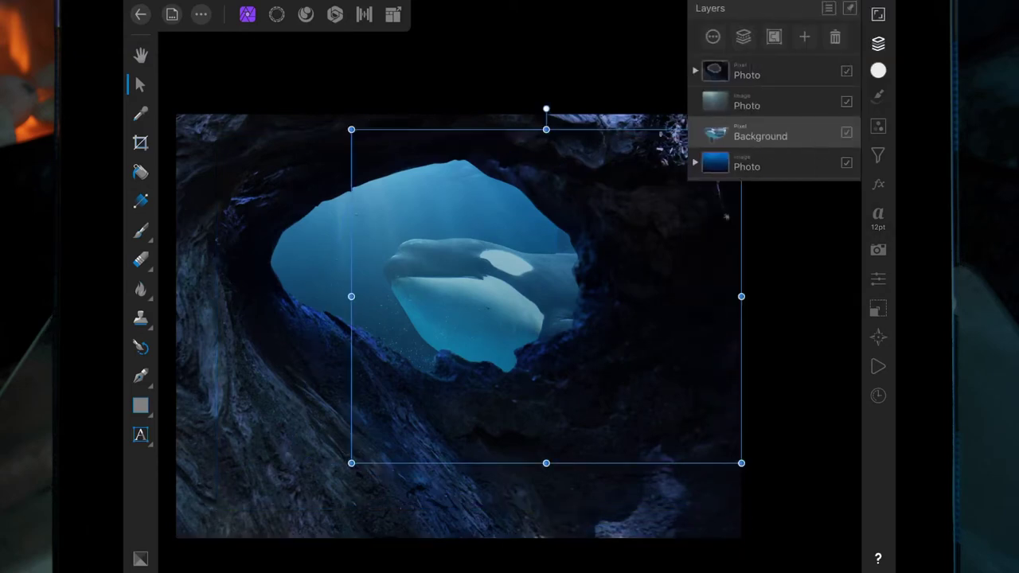
left_click(804, 37)
left_click(807, 85)
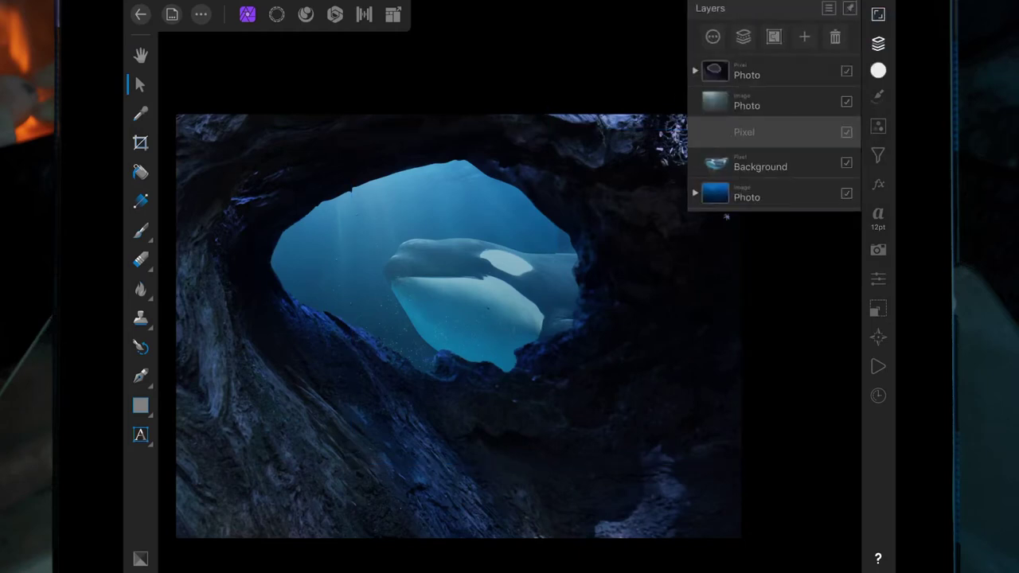
left_click(792, 133)
left_click_drag(792, 133, 788, 163)
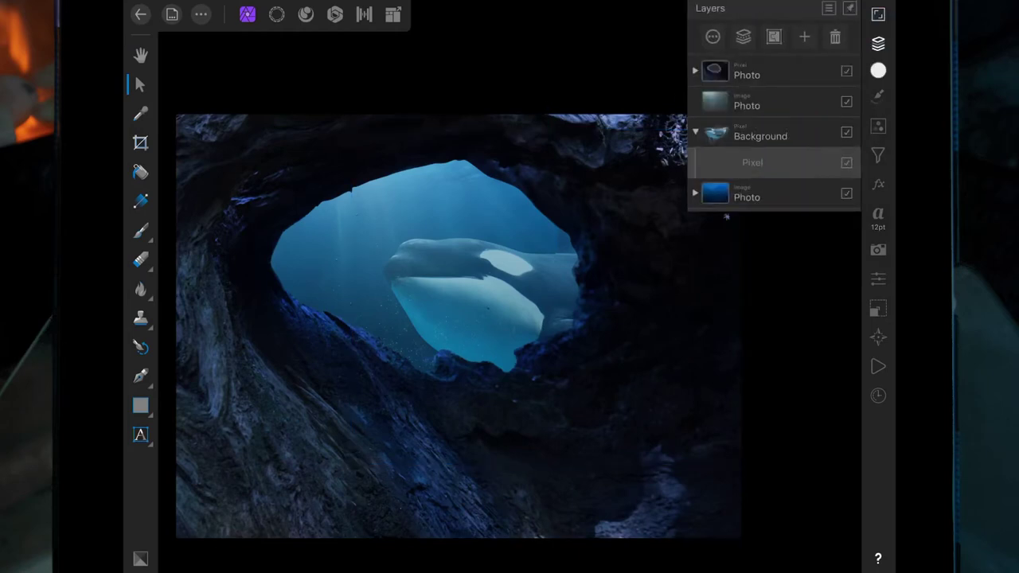
- Paint light blue over the orca's white eye patch and the left edge of its head
left_click(140, 230)
left_click(659, 536)
left_click_drag(734, 302, 350, 219)
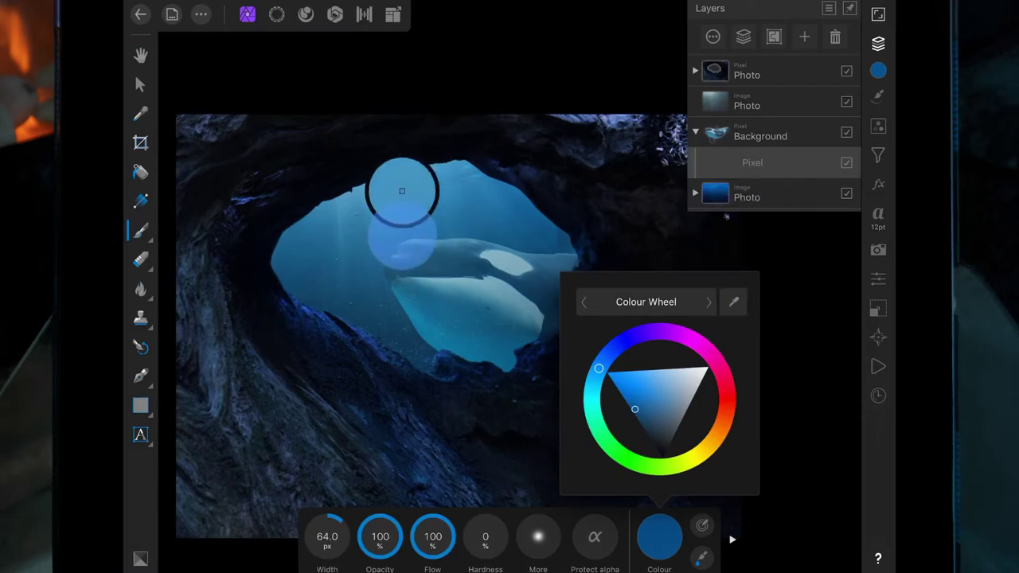
left_click(659, 536)
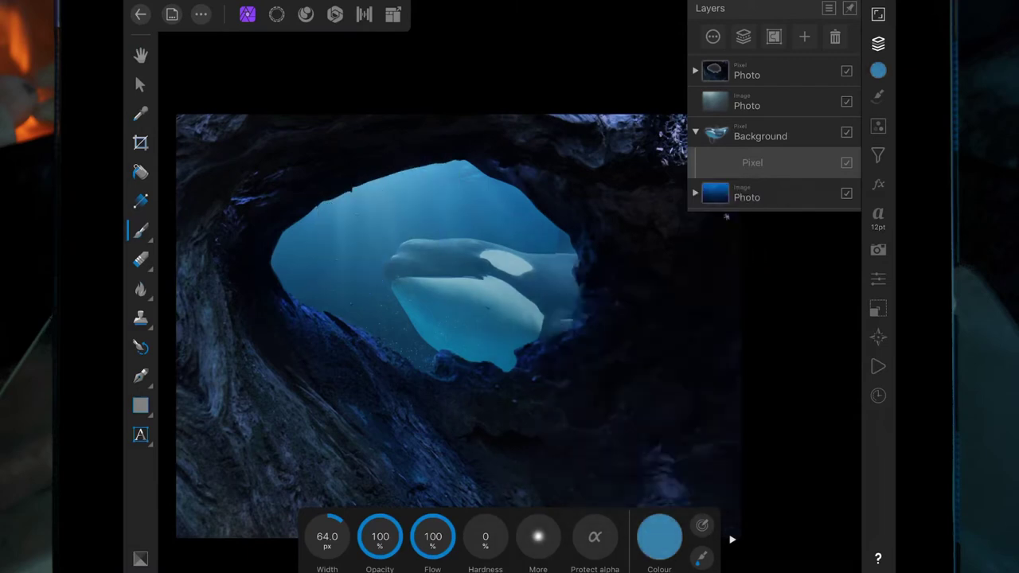
left_click(392, 260)
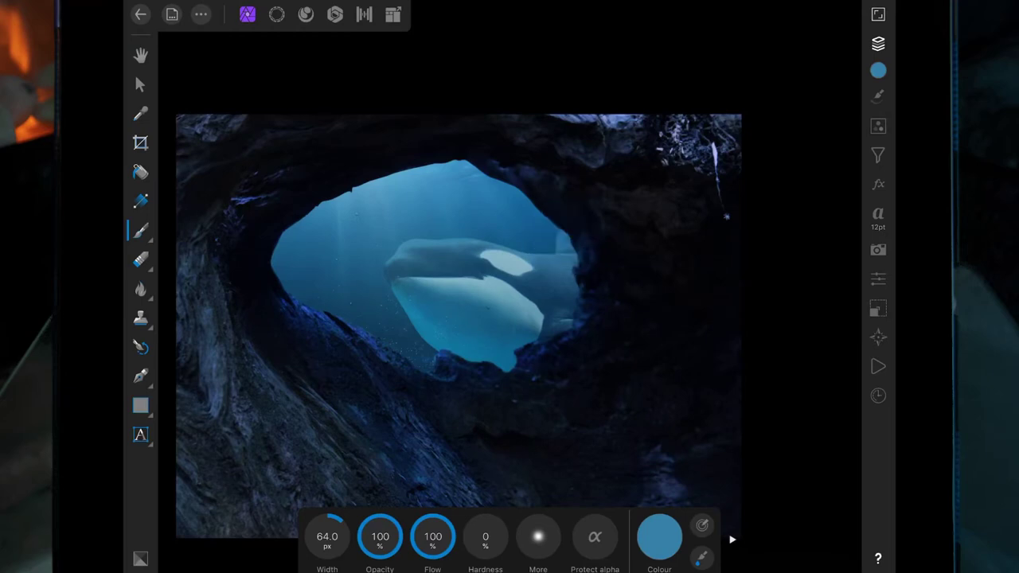
left_click_drag(546, 246, 549, 262)
left_click_drag(327, 536, 374, 536)
left_click_drag(509, 287, 495, 263)
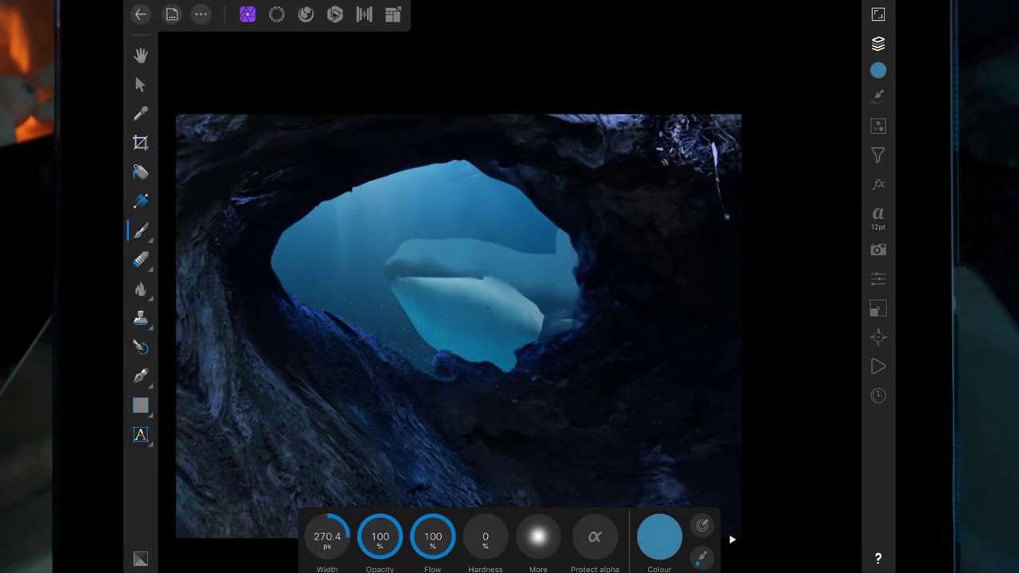
left_click_drag(376, 260, 386, 270)
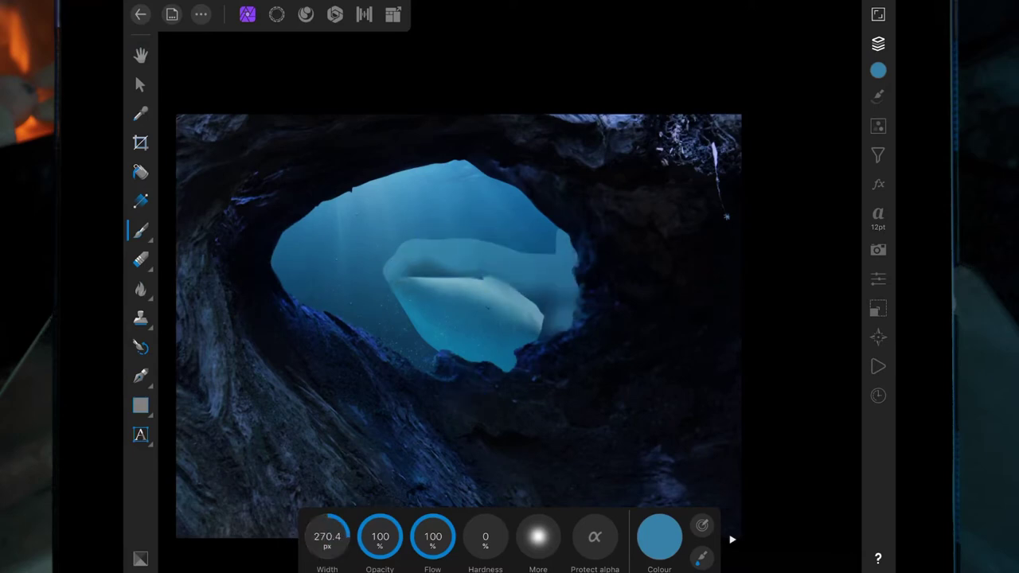
- Try Screen at 48% and Soft light at 59% on the blue paint layer
left_click(878, 43)
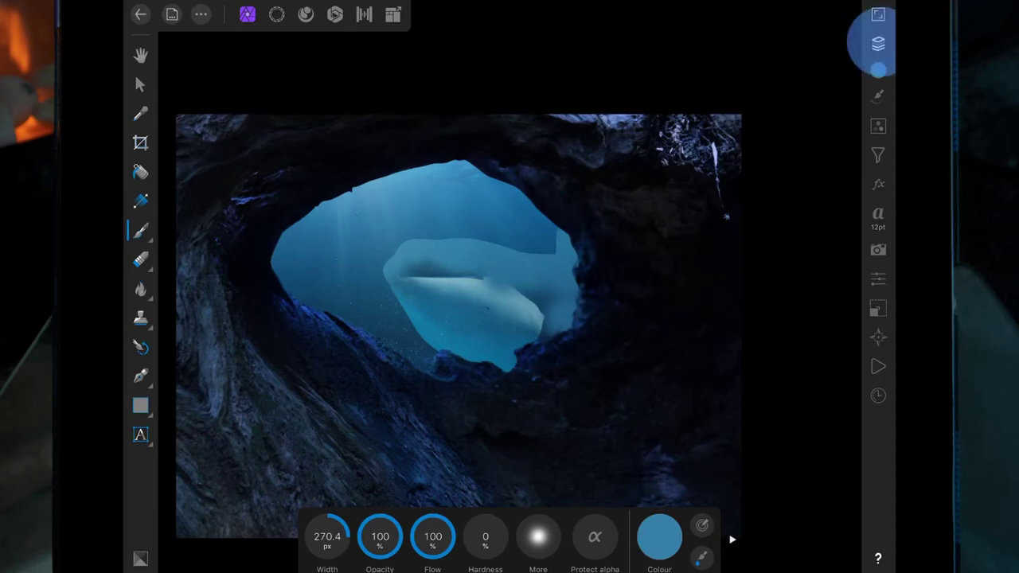
left_click(708, 37)
left_click(773, 112)
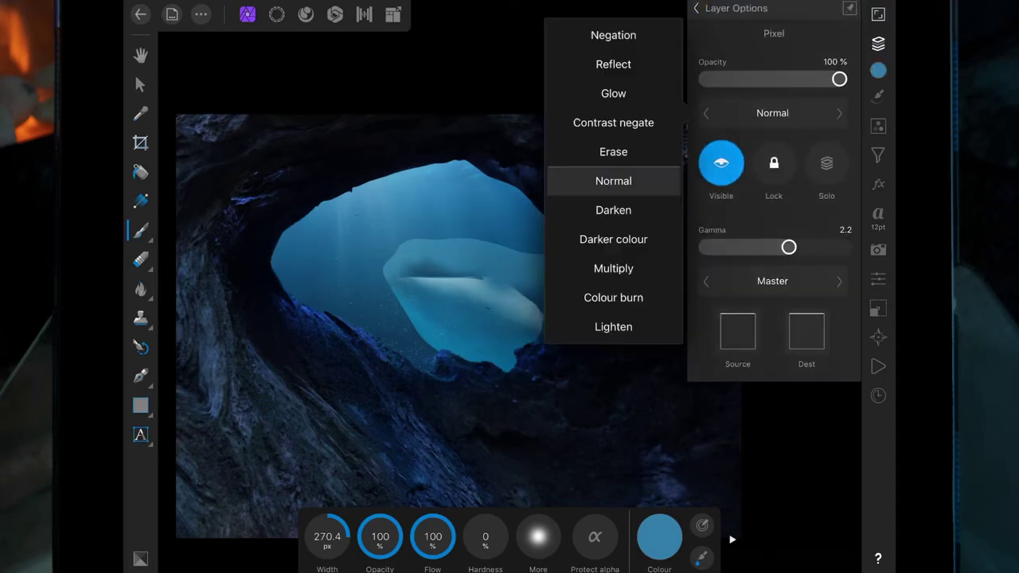
left_click_drag(683, 239, 682, 125)
left_click(613, 180)
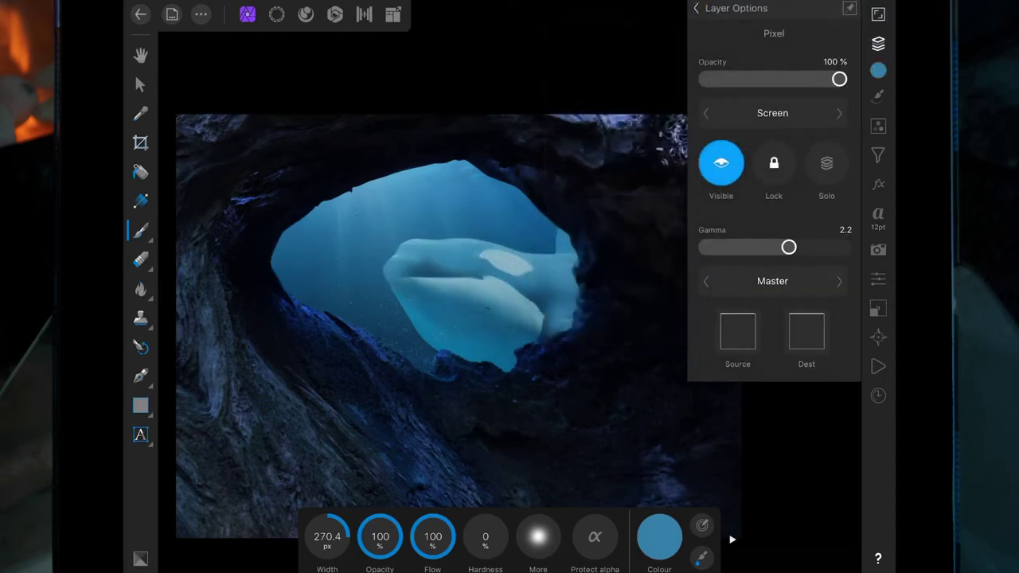
left_click_drag(839, 79, 765, 121)
left_click(765, 119)
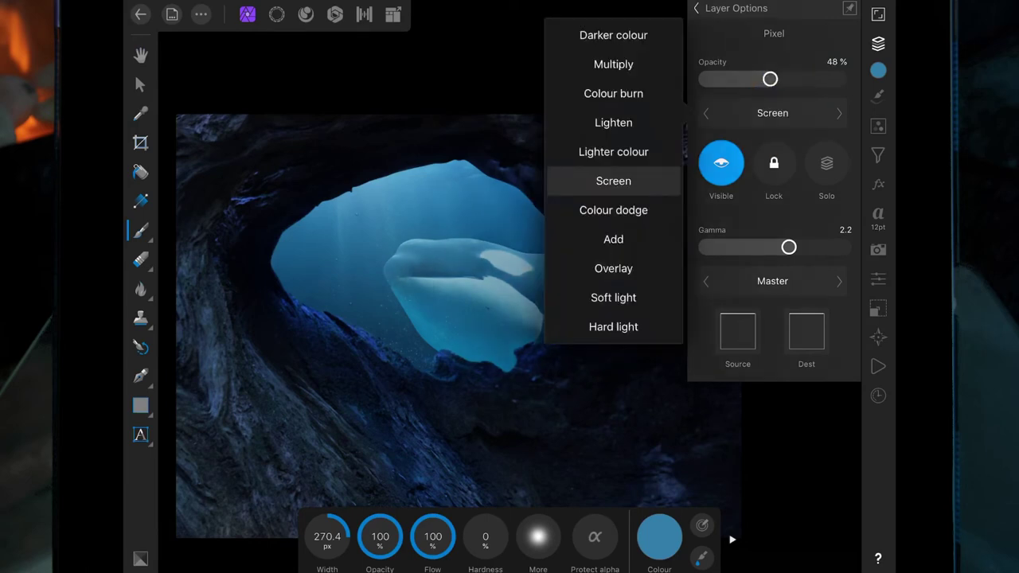
left_click(613, 297)
left_click_drag(769, 79, 784, 79)
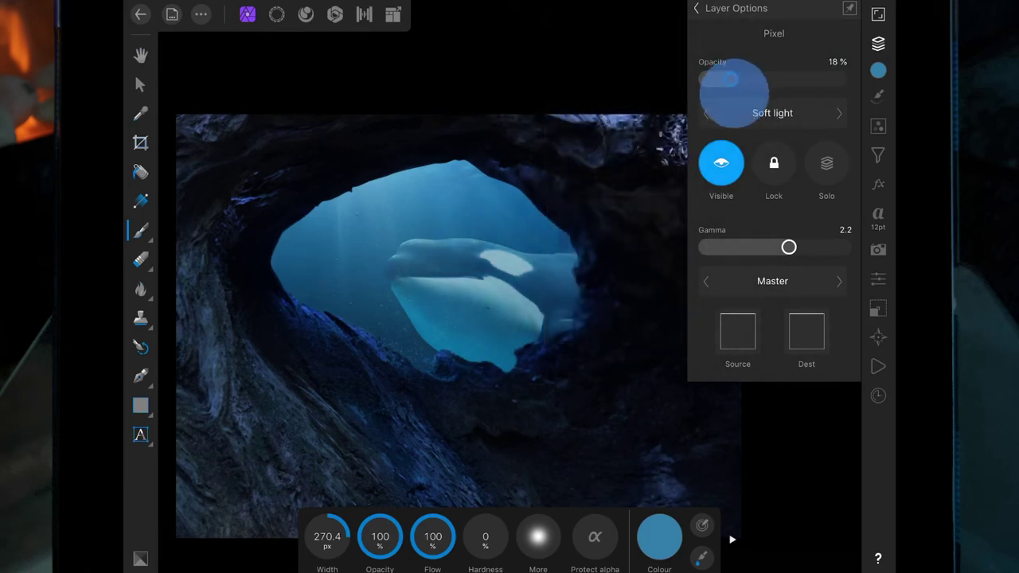
- Set the blue paint layer to Colour dodge at 15% opacity
left_click(772, 113)
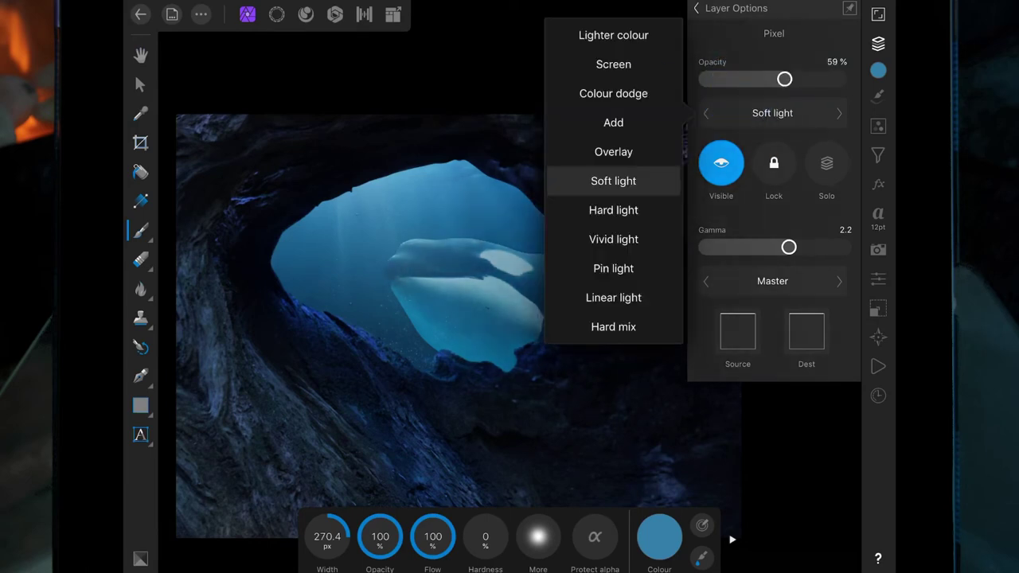
left_click(613, 94)
left_click_drag(785, 78, 713, 81)
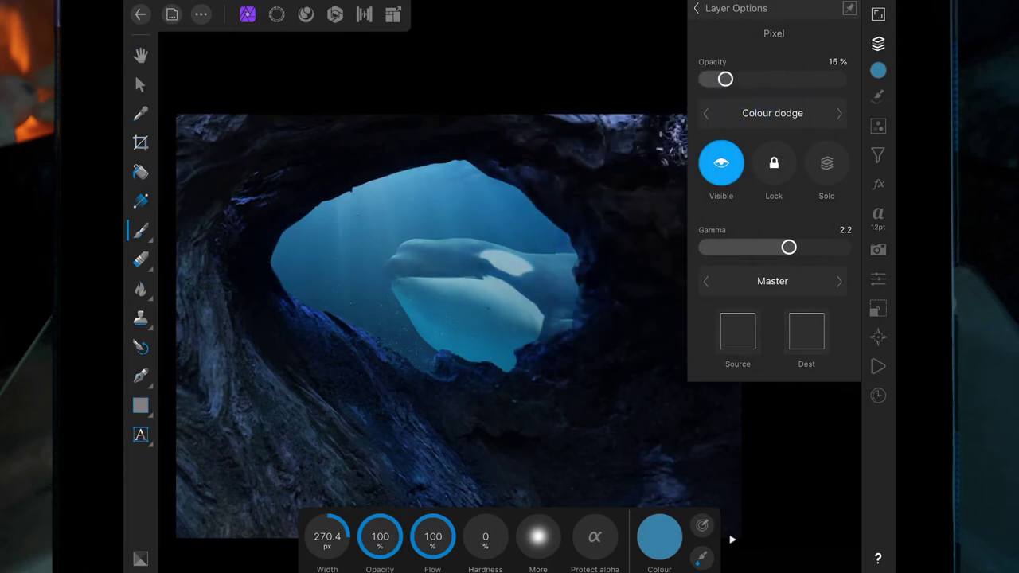
left_click(733, 82)
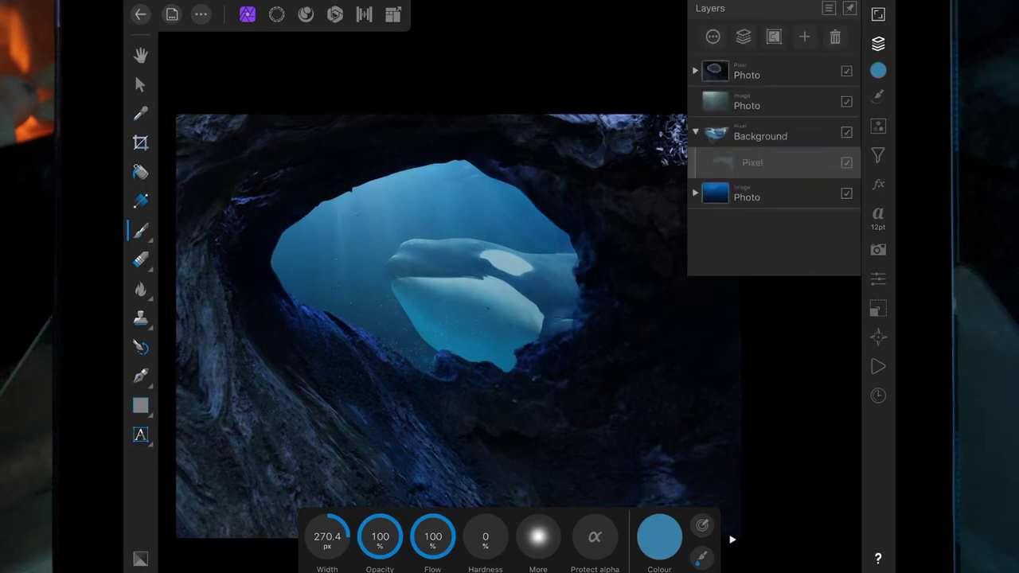
left_click(726, 215)
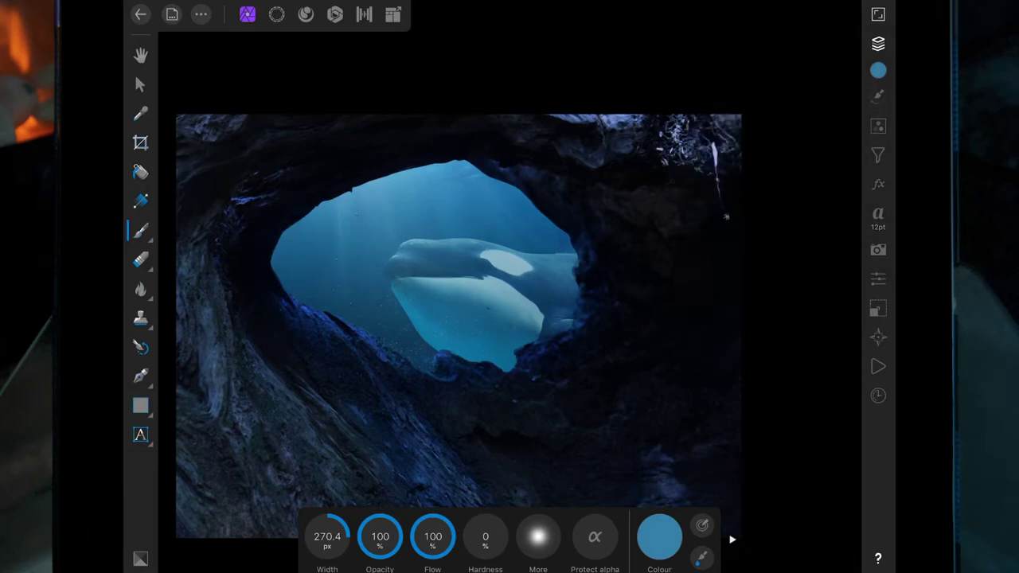
- Paint dark navy over the orca's lower body with a 505.6 px brush
left_click(659, 535)
left_click_drag(667, 408, 659, 445)
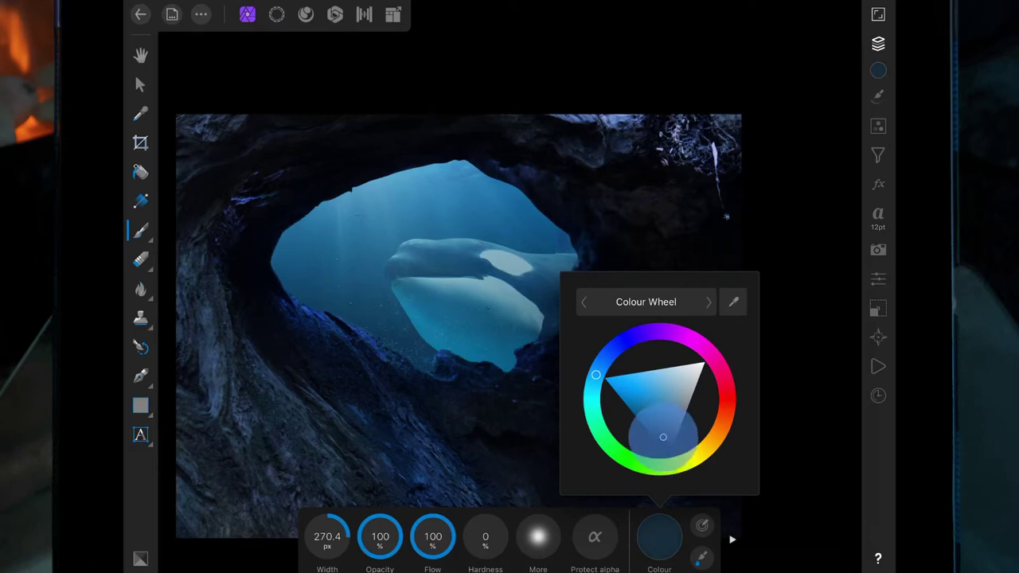
left_click(659, 536)
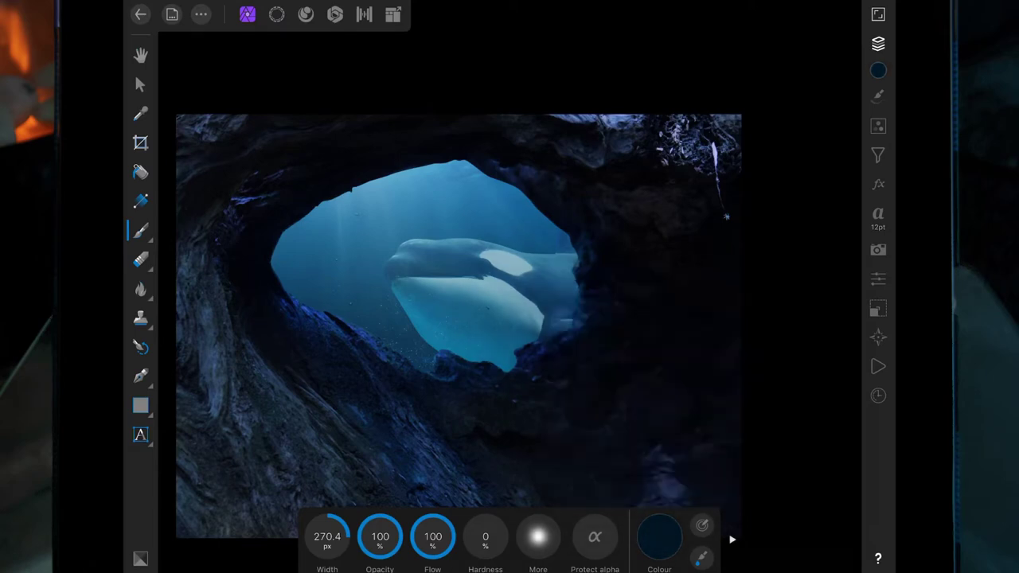
left_click_drag(328, 536, 447, 466)
left_click_drag(327, 536, 337, 514)
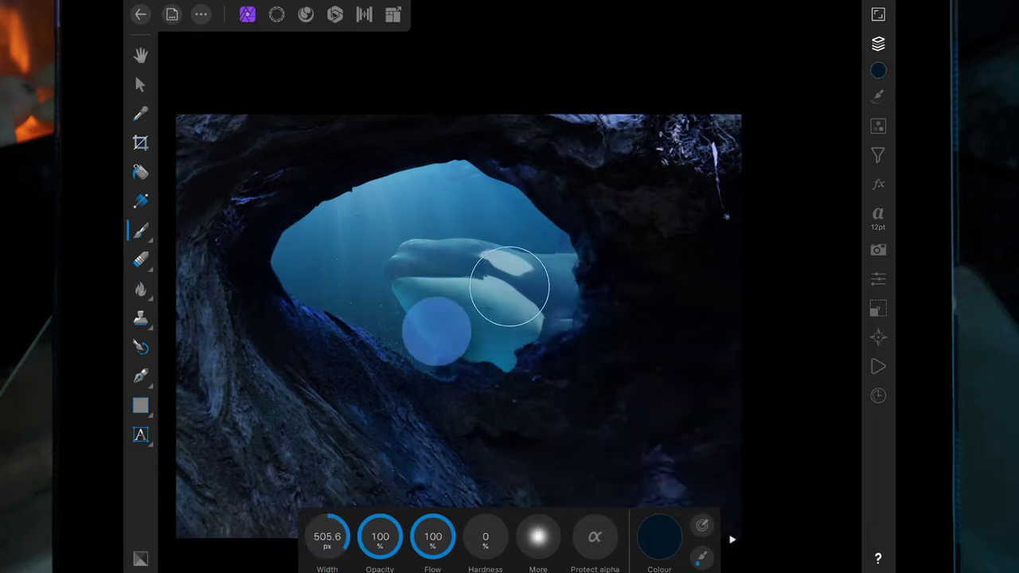
left_click_drag(433, 329, 468, 353)
left_click_drag(550, 334, 422, 290)
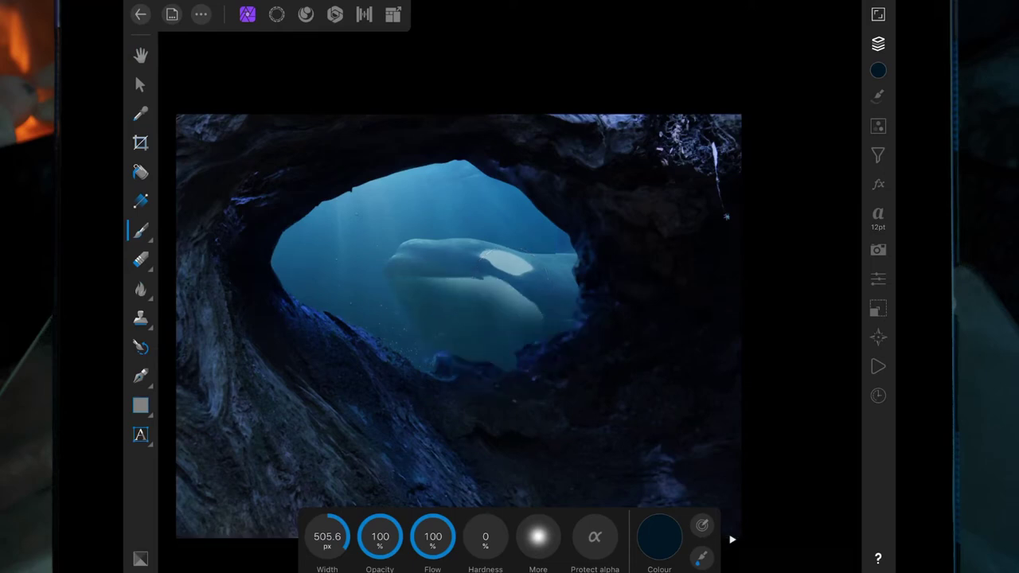
left_click(455, 370)
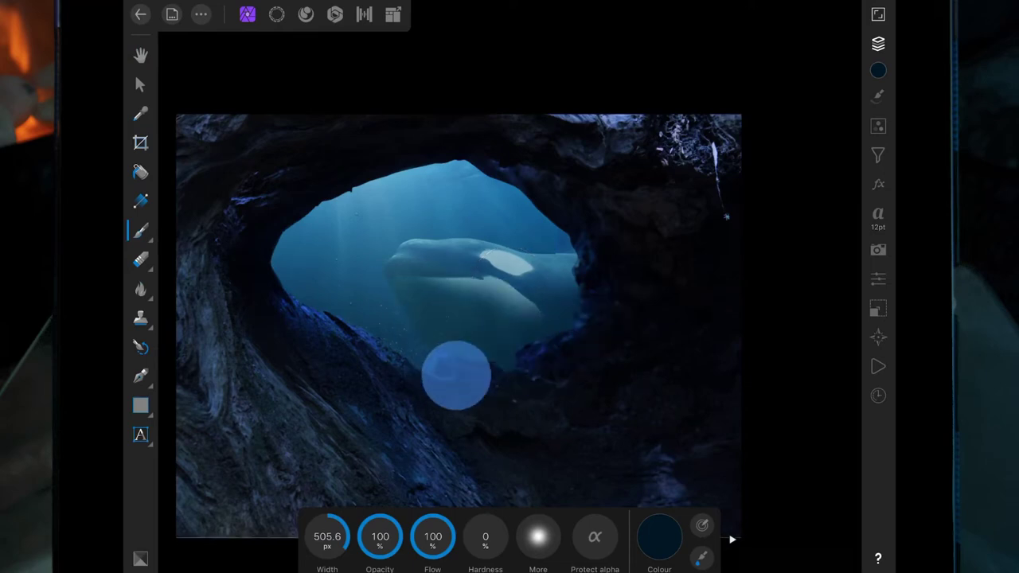
- Set the navy paint layer to Soft light at 89% opacity
left_click(878, 43)
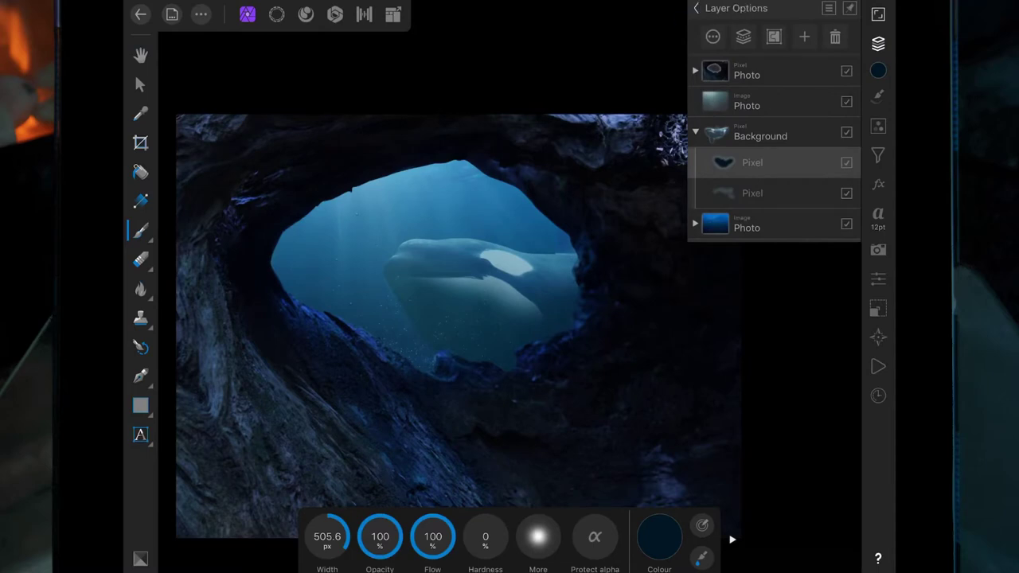
left_click(712, 37)
left_click(479, 360)
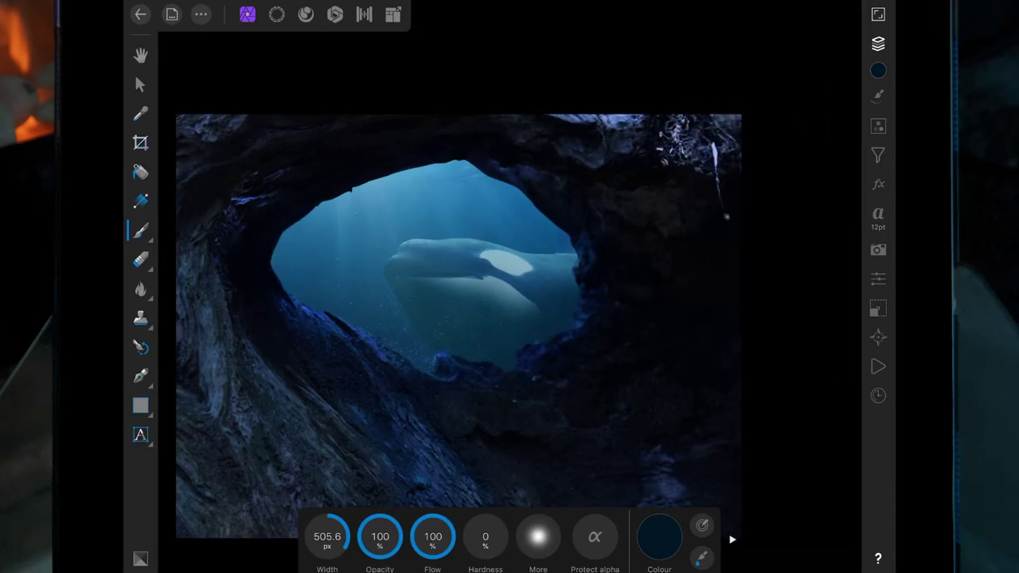
left_click(878, 43)
left_click(772, 113)
scroll(613, 181, "down", 5)
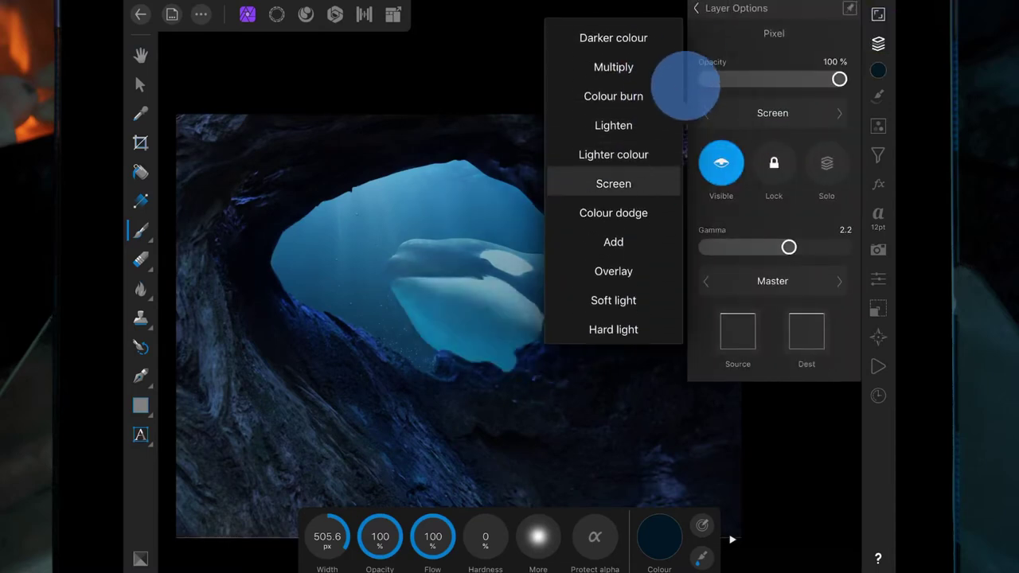
scroll(613, 180, "down", 3)
scroll(613, 181, "down", 3)
left_click(613, 181)
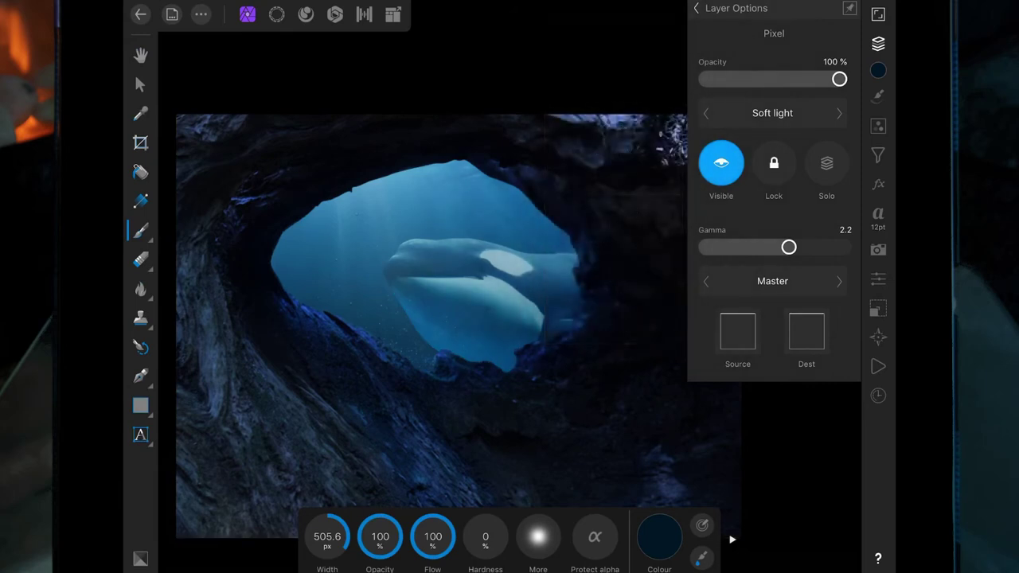
mouse_move(839, 79)
left_mouse_down()
mouse_move(807, 78)
mouse_move(825, 78)
left_mouse_up()
key("Escape")
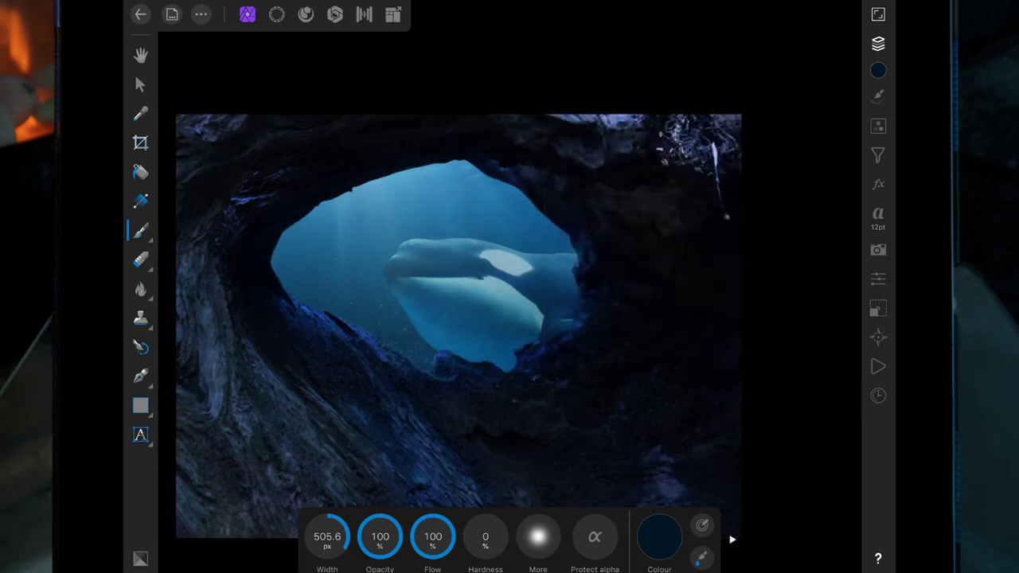
- Shrink the brush to about 152 px
left_click_drag(328, 536, 271, 536)
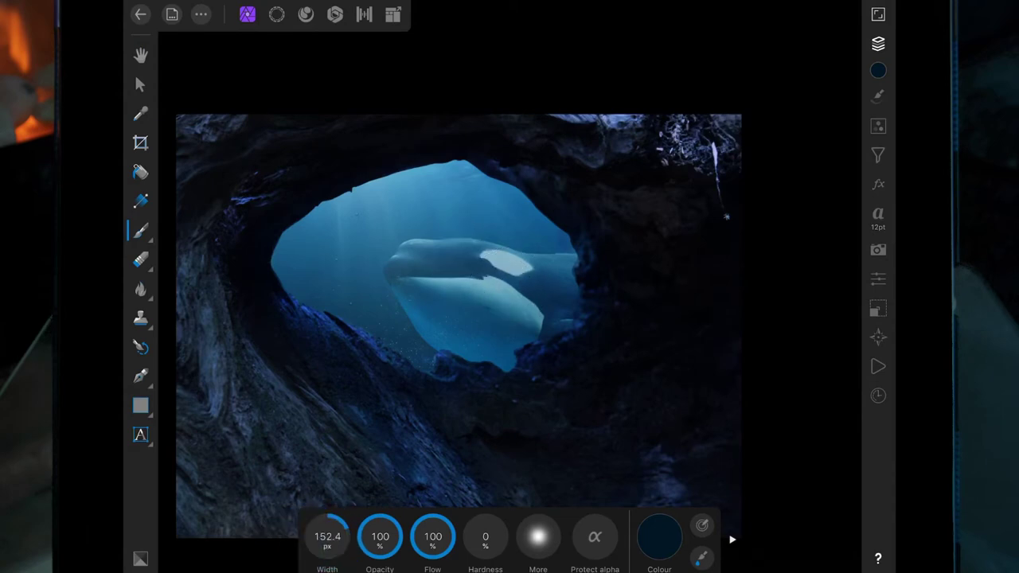
left_click(878, 43)
left_click(700, 7)
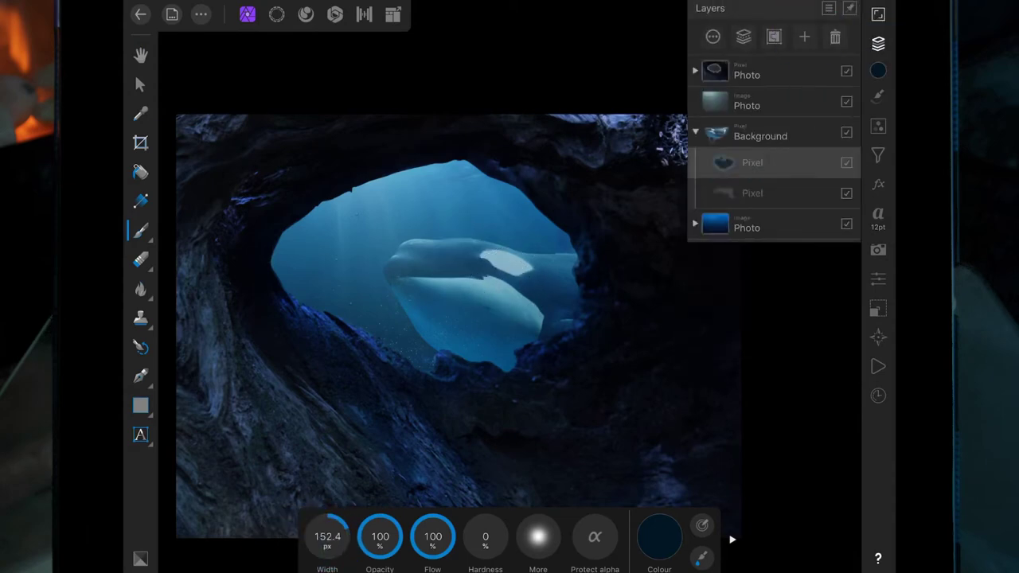
- On a new pixel layer, paint black over the orca's head with a 52 px brush
left_click(802, 37)
left_click(659, 536)
left_click(660, 448)
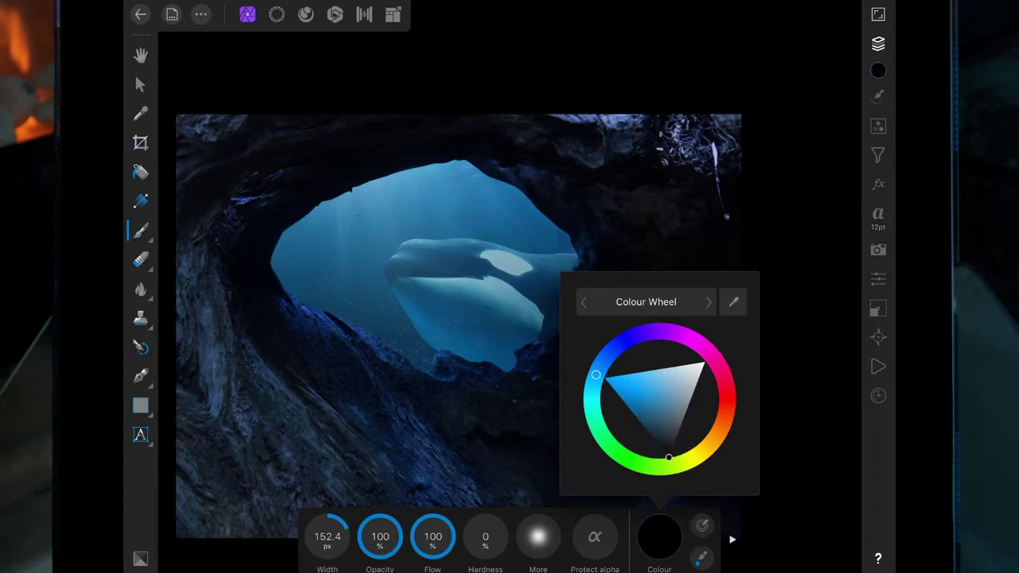
left_click(659, 536)
mouse_move(398, 263)
left_mouse_down()
mouse_move(387, 266)
mouse_move(434, 267)
left_mouse_up()
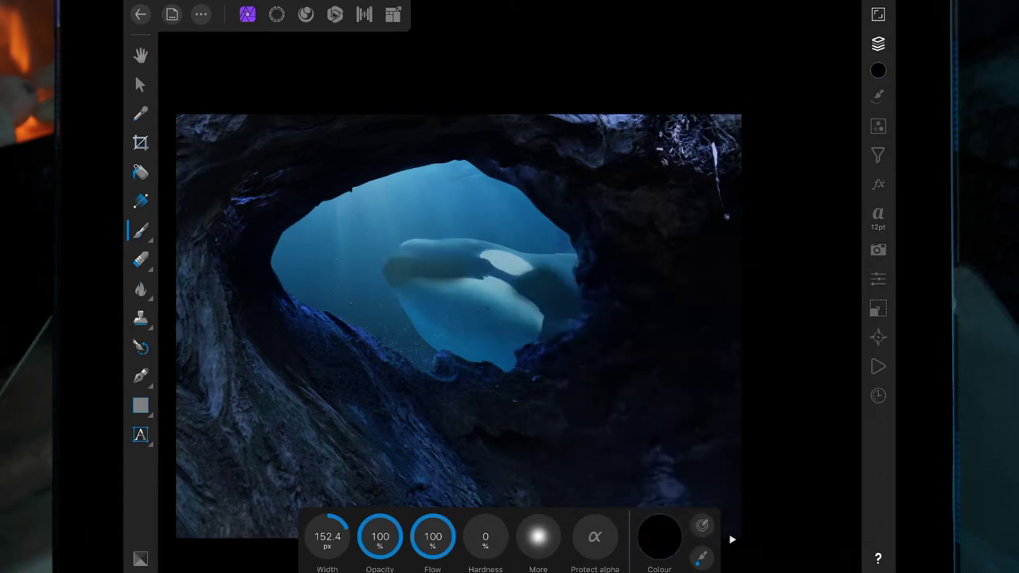
left_click_drag(327, 536, 188, 537)
left_click_drag(396, 252, 431, 251)
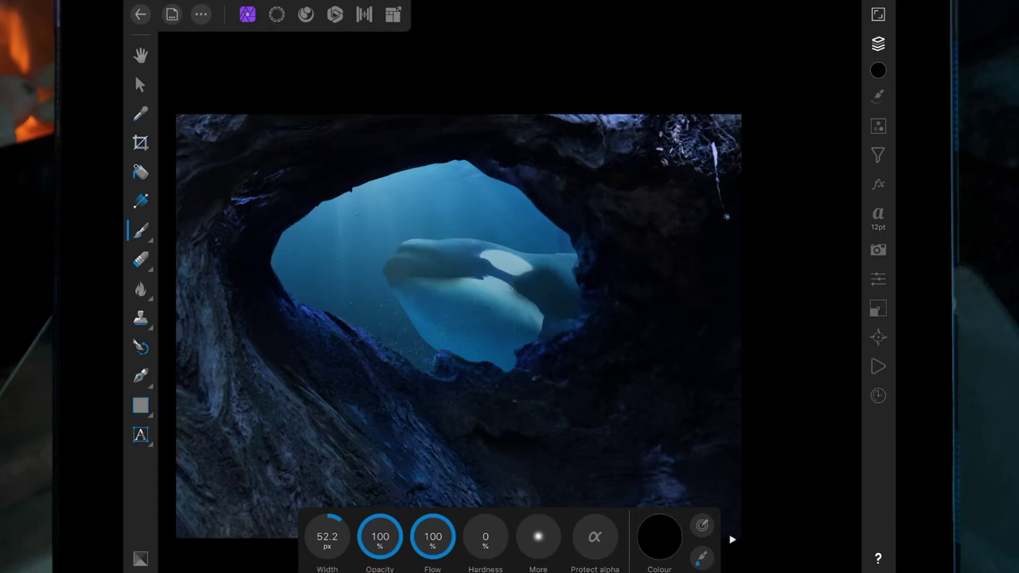
- With a 133 px brush, darken the orca's lower body, eye patch and water beneath
left_click_drag(327, 535, 398, 536)
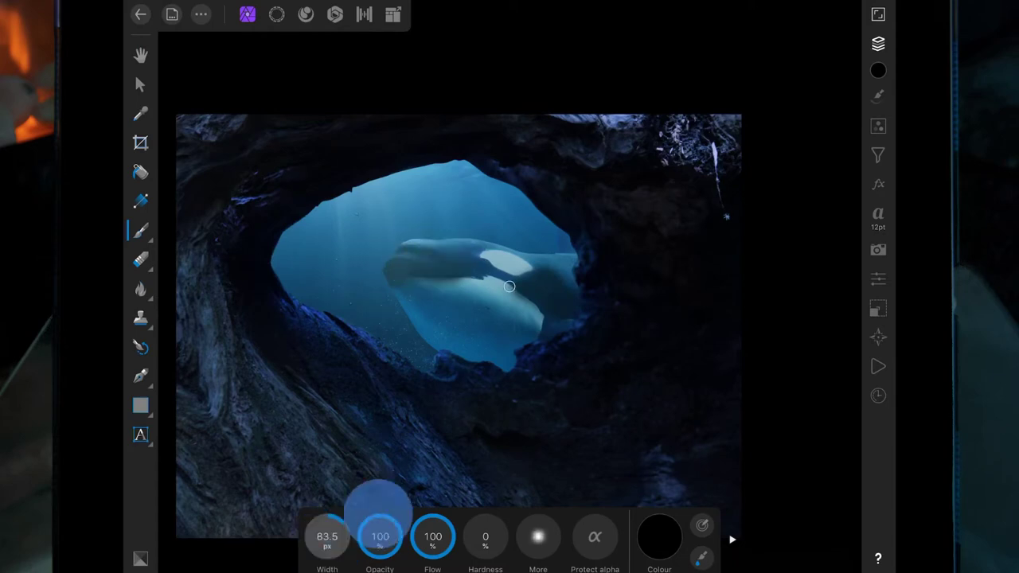
mouse_move(411, 296)
left_mouse_down()
mouse_move(500, 328)
mouse_move(475, 301)
left_mouse_up()
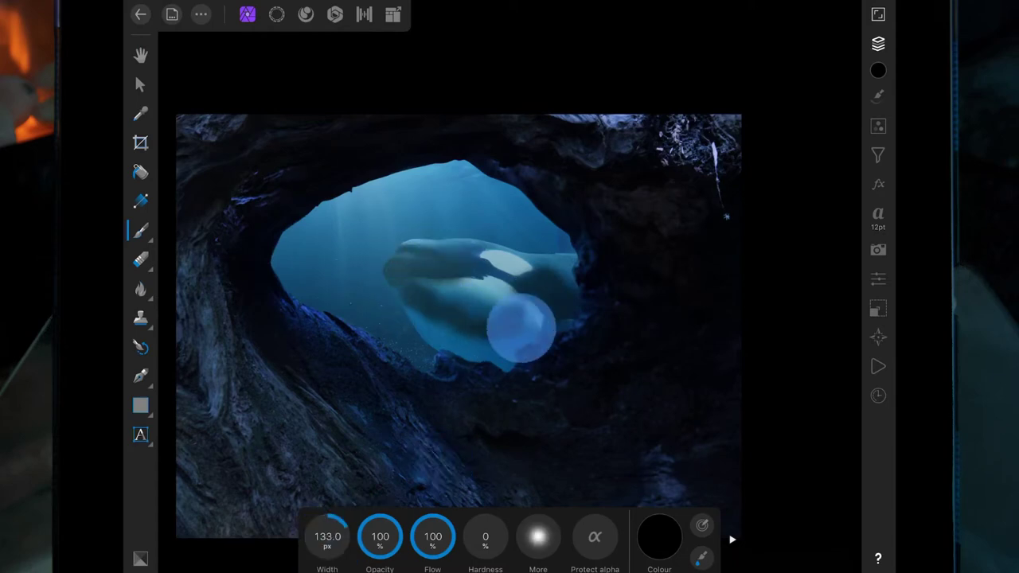
left_click(486, 259)
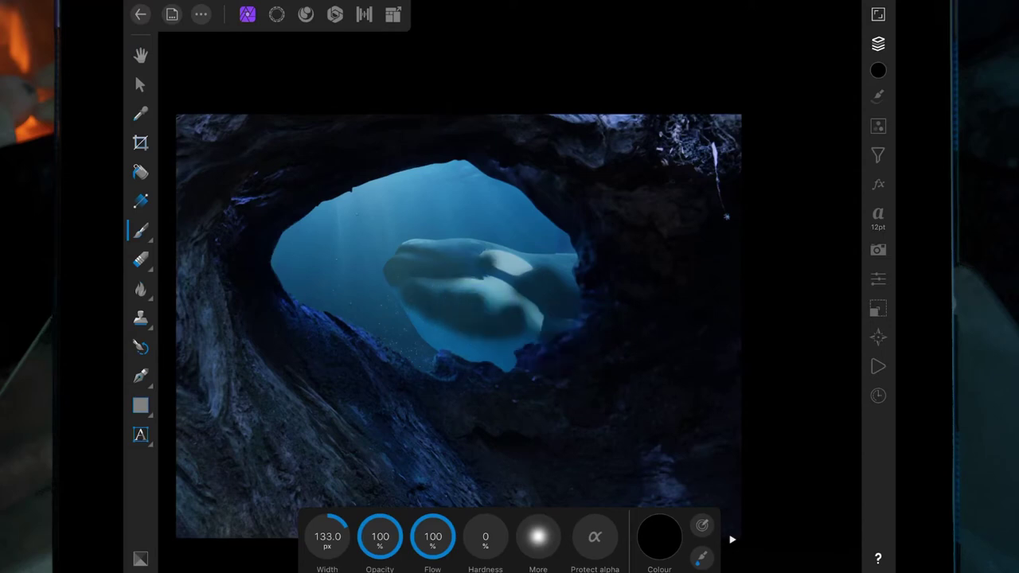
left_click(457, 358)
mouse_move(524, 389)
left_mouse_down()
mouse_move(516, 368)
mouse_move(575, 352)
left_mouse_up()
left_click(431, 352)
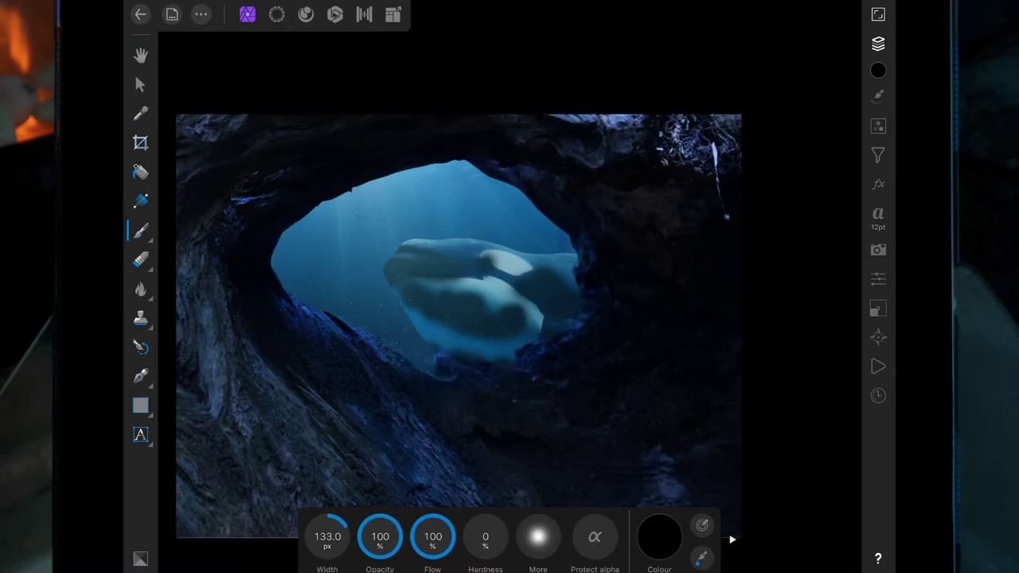
left_click(479, 358)
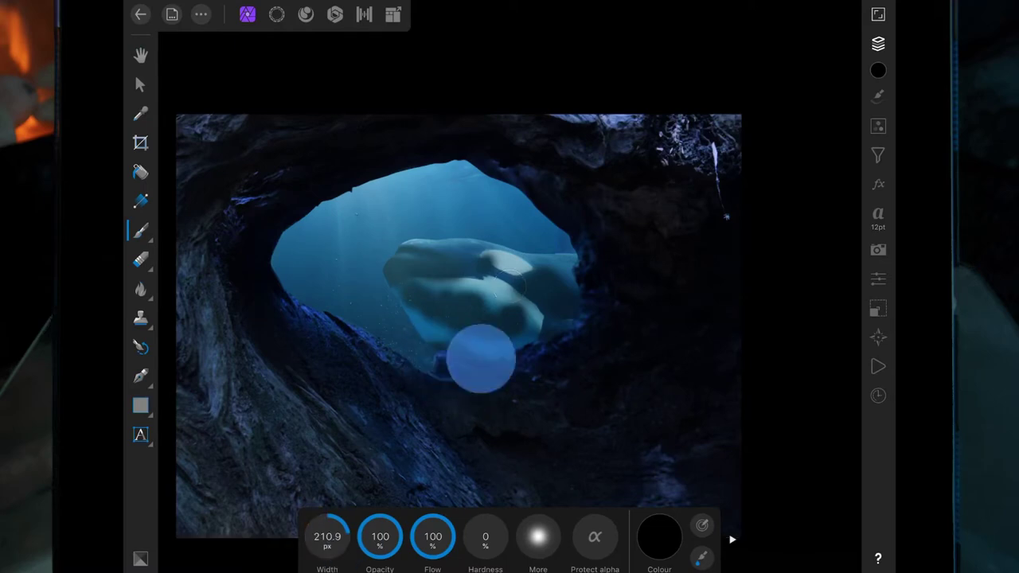
left_click(497, 359)
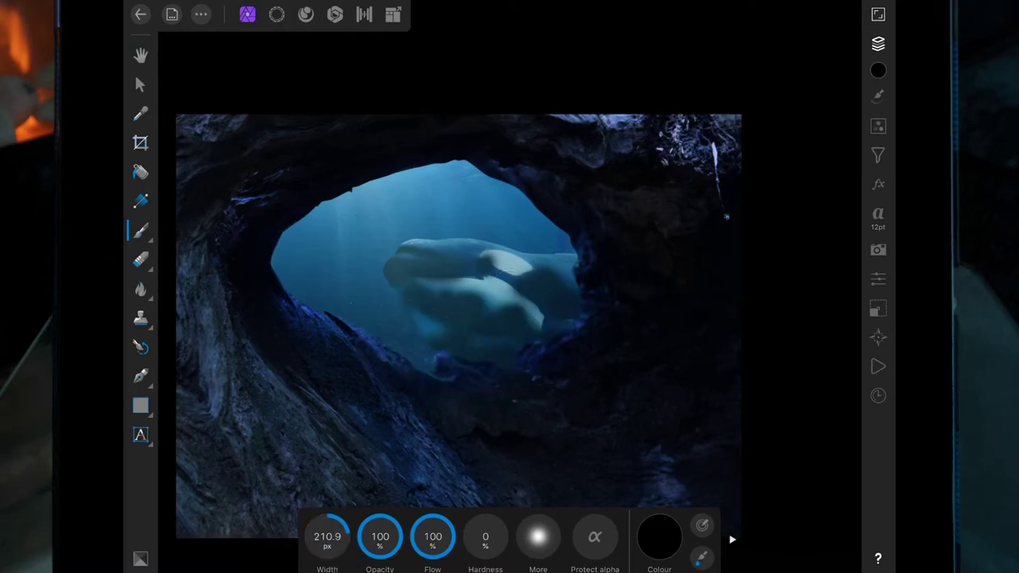
left_click_drag(497, 369, 539, 359)
- Set the black paint layer to Soft light at 65% opacity
left_click(878, 43)
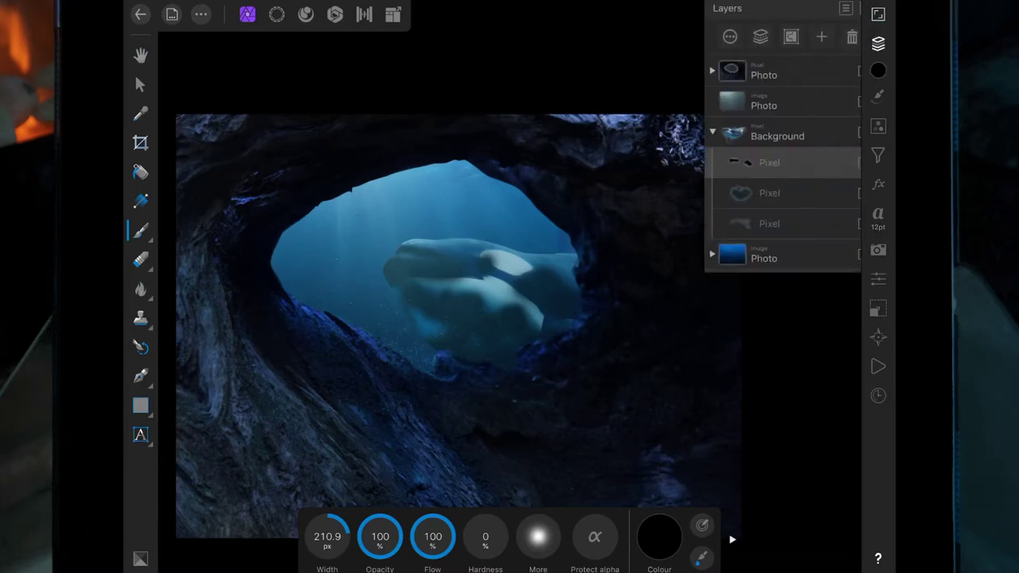
left_click(851, 164)
mouse_move(823, 79)
left_mouse_down()
mouse_move(840, 79)
mouse_move(792, 79)
left_mouse_up()
left_click(773, 113)
scroll(613, 180, "down", 5)
scroll(613, 181, "down", 3)
left_click(613, 181)
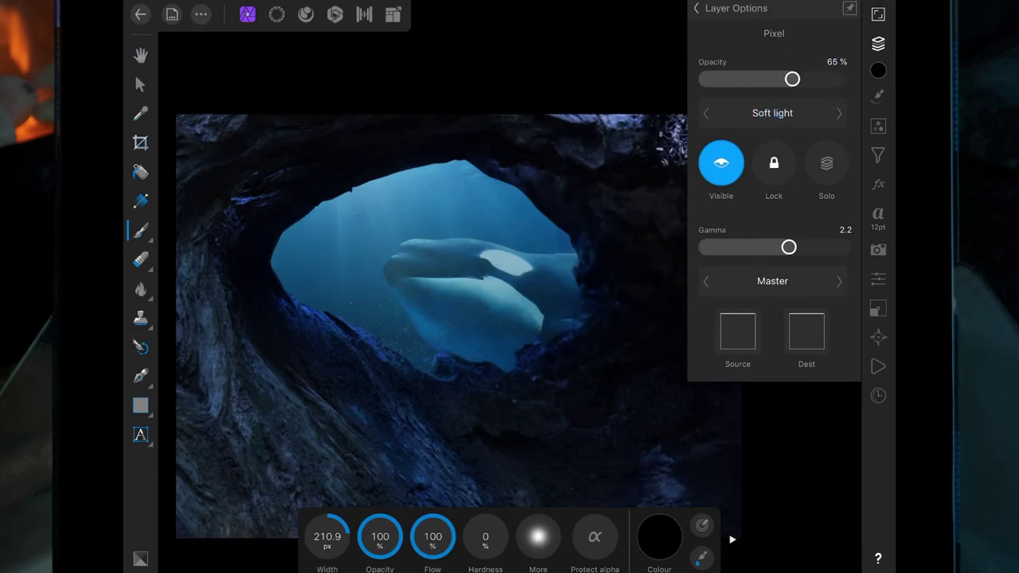
left_click(696, 8)
left_click(878, 44)
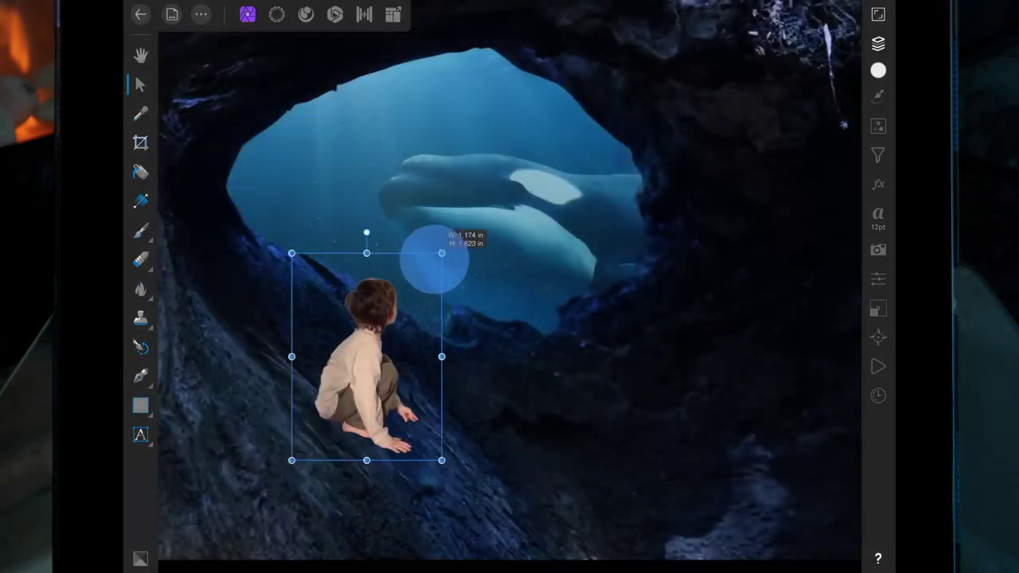
- Shrink the crouching boy and place him on the ledge left of the opening
left_click_drag(432, 257, 404, 307)
mouse_move(345, 356)
left_mouse_down()
mouse_move(323, 283)
mouse_move(240, 236)
left_mouse_up()
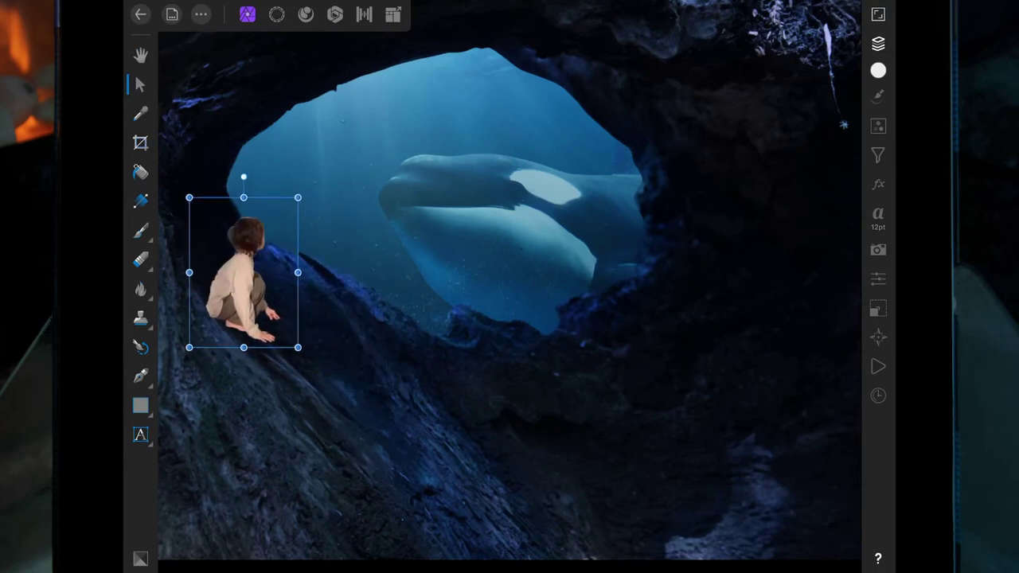
scroll(509, 350, "down", 3)
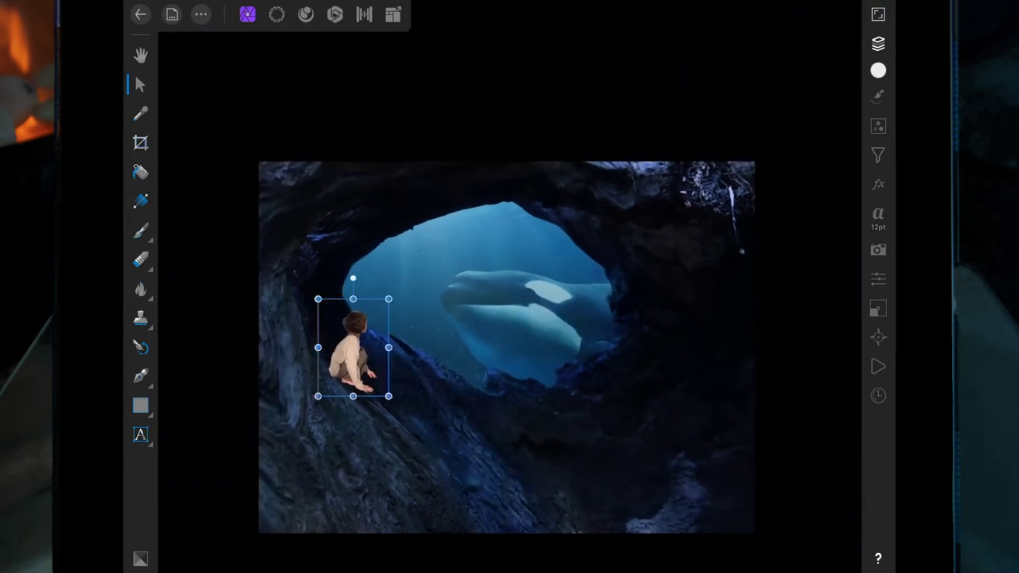
mouse_move(350, 334)
left_mouse_down()
mouse_move(335, 328)
mouse_move(337, 347)
left_mouse_up()
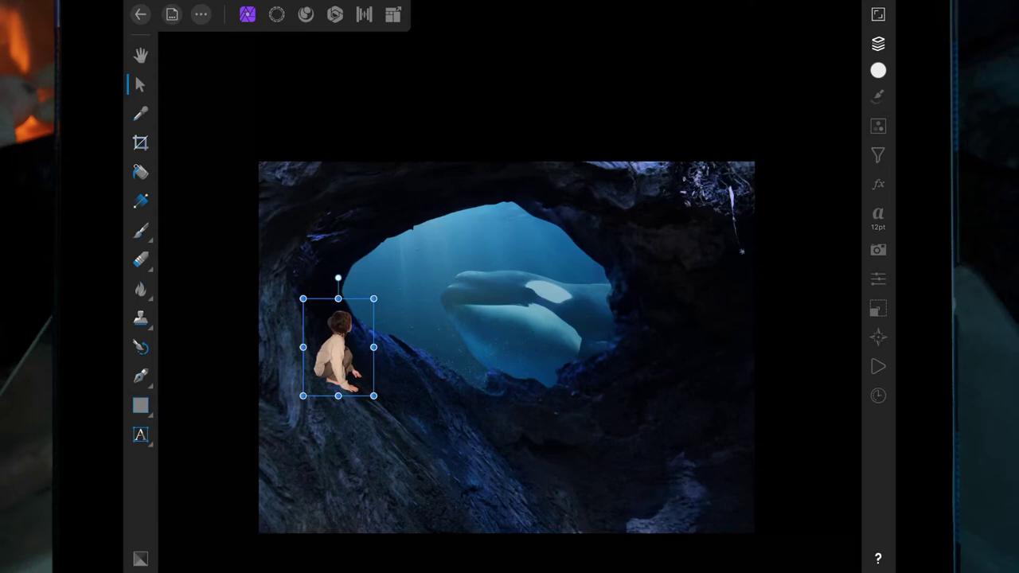
left_click(878, 43)
left_click(804, 37)
- Add a mask to the boy's layer and paint out the stray line beside the opening
left_click(792, 142)
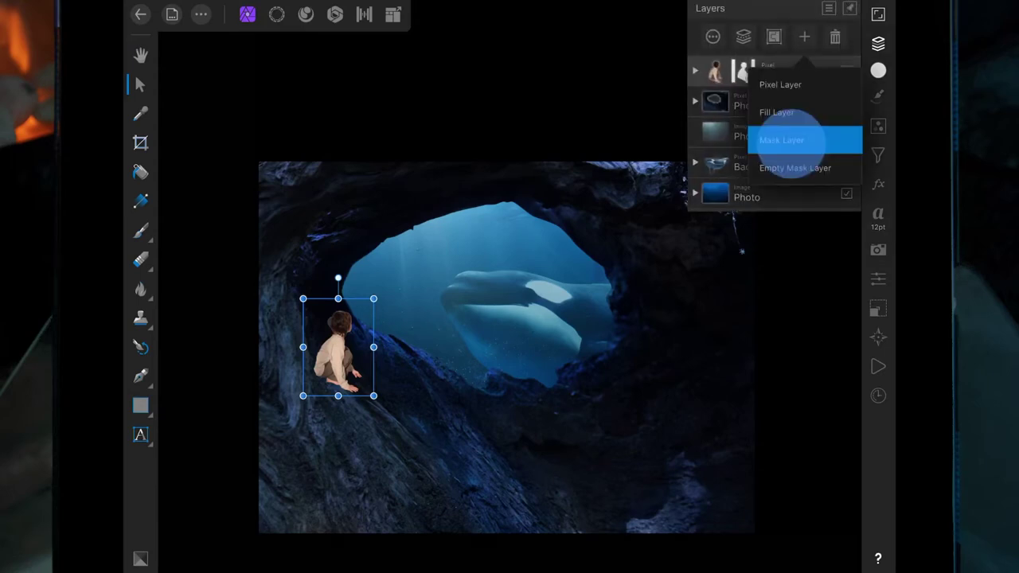
left_click(140, 230)
scroll(445, 370, "up", 3)
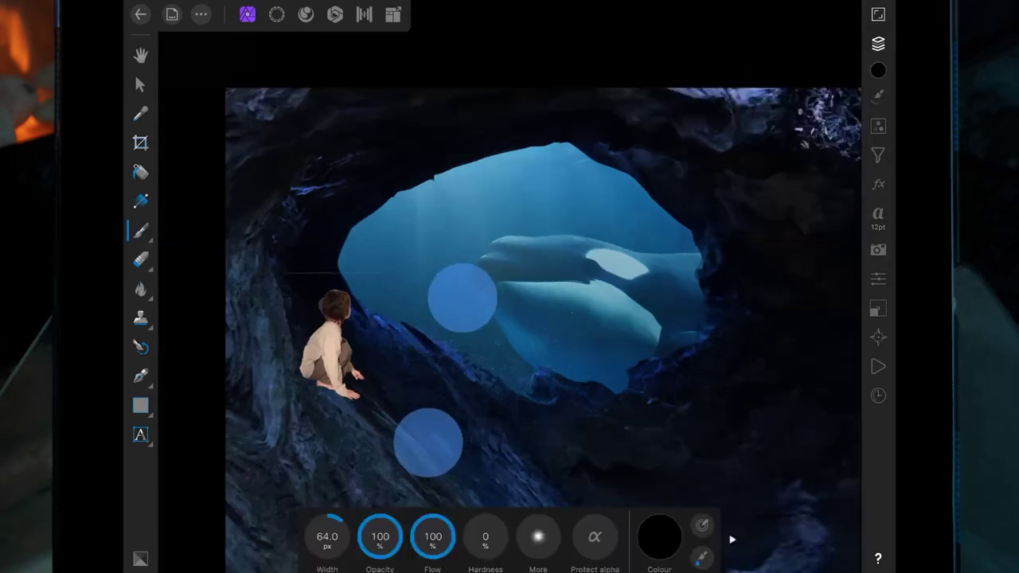
scroll(445, 370, "up", 3)
left_click_drag(303, 173, 492, 182)
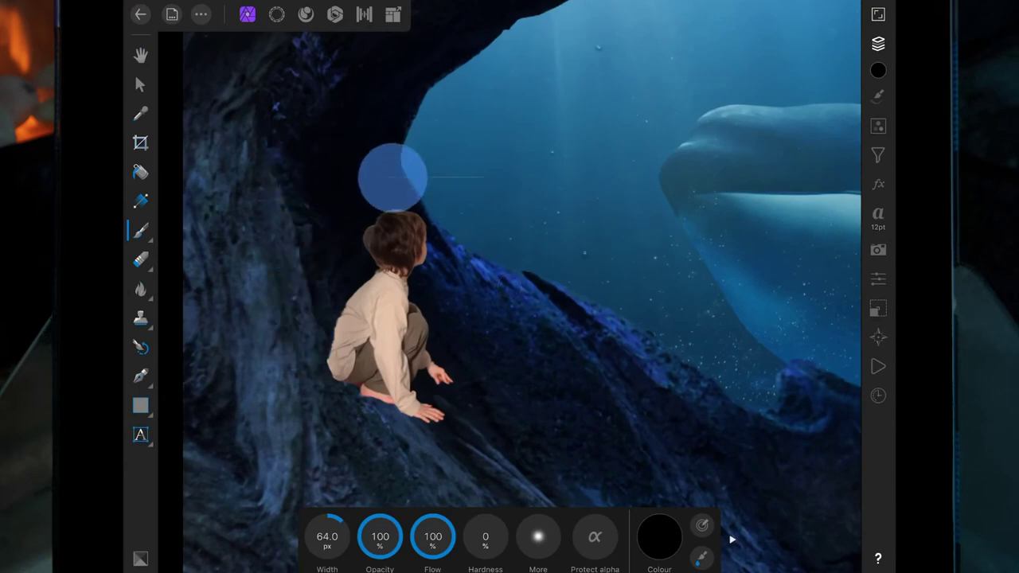
left_click_drag(327, 537, 307, 537)
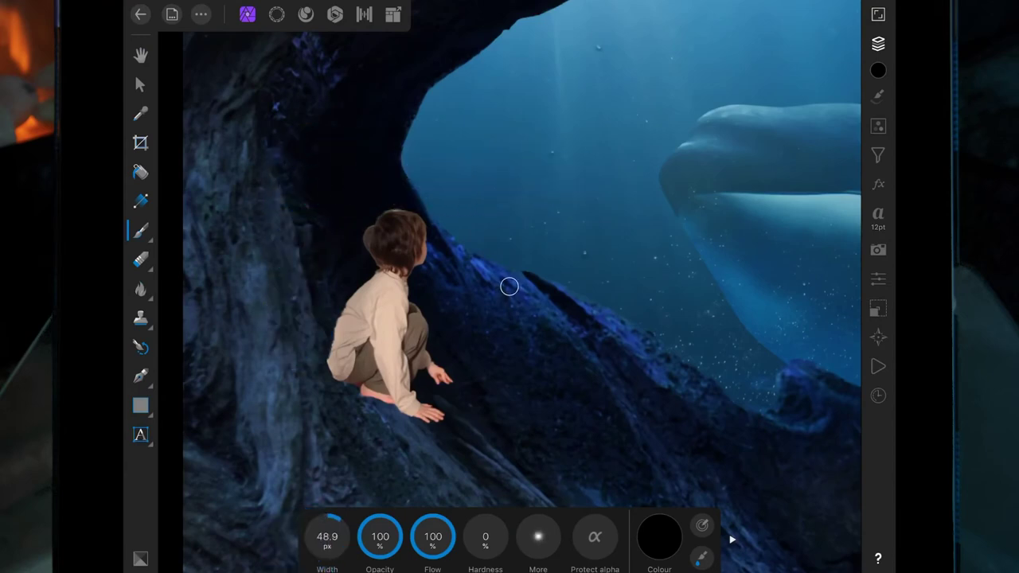
mouse_move(308, 295)
left_mouse_down()
mouse_move(417, 446)
mouse_move(330, 353)
mouse_move(327, 369)
left_mouse_up()
mouse_move(319, 302)
left_mouse_down()
mouse_move(345, 358)
mouse_move(400, 421)
mouse_move(467, 455)
left_mouse_up()
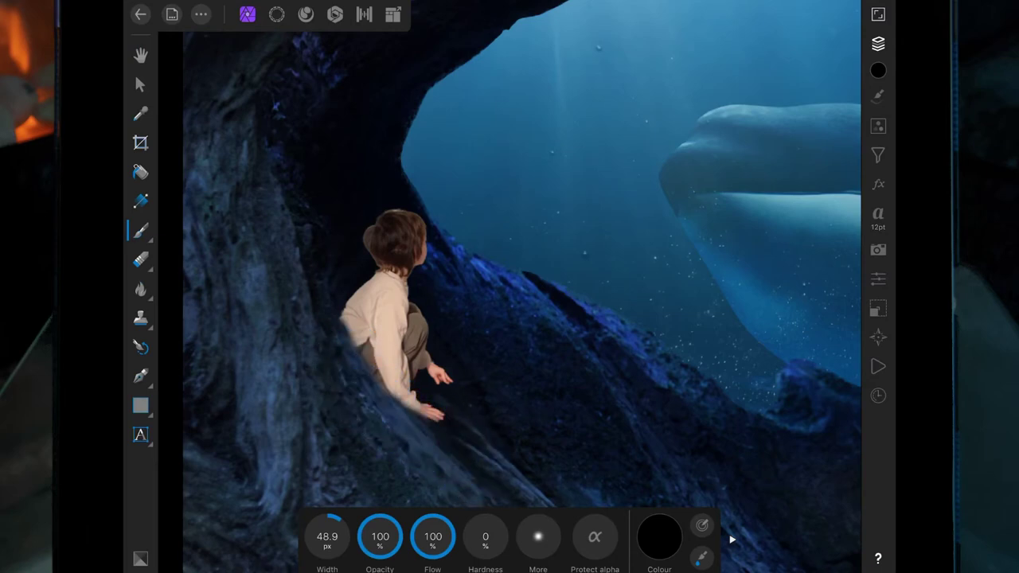
key("ctrl+z")
- With a fully hard 13 px brush, trim the mask along the boy's left, lower and shoulder edges
scroll(569, 330, "up", 5)
scroll(569, 331, "up", 3)
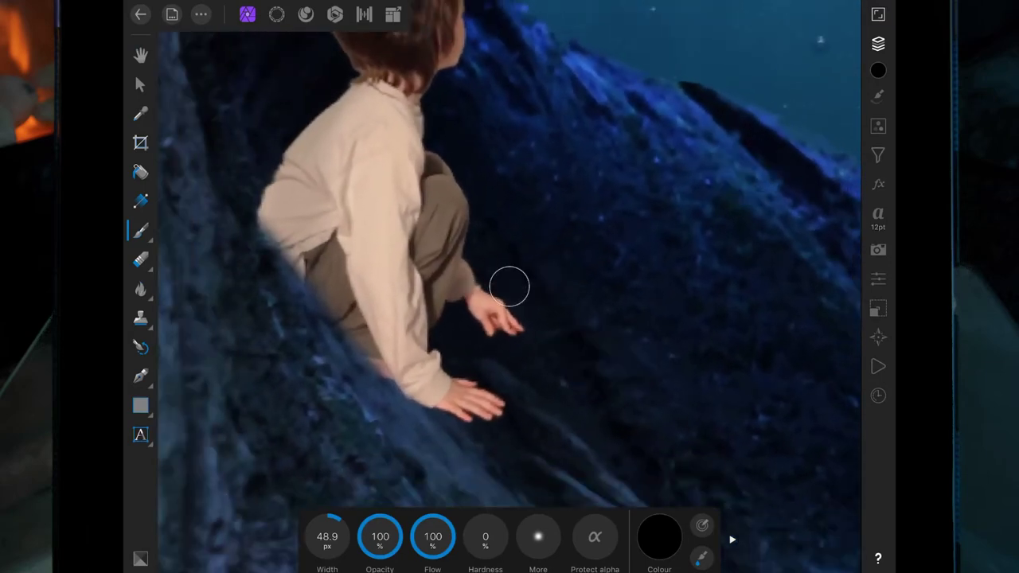
left_click_drag(485, 537, 660, 398)
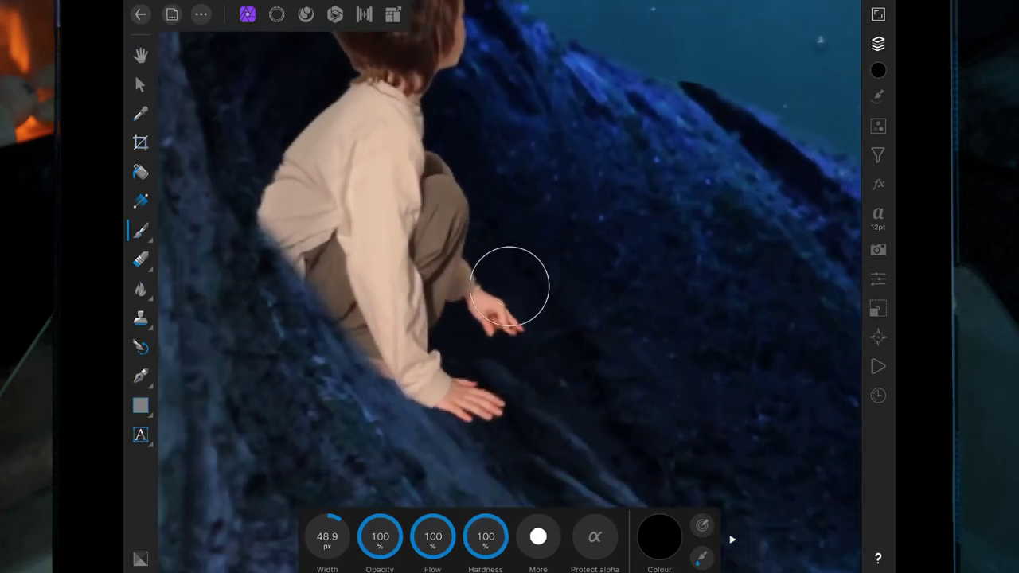
left_click_drag(327, 537, 239, 518)
mouse_move(228, 234)
left_mouse_down()
mouse_move(266, 255)
mouse_move(238, 220)
mouse_move(355, 375)
mouse_move(430, 445)
left_mouse_up()
left_click(223, 150)
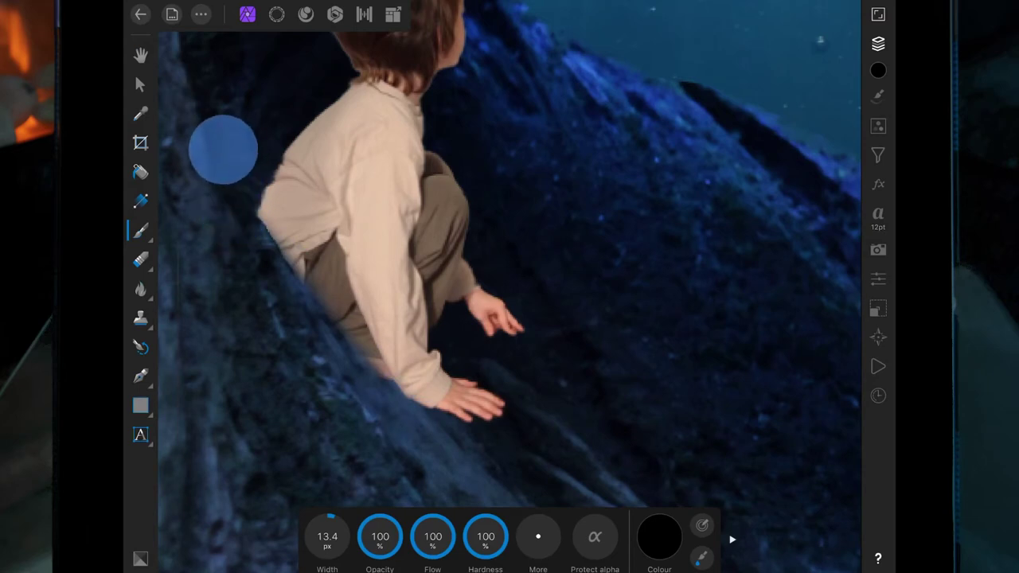
left_click_drag(292, 309, 343, 366)
left_click(313, 332)
left_click_drag(312, 331, 420, 432)
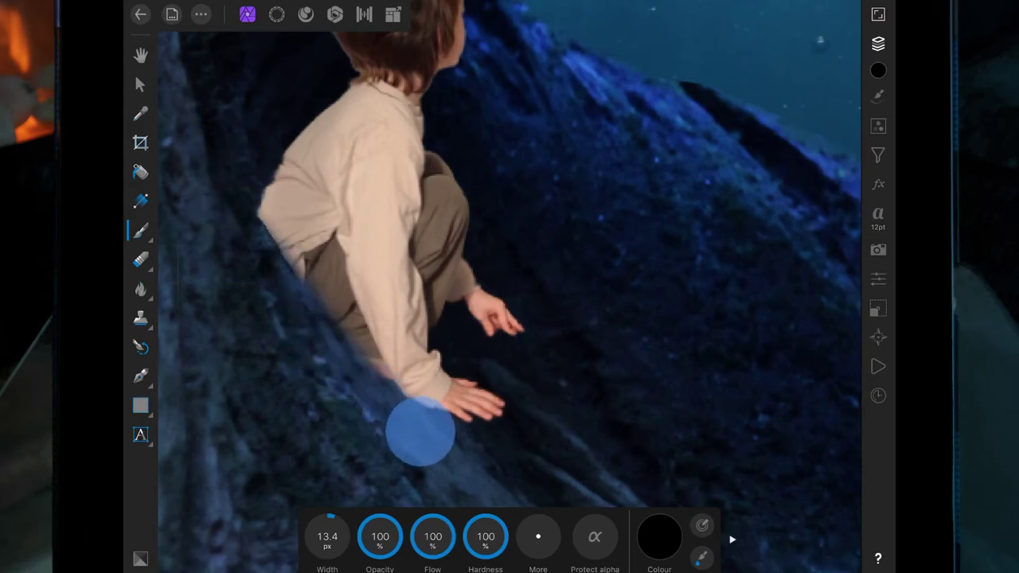
left_click_drag(368, 387, 416, 426)
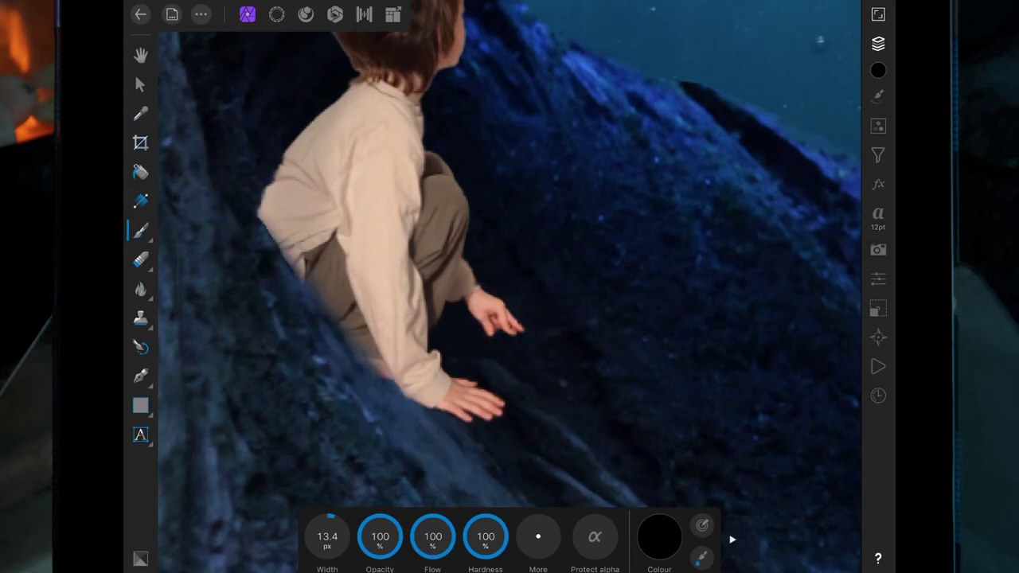
mouse_move(228, 171)
left_mouse_down()
mouse_move(252, 244)
mouse_move(283, 271)
left_mouse_up()
scroll(509, 287, "down", 5)
scroll(510, 287, "down", 3)
scroll(509, 287, "down", 2)
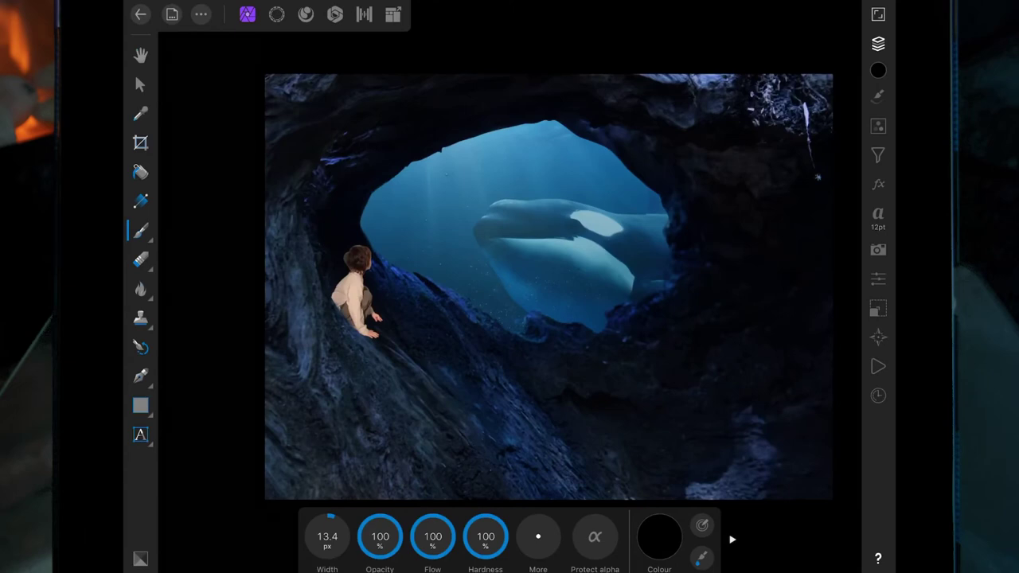
- Add a Curves adjustment to the boy, pulling the top point down to darken him
left_click(878, 43)
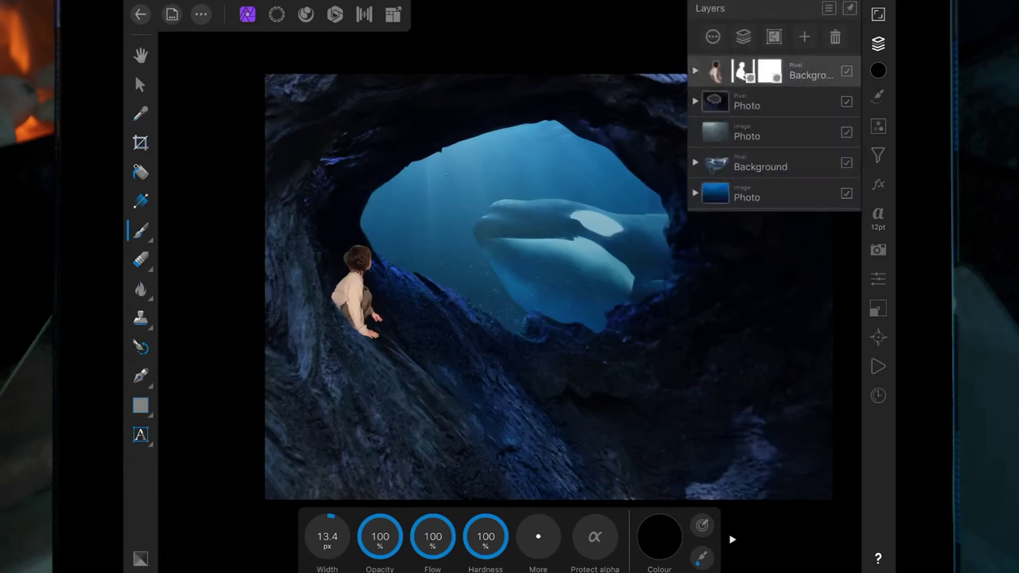
left_click(804, 37)
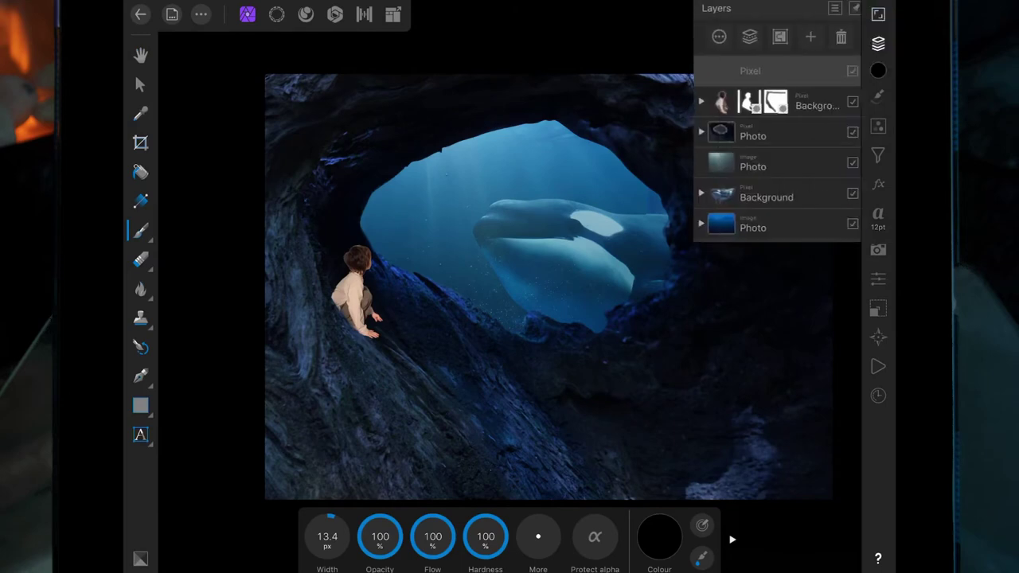
left_click(803, 71)
left_click_drag(803, 71, 801, 99)
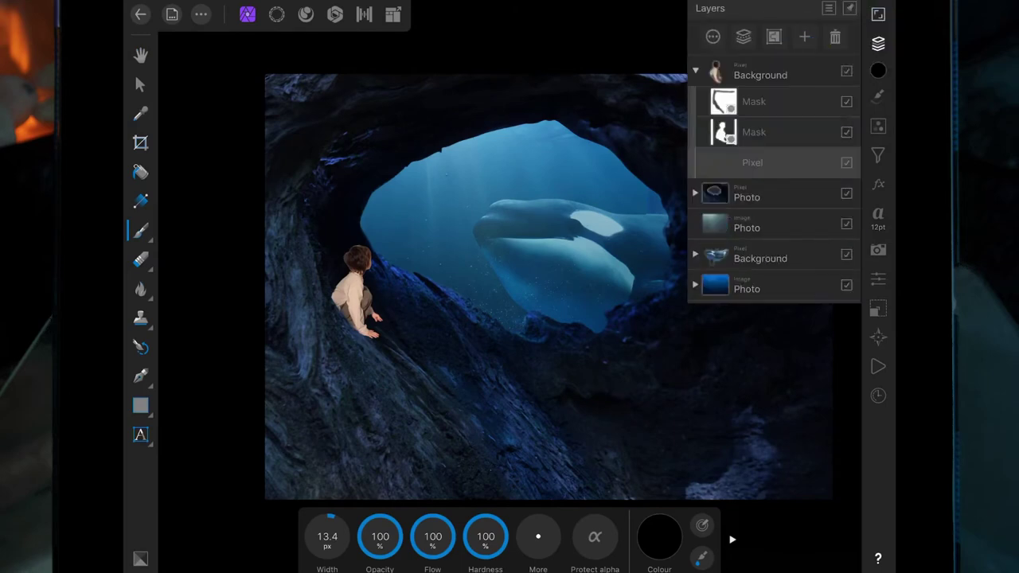
left_click(878, 126)
scroll(824, 194, "down", 2)
scroll(822, 193, "down", 5)
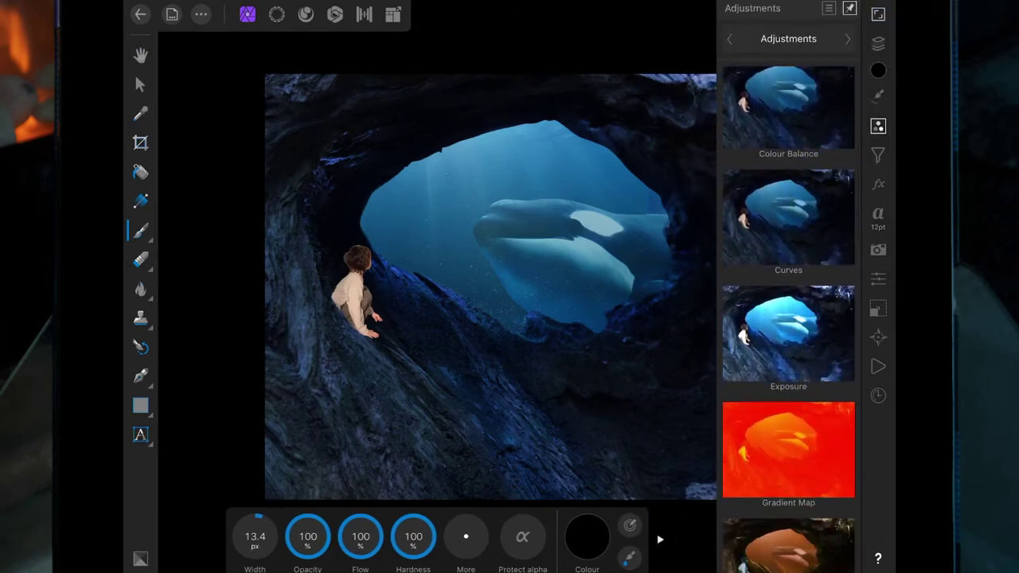
left_click(788, 216)
left_click_drag(502, 324, 497, 417)
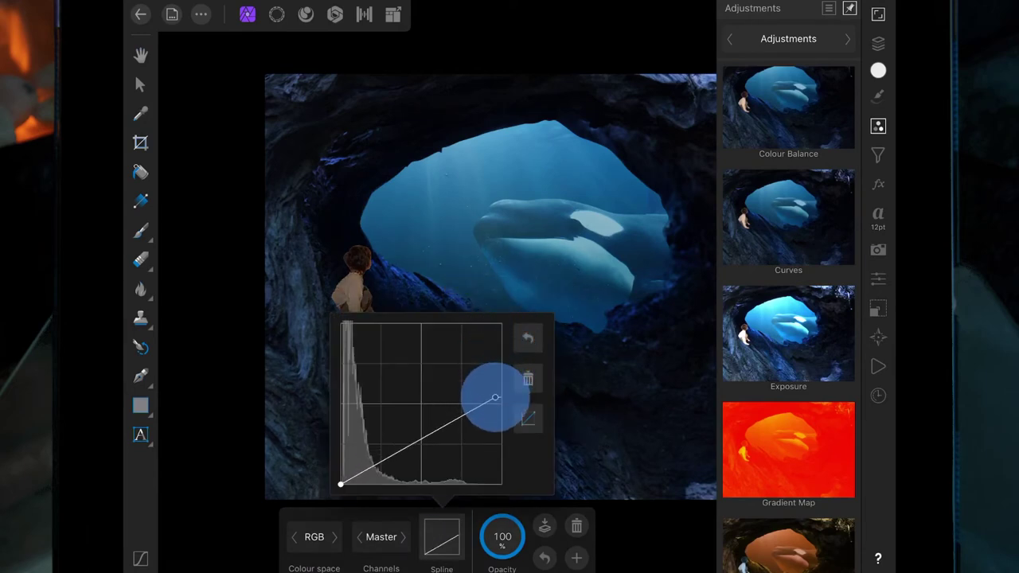
left_click(442, 537)
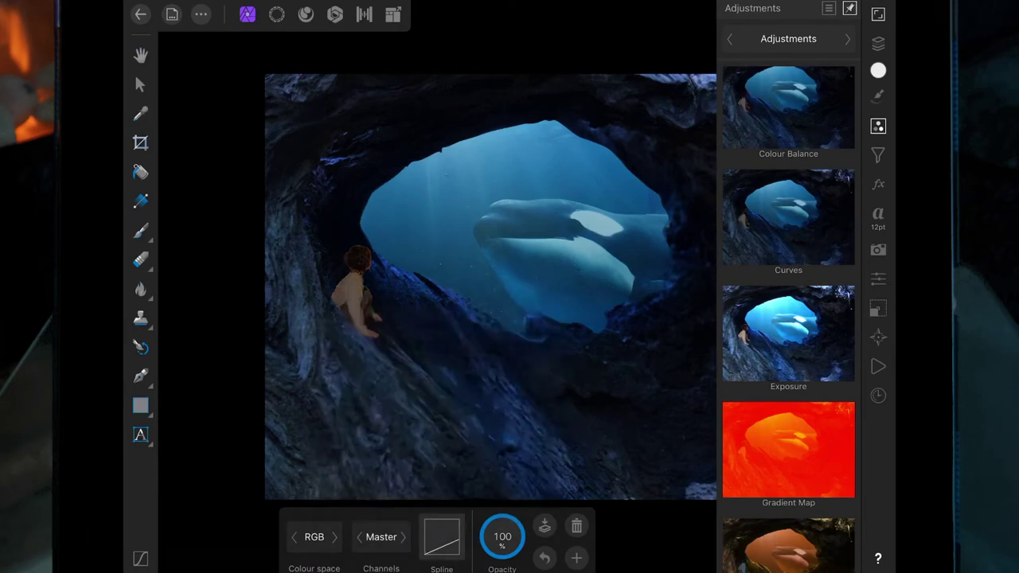
- Add Colour Balance shifting the boy's highlights toward cyan and blue
scroll(788, 319, "up", 1)
left_click(788, 169)
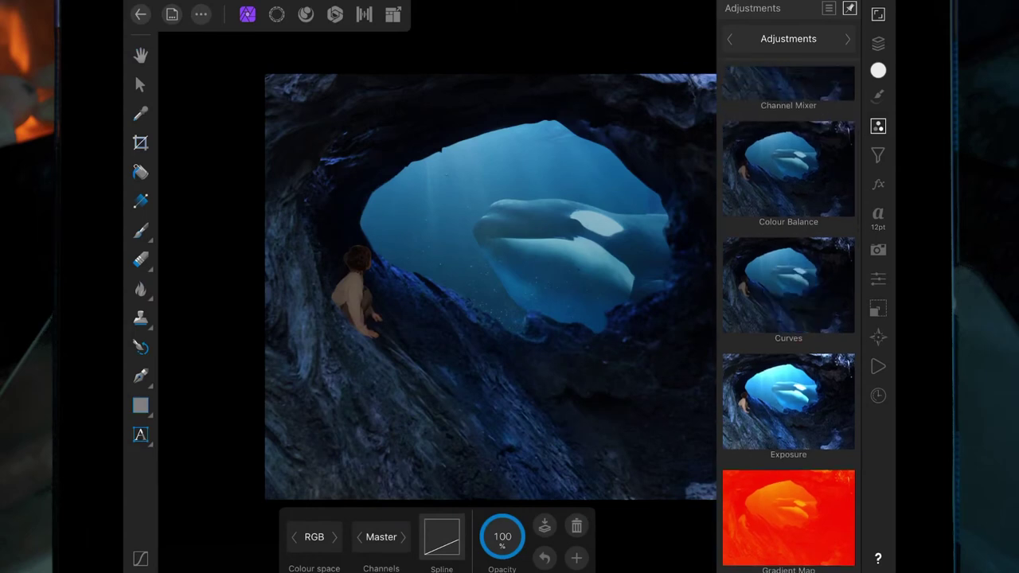
left_click(284, 536)
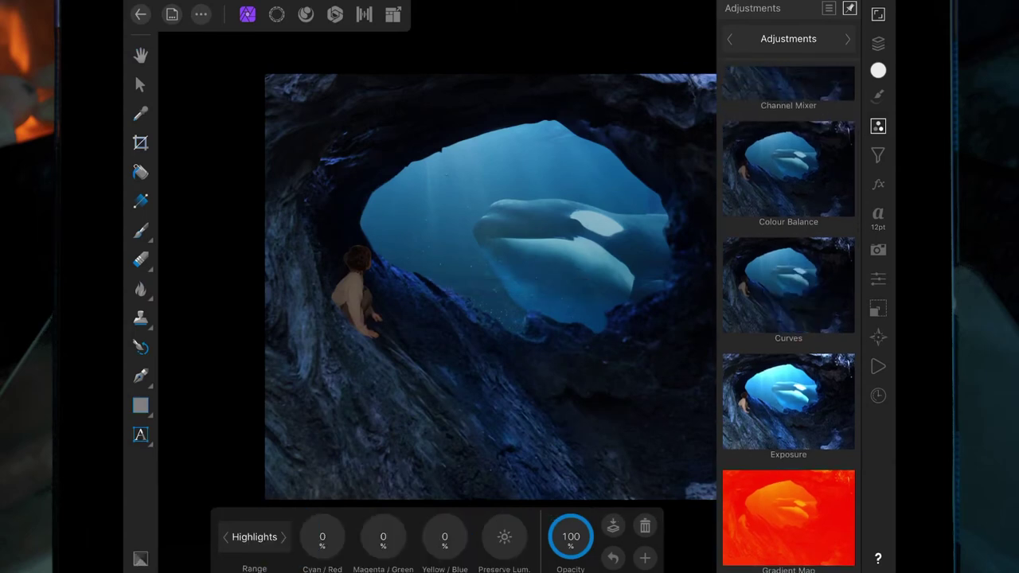
left_click_drag(322, 537, 294, 530)
left_click_drag(444, 537, 452, 536)
left_click_drag(785, 334, 785, 111)
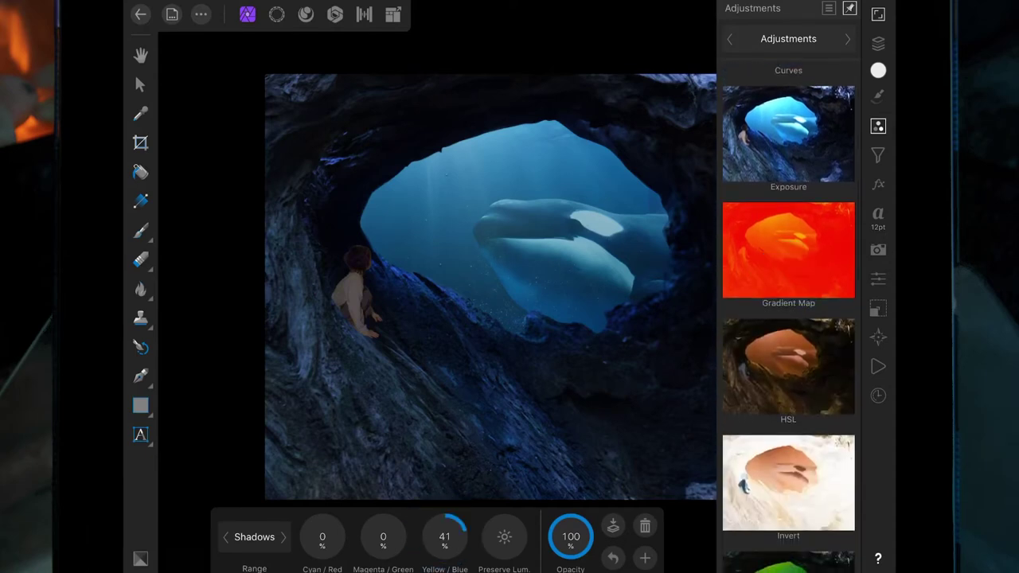
- Add HSL at −47 saturation and Exposure at −0.55 to the boy
left_click(788, 358)
left_click_drag(445, 537, 422, 537)
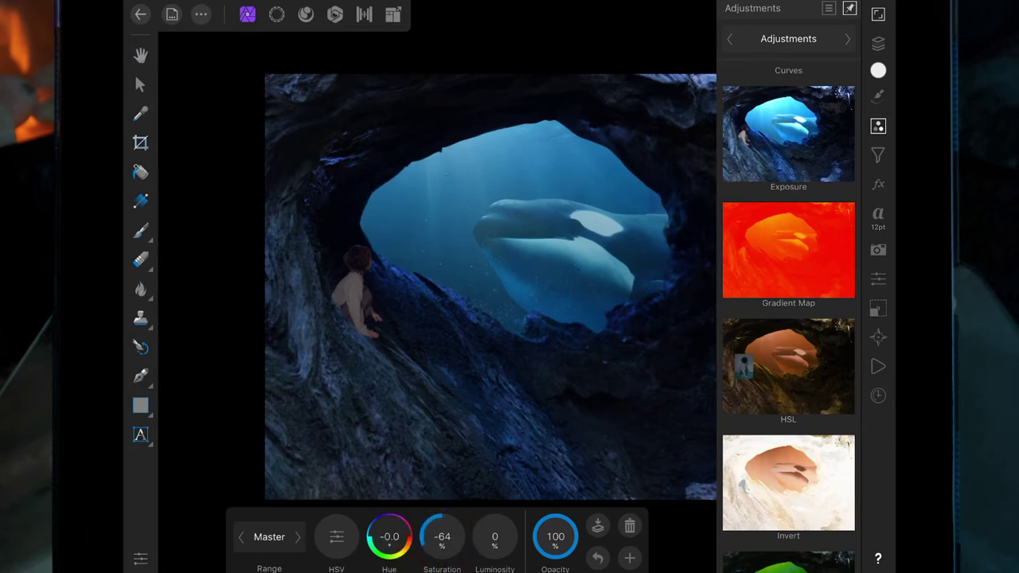
left_click_drag(442, 537, 455, 538)
left_click(743, 131)
mouse_move(375, 537)
left_mouse_down()
mouse_move(350, 538)
mouse_move(367, 538)
left_mouse_up()
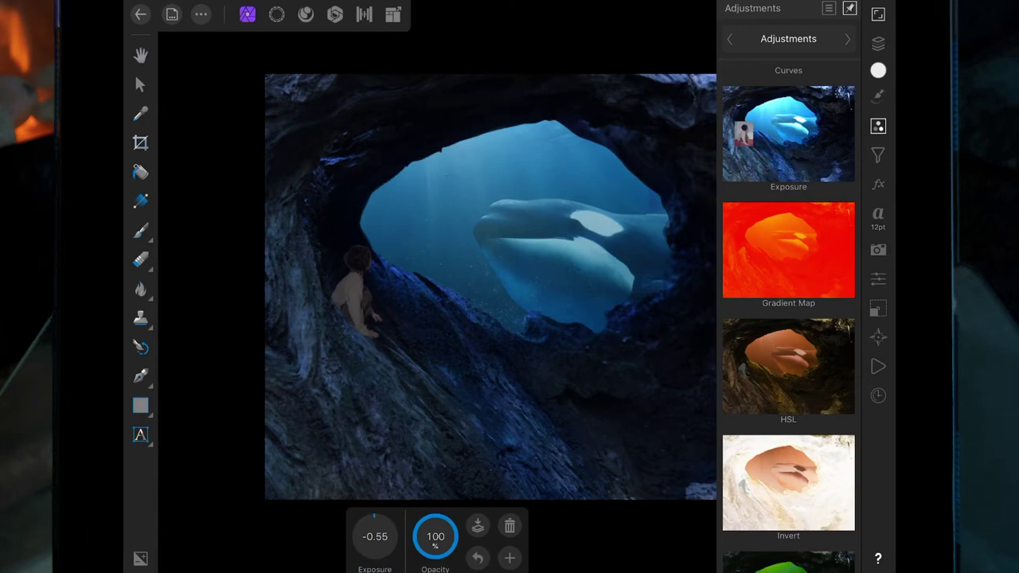
- Select the boy's layer group and add a new empty pixel layer
left_click(878, 43)
left_click(764, 71)
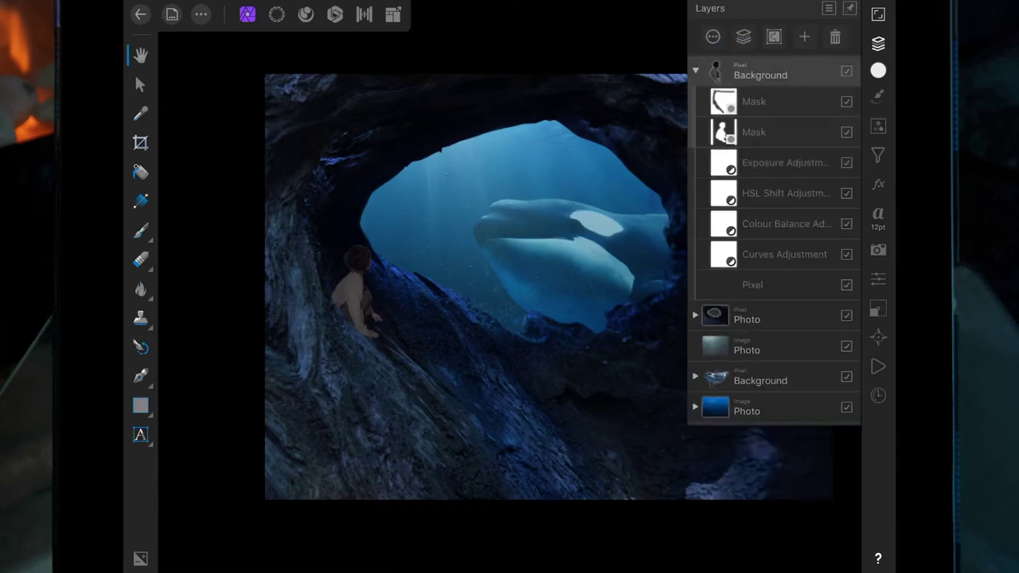
left_click(743, 37)
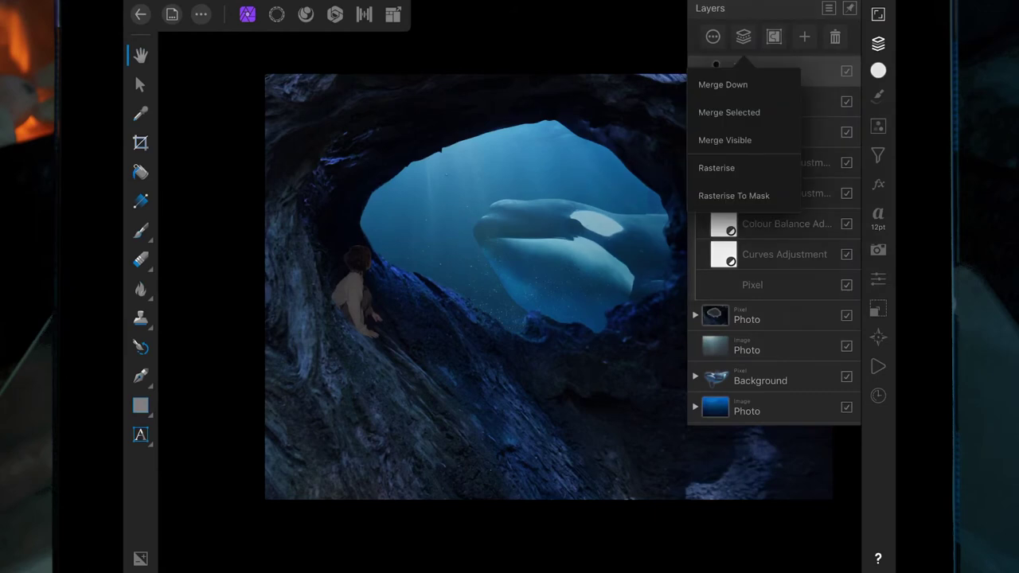
left_click(742, 37)
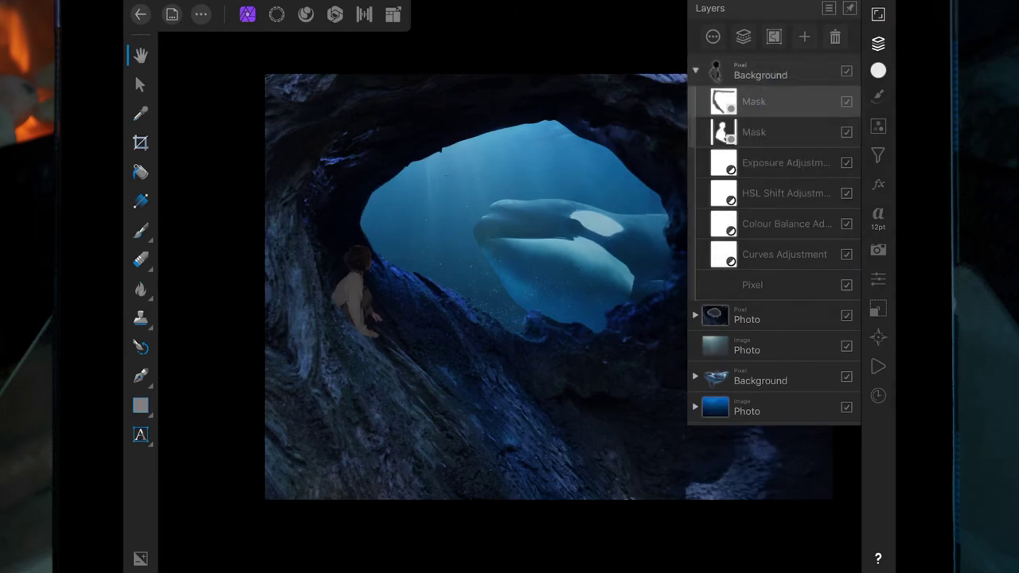
left_click(773, 37)
left_click(878, 43)
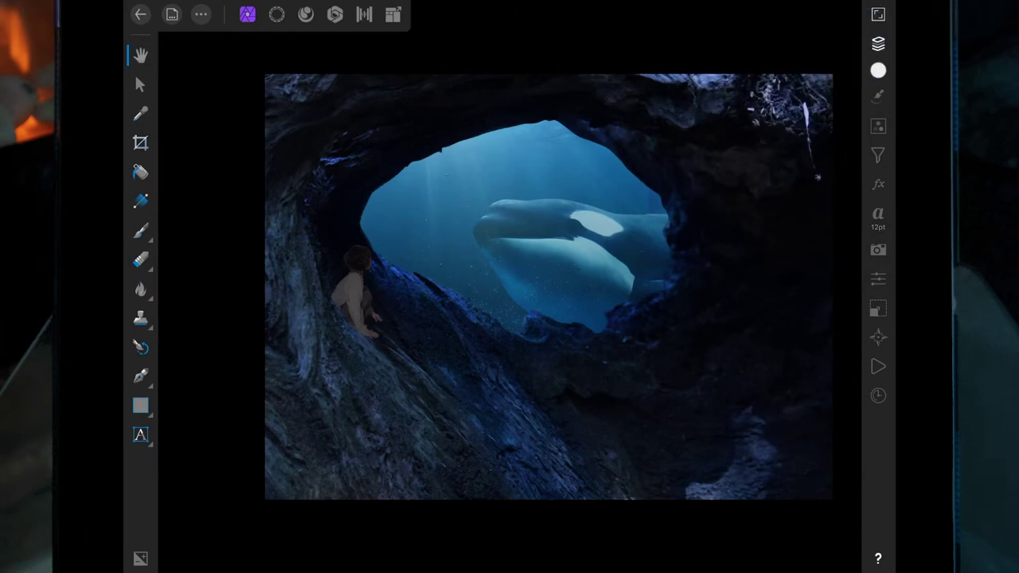
- Move the new layer into the boy's group and set a soft 29.8 px sampled-blue brush
left_click(878, 43)
mouse_move(807, 68)
left_mouse_down()
mouse_move(792, 100)
mouse_move(788, 163)
left_mouse_up()
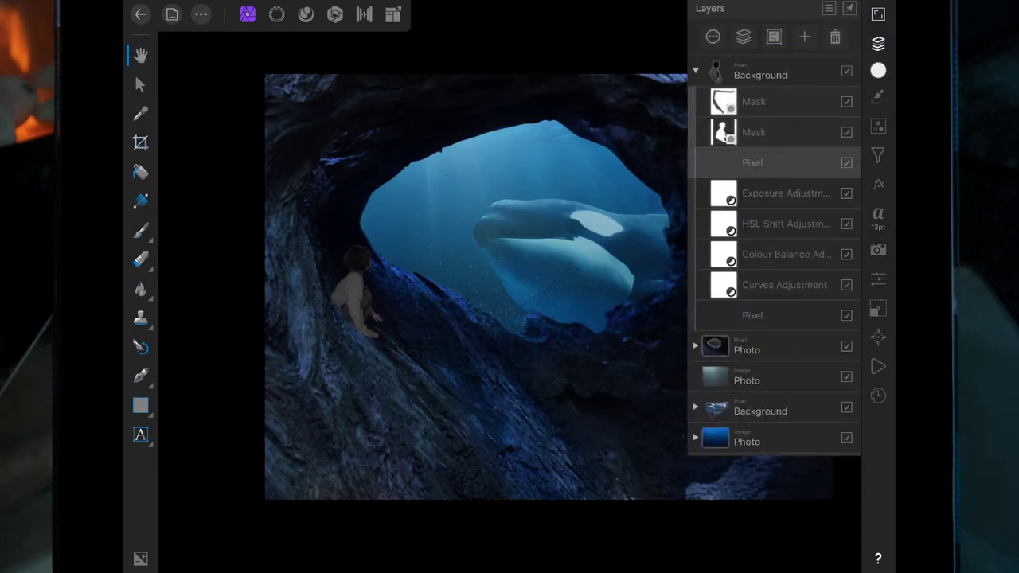
left_click(141, 230)
left_click(659, 537)
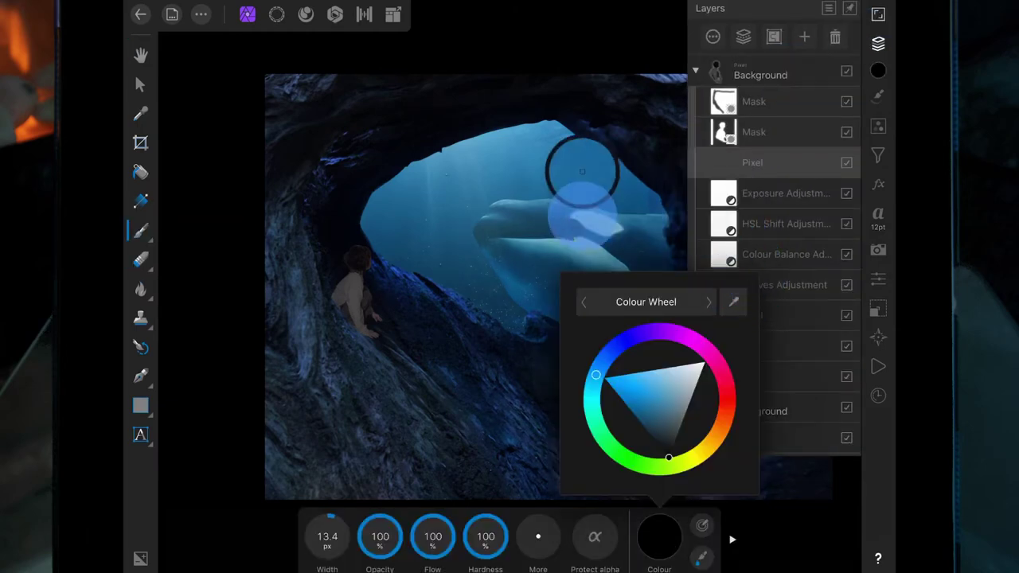
left_click_drag(582, 172, 412, 182)
left_click(438, 284)
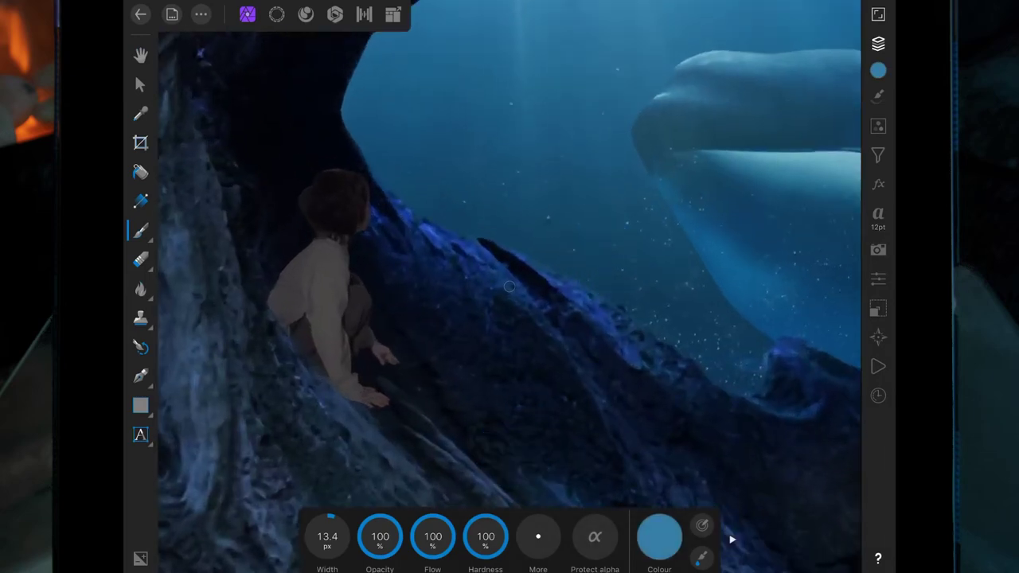
left_click_drag(327, 537, 366, 537)
left_click_drag(486, 536, 449, 536)
- Paint blue rim light along the boy's back, arm, hand, neck and shoulder
mouse_move(382, 191)
left_mouse_down()
mouse_move(358, 277)
mouse_move(389, 362)
left_mouse_up()
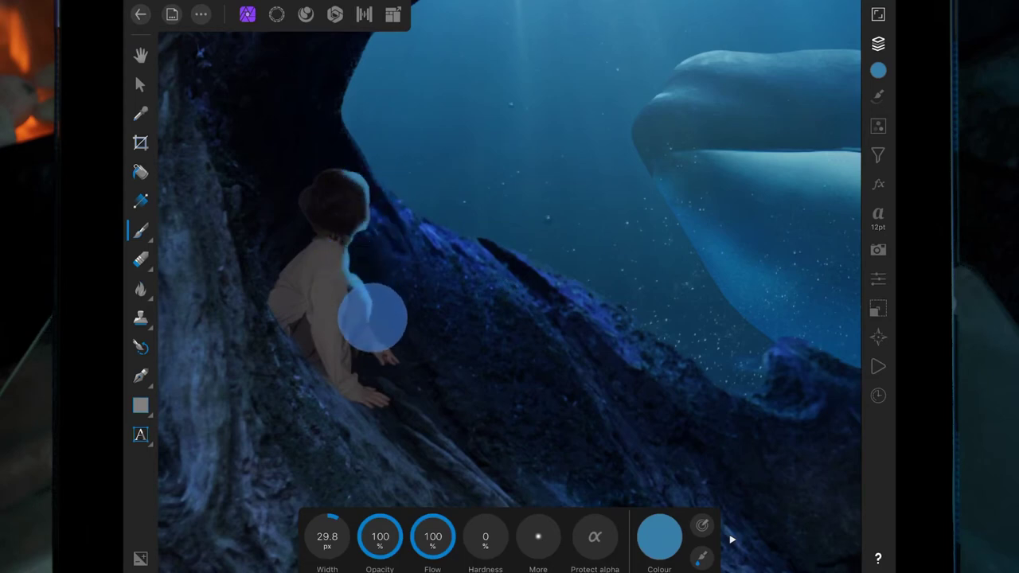
left_click(341, 288)
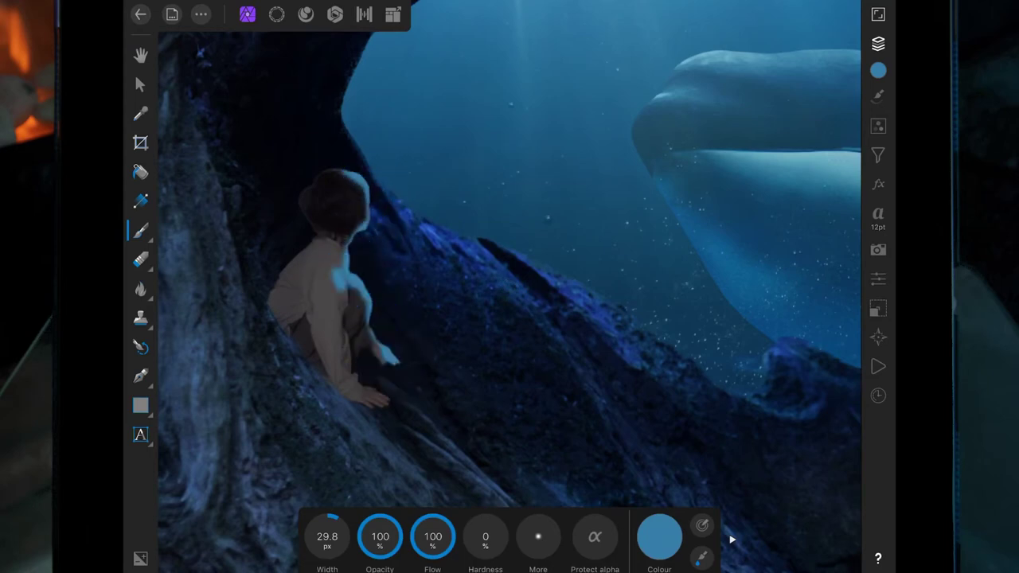
mouse_move(340, 317)
left_mouse_down()
mouse_move(357, 383)
mouse_move(386, 398)
left_mouse_up()
left_click(381, 392)
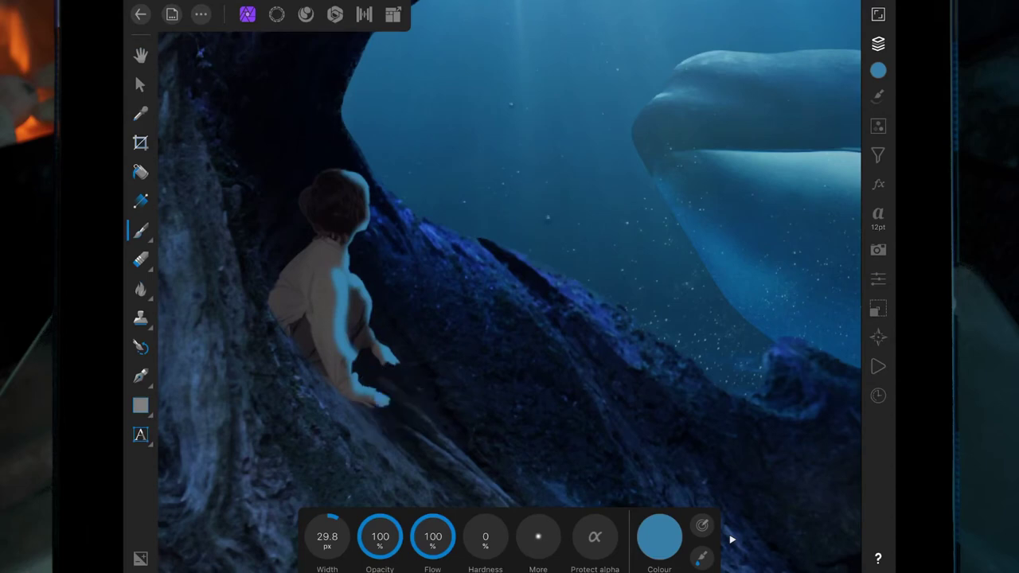
mouse_move(343, 239)
left_mouse_down()
mouse_move(365, 203)
mouse_move(353, 171)
left_mouse_up()
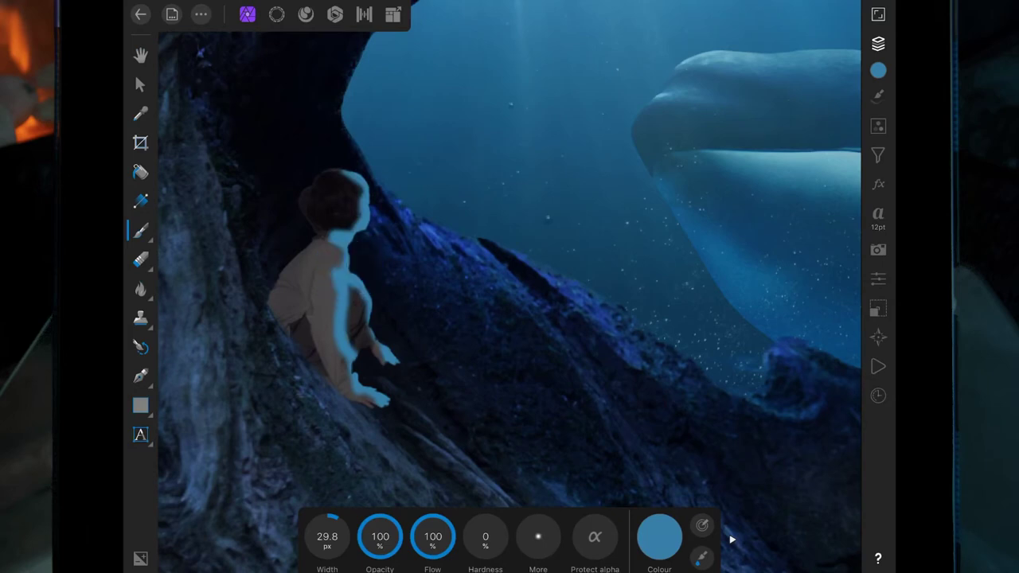
left_click(341, 271)
- Set the rim light layer to Soft light at 47% opacity
left_click(878, 43)
left_click(848, 162)
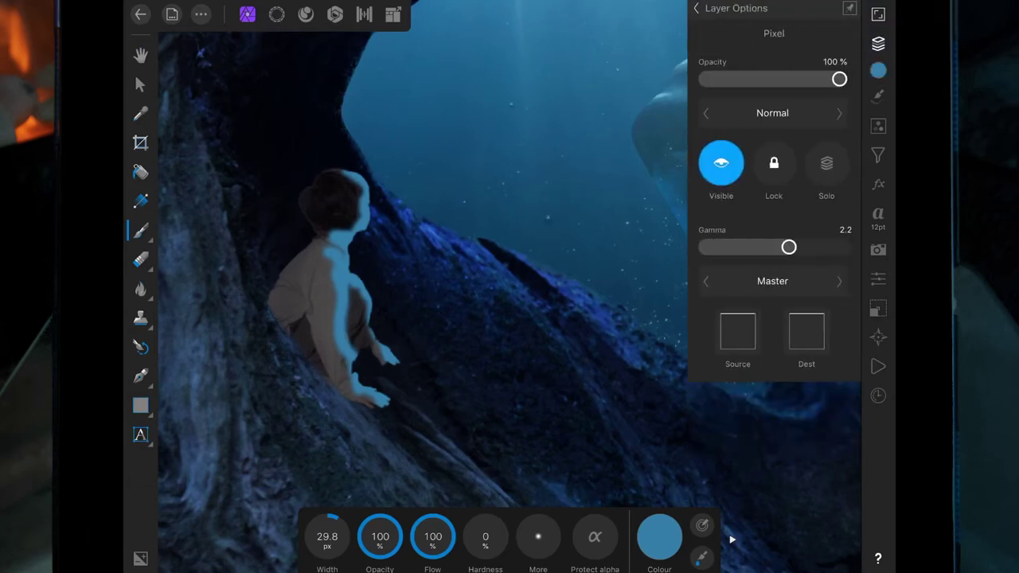
left_click(772, 112)
left_click_drag(641, 273, 641, 72)
left_click(613, 181)
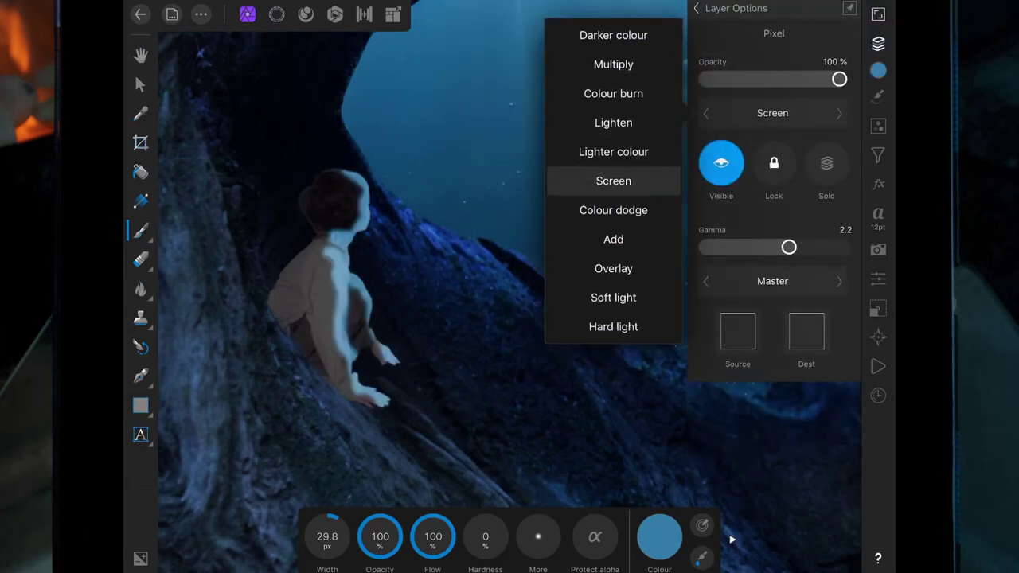
left_click_drag(613, 303, 613, 188)
left_click(613, 182)
left_click(705, 161)
left_click_drag(839, 79, 767, 79)
- On a new pixel layer, paint black shading over the boy's hair and back with a 111.6 px brush
left_click(696, 8)
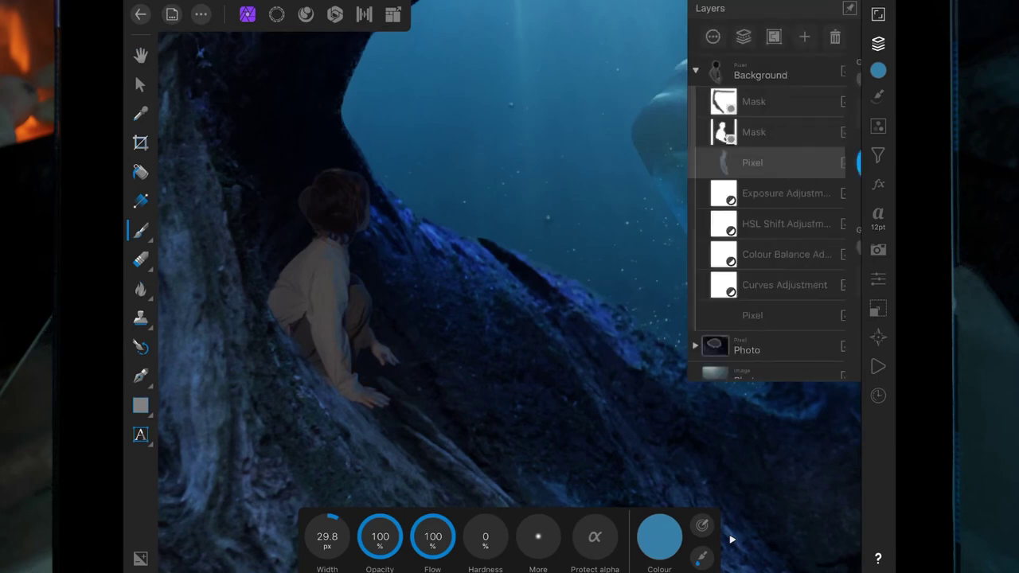
left_click(804, 37)
left_click(878, 43)
left_click(659, 535)
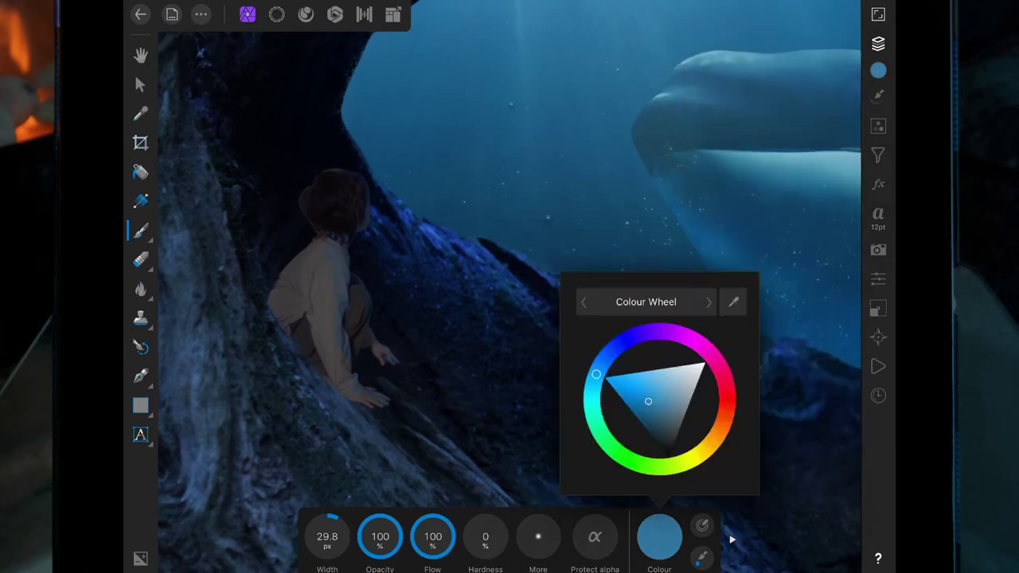
left_click(652, 398)
left_click_drag(327, 537, 351, 537)
left_click_drag(311, 187, 285, 311)
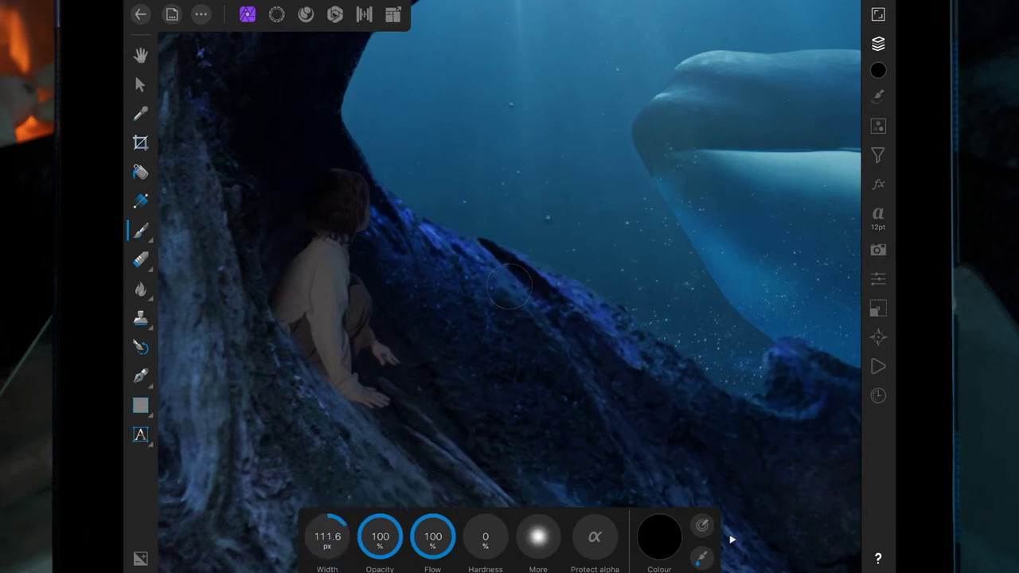
left_click_drag(291, 255, 339, 410)
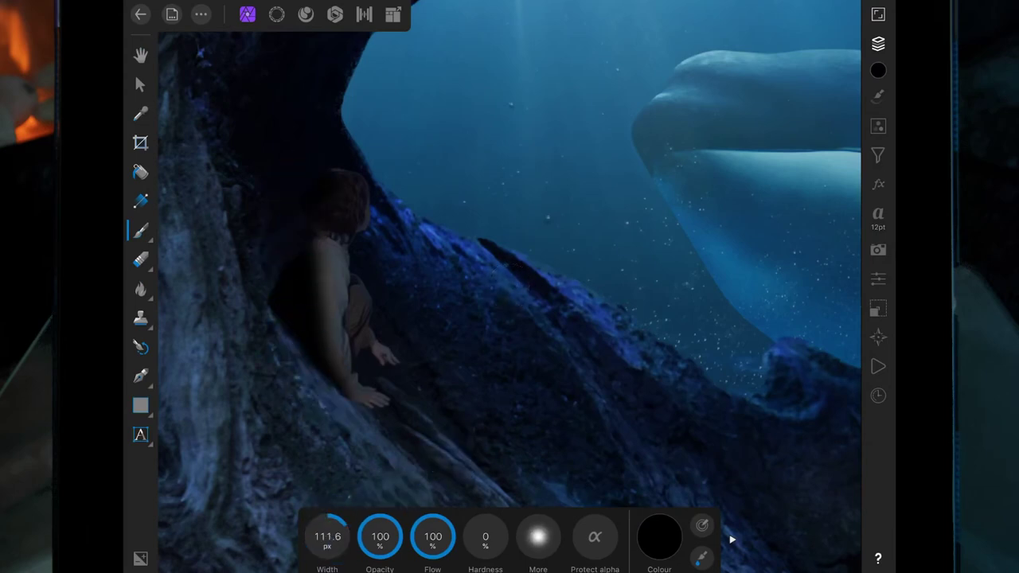
left_click_drag(328, 262, 333, 312)
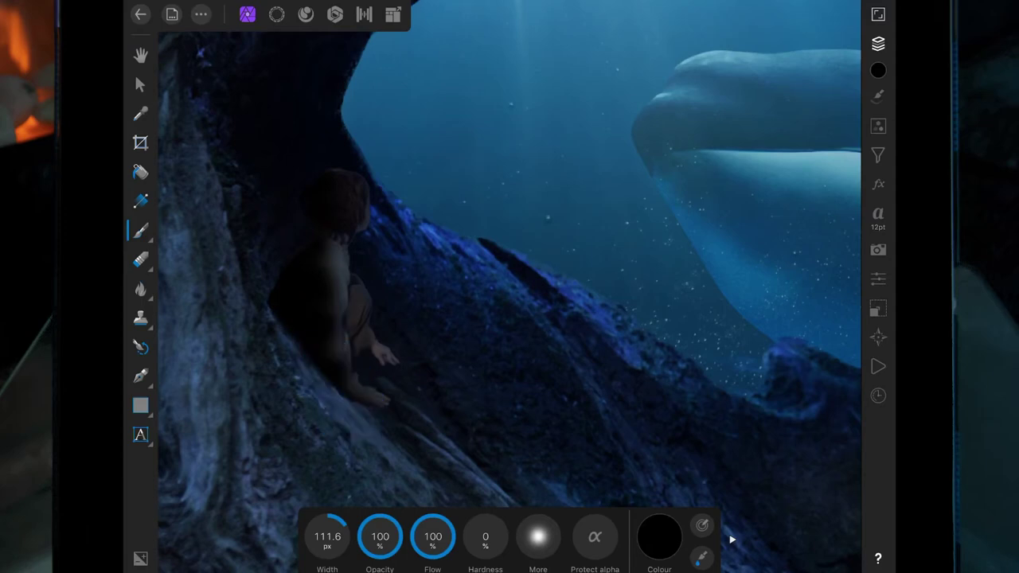
- Set the shading layer to Soft light blend mode at about 73% opacity
left_click(878, 43)
left_click(761, 159)
left_click(772, 113)
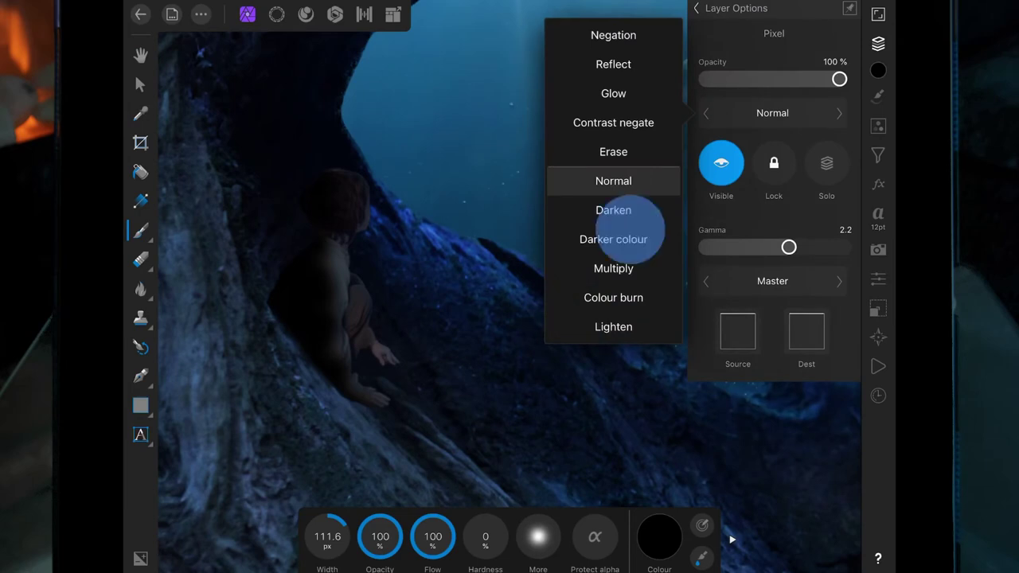
left_click_drag(629, 227, 629, 81)
left_click(617, 324)
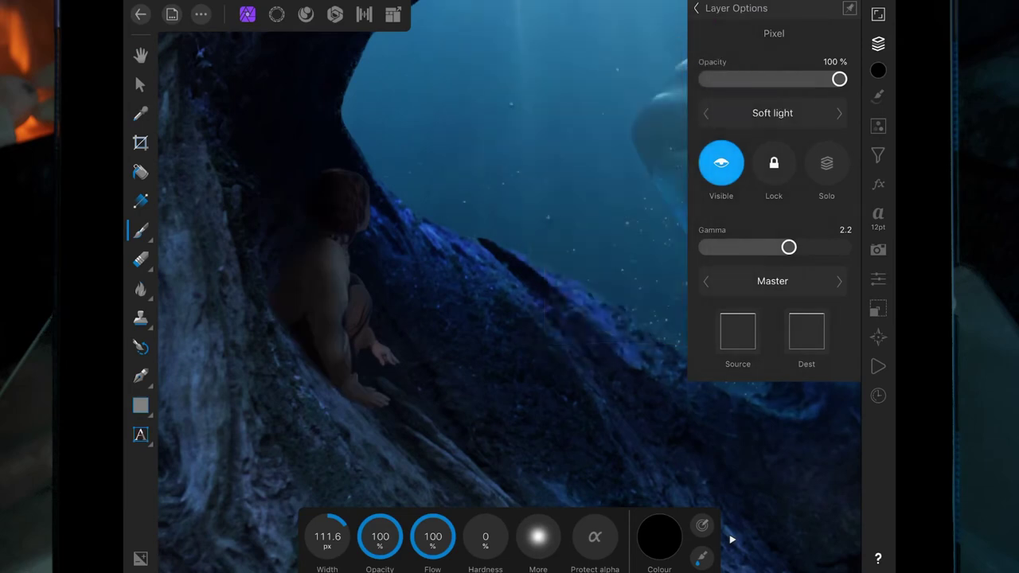
left_click_drag(839, 79, 806, 79)
- On a new pixel layer, paint sampled water blue over the boy's head, back and leg with an ~80 px brush
left_click(878, 43)
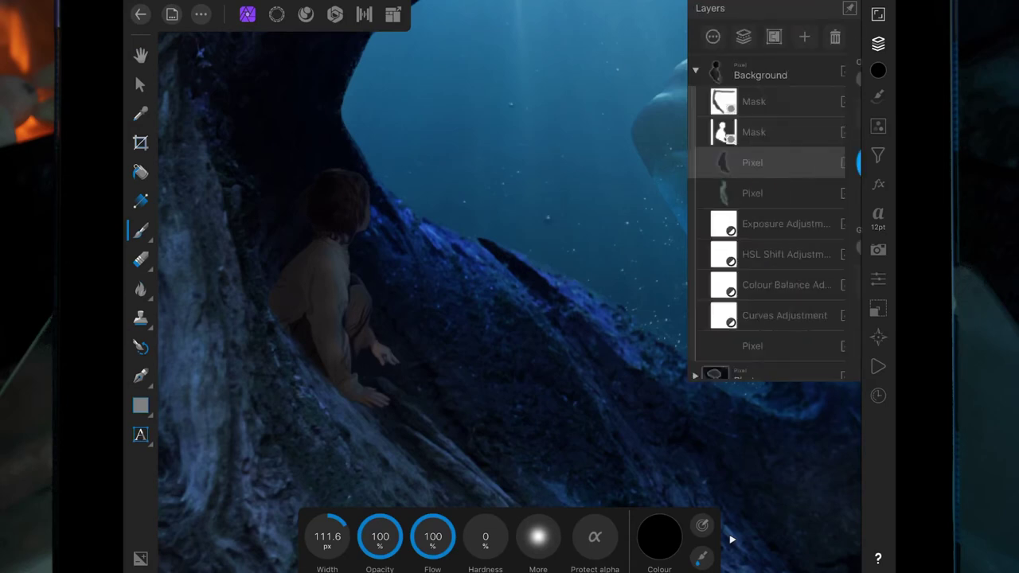
left_click(858, 36)
left_click(878, 43)
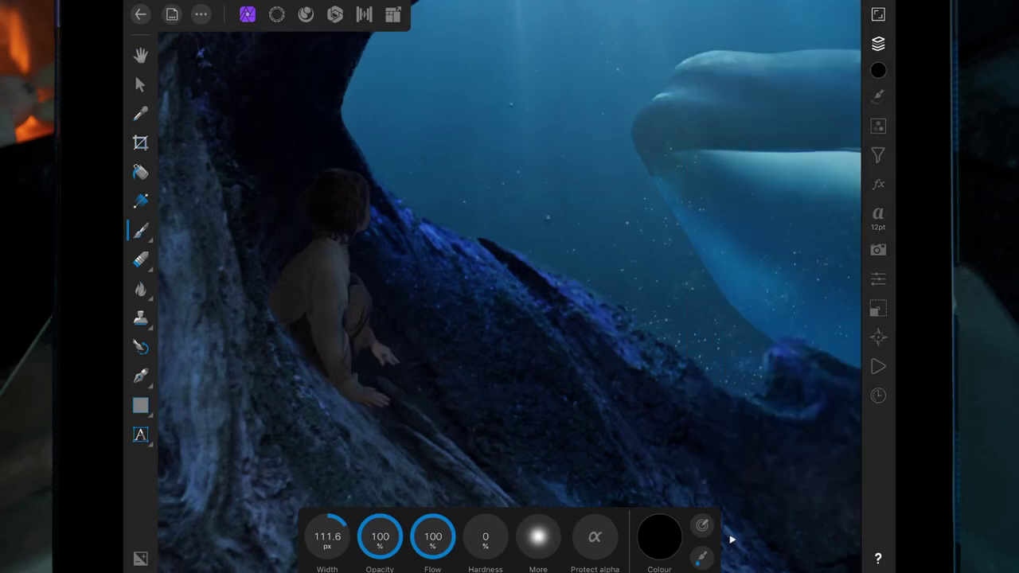
left_click(659, 535)
left_click_drag(734, 302, 530, 111)
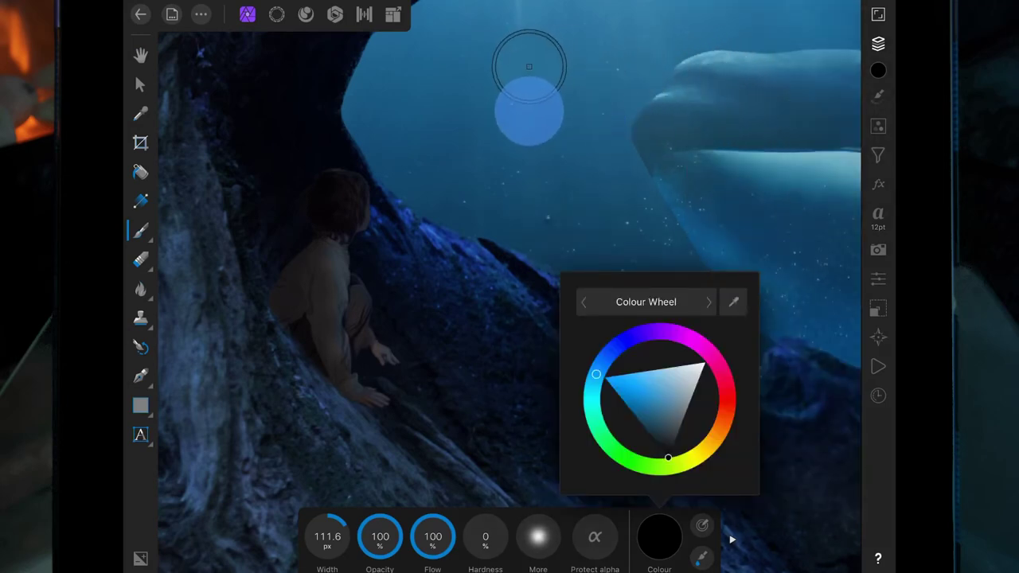
left_click_drag(529, 67, 530, 67)
left_click(510, 284)
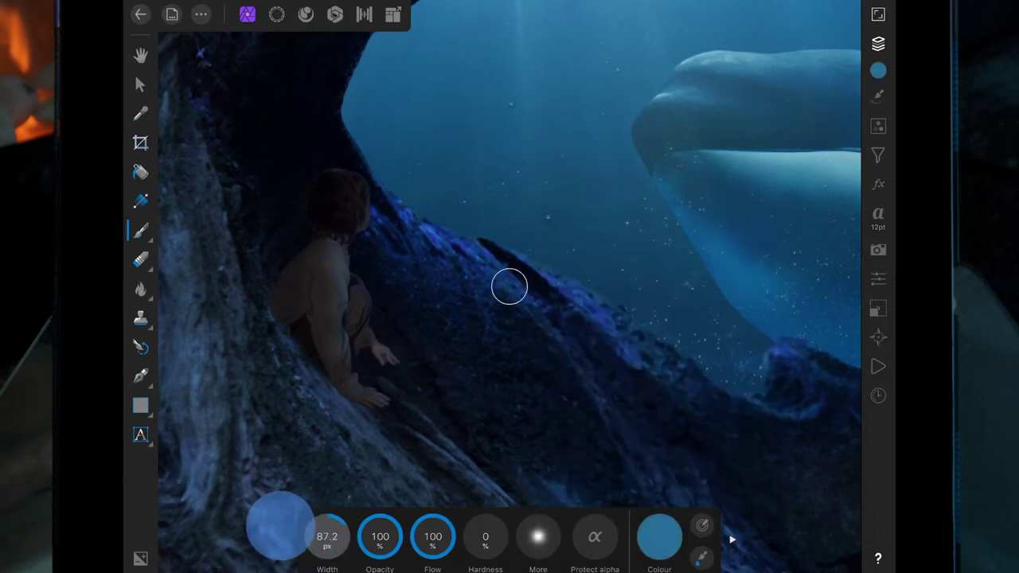
left_click_drag(327, 536, 509, 284)
mouse_move(354, 184)
left_mouse_down()
mouse_move(363, 203)
mouse_move(342, 279)
mouse_move(390, 354)
mouse_move(382, 398)
left_mouse_up()
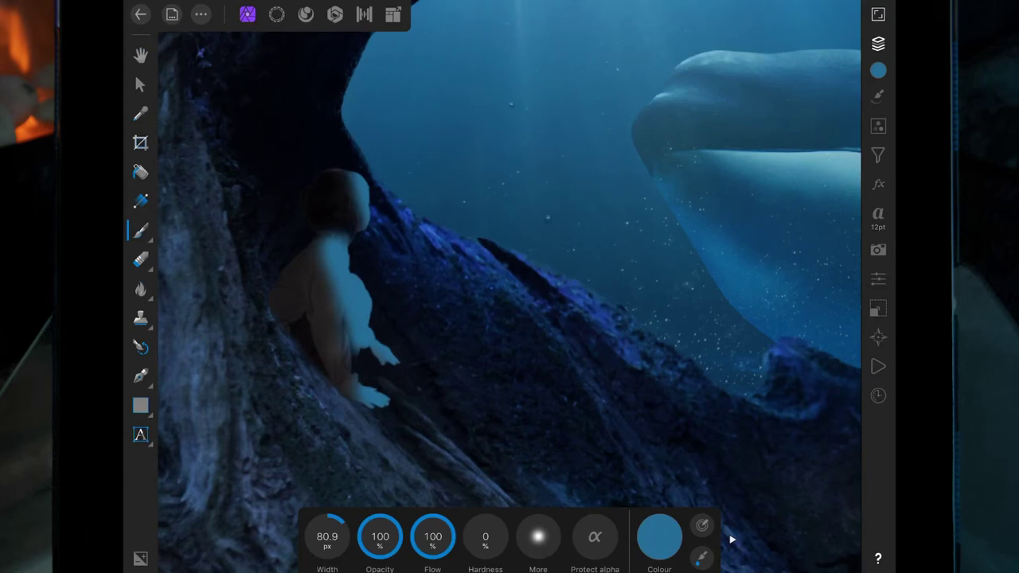
left_click_drag(346, 318, 354, 402)
- Set the blue paint layer to Colour dodge blend mode and lower its opacity
left_click(878, 43)
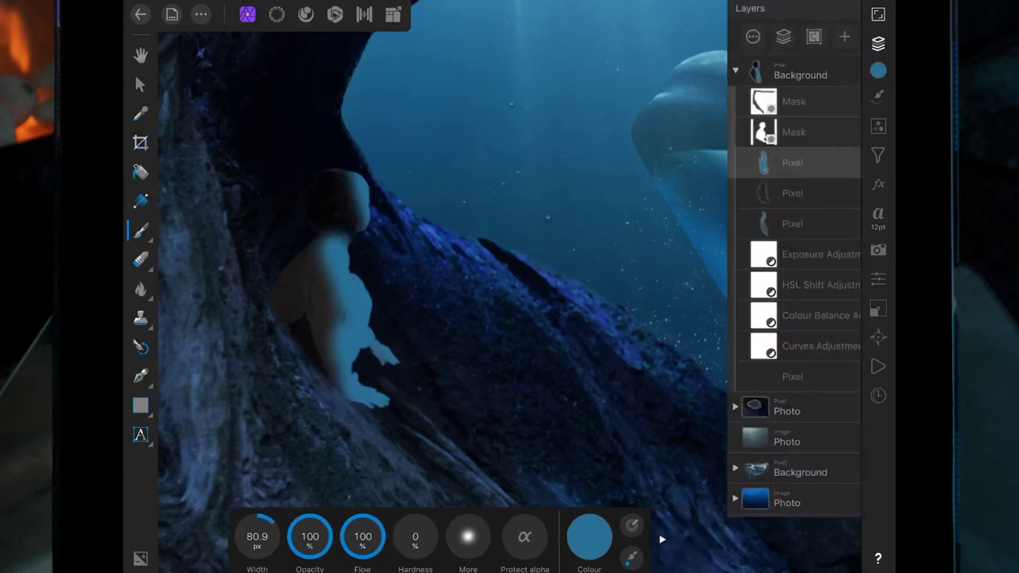
left_click(796, 159)
left_click(772, 113)
mouse_move(676, 219)
left_mouse_down()
mouse_move(677, 103)
mouse_move(693, 24)
left_mouse_up()
left_click(643, 183)
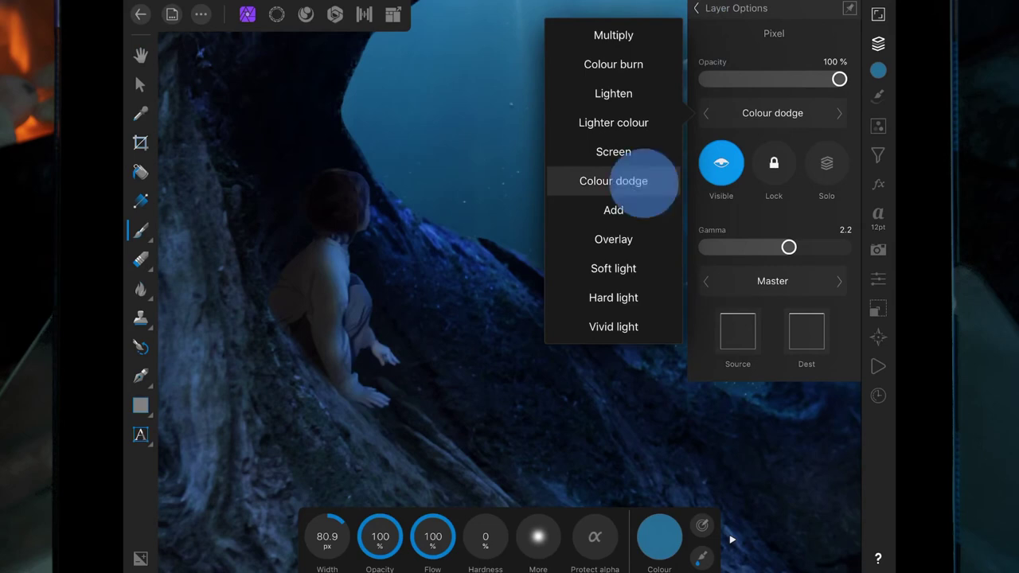
left_click_drag(828, 79, 762, 79)
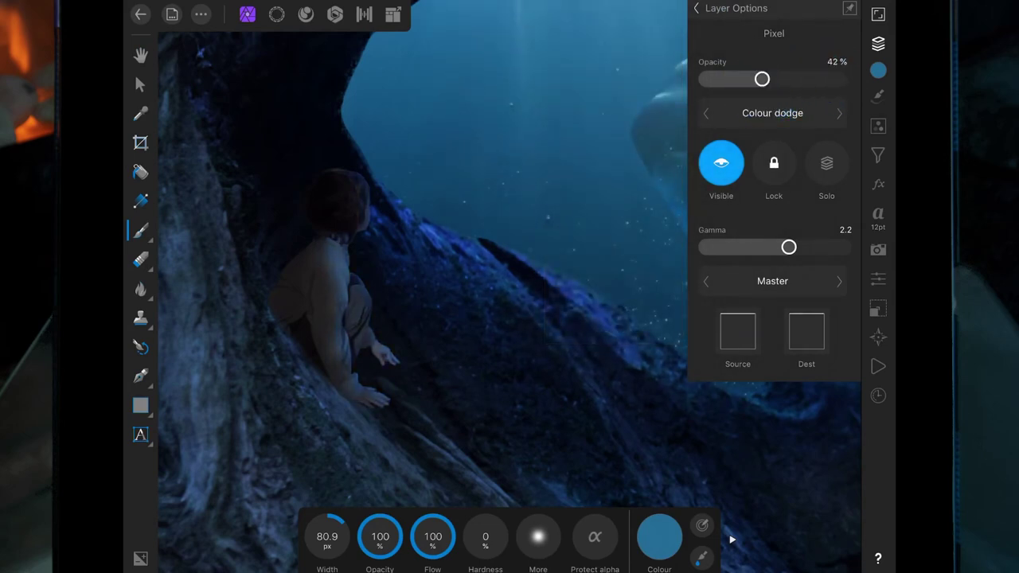
left_click(697, 8)
left_click(878, 43)
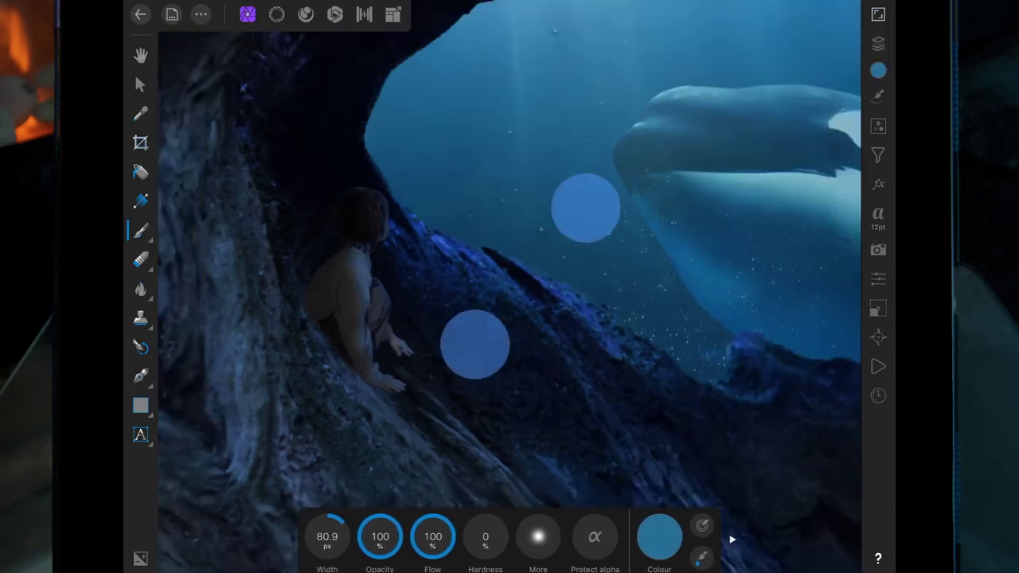
- Review the glow and fade the rim light layer further to 19% opacity
scroll(486, 306, "down", 5)
scroll(484, 307, "right", 3)
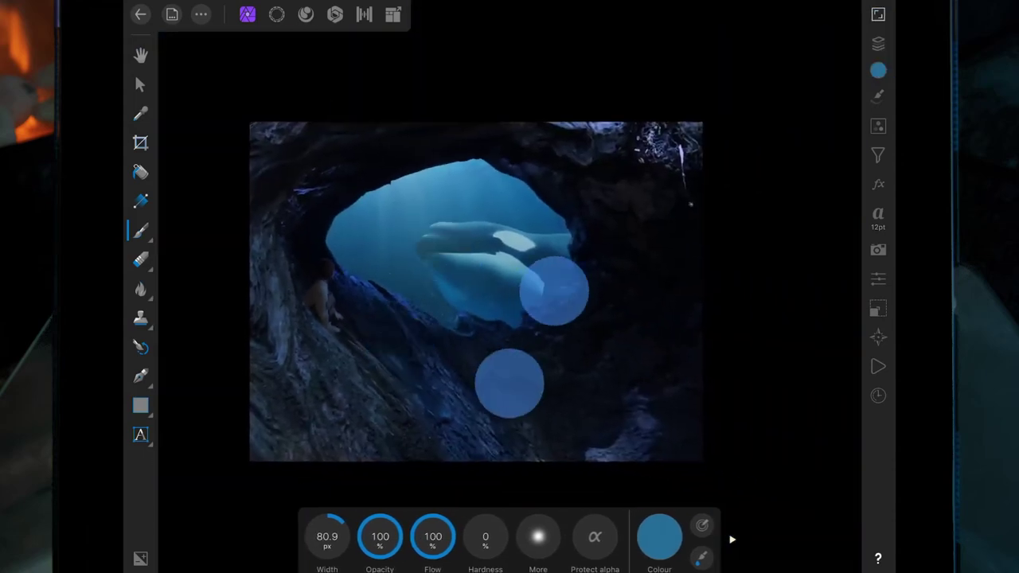
scroll(531, 337, "up", 5)
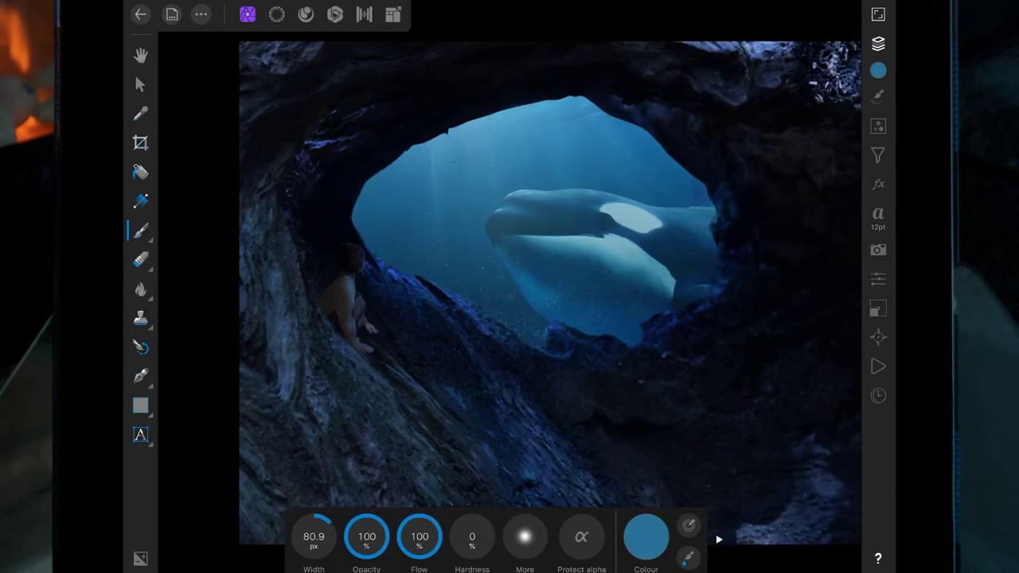
left_click(878, 43)
left_click(788, 159)
mouse_move(762, 79)
left_mouse_down()
mouse_move(709, 78)
mouse_move(731, 79)
left_mouse_up()
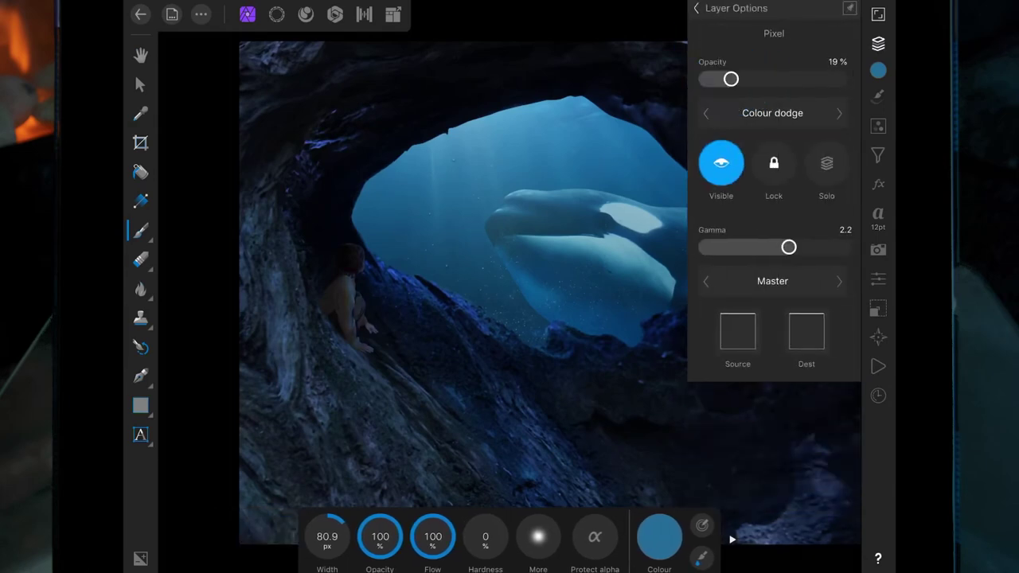
left_click(696, 8)
left_click(878, 43)
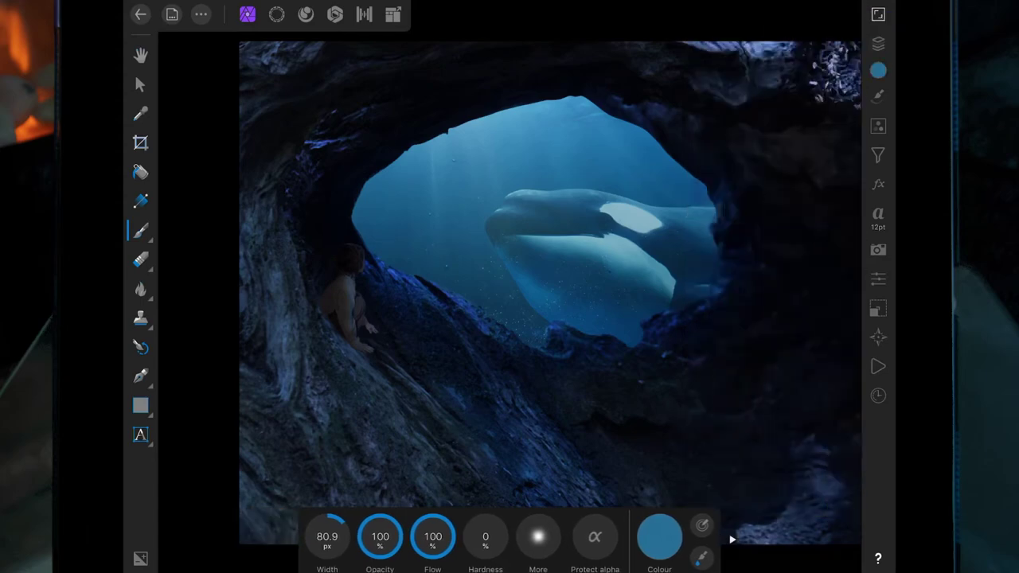
left_click_drag(503, 293, 509, 286)
scroll(502, 287, "down", 3)
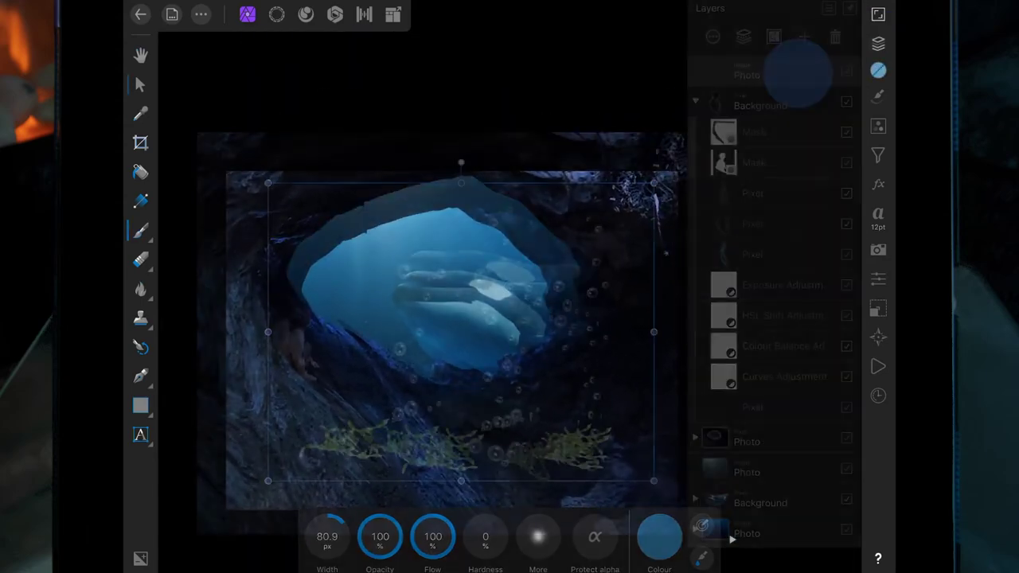
- Move the bubbles Photo layer lower in the stack, rotate it about 45° and shift it up-left
left_click_drag(798, 74, 780, 446)
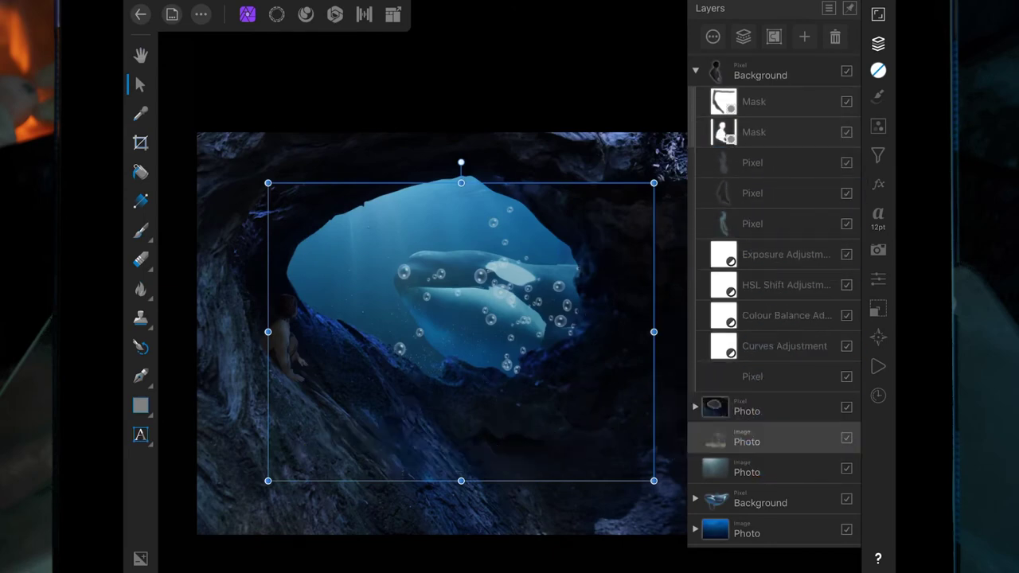
mouse_move(461, 162)
left_mouse_down()
mouse_move(582, 121)
mouse_move(697, 123)
left_mouse_up()
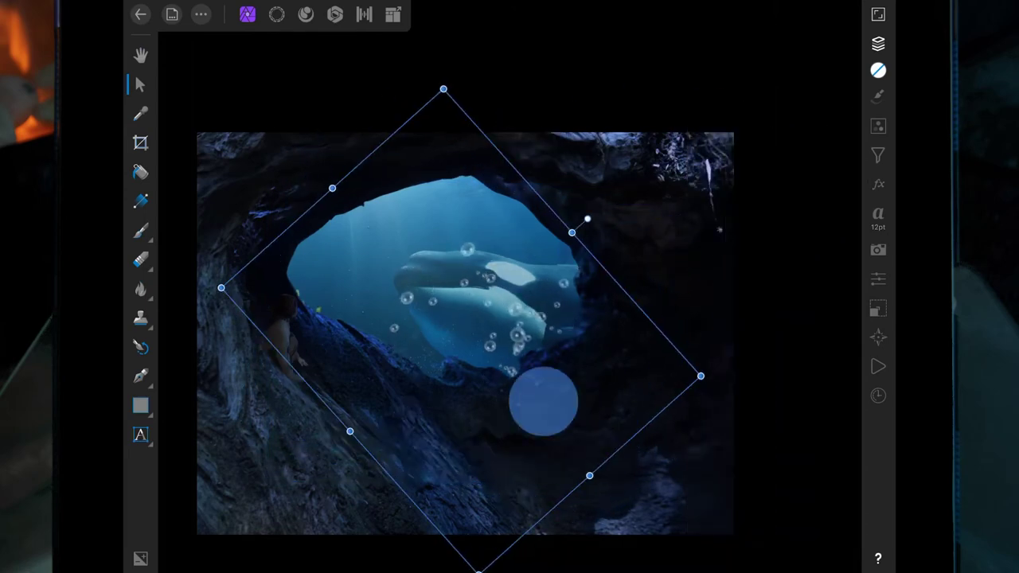
mouse_move(541, 401)
left_mouse_down()
mouse_move(395, 306)
mouse_move(342, 342)
mouse_move(382, 353)
mouse_move(368, 351)
left_mouse_up()
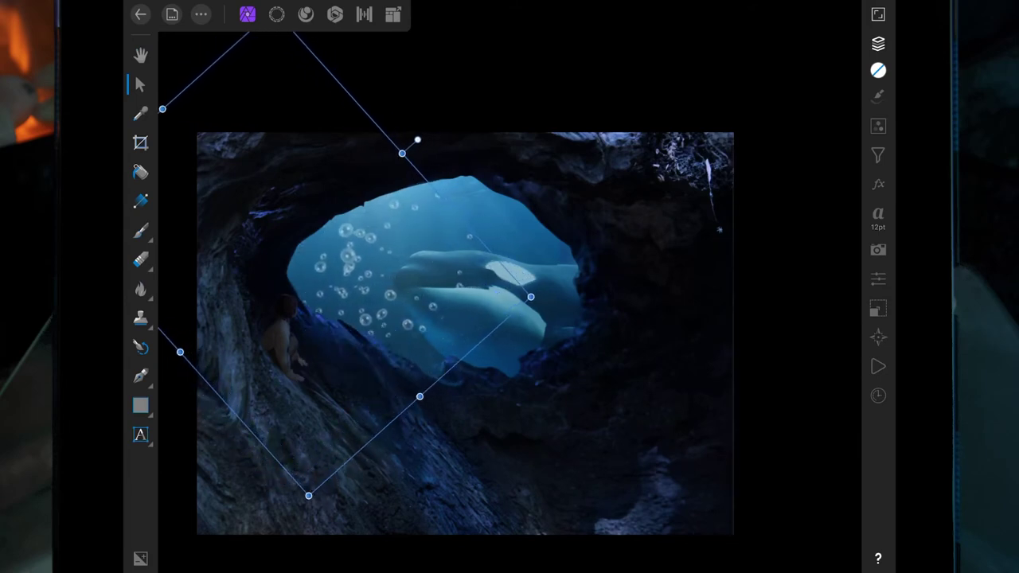
- Set the bubbles layer to Screen blend mode at 24% opacity
left_click(878, 43)
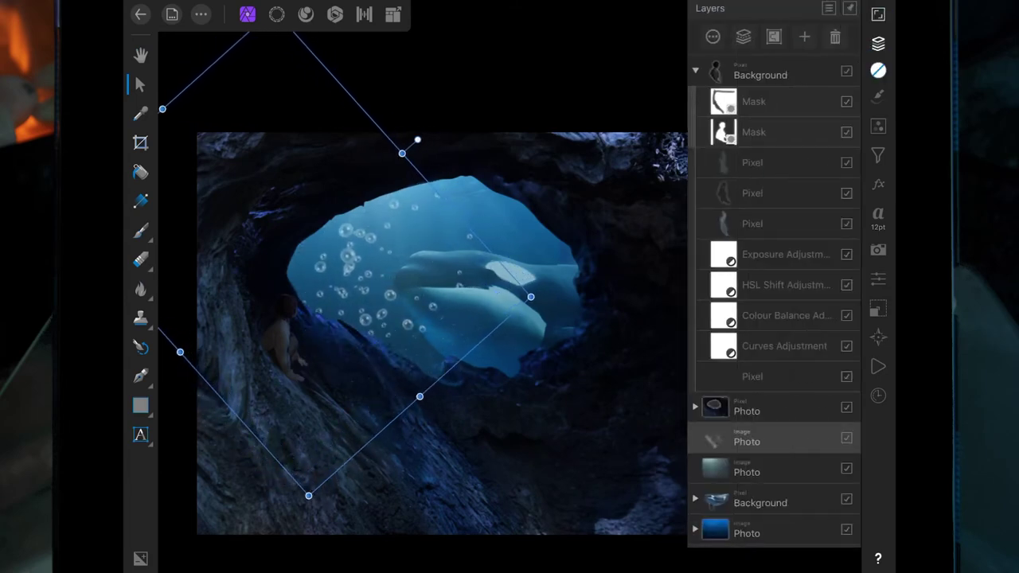
left_click(765, 438)
left_click(773, 113)
left_click_drag(640, 271, 692, 161)
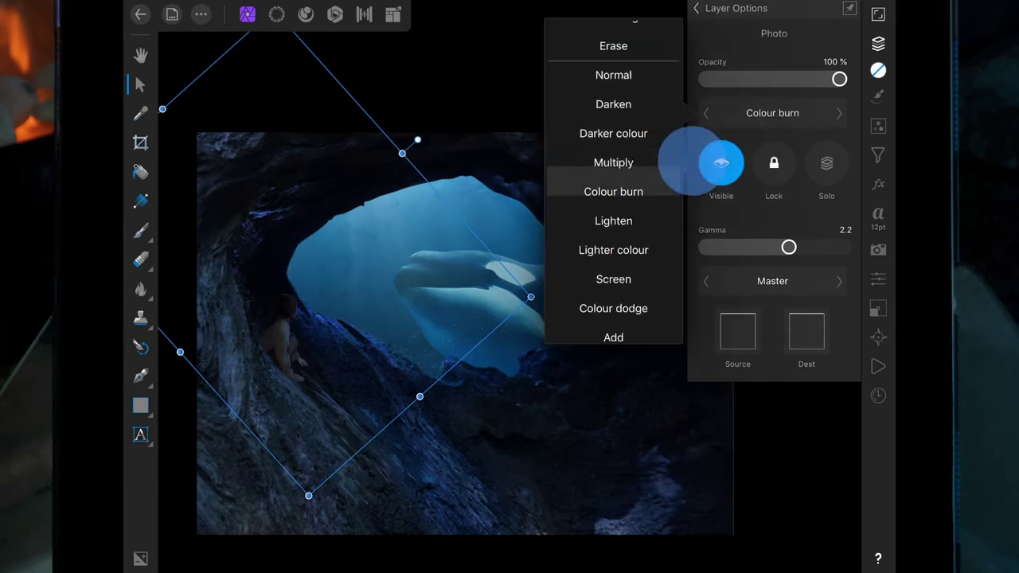
left_click(610, 266)
left_click_drag(839, 79, 747, 79)
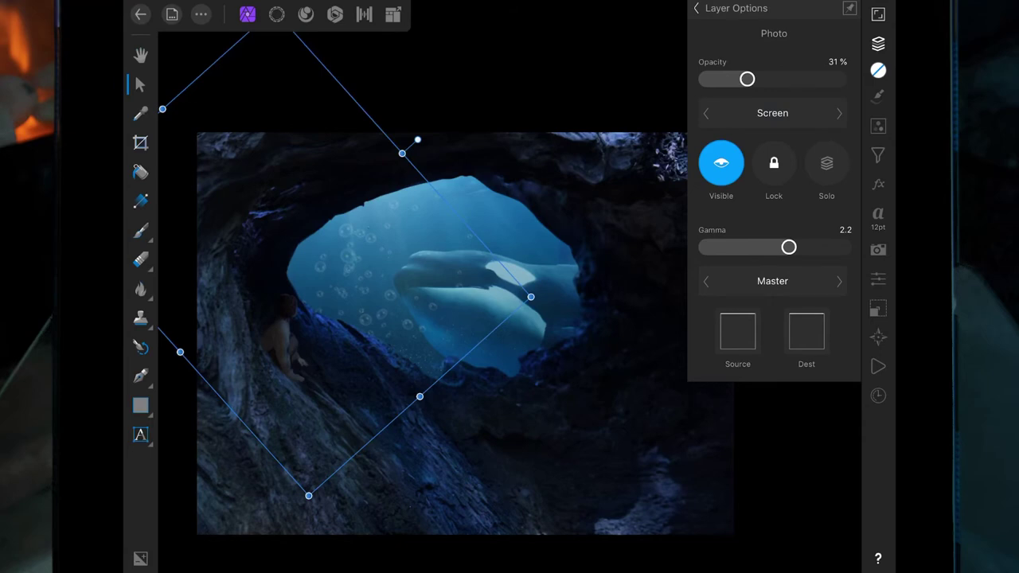
left_click_drag(746, 79, 738, 79)
left_click(697, 7)
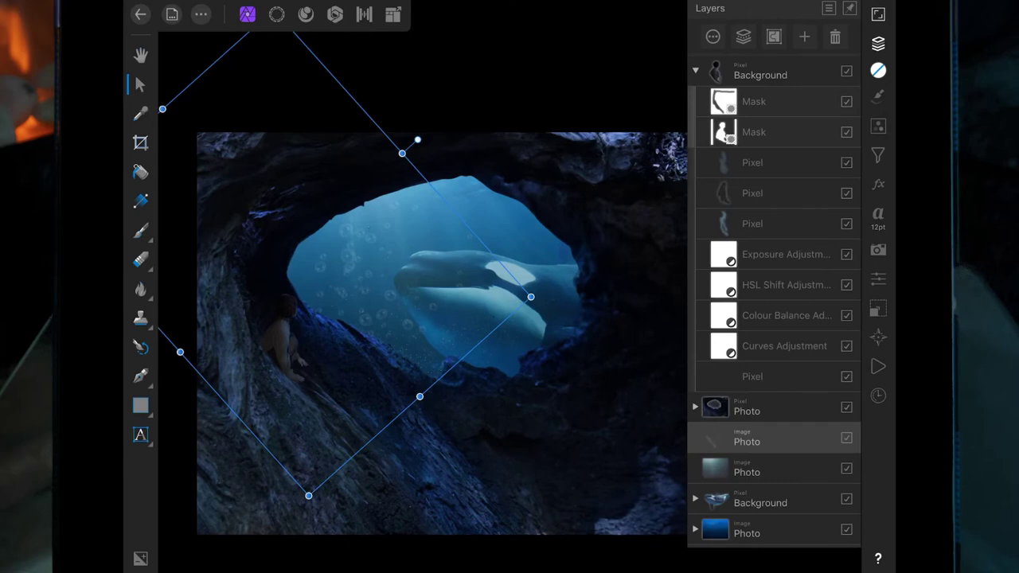
left_click(694, 407)
- Select the blue pixel layer within the Photo group and fade its opacity from about 31% down to 12%
left_click_drag(773, 402, 773, 319)
left_click(752, 418)
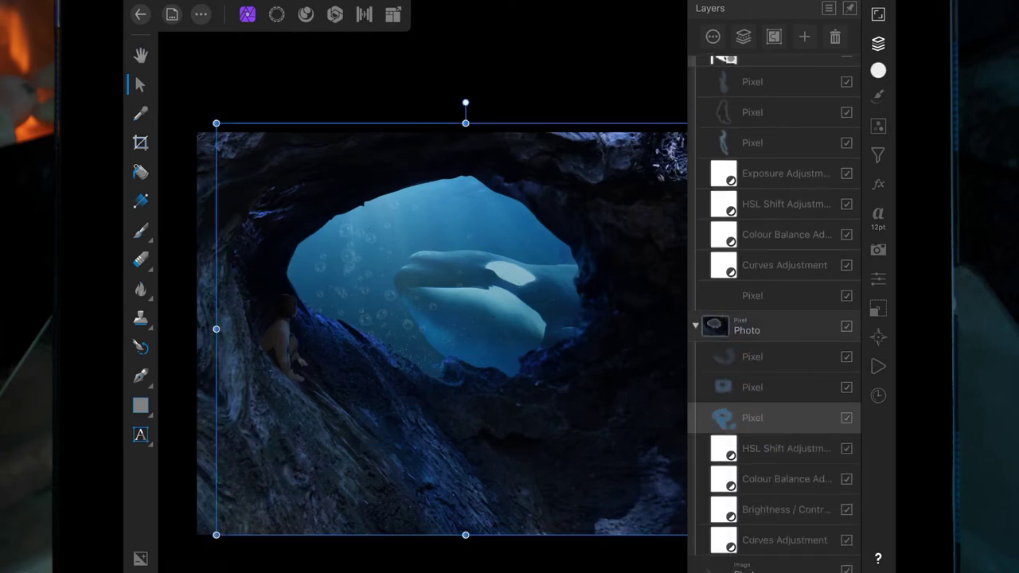
left_click(712, 37)
mouse_move(788, 78)
left_mouse_down()
mouse_move(739, 78)
mouse_move(753, 79)
left_mouse_up()
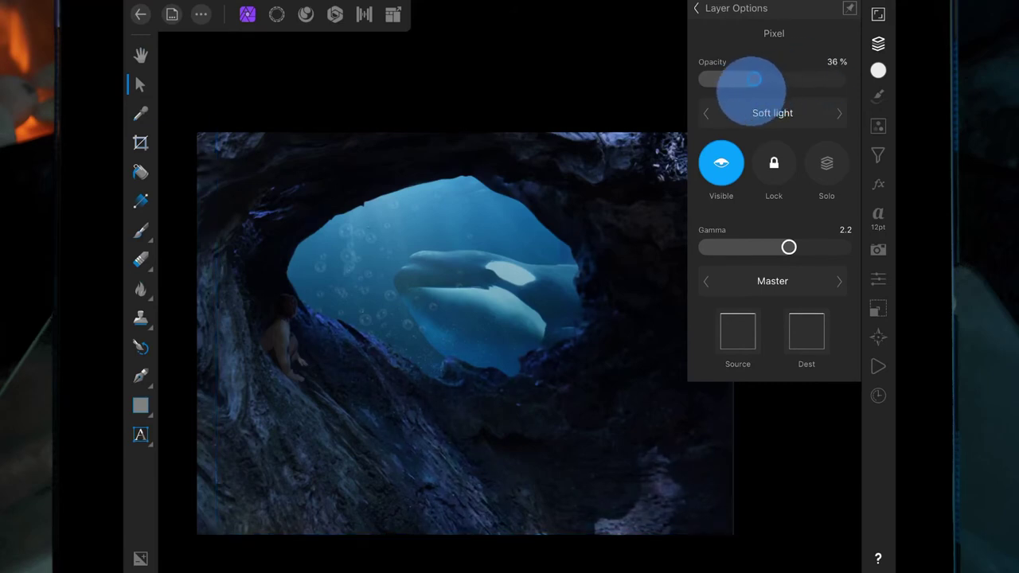
mouse_move(753, 79)
left_mouse_down()
mouse_move(762, 79)
mouse_move(743, 78)
left_mouse_up()
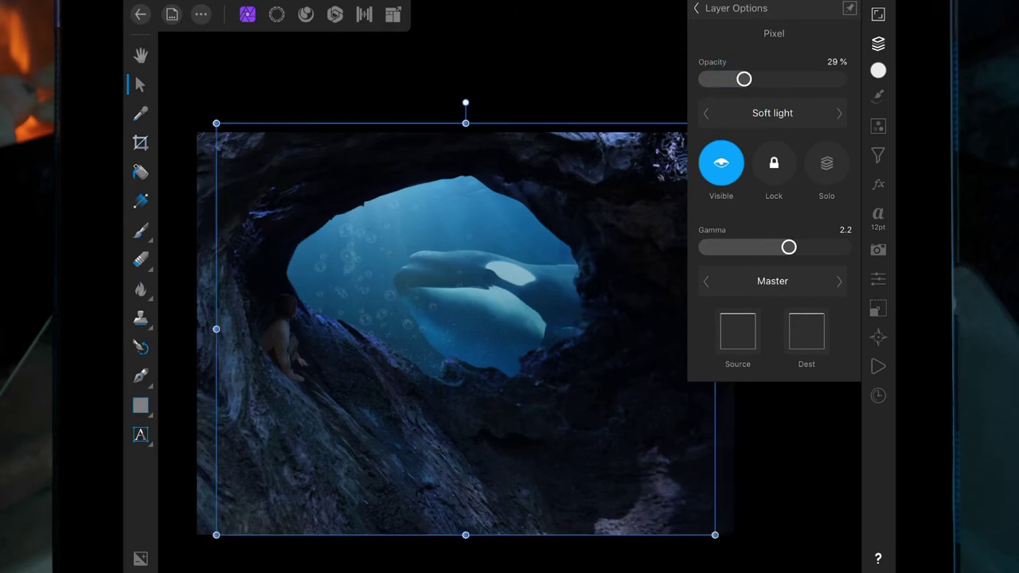
left_click_drag(744, 79, 720, 79)
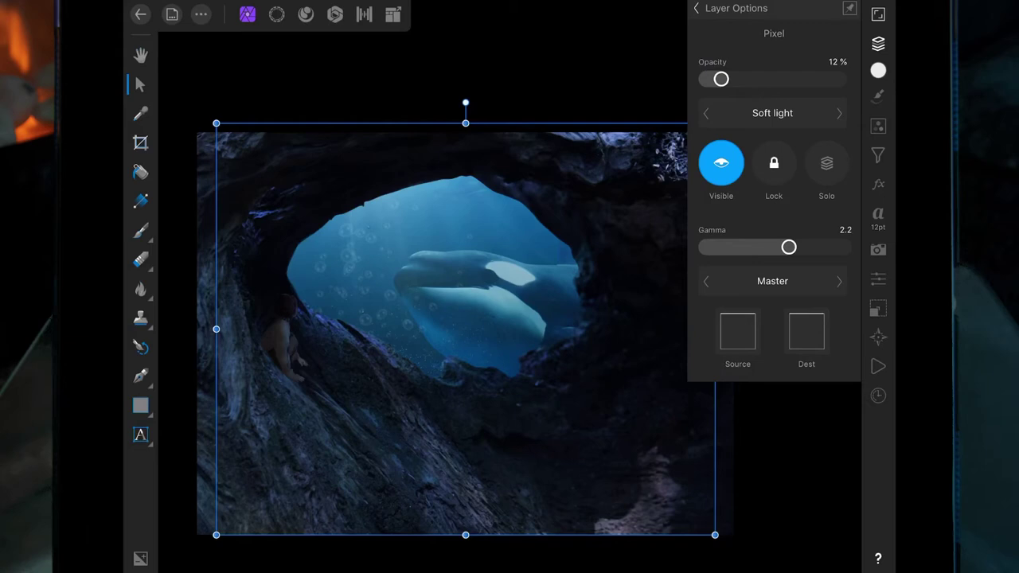
- Set the soft-light layer to 16% opacity, collapse both layer groups and select Background
left_click_drag(721, 78, 726, 79)
left_click(696, 8)
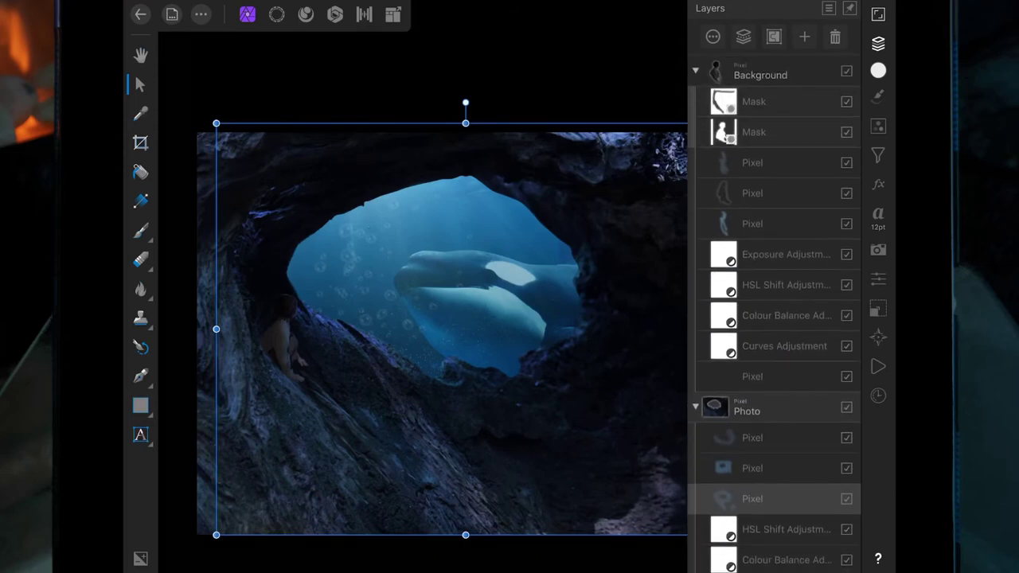
left_click(695, 72)
left_click(695, 101)
left_click(796, 71)
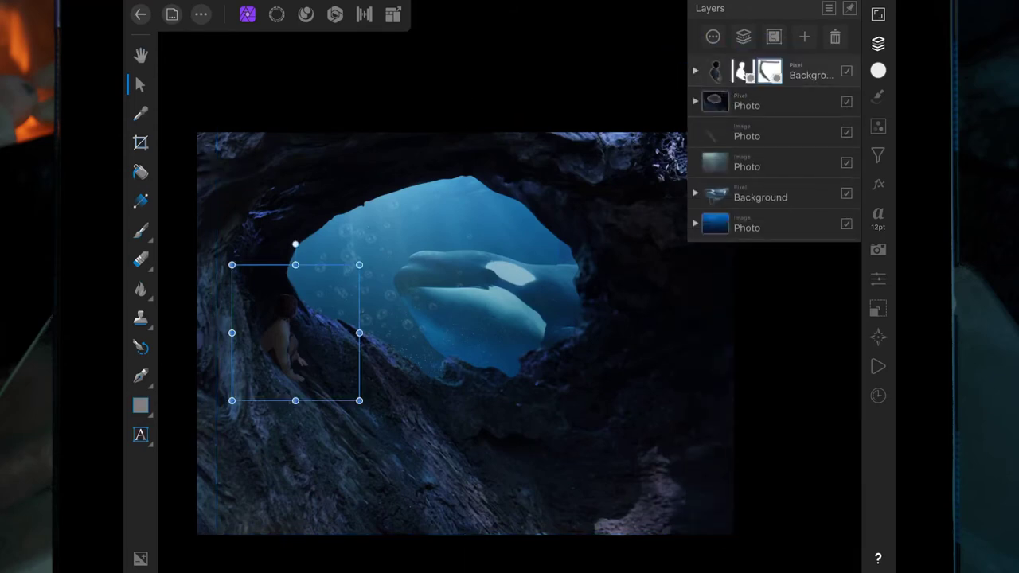
- Add a Colour Balance adjustment and push its shadows toward blue
left_click(878, 125)
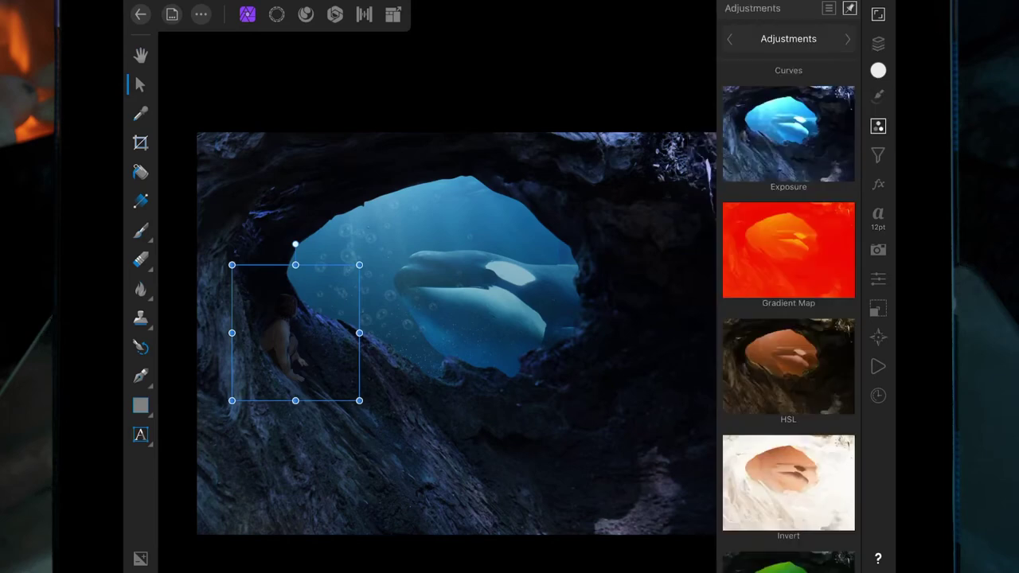
scroll(788, 318, "up", 2)
scroll(789, 319, "up", 3)
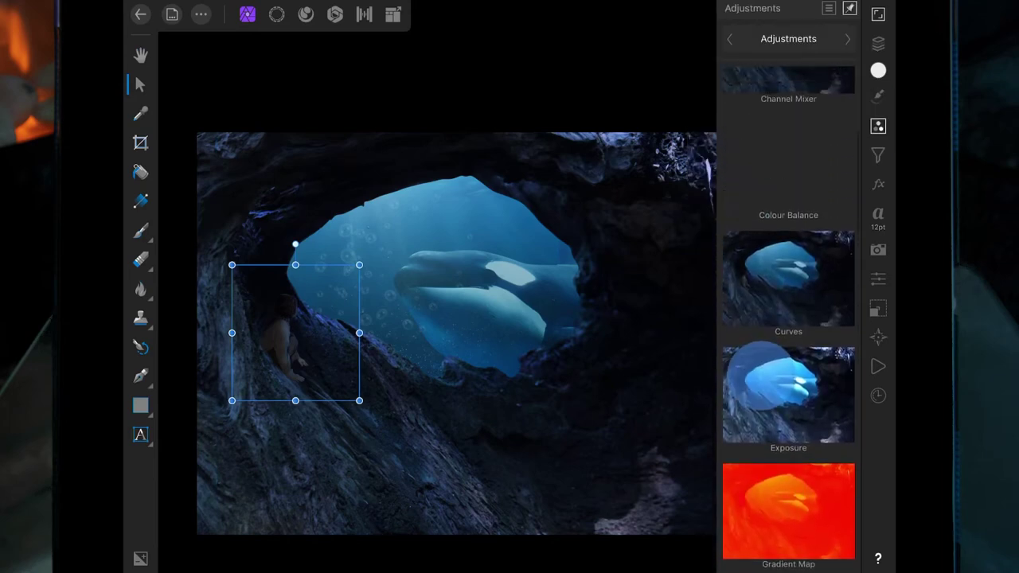
left_click(788, 163)
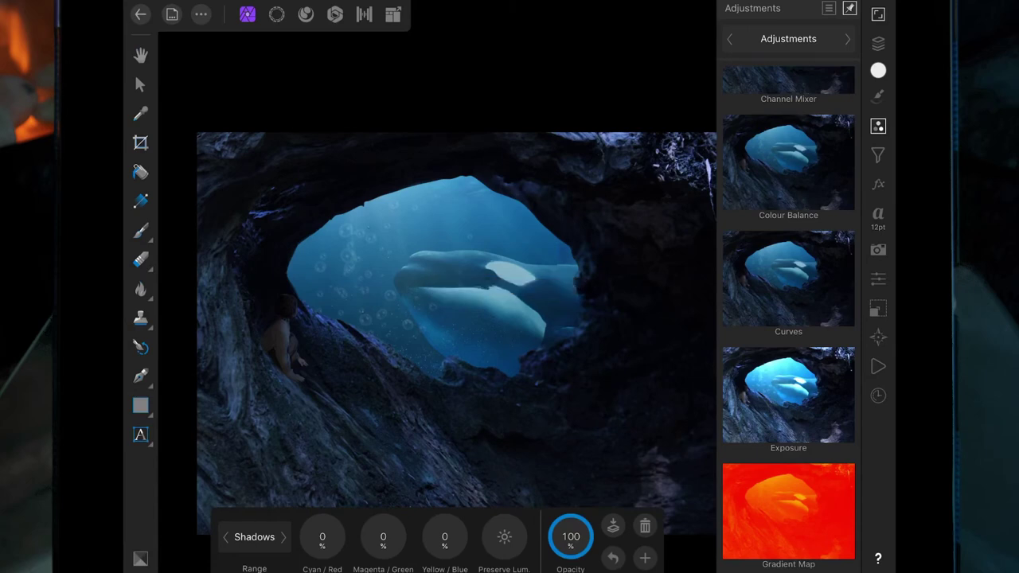
left_click_drag(445, 537, 481, 513)
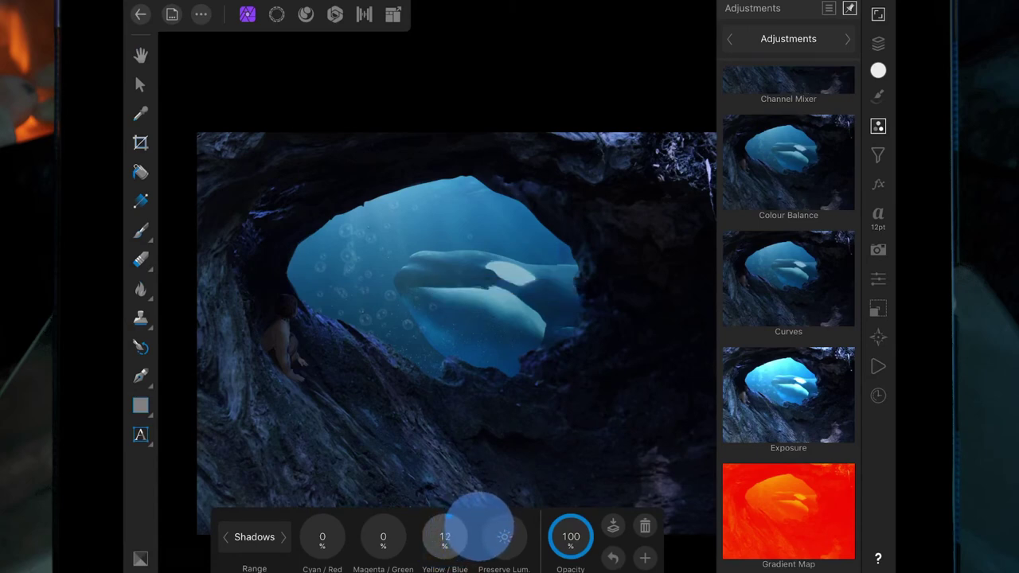
left_click_drag(482, 514, 509, 517)
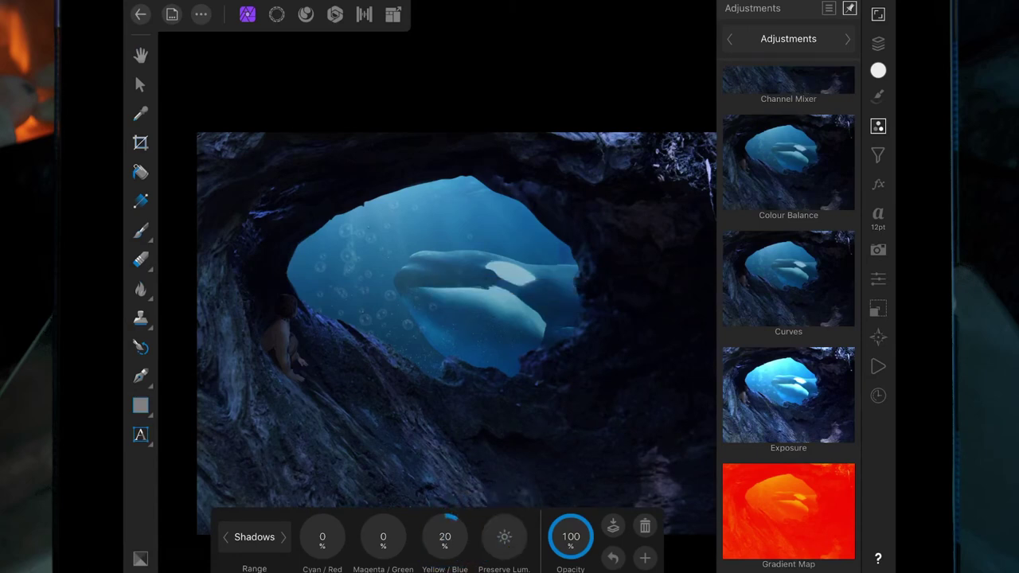
- Shift the Colour Balance highlights toward cyan, Cyan/Red -19
left_click(283, 536)
left_click(284, 537)
left_click_drag(323, 537, 305, 539)
left_click_drag(322, 536, 259, 540)
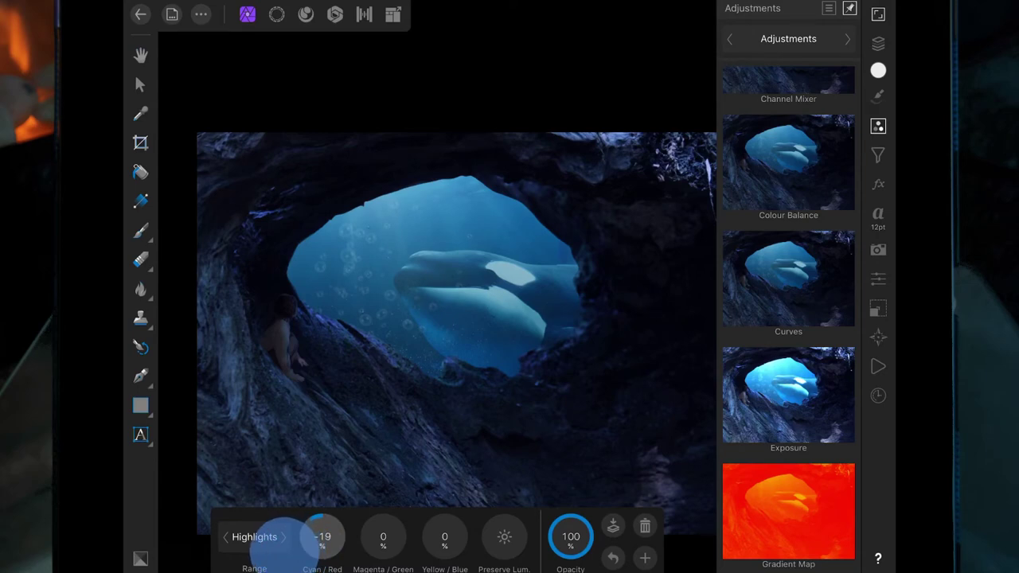
- Set the shadows to Yellow/Blue 27 and Magenta/Green -1
left_click(284, 536)
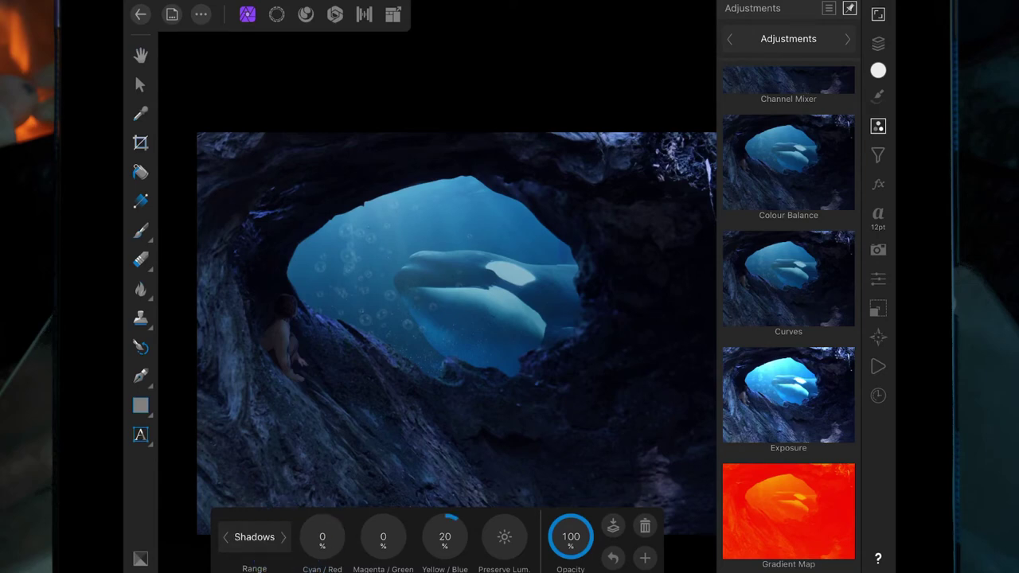
left_click_drag(445, 537, 471, 535)
left_click_drag(383, 537, 374, 539)
left_click(383, 536)
left_click(383, 537)
left_click_drag(383, 536, 389, 534)
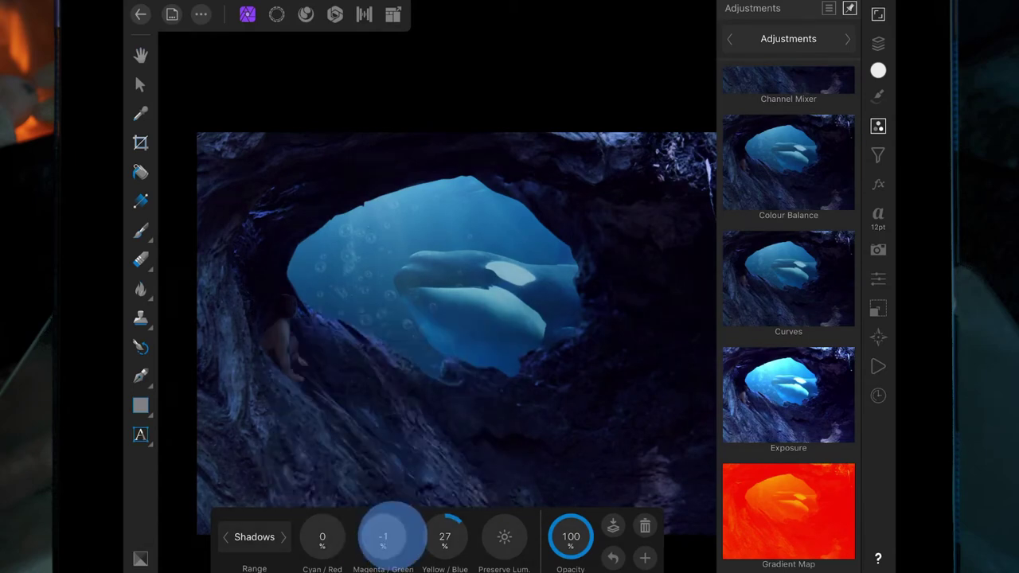
left_click(879, 43)
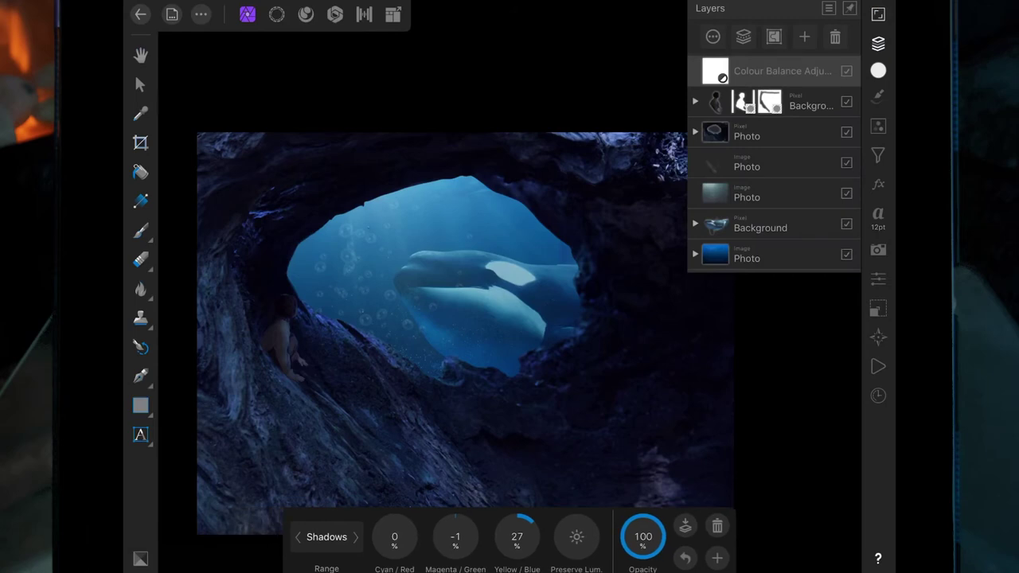
left_click(804, 36)
- On a new pixel layer, paint a large soft light-blue glow over the cave opening
left_click(140, 55)
left_click(140, 231)
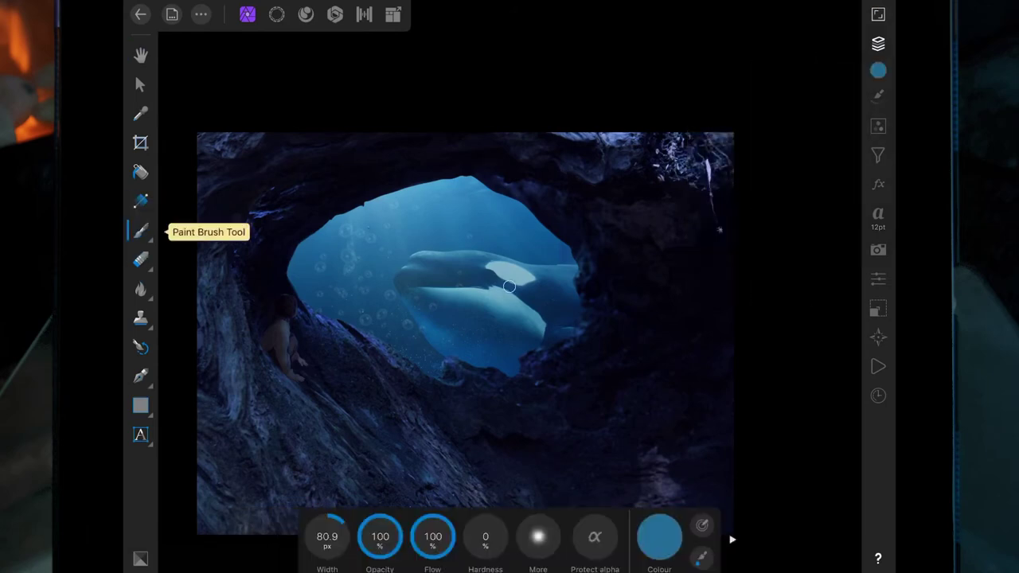
left_click(659, 535)
left_click_drag(647, 408, 668, 388)
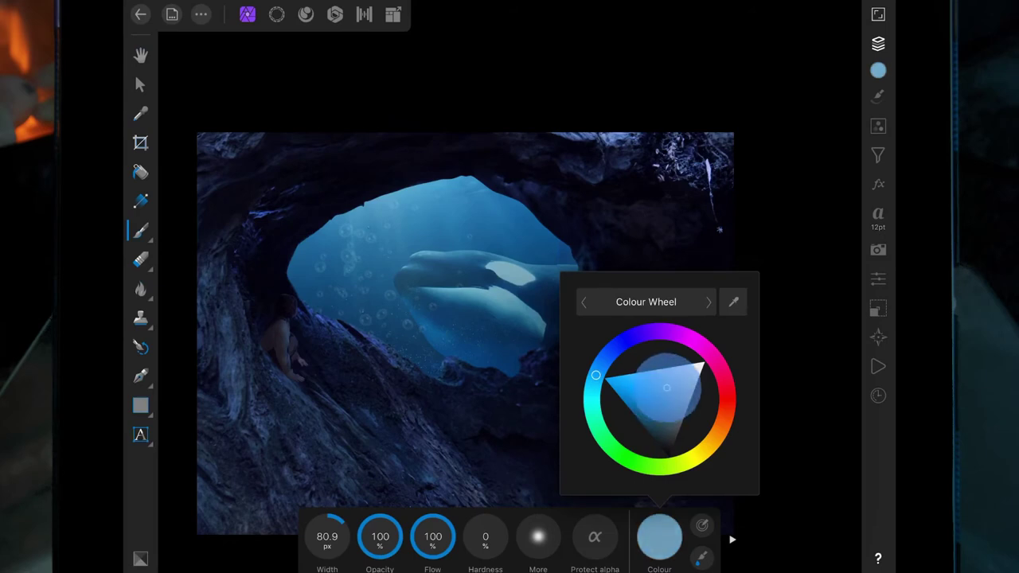
left_click(659, 536)
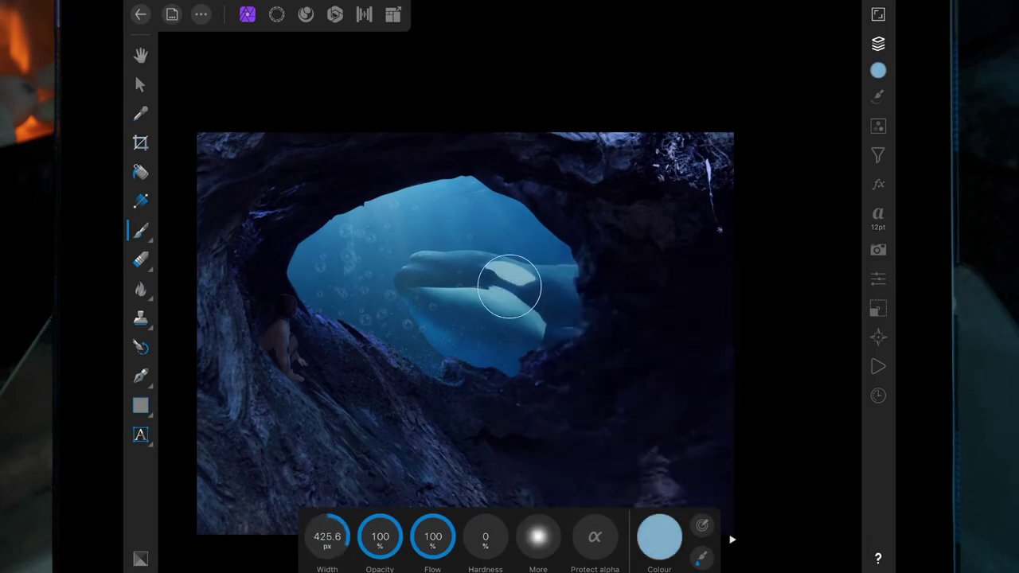
left_click_drag(327, 535, 439, 450)
left_click_drag(374, 207, 342, 175)
left_click_drag(446, 231, 494, 255)
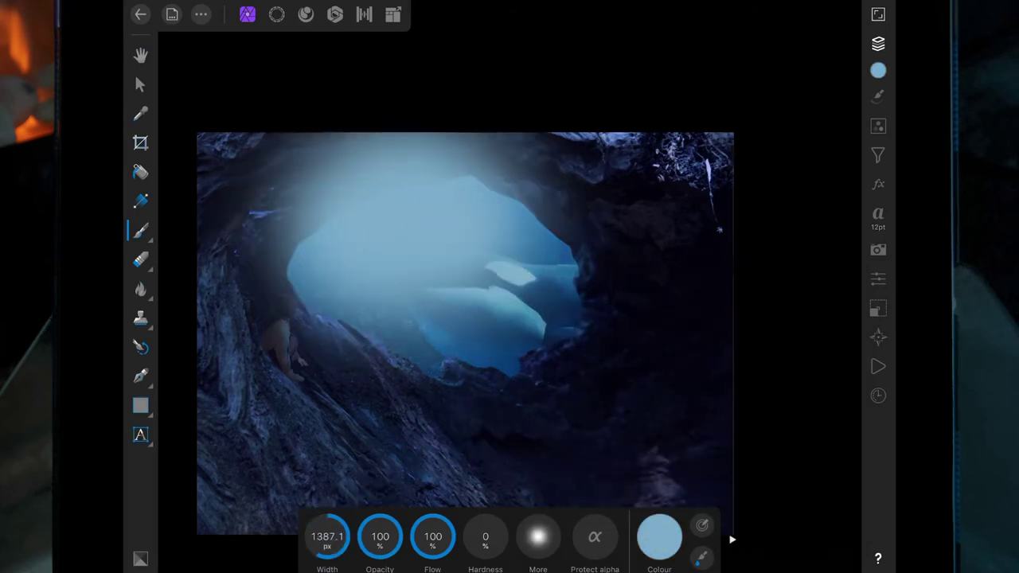
- Set the glow layer to Screen blend mode at about 23% opacity
left_click(878, 43)
left_click(716, 39)
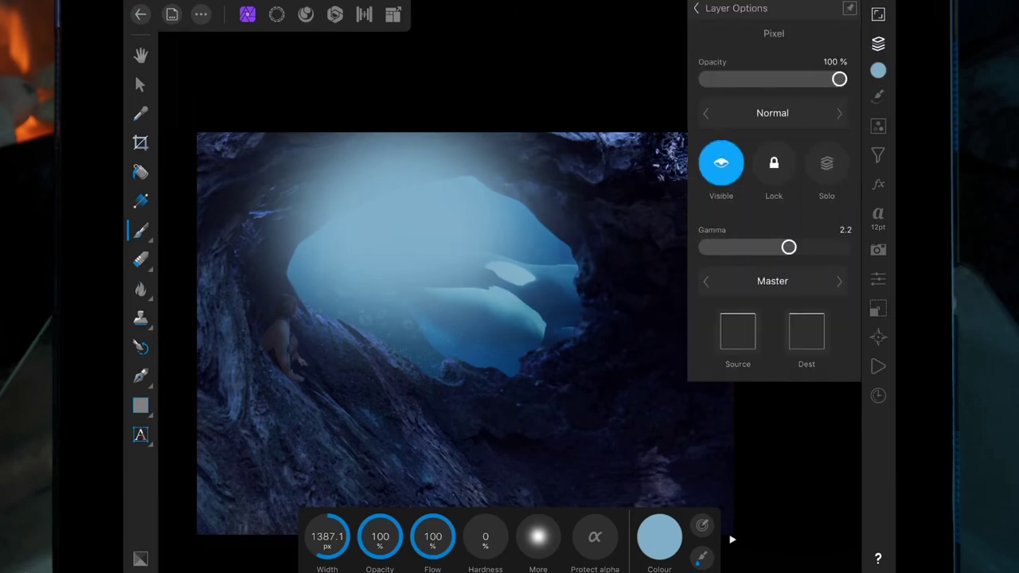
left_click(772, 113)
left_click_drag(613, 326, 613, 162)
left_click(613, 177)
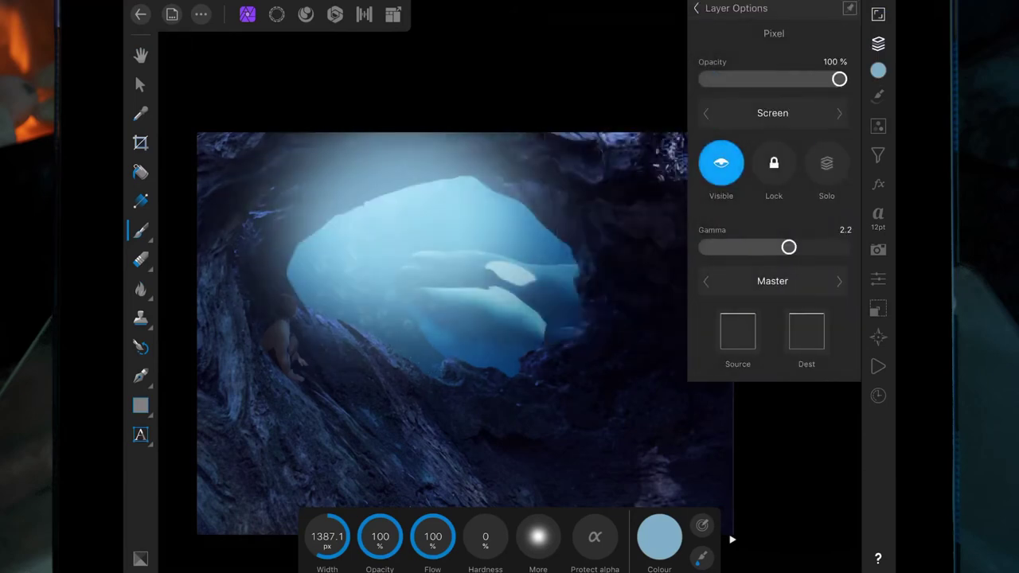
left_click_drag(839, 79, 737, 79)
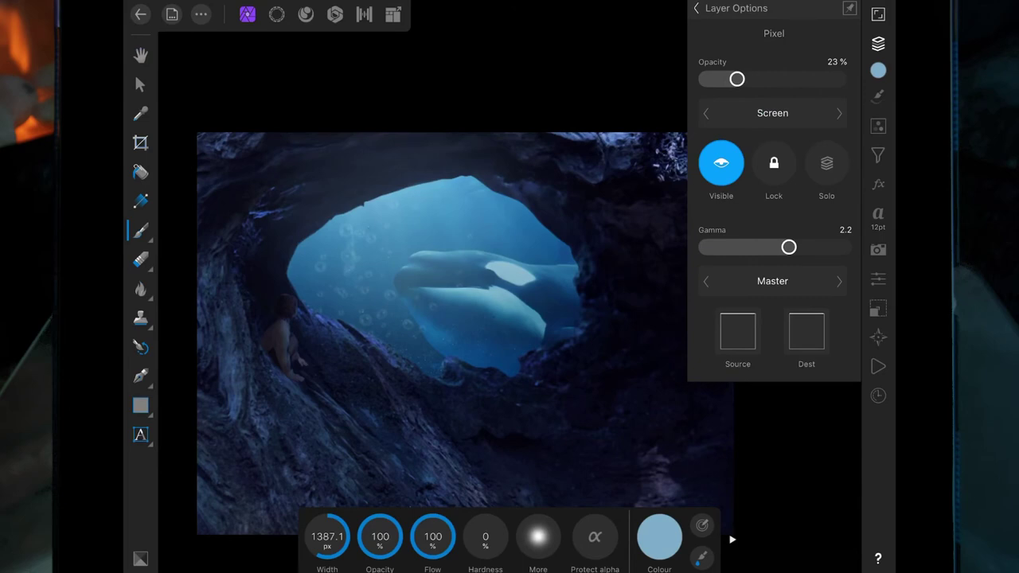
left_click(769, 11)
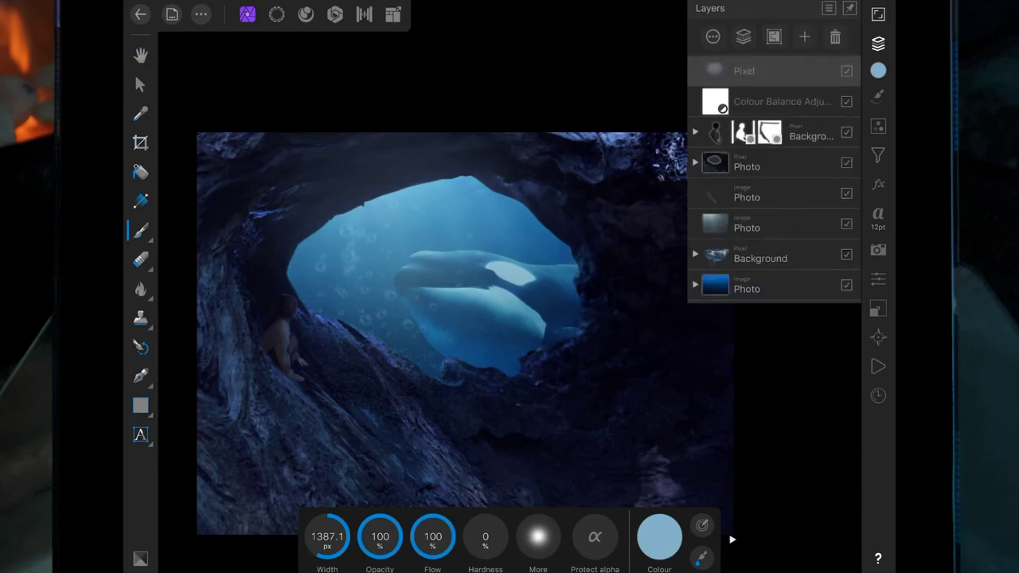
- Raise the lower pixel layer inside the Background group to 82% opacity
left_click(695, 131)
left_click(700, 239)
left_click(744, 255)
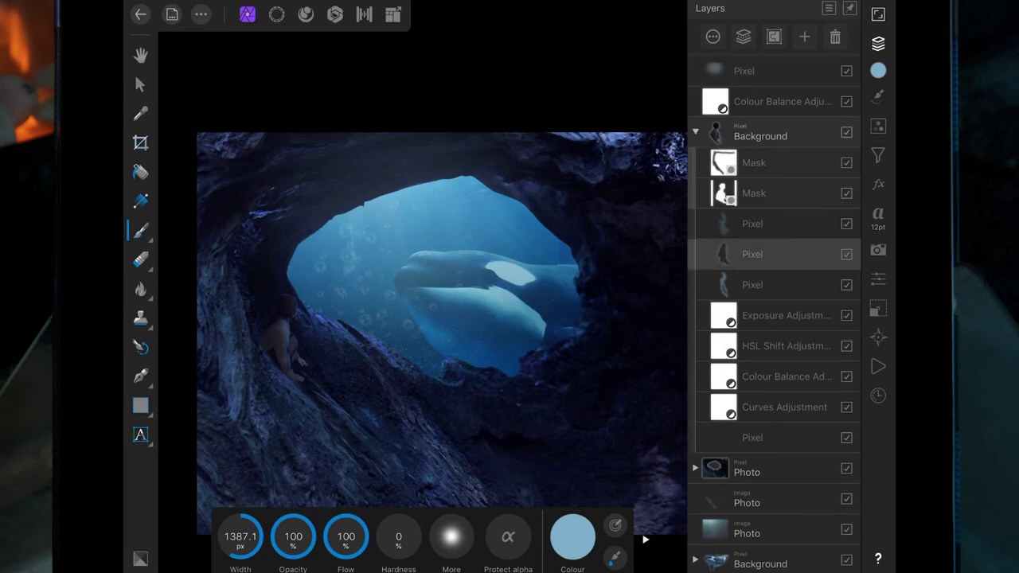
left_click(712, 36)
left_click_drag(807, 78, 816, 79)
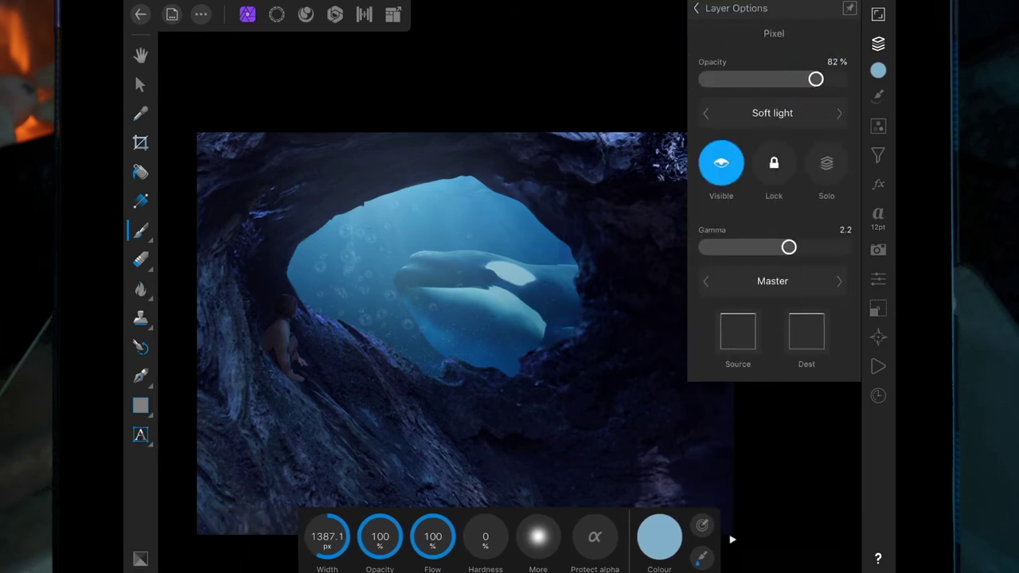
left_click(697, 8)
- On a new pixel layer, paint a dark navy tint over the girl with a ~65 px brush
left_click(716, 38)
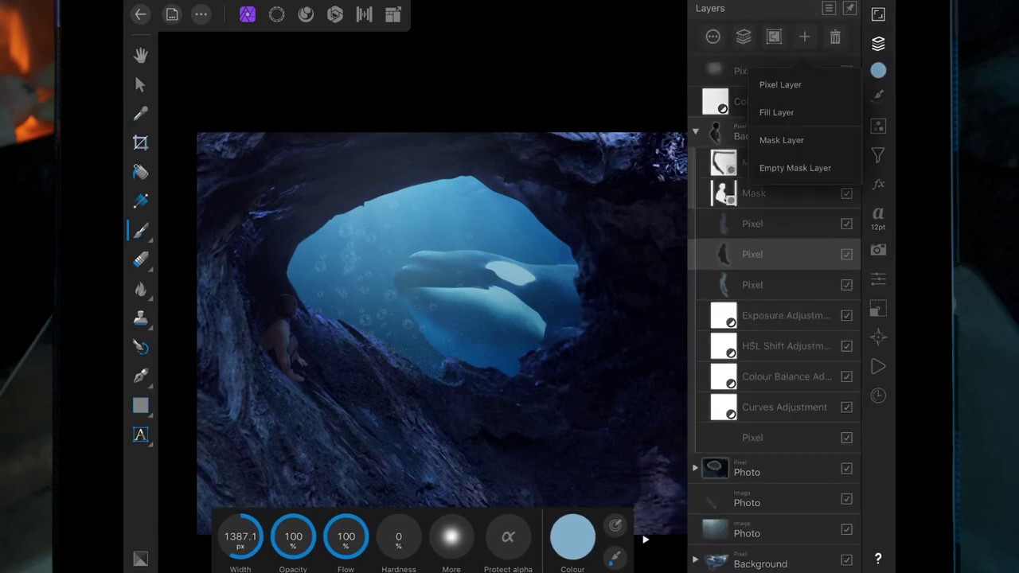
left_click(878, 44)
left_click(659, 535)
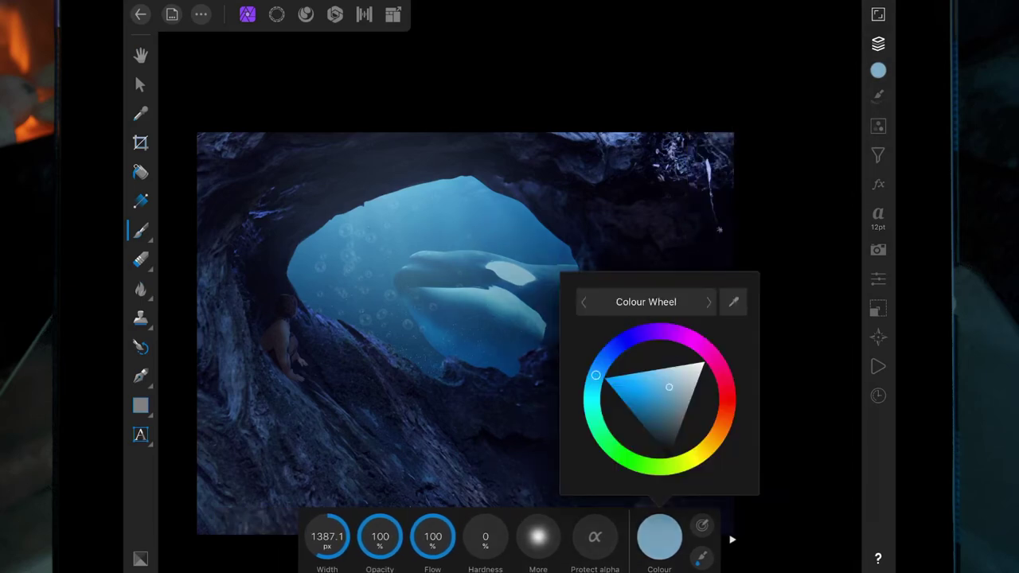
left_click_drag(669, 387, 657, 443)
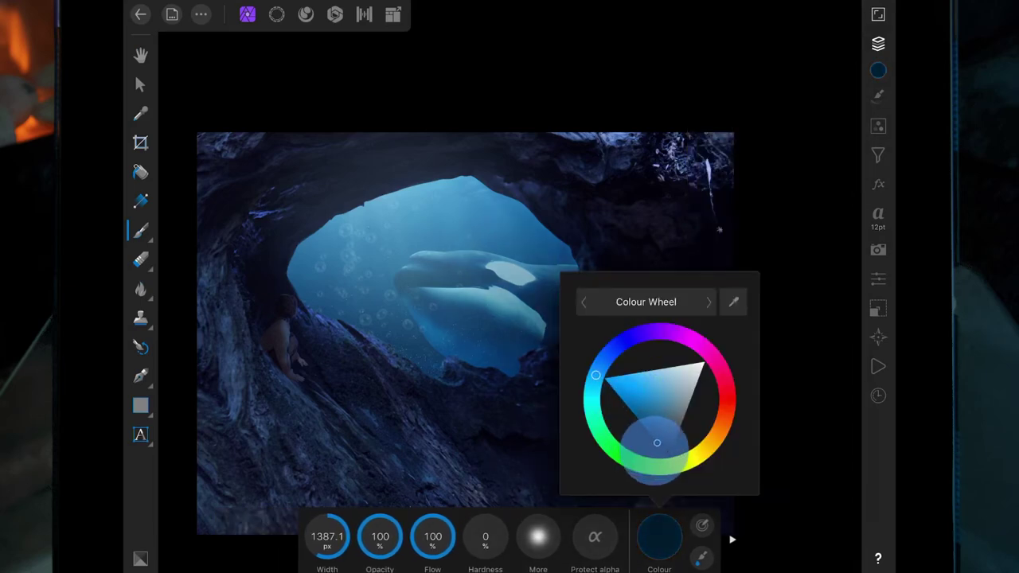
left_click_drag(657, 443, 658, 439)
left_click(659, 536)
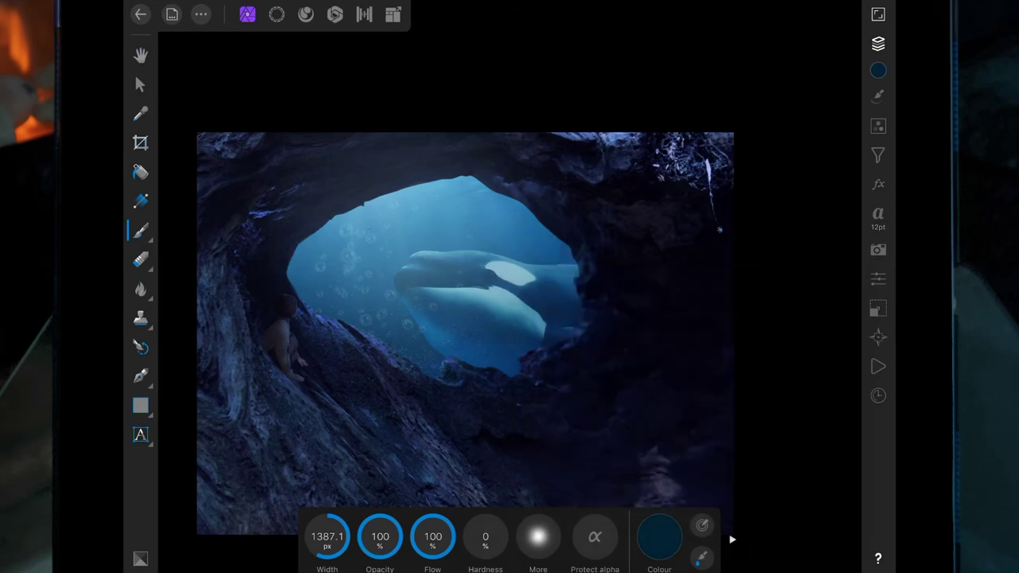
scroll(632, 355, "up", 5)
scroll(509, 287, "up", 2)
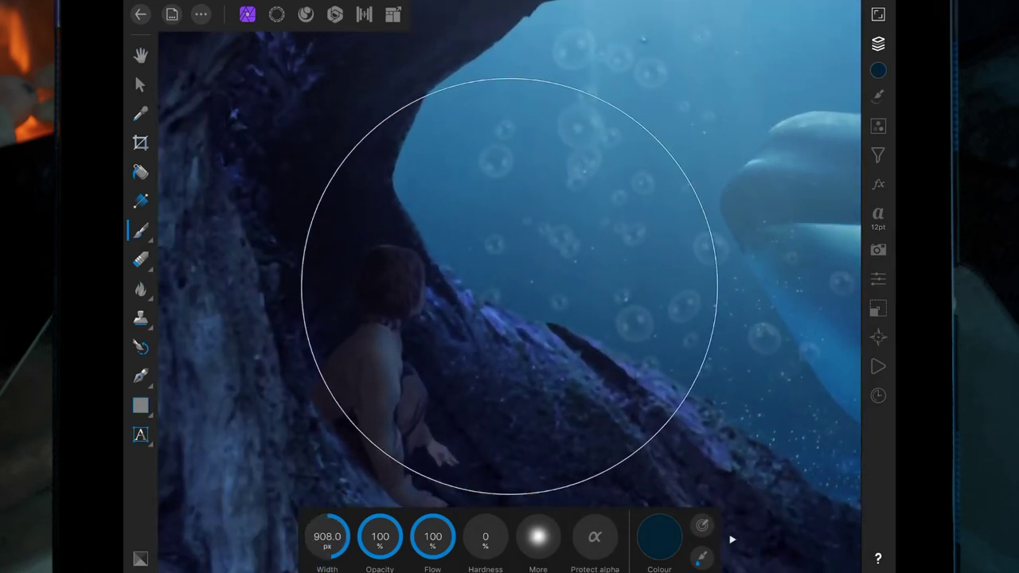
left_click_drag(327, 537, 263, 533)
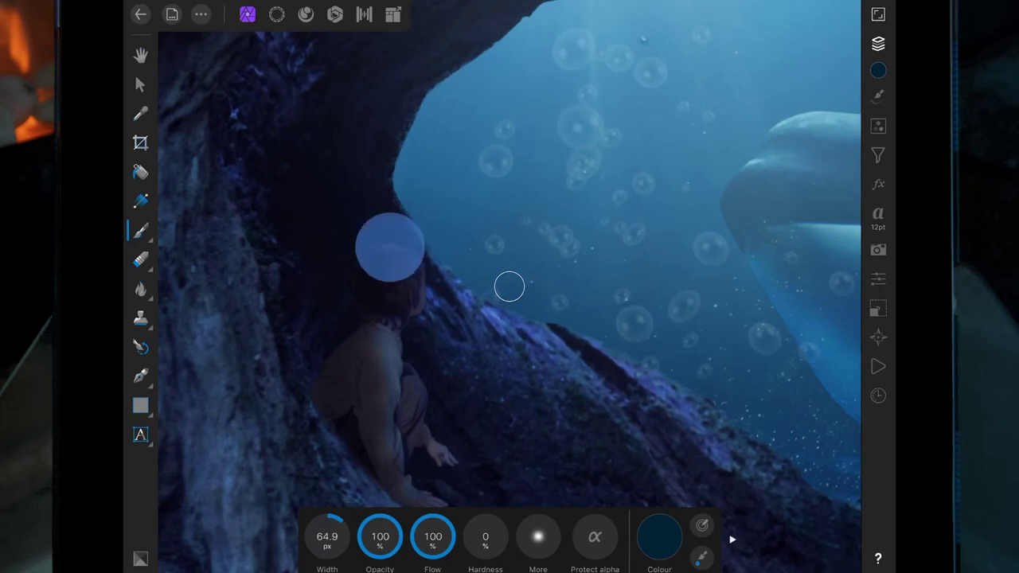
mouse_move(367, 278)
left_mouse_down()
mouse_move(327, 390)
mouse_move(362, 477)
left_mouse_up()
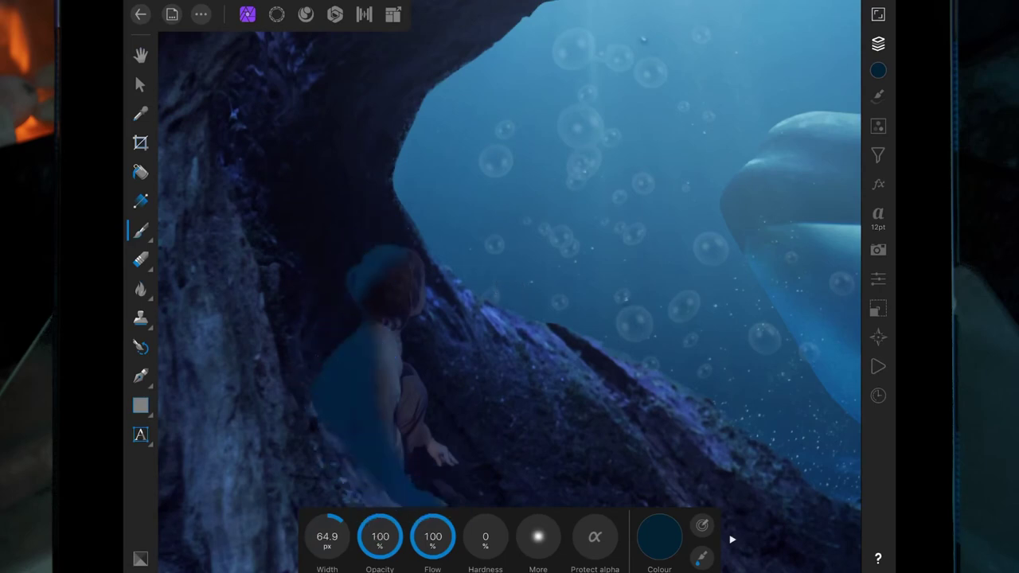
left_click(732, 539)
left_click(435, 538)
- Blend the tint layer as Soft light at reduced opacity (about 51%)
left_click(878, 43)
left_click(715, 37)
left_click(772, 113)
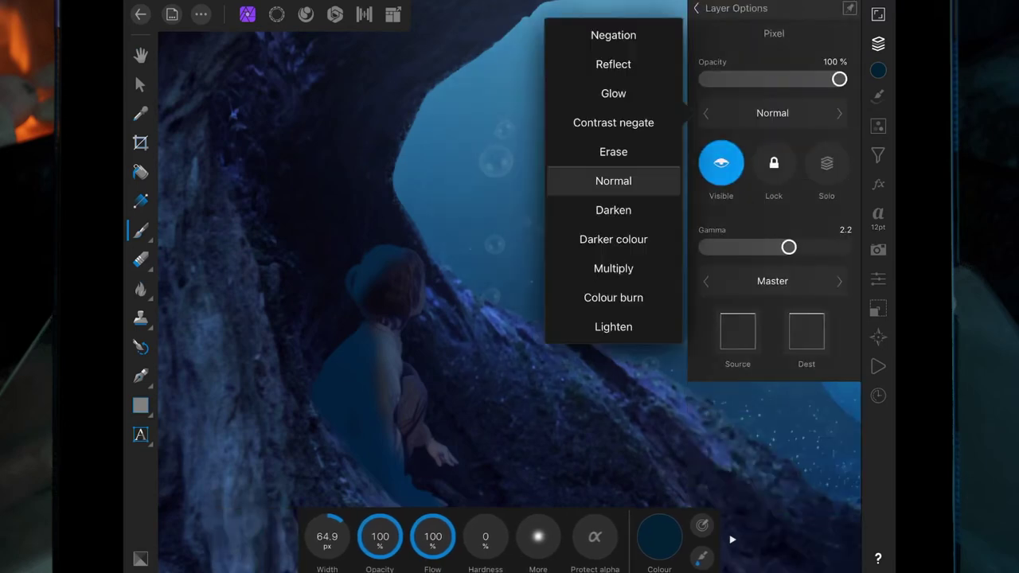
left_click_drag(613, 354, 612, 181)
left_click_drag(613, 327, 613, 182)
left_click(613, 182)
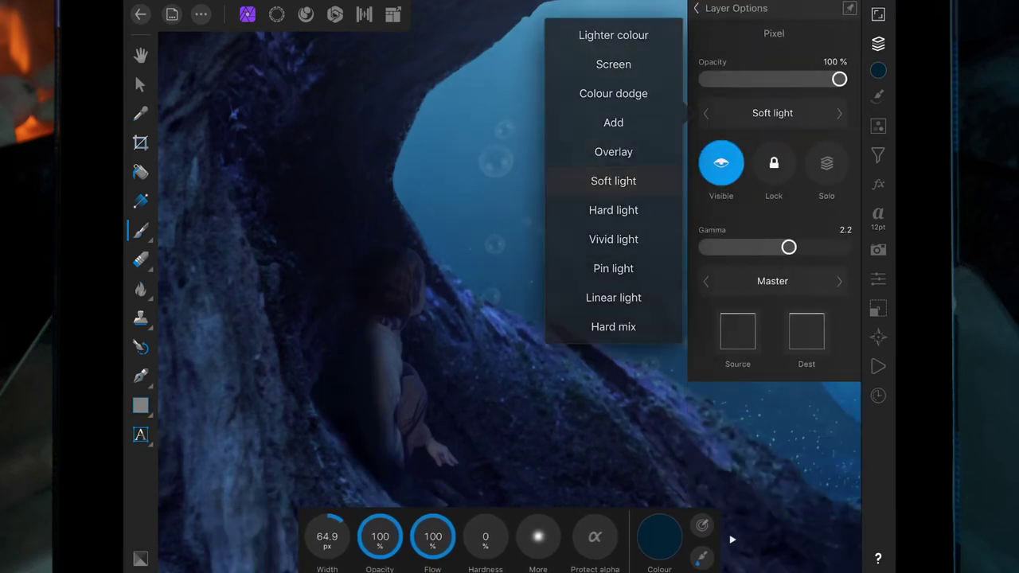
left_click_drag(839, 79, 752, 79)
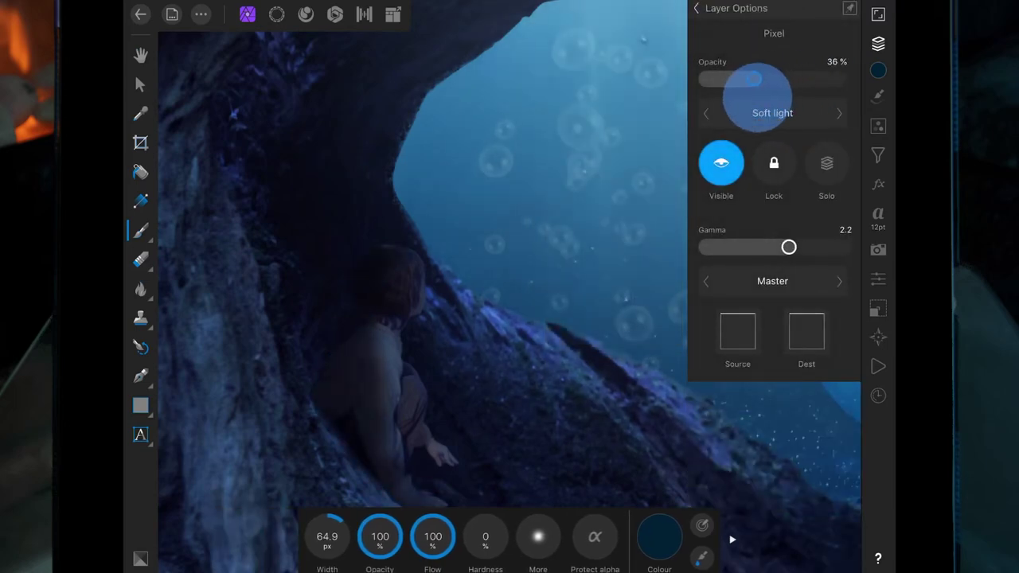
left_click(878, 43)
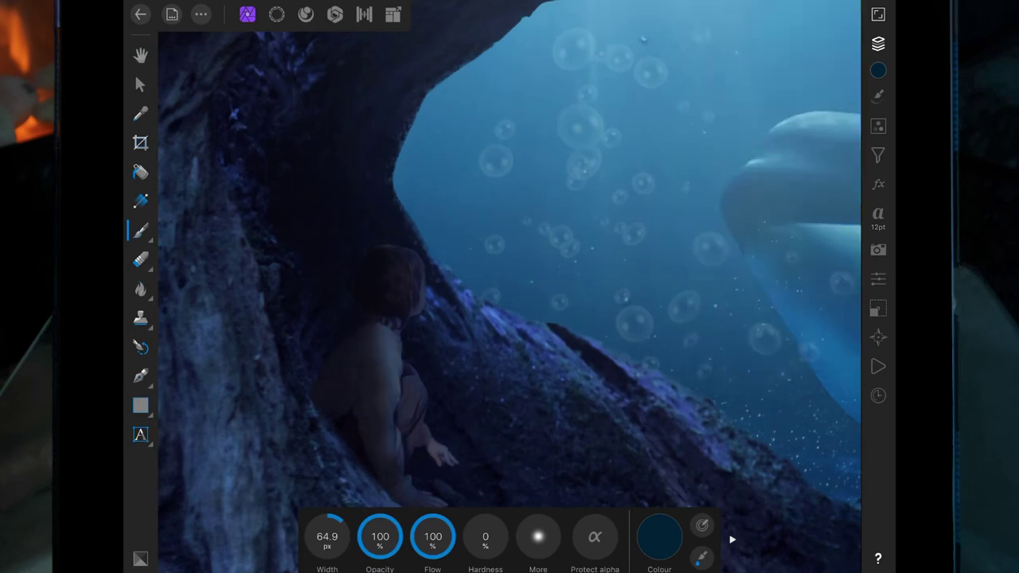
- Browse the brush stabiliser options
left_click_drag(414, 530, 342, 529)
scroll(566, 255, "down", 5)
scroll(565, 270, "down", 3)
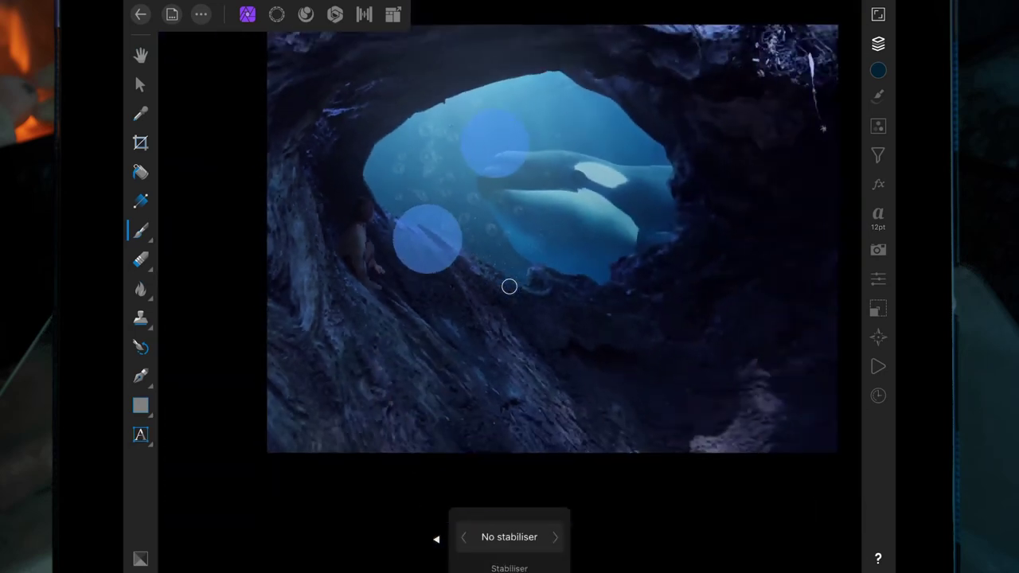
scroll(557, 303, "down", 2)
scroll(562, 368, "up", 1)
scroll(561, 368, "up", 2)
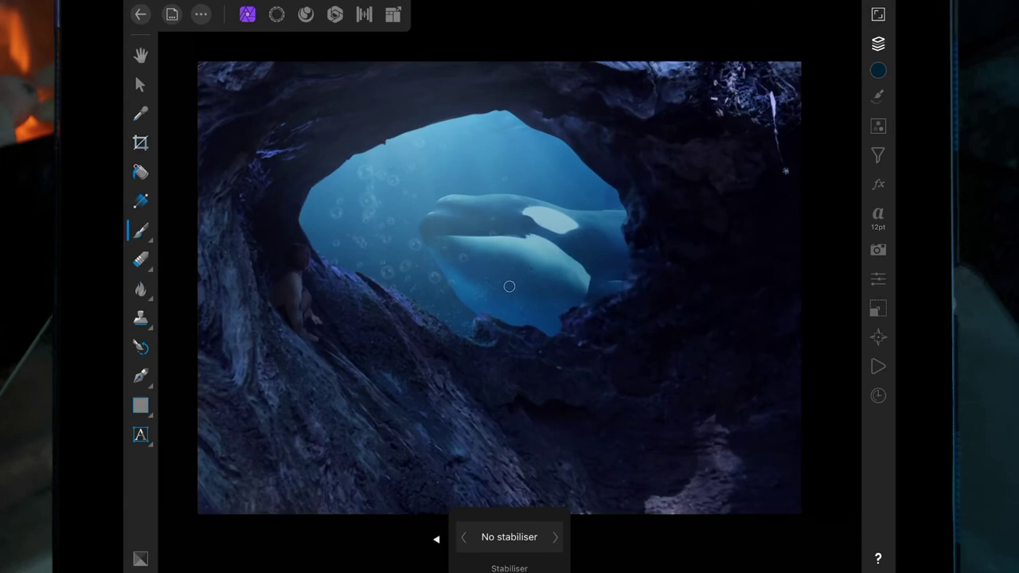
scroll(526, 358, "down", 3)
scroll(509, 319, "right", 2)
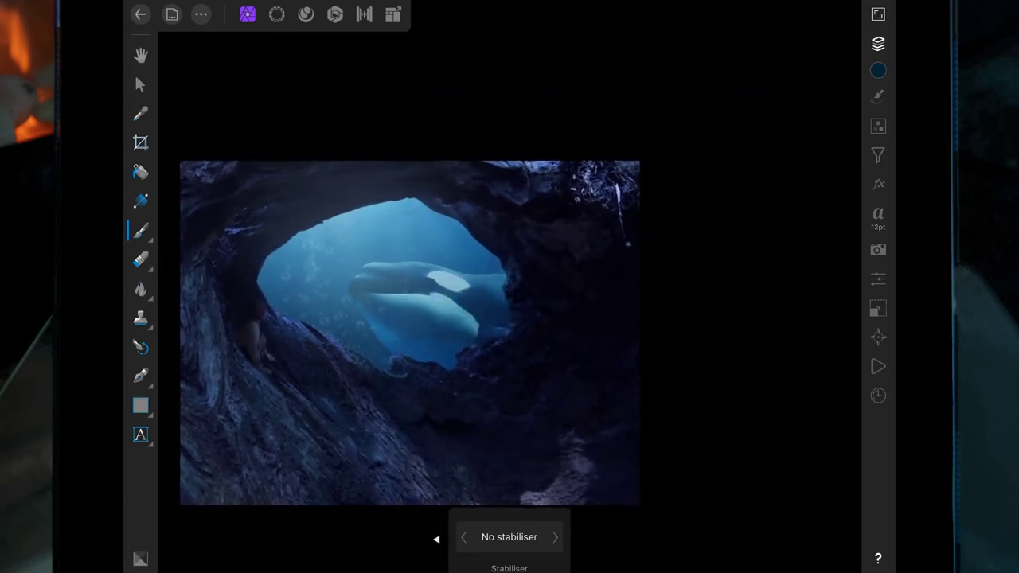
scroll(667, 319, "up", 3)
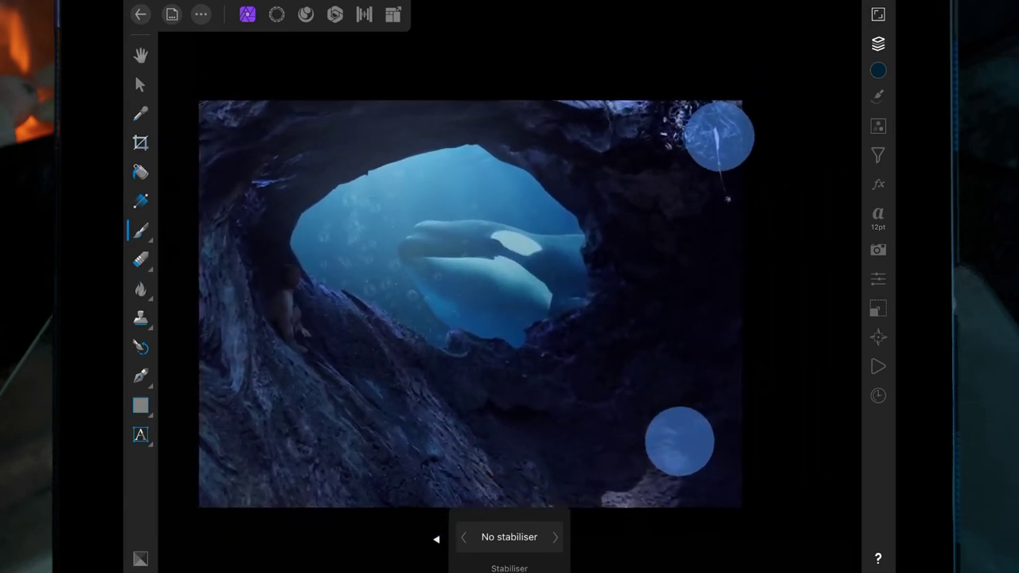
- Return to the full layer list and select the Colour Balance adjustment layer
left_click(878, 43)
left_click(752, 10)
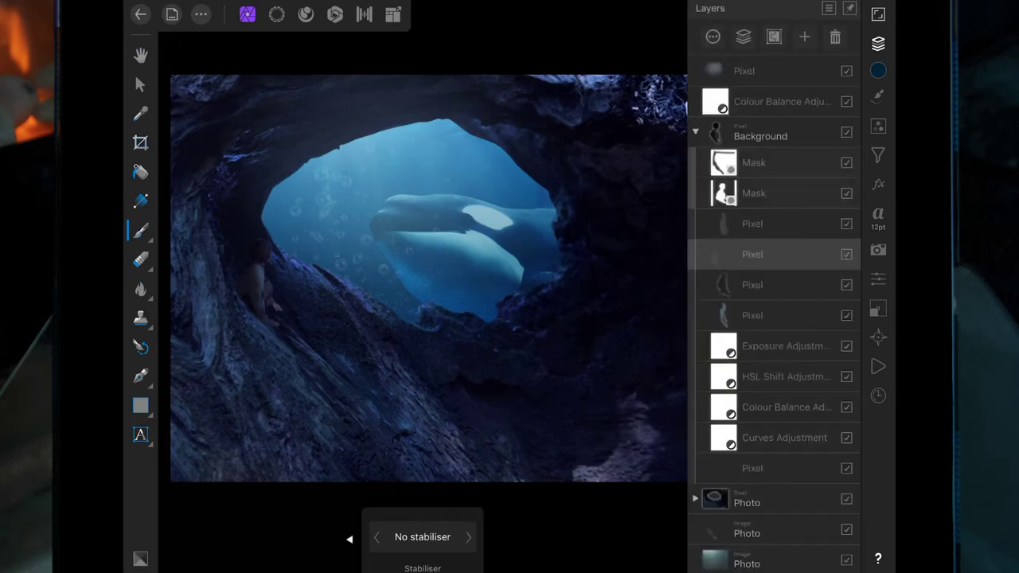
left_click(783, 102)
left_click(878, 43)
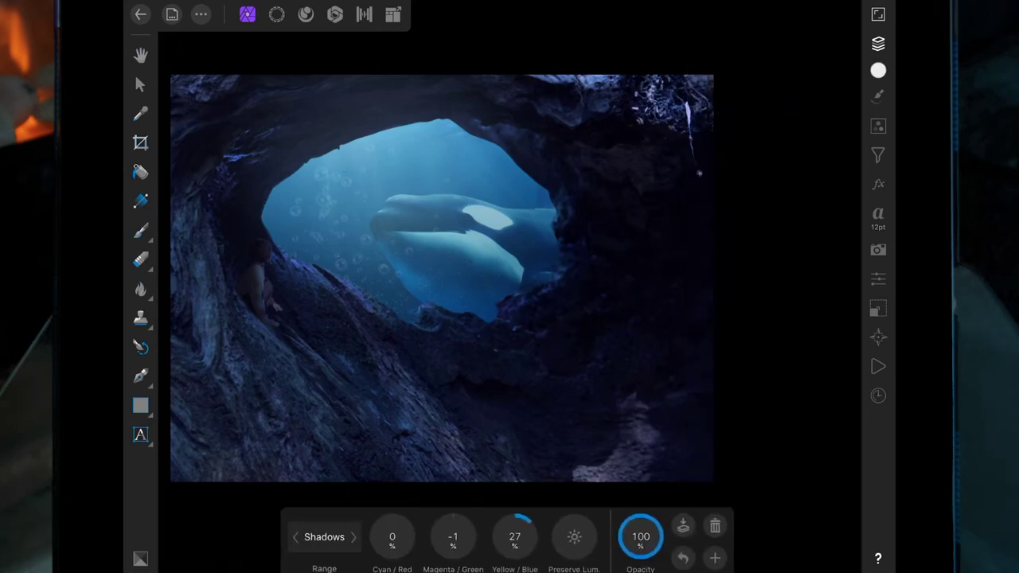
left_click(878, 43)
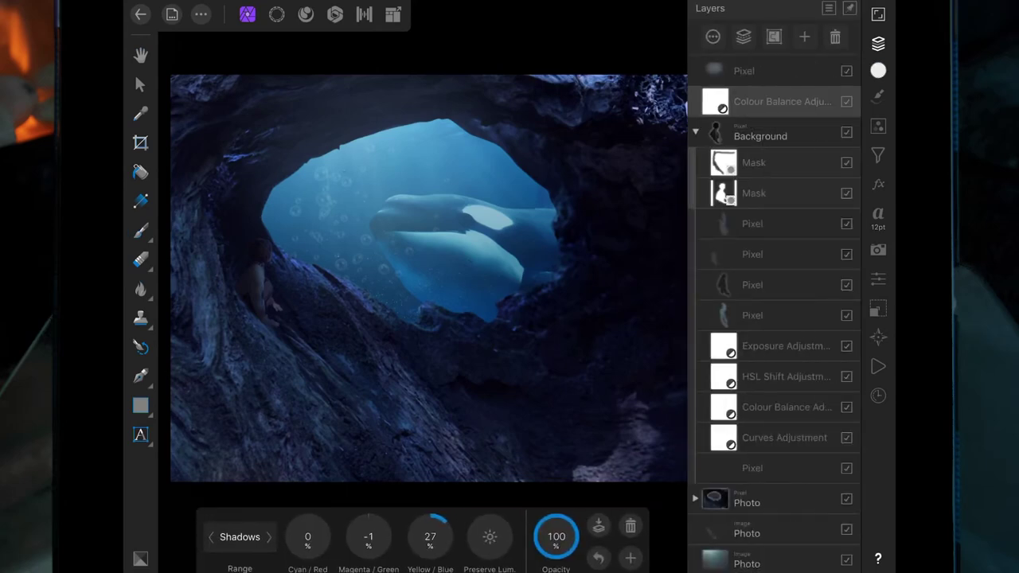
- Add a Curves adjustment that darkens the image by lowering the top endpoint and adding midpoints
left_click(878, 125)
left_click(841, 291)
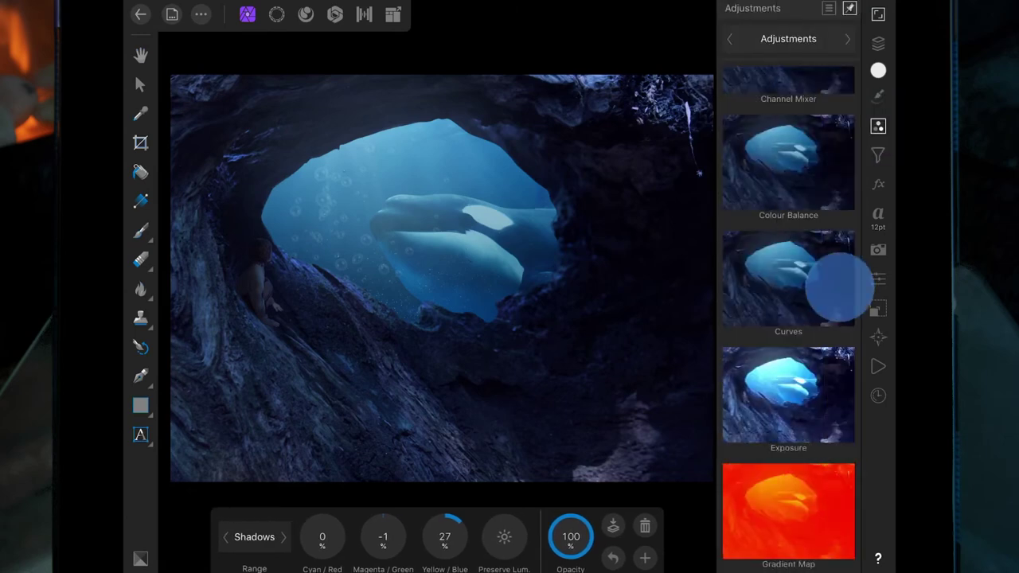
left_click(441, 537)
left_click_drag(501, 324, 501, 351)
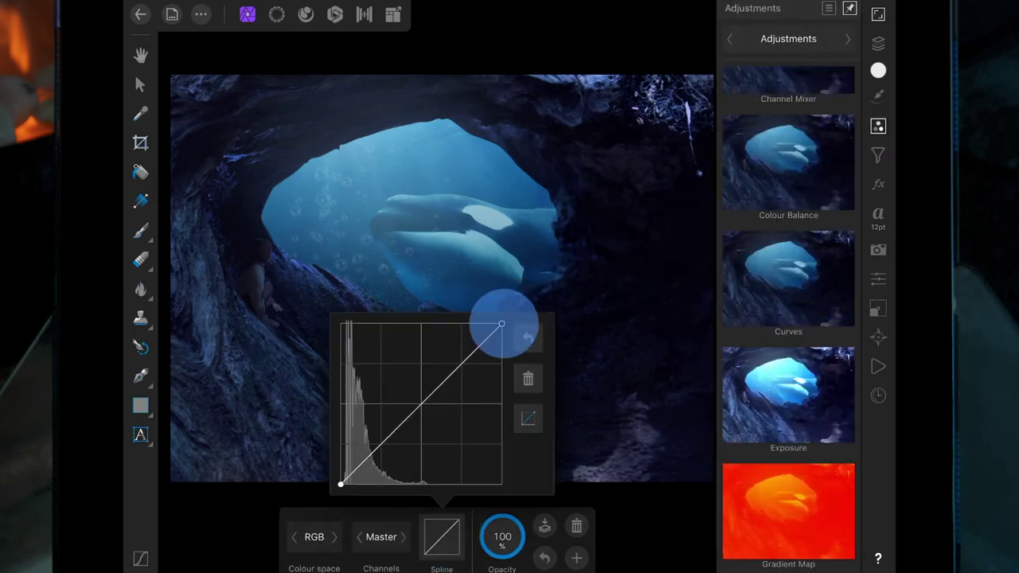
left_click_drag(422, 416, 428, 420)
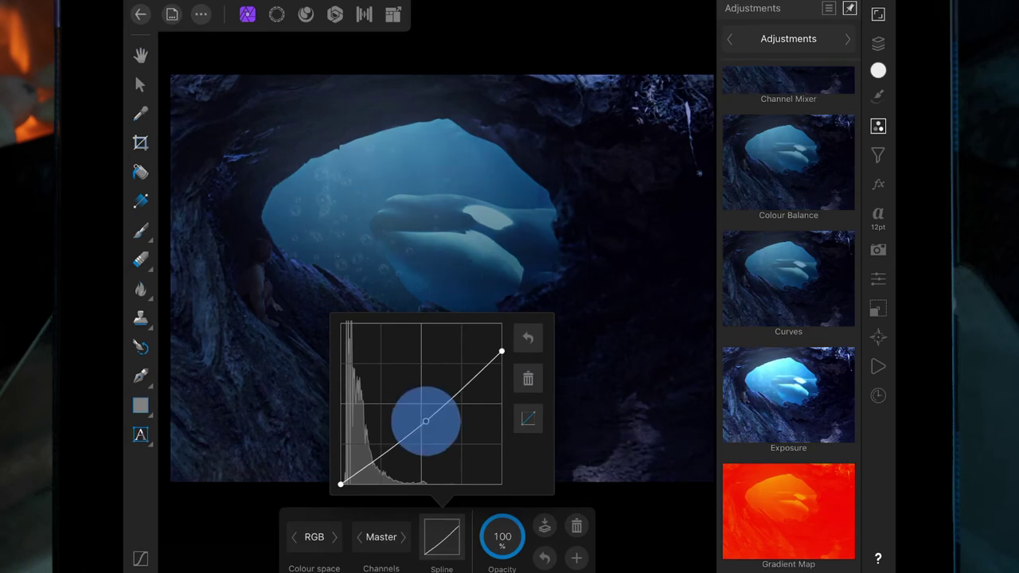
left_click_drag(462, 388, 465, 392)
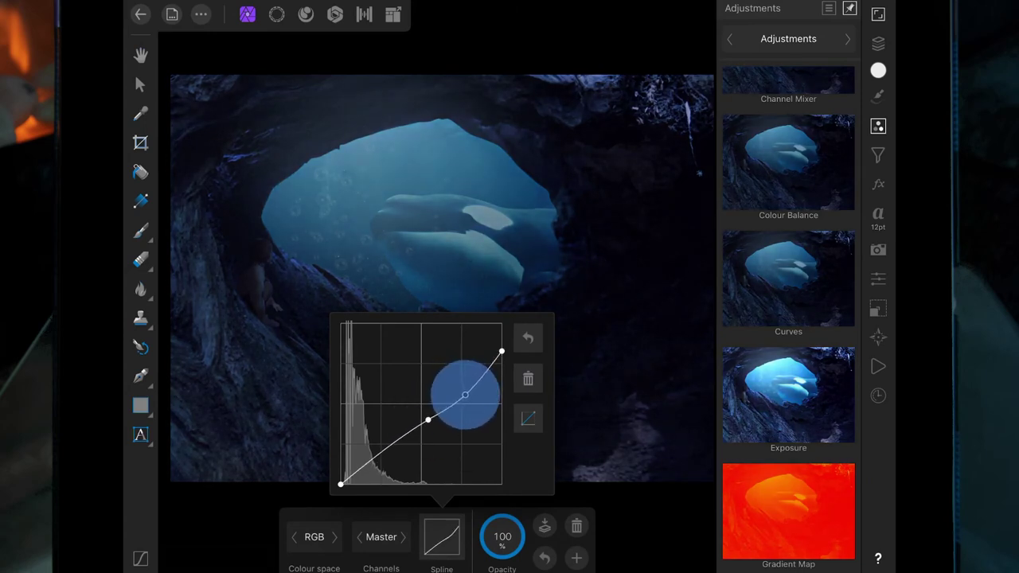
left_click(441, 536)
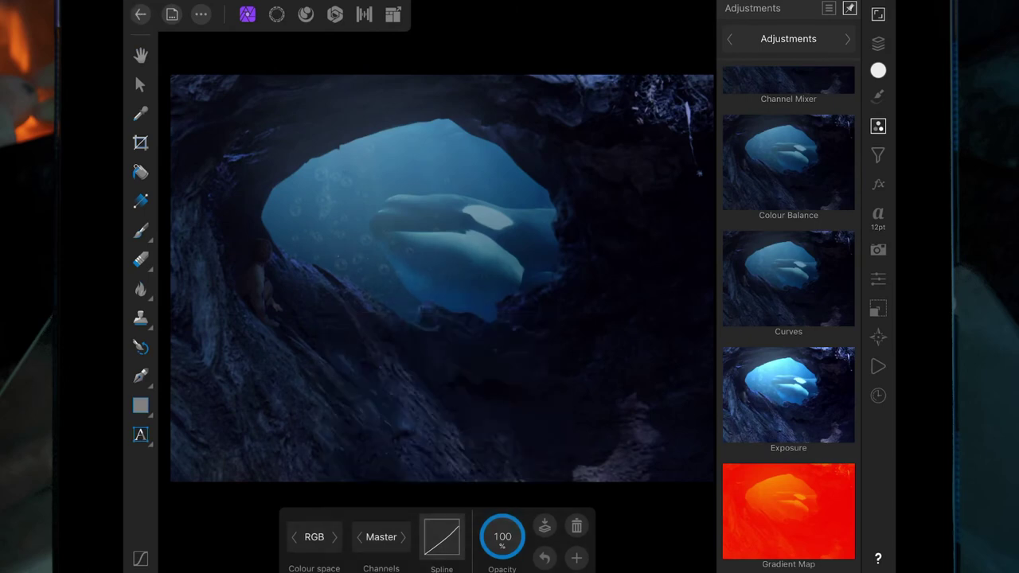
- Add a Brightness/Contrast adjustment with Brightness 22% and Contrast 12%
scroll(788, 319, "up", 5)
left_click(791, 167)
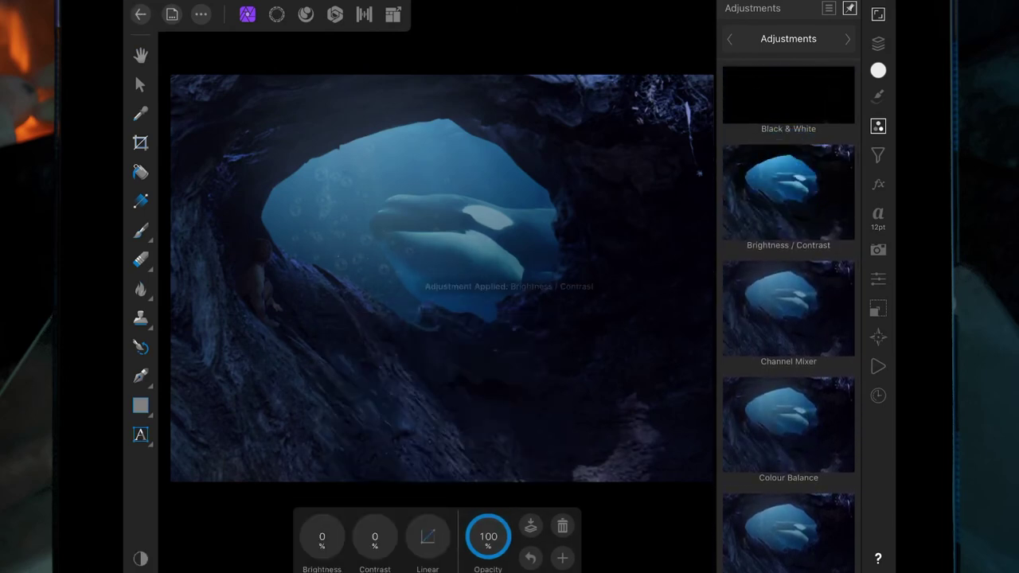
left_click_drag(330, 532, 386, 532)
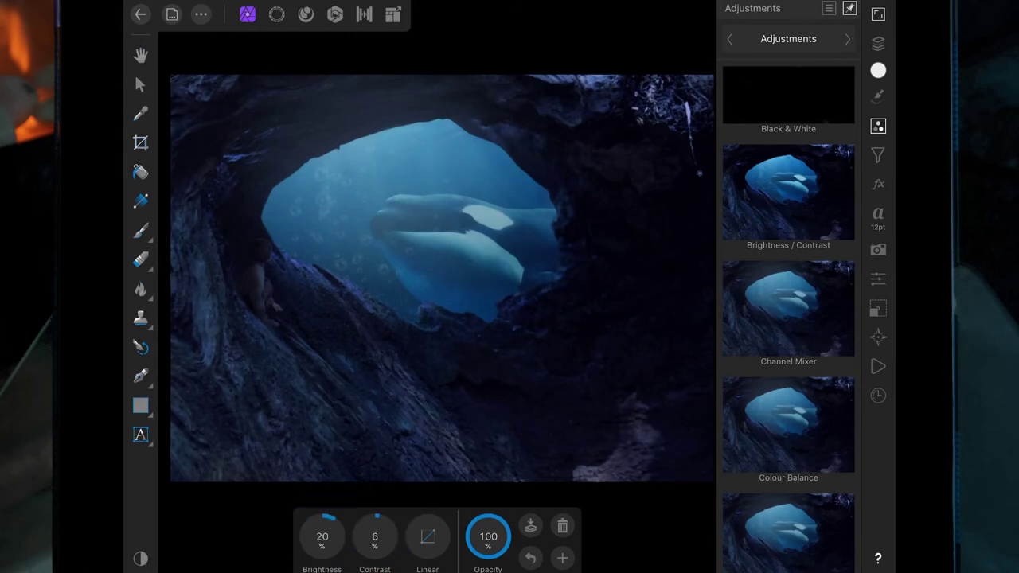
left_click_drag(375, 531, 381, 532)
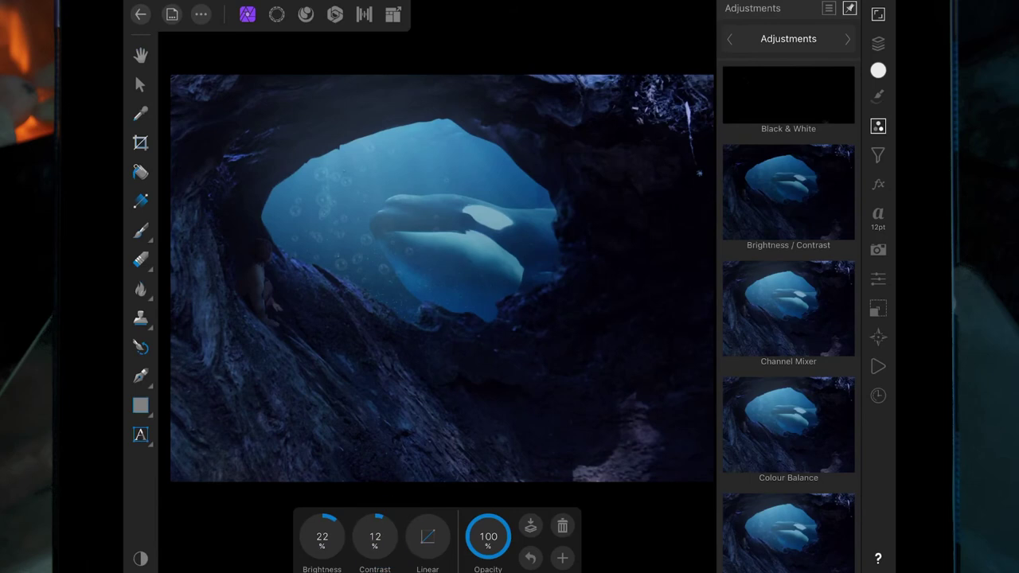
scroll(426, 303, "down", 3)
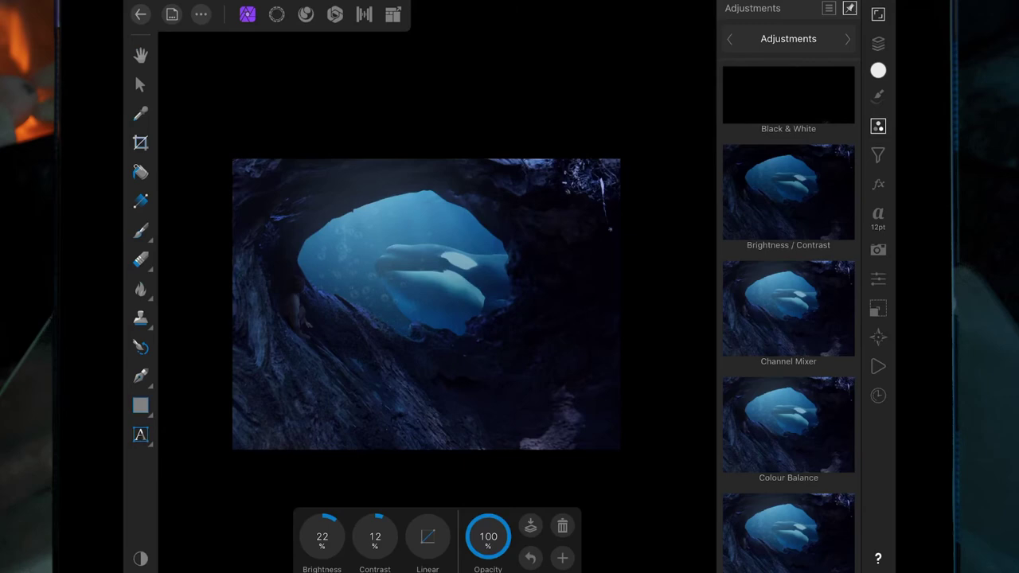
- Add a new Curves adjustment and adjust the Red channel's black point and top endpoint
scroll(785, 216, "down", 5)
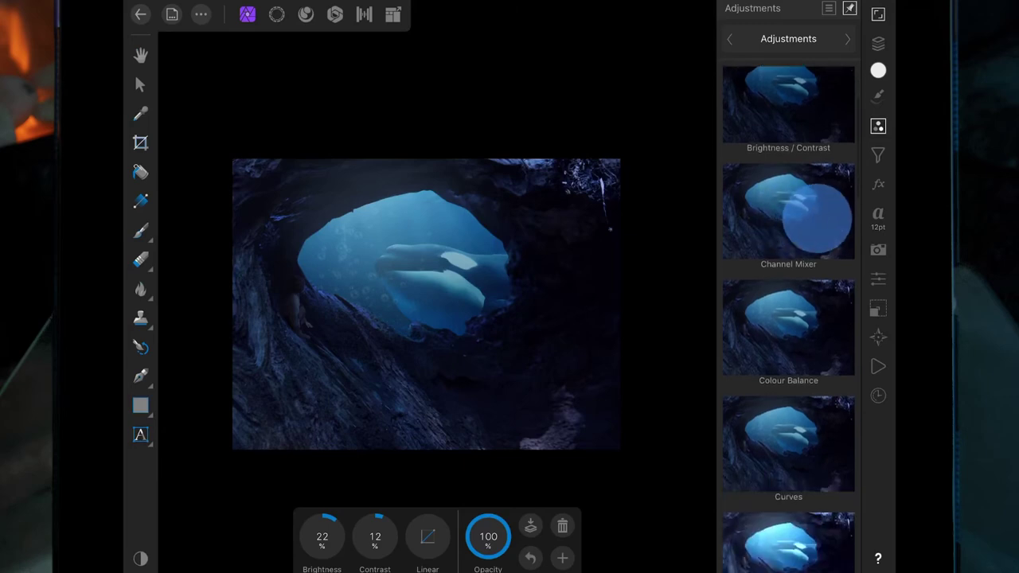
scroll(819, 219, "down", 3)
left_click(820, 217)
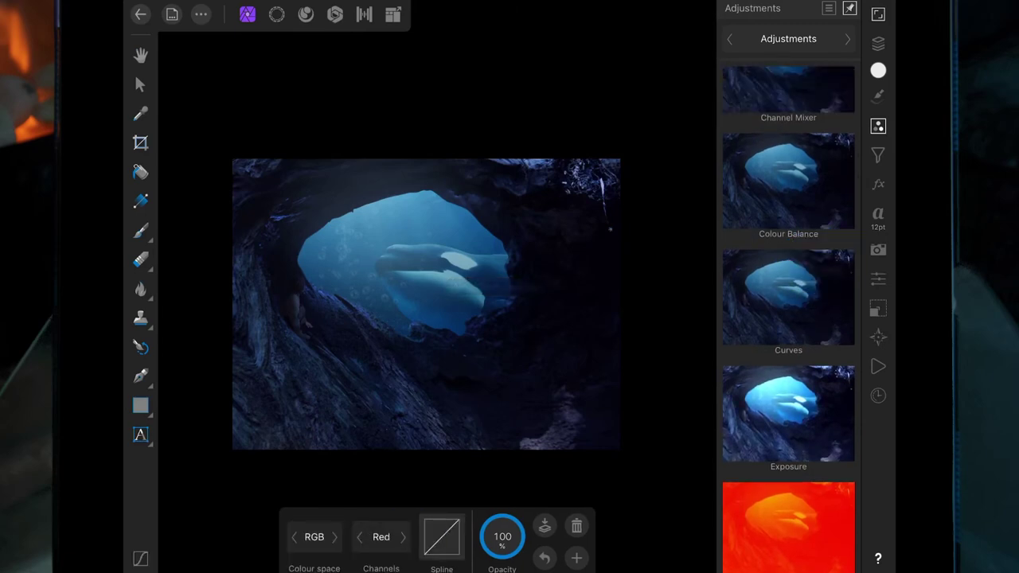
left_click(442, 536)
scroll(540, 301, "up", 3)
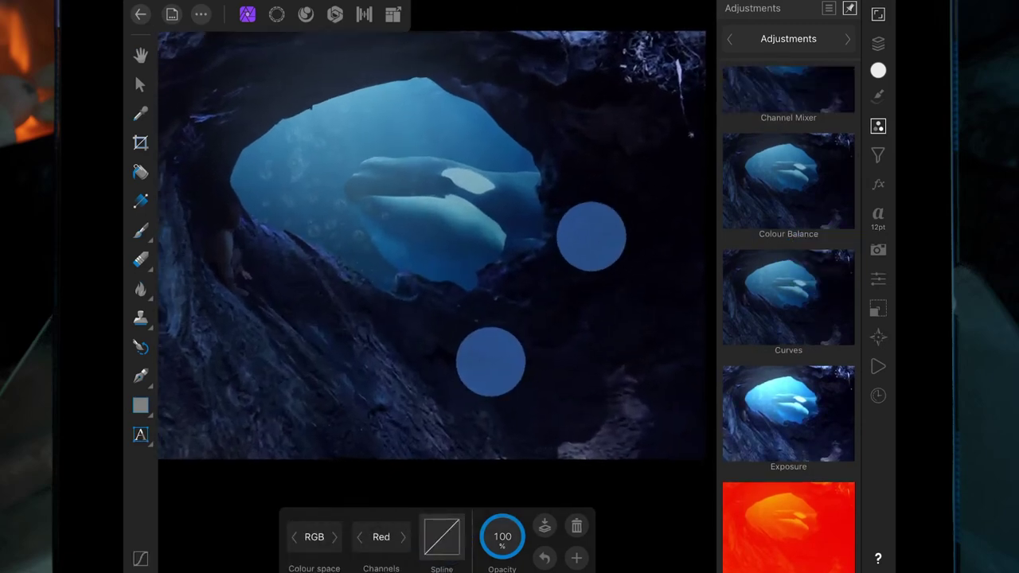
left_click_drag(489, 364, 504, 309)
left_click(442, 536)
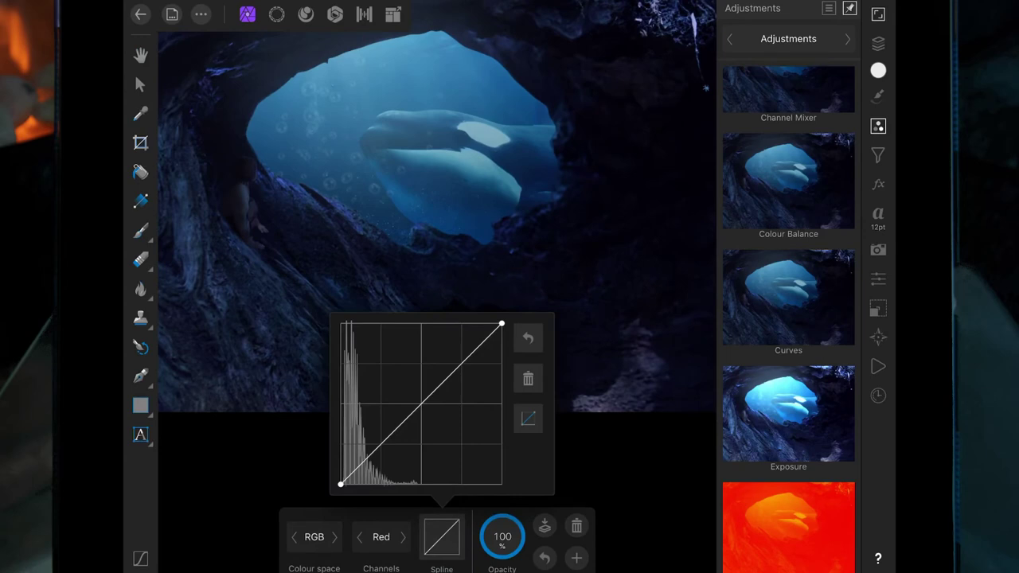
left_click_drag(340, 484, 348, 483)
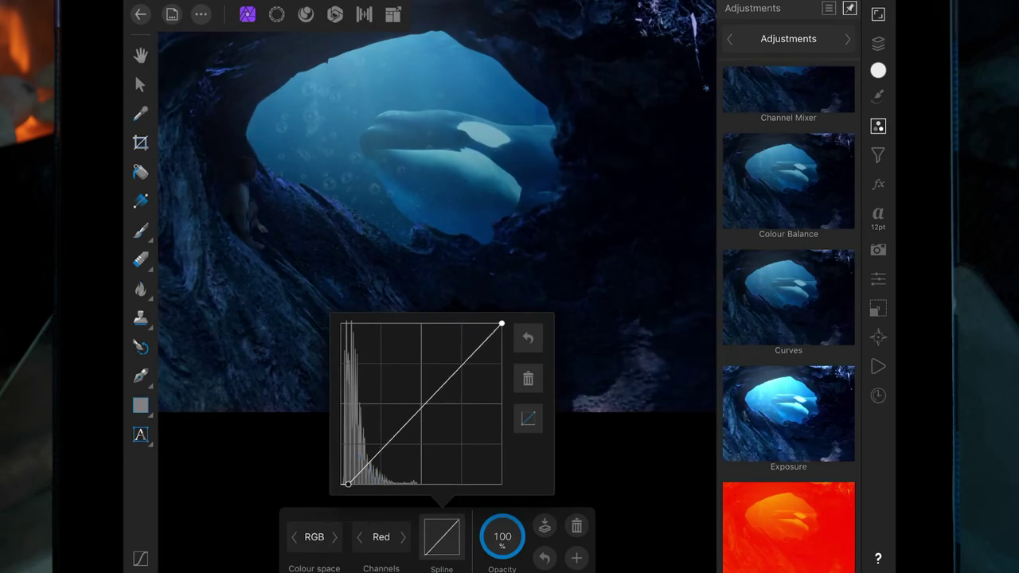
mouse_move(502, 324)
left_mouse_down()
mouse_move(509, 346)
mouse_move(501, 371)
mouse_move(405, 357)
mouse_move(488, 377)
mouse_move(502, 324)
left_mouse_up()
mouse_move(488, 317)
left_mouse_down()
mouse_move(433, 310)
mouse_move(459, 310)
left_mouse_up()
- Adjust the Green channel curve's top and black endpoints
left_click(403, 537)
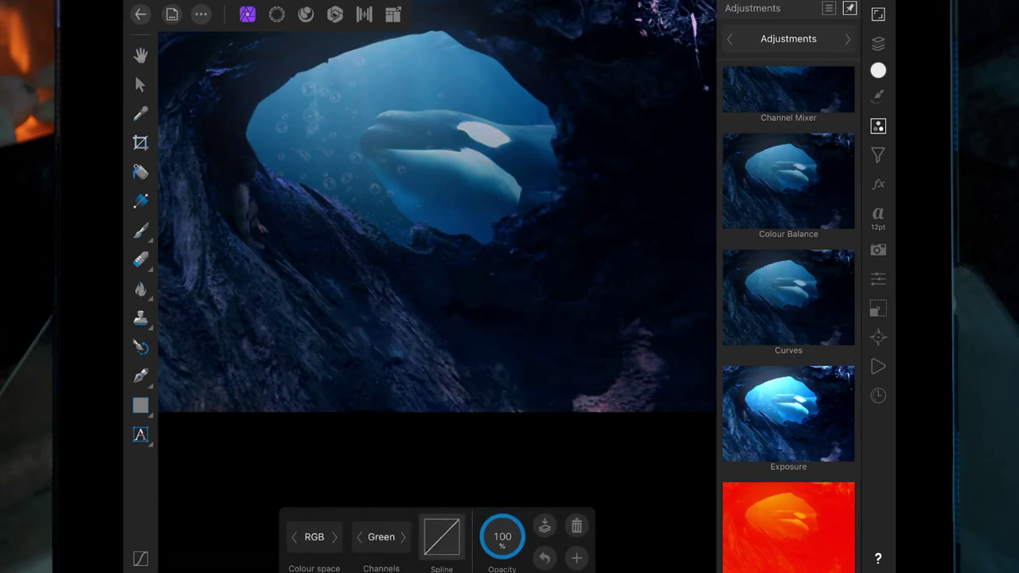
left_click(441, 537)
left_click_drag(502, 324, 478, 324)
left_click_drag(341, 484, 339, 485)
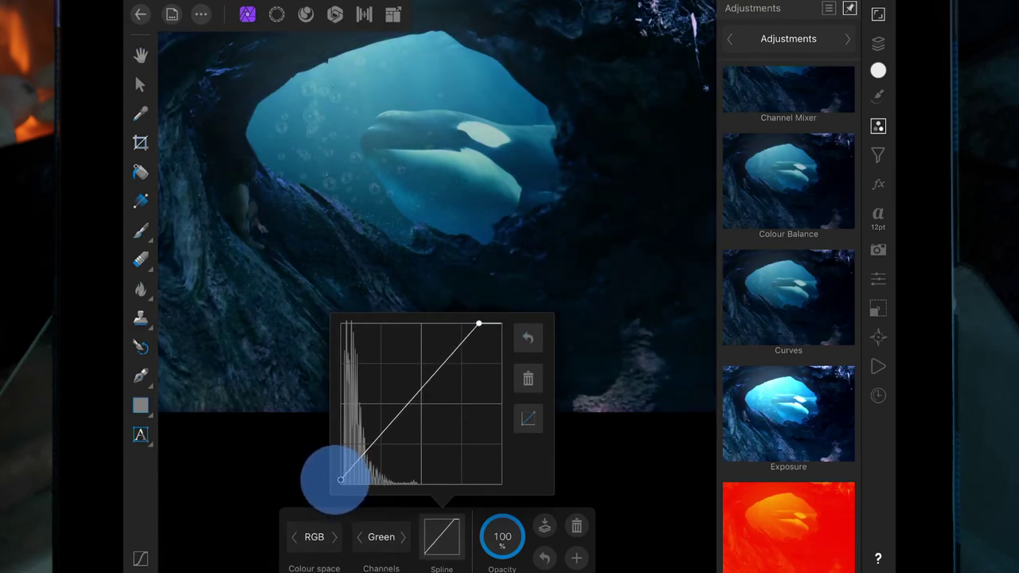
left_click_drag(340, 484, 341, 484)
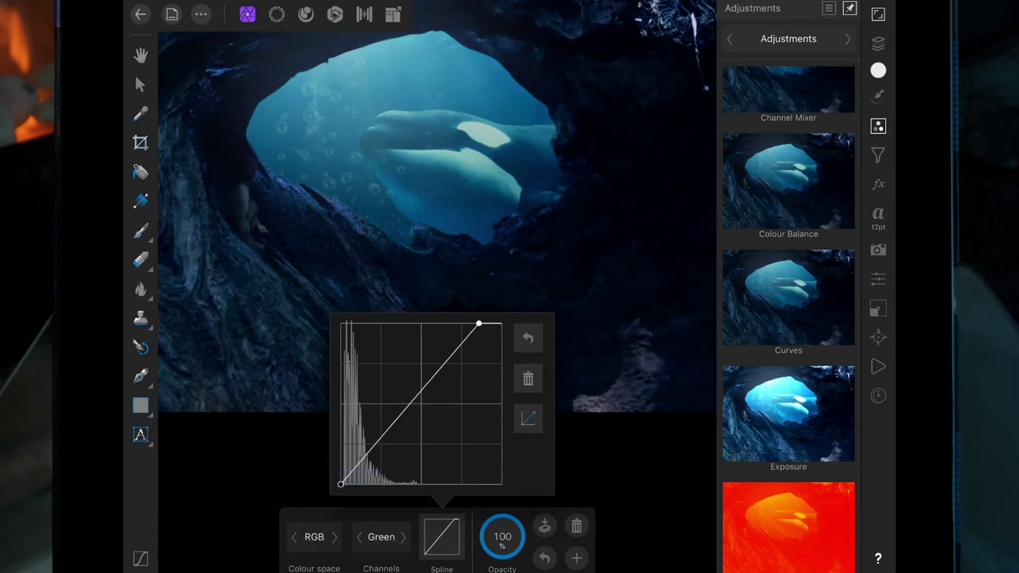
left_click_drag(478, 324, 480, 324)
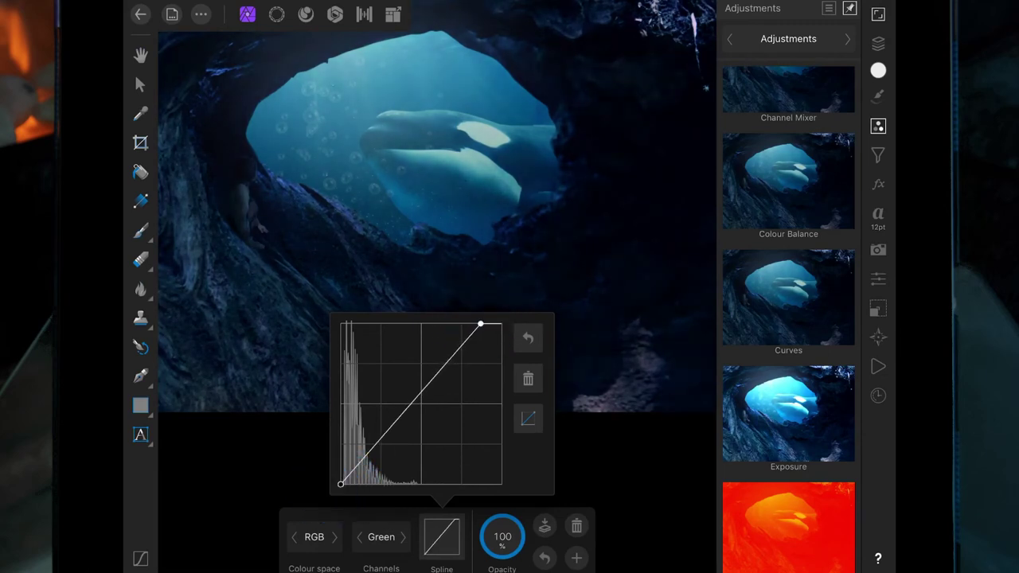
left_click(407, 539)
- Adjust the Blue channel curve's black point and top endpoint
left_click(403, 536)
left_click(442, 537)
left_click_drag(341, 482, 341, 481)
mouse_move(502, 324)
left_mouse_down()
mouse_move(501, 346)
mouse_move(502, 325)
left_mouse_up()
scroll(550, 304, "up", 2)
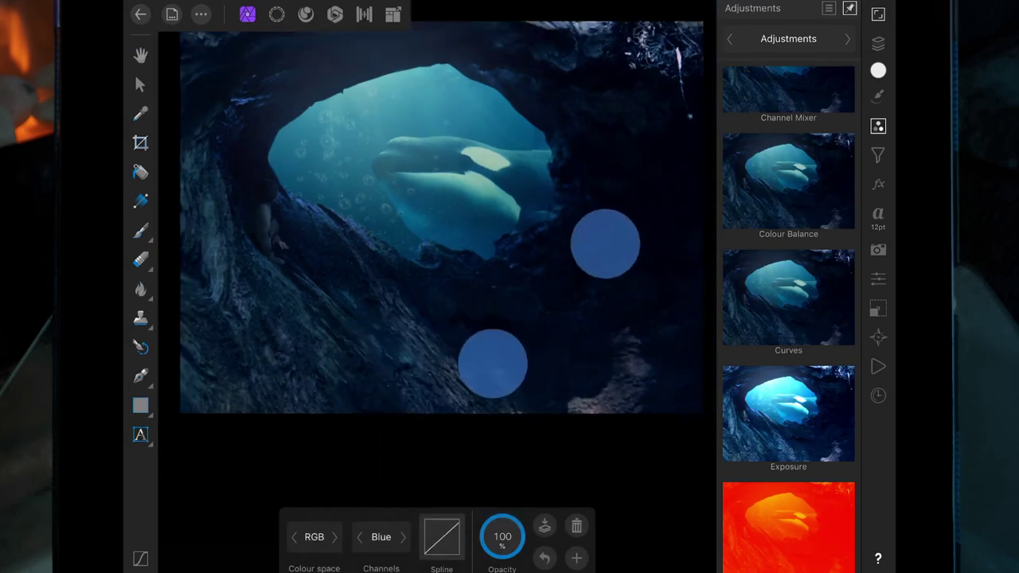
scroll(549, 303, "down", 1)
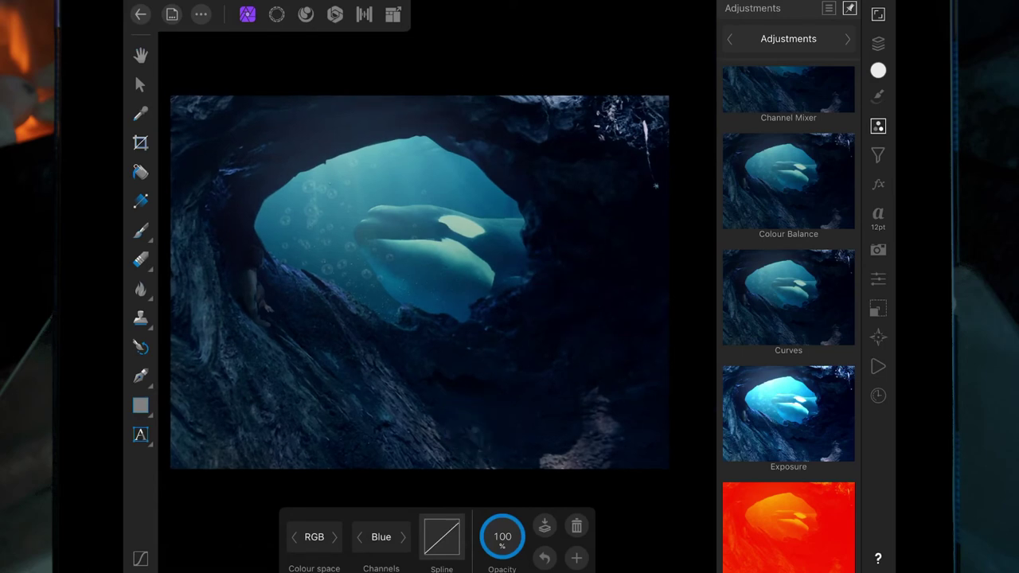
left_click(441, 537)
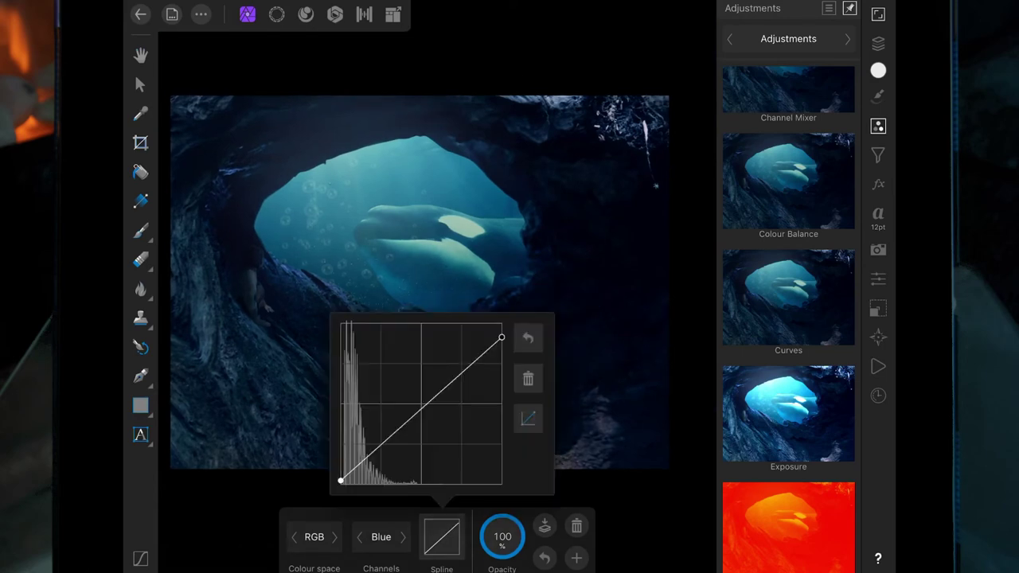
left_click(501, 338)
left_click_drag(502, 337, 502, 332)
left_click(442, 536)
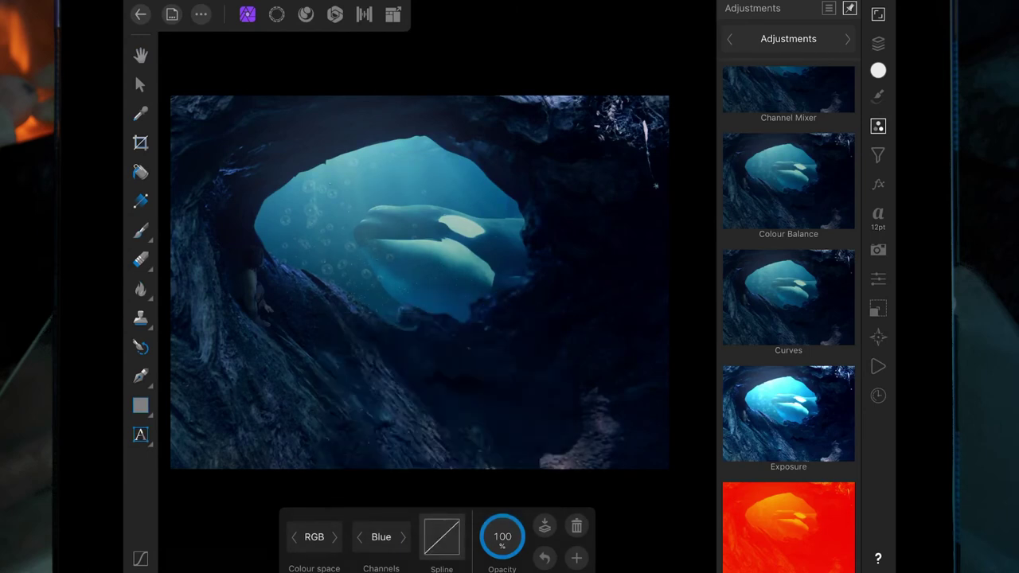
- Collapse the Background group and fade the Screen-blended Photo layer to 16% opacity
left_click(878, 43)
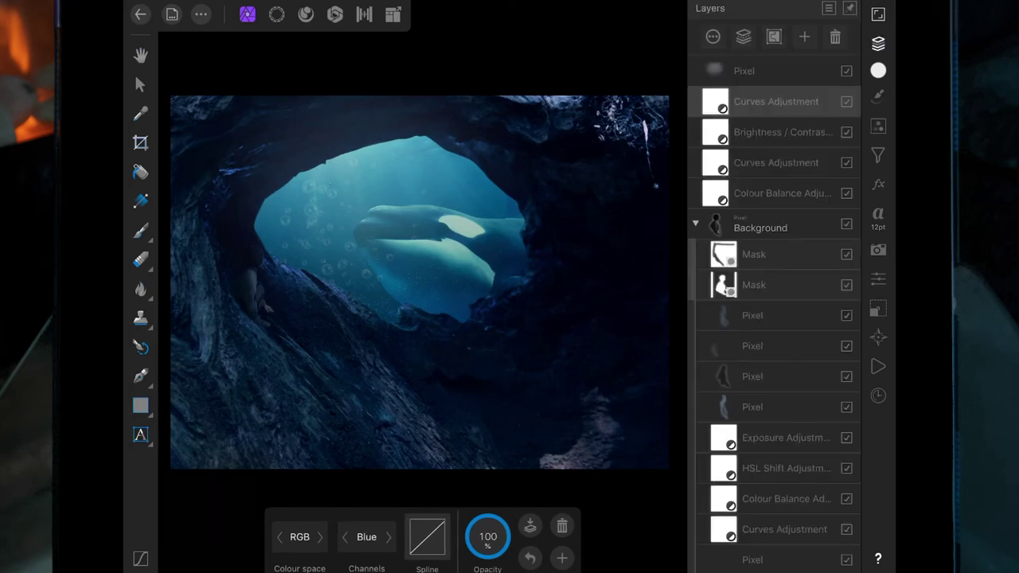
left_click(695, 224)
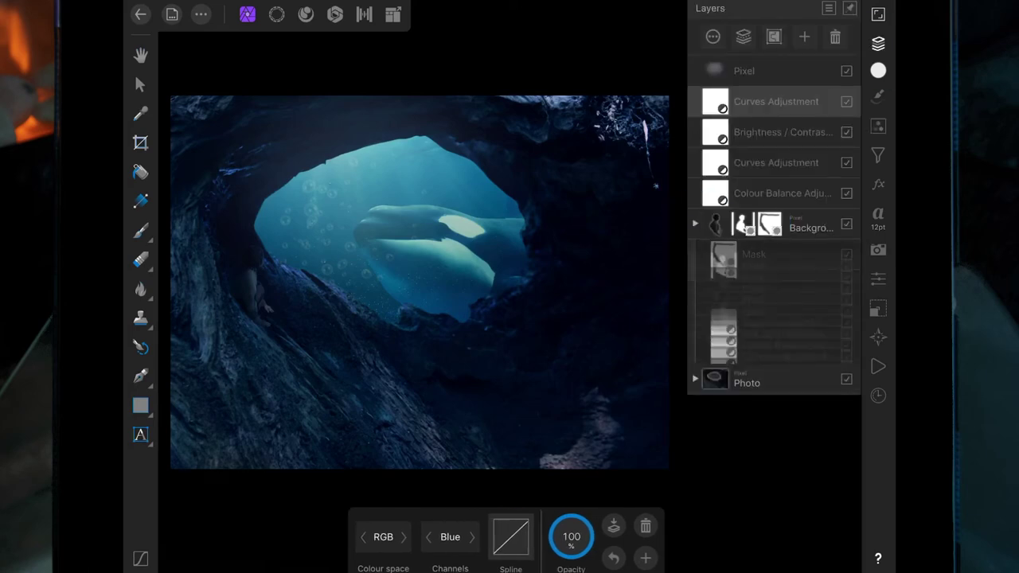
left_click(765, 284)
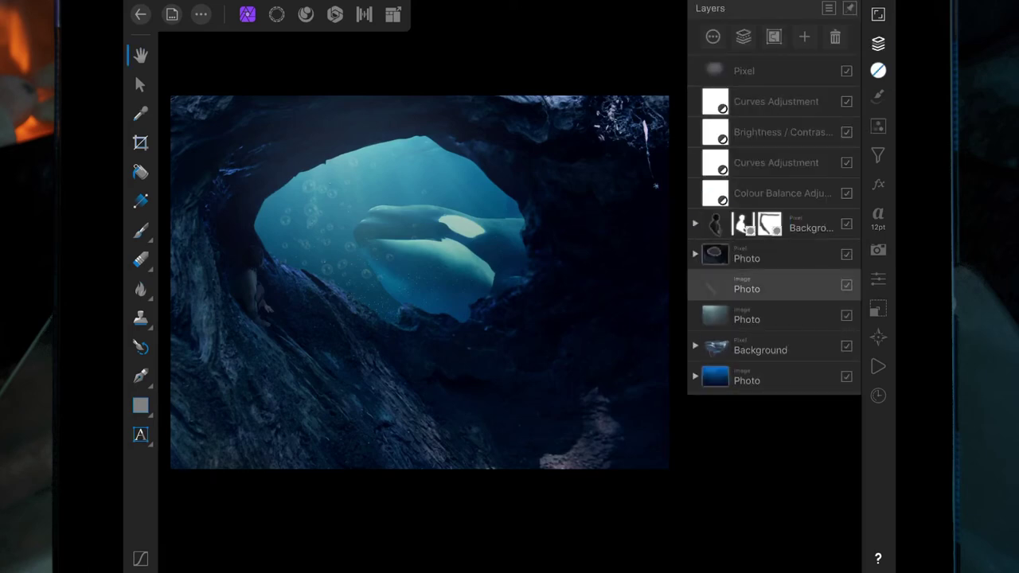
left_click(764, 284)
mouse_move(738, 79)
left_mouse_down()
mouse_move(705, 83)
mouse_move(773, 91)
mouse_move(729, 87)
left_mouse_up()
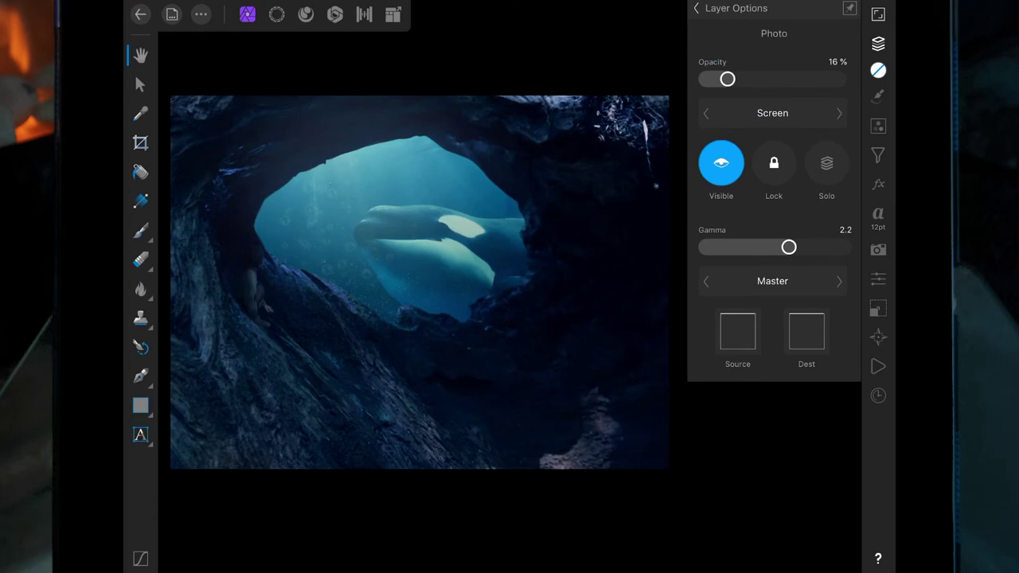
left_click(697, 8)
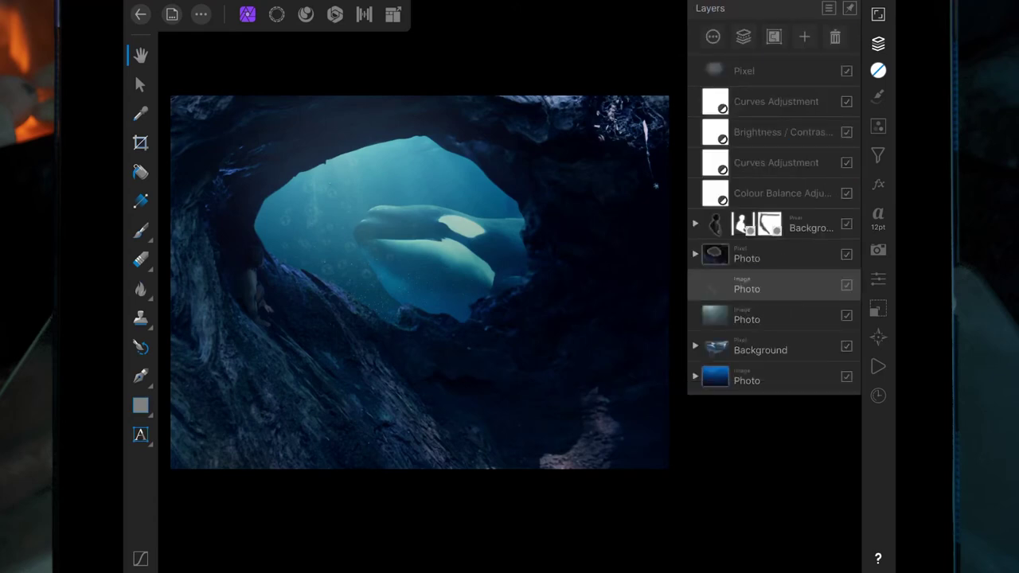
left_click(745, 71)
- Apply a Depth of Field Blur and convert it to a live filter layer
left_click(878, 155)
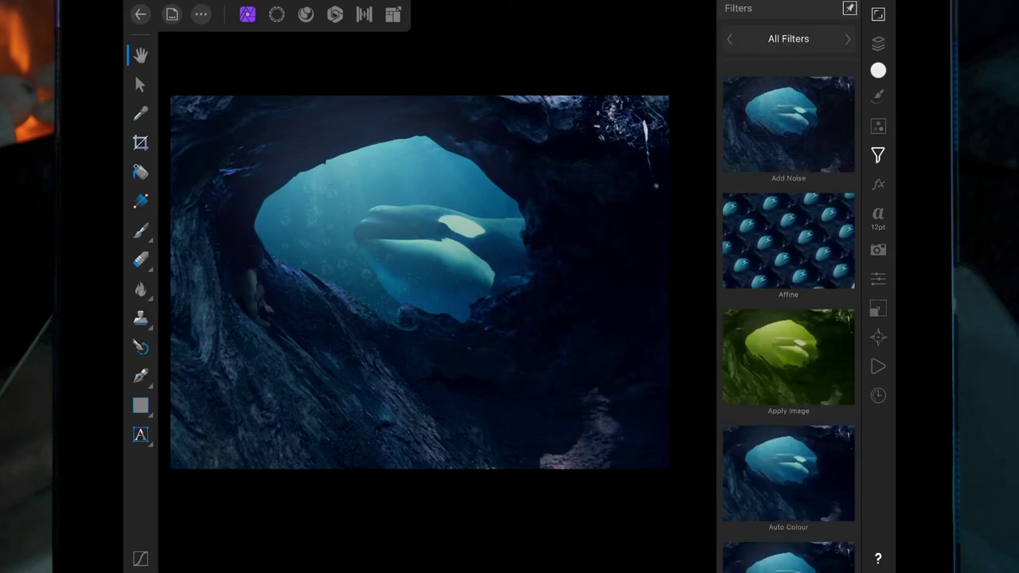
left_click(788, 38)
left_click(673, 123)
scroll(820, 182, "down", 1)
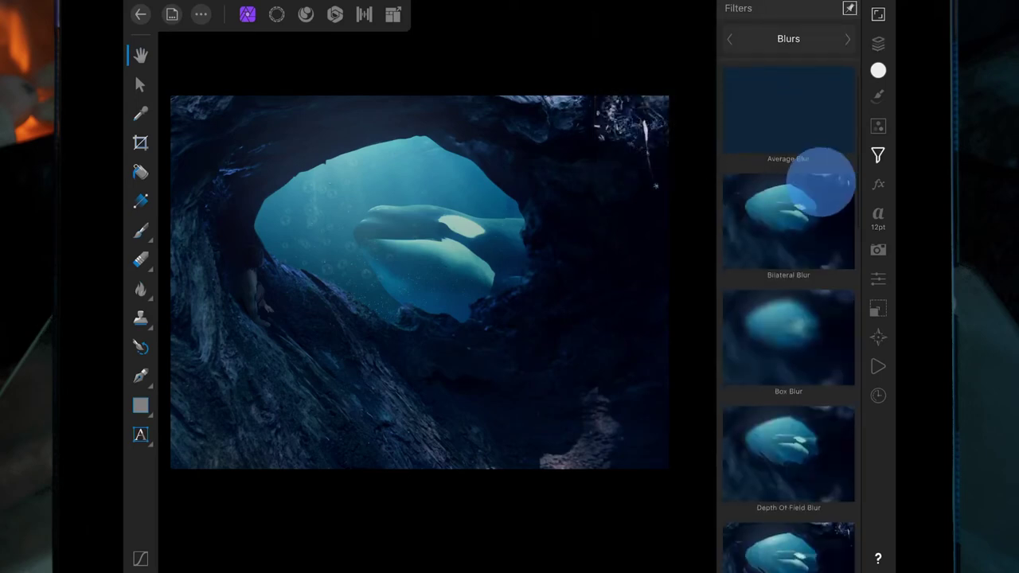
scroll(820, 182, "down", 3)
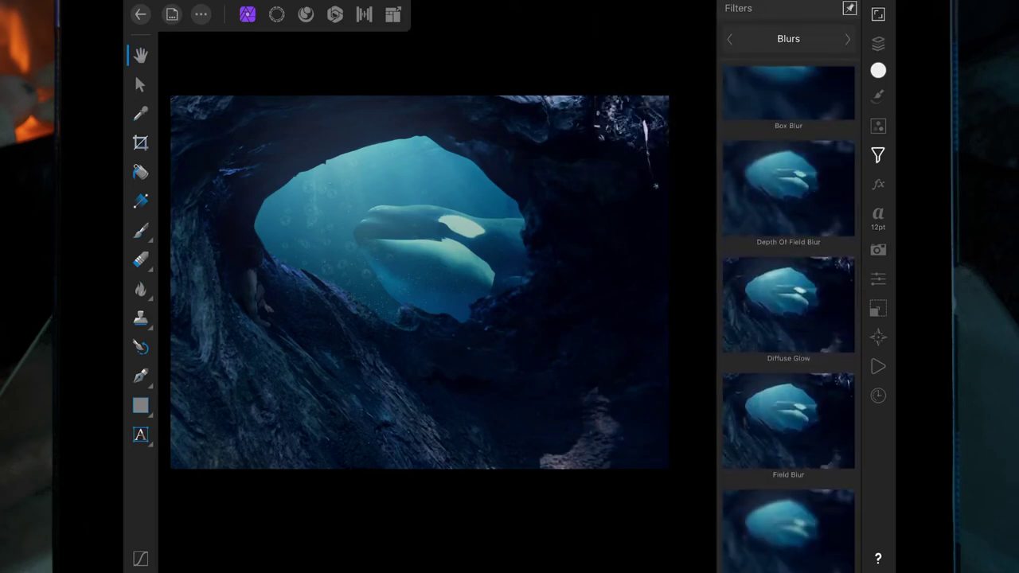
left_click(800, 191)
left_click(546, 526)
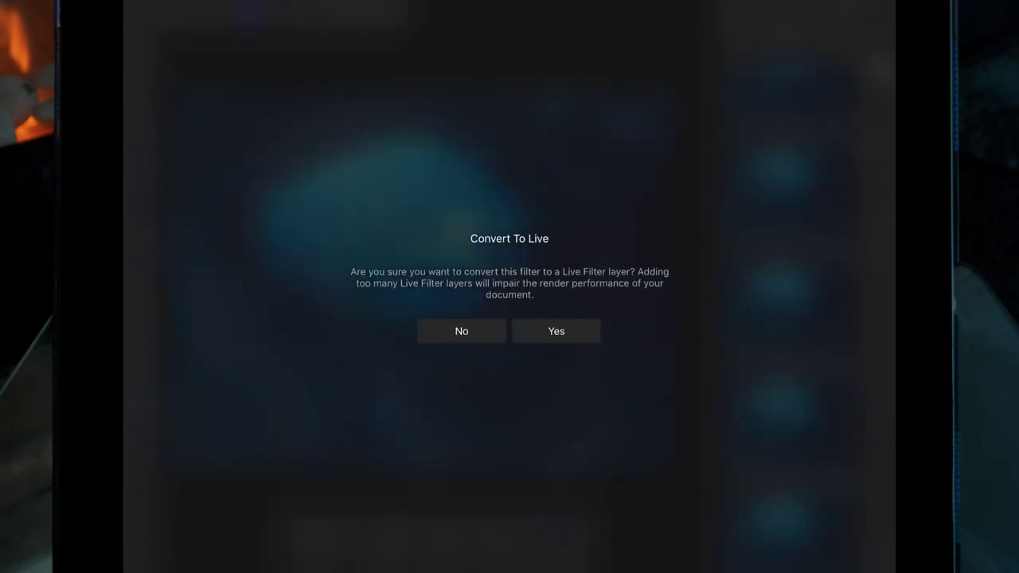
left_click(555, 329)
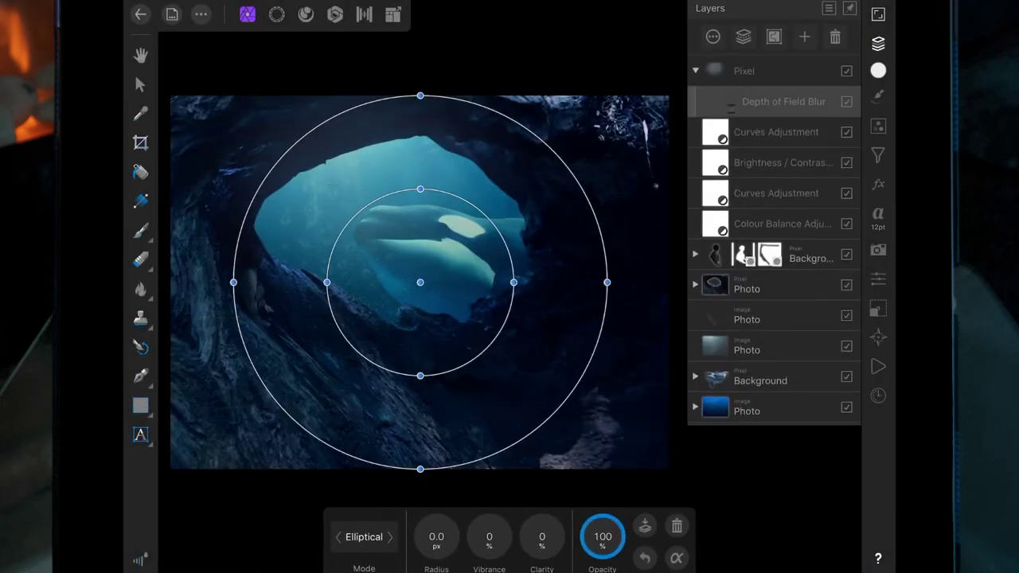
- Move the live blur to the top, set vibrance 11% and clarity 6%, and centre its focus ellipse on the opening
left_click_drag(785, 102, 784, 71)
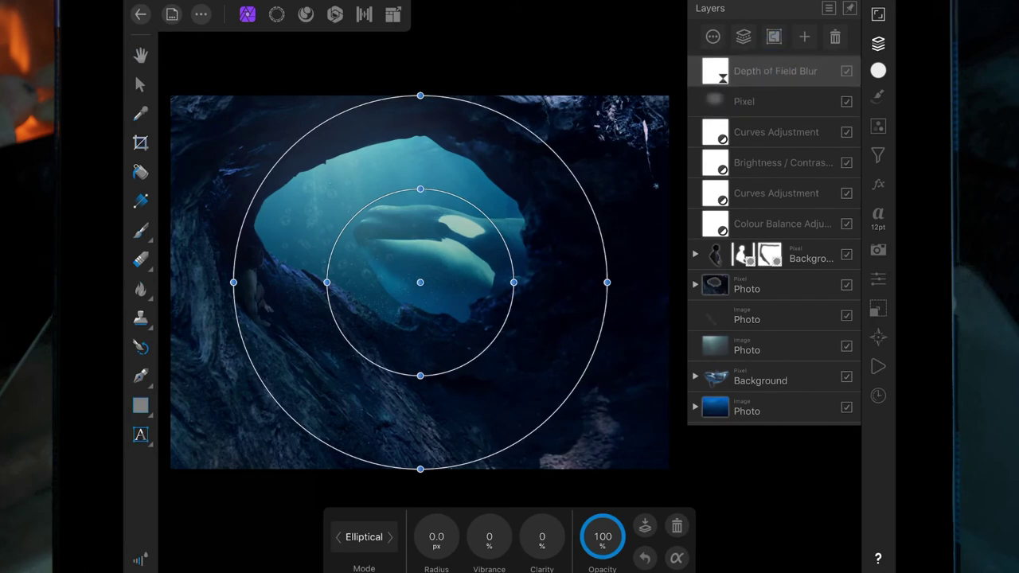
left_click_drag(488, 537, 567, 514)
mouse_move(605, 282)
left_mouse_down()
mouse_move(628, 268)
mouse_move(718, 262)
mouse_move(744, 283)
left_mouse_up()
mouse_move(421, 282)
left_mouse_down()
mouse_move(375, 246)
mouse_move(388, 236)
mouse_move(354, 250)
left_mouse_up()
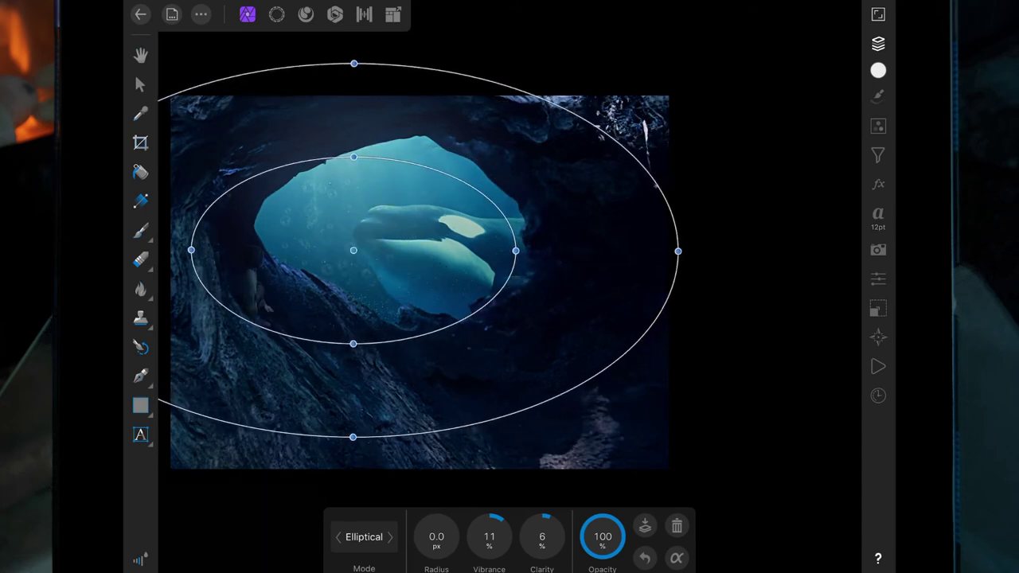
- Set the Depth of Field Blur radius to 2.6 px
left_click_drag(489, 538, 490, 538)
left_click(539, 536)
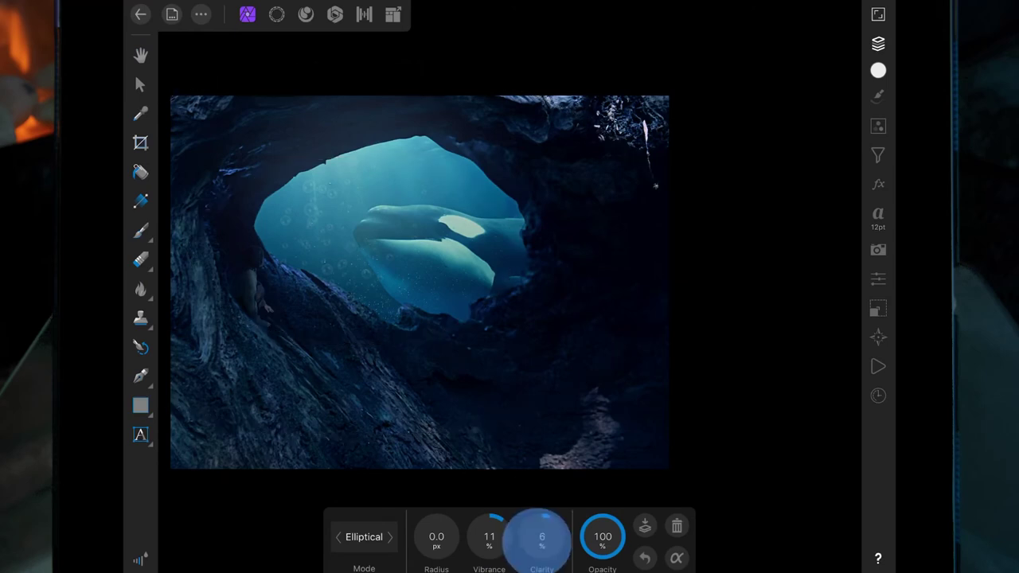
mouse_move(437, 537)
left_mouse_down()
mouse_move(458, 535)
mouse_move(459, 525)
mouse_move(422, 538)
left_mouse_up()
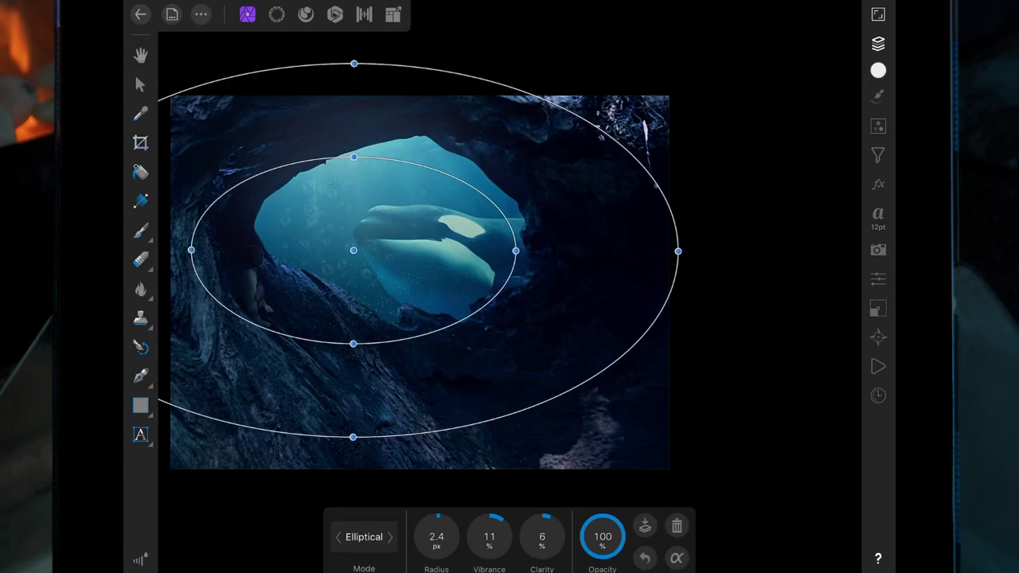
left_click_drag(436, 536, 440, 535)
scroll(801, 294, "up", 2)
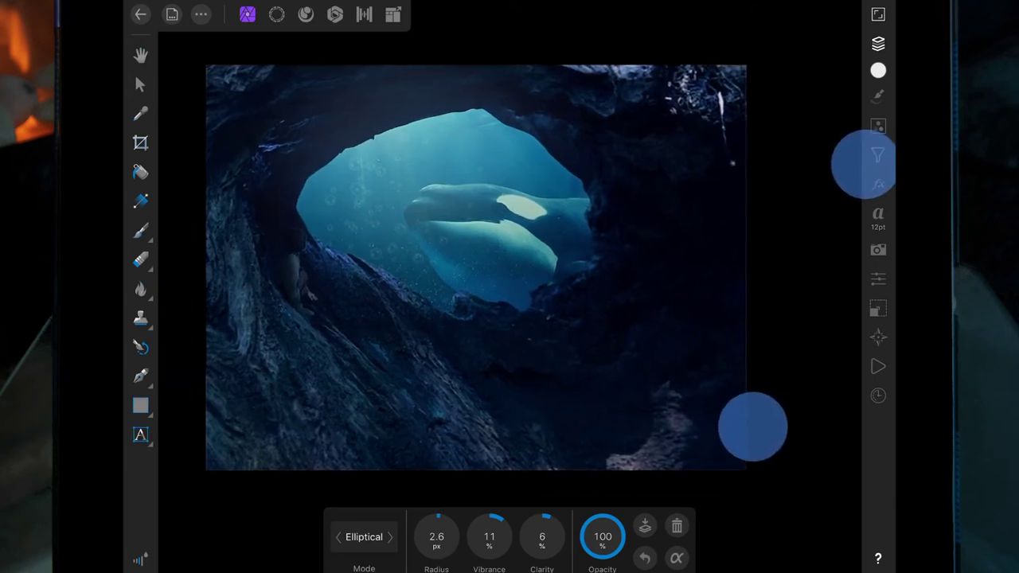
- Add a new empty pixel layer on top of the stack, ready for brush painting
left_click(878, 43)
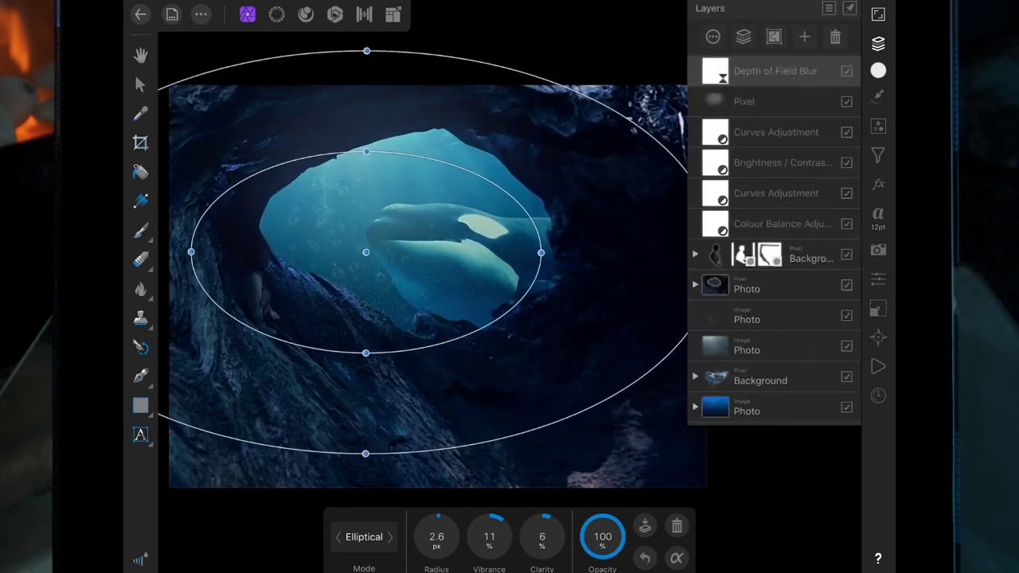
left_click(800, 37)
left_click(140, 54)
left_click(140, 231)
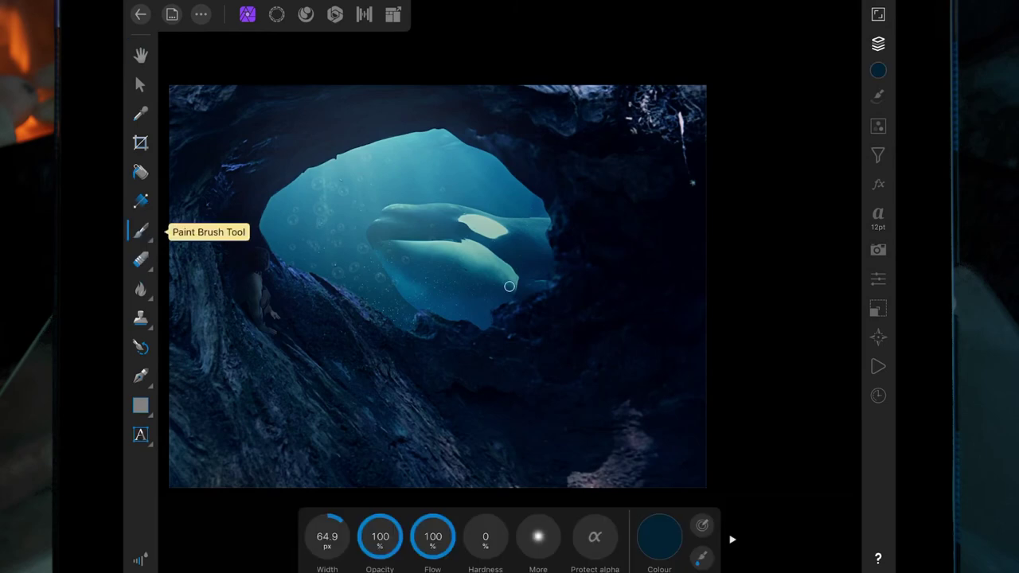
- Set the paint brush to black with an 854.2 px width
left_click(659, 538)
left_click(659, 538)
left_click_drag(327, 536, 374, 536)
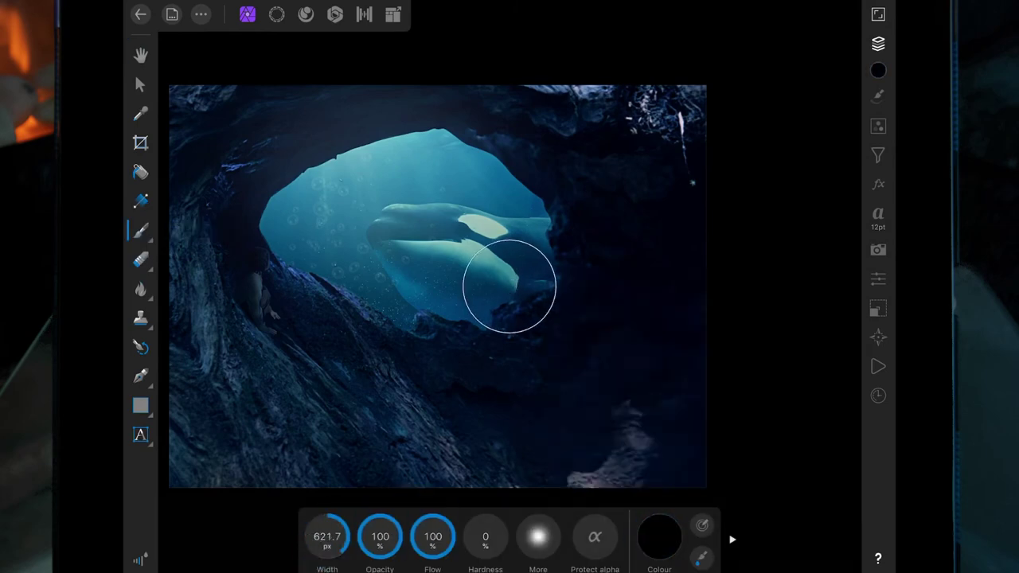
mouse_move(187, 356)
left_mouse_down()
mouse_move(187, 410)
mouse_move(494, 474)
left_mouse_up()
- Paint black over the corners, top and left edges, and the bright rocks
left_click_drag(557, 111, 708, 106)
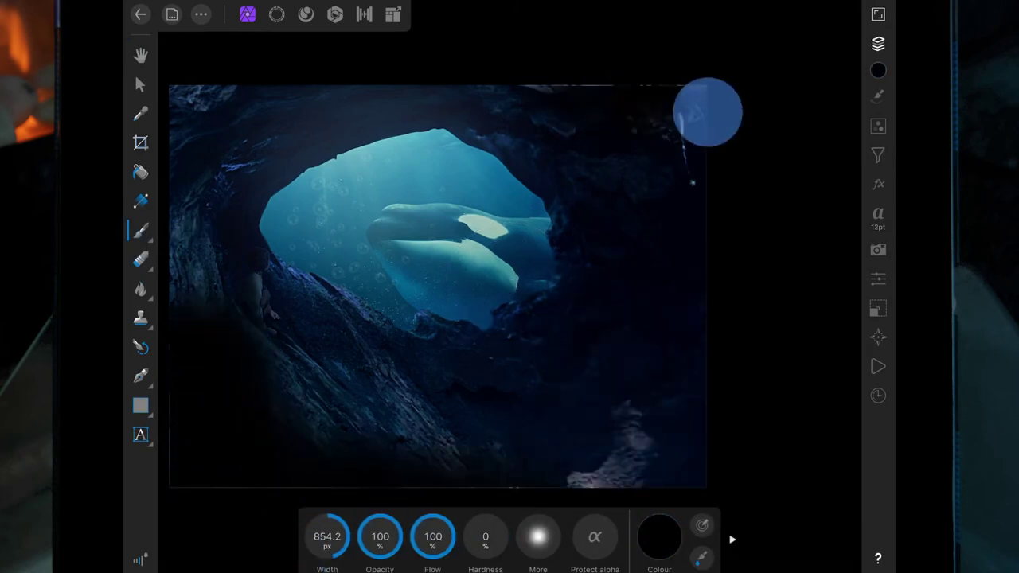
left_click(659, 92)
left_click_drag(600, 469, 605, 430)
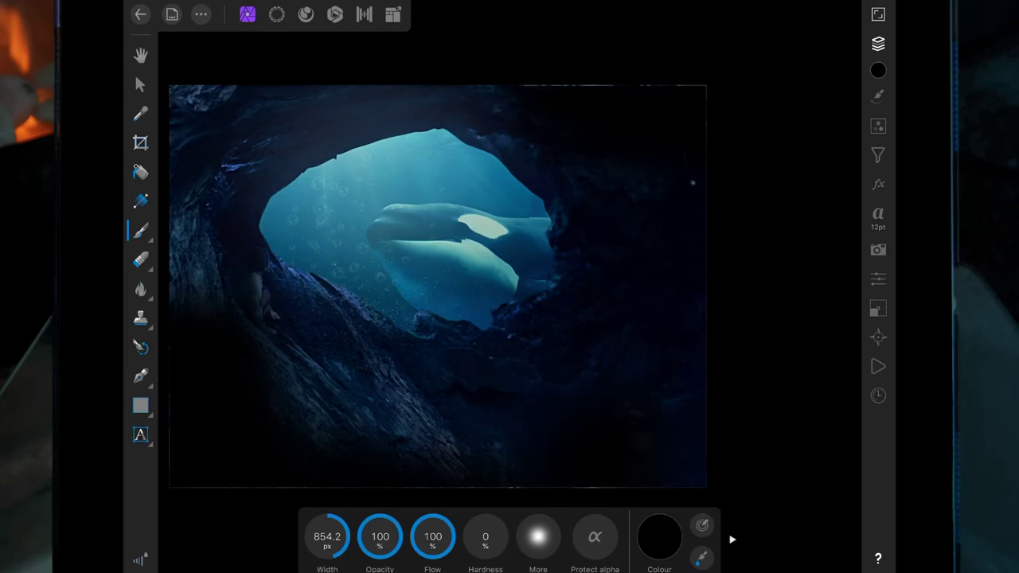
mouse_move(203, 119)
left_mouse_down()
mouse_move(193, 80)
mouse_move(164, 198)
mouse_move(270, 422)
mouse_move(348, 418)
mouse_move(405, 466)
mouse_move(490, 447)
left_mouse_up()
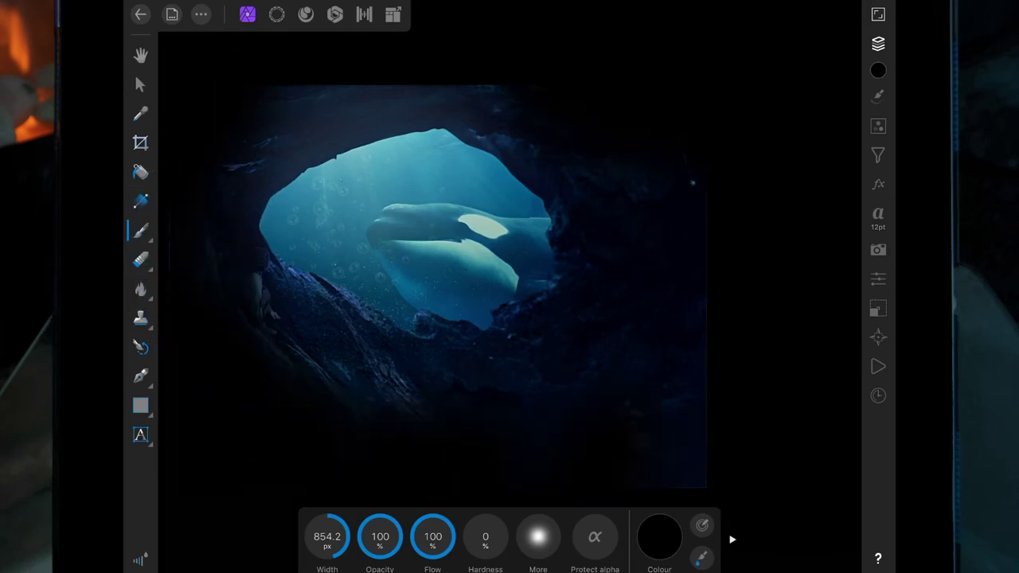
left_click(612, 479)
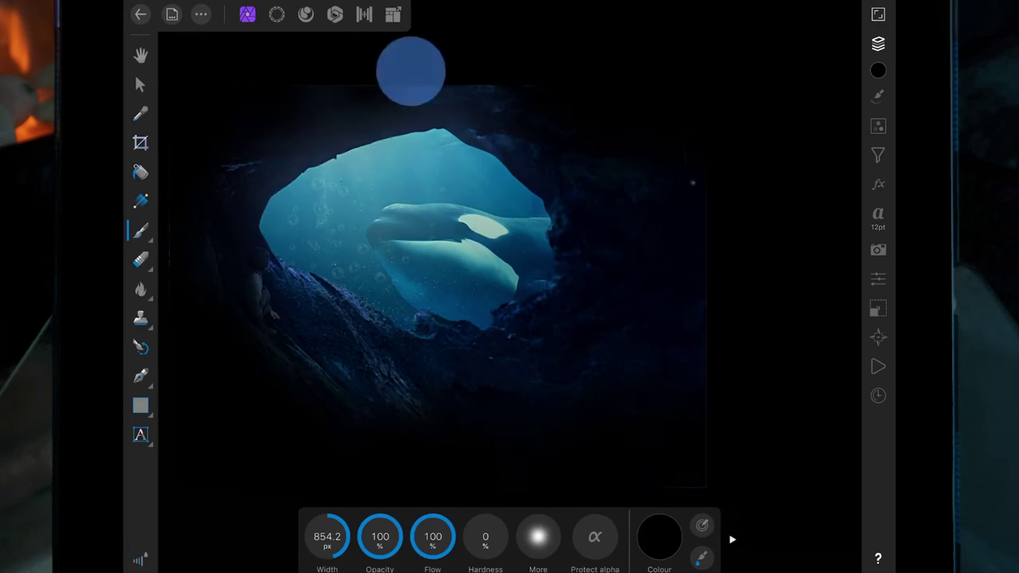
left_click_drag(409, 72, 485, 71)
left_click(306, 101)
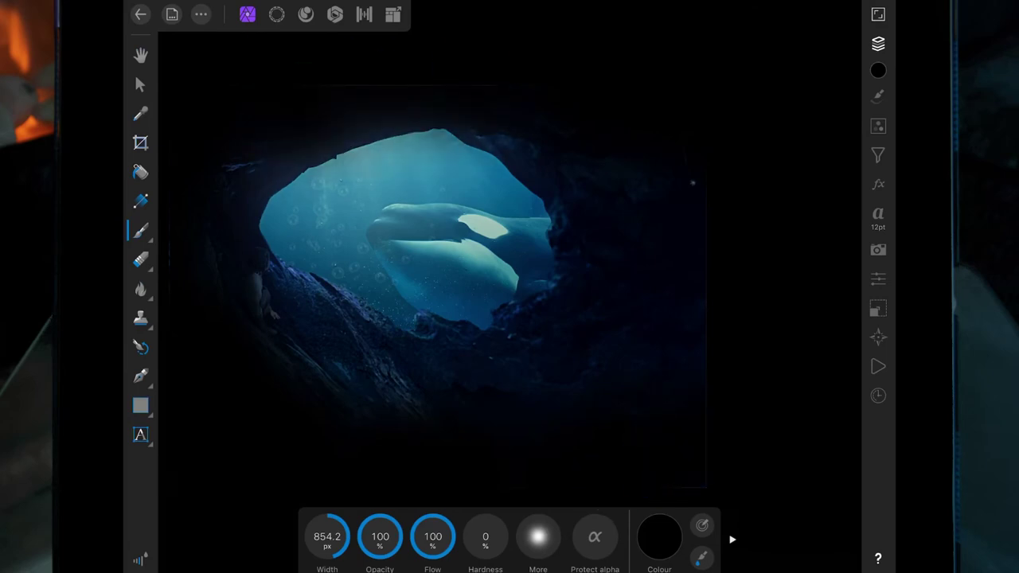
- Darken the right edge of the picture with black paint
left_click(878, 43)
left_click(878, 43)
left_click(879, 43)
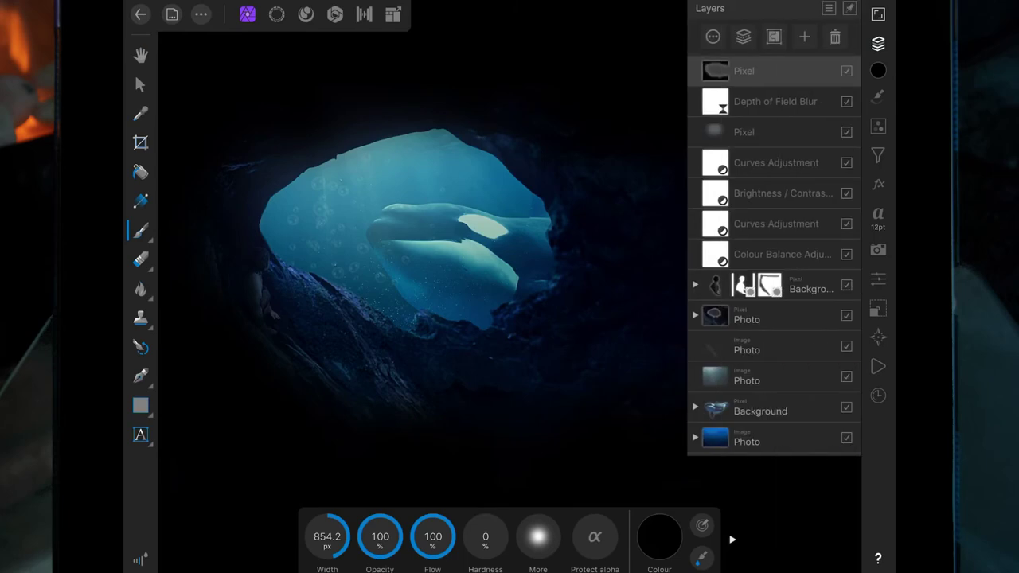
left_click(878, 43)
left_click(701, 285)
left_click(710, 223)
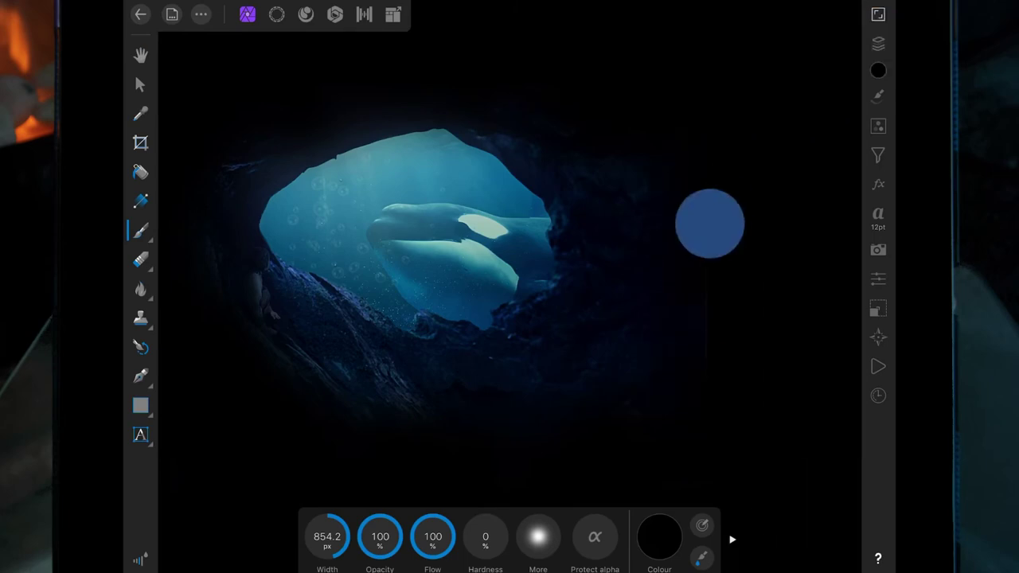
left_click(718, 425)
- Lower the vignette pixel layer's opacity to 75%
left_click(878, 43)
left_click(749, 70)
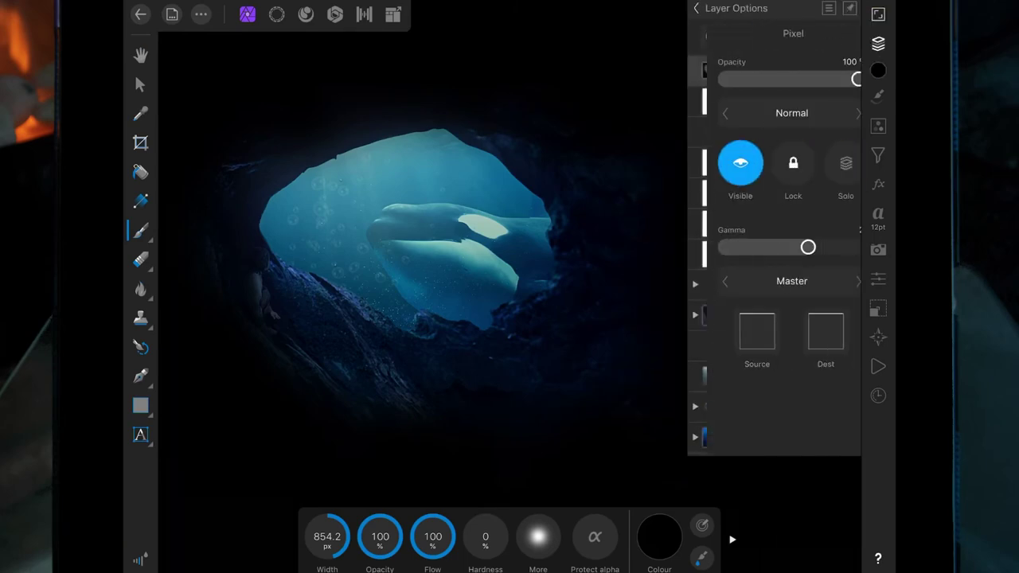
left_click_drag(844, 79, 790, 78)
- Expand the Background group and open the Exposure adjustment's settings
left_click(696, 8)
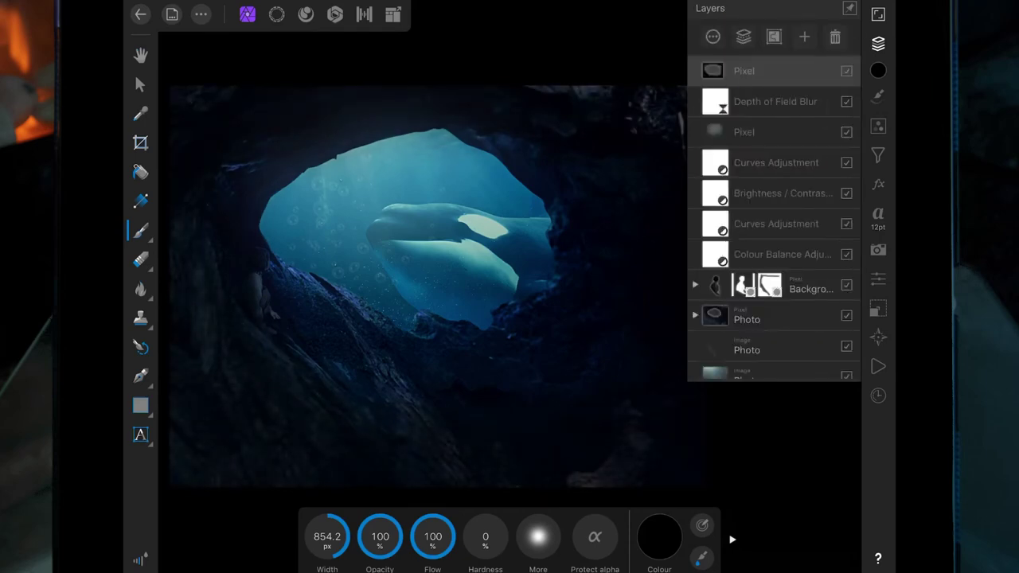
left_click(878, 43)
scroll(578, 332, "down", 2)
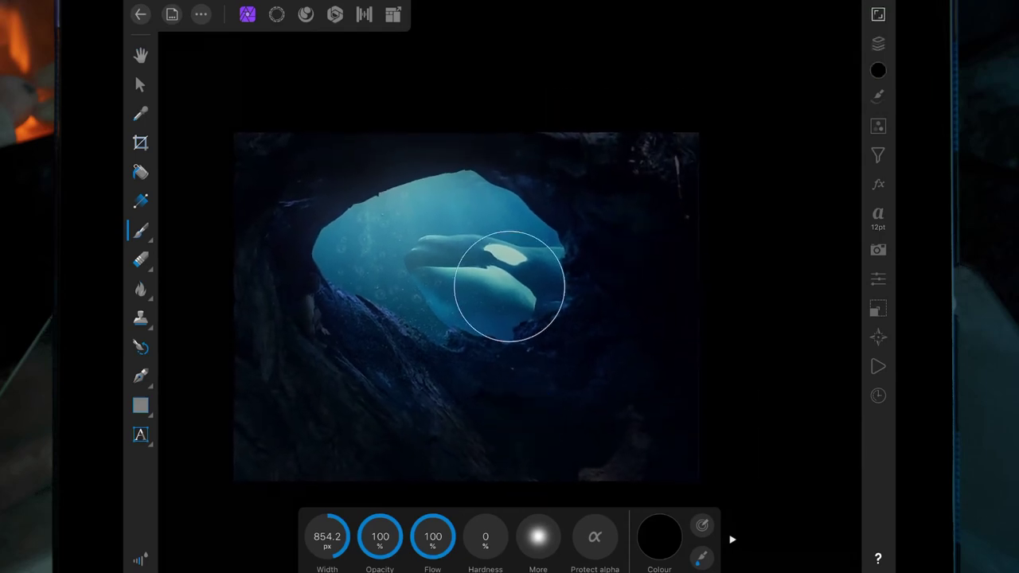
left_click(878, 43)
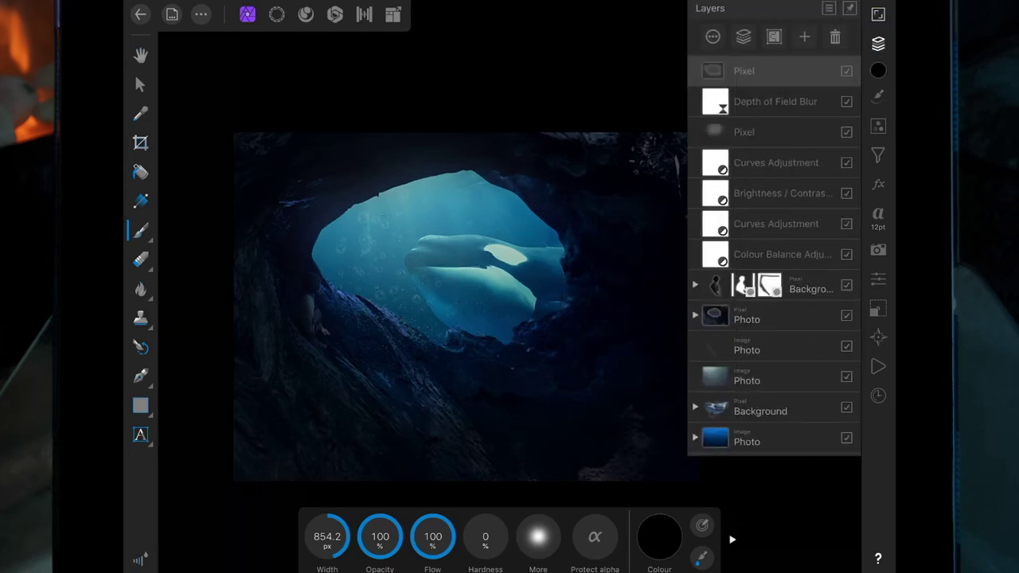
left_click(695, 284)
scroll(780, 325, "down", 2)
left_click(784, 412)
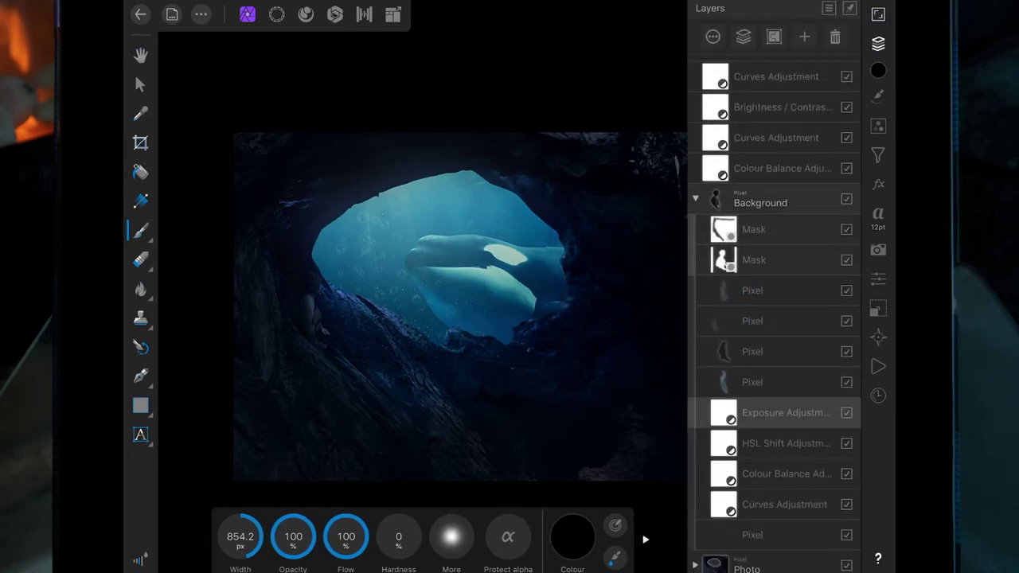
left_click(780, 418)
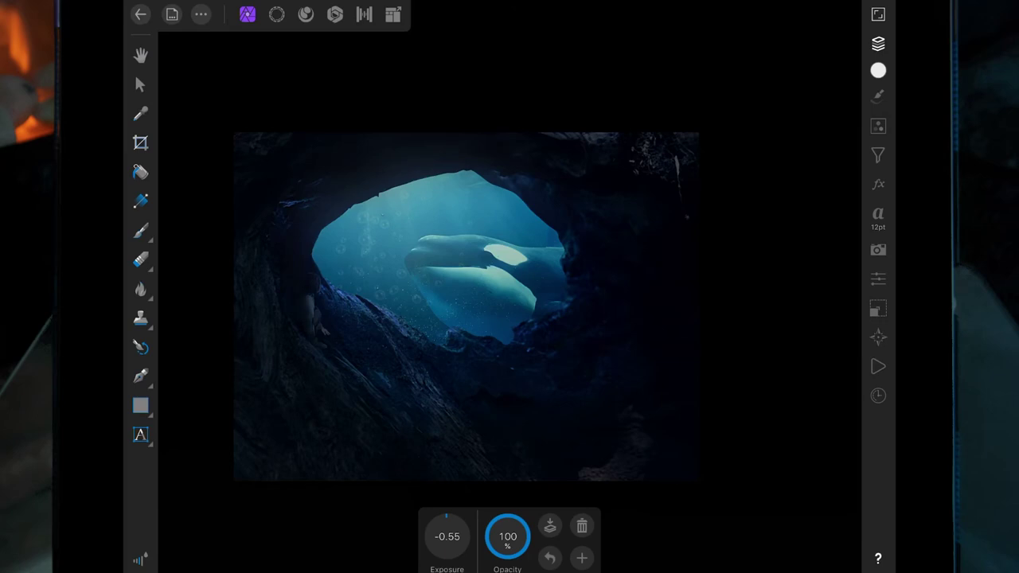
- Try exposure values up to 0.21, then settle the exposure at 0.06
left_click_drag(447, 536, 453, 537)
left_click_drag(447, 537, 501, 522)
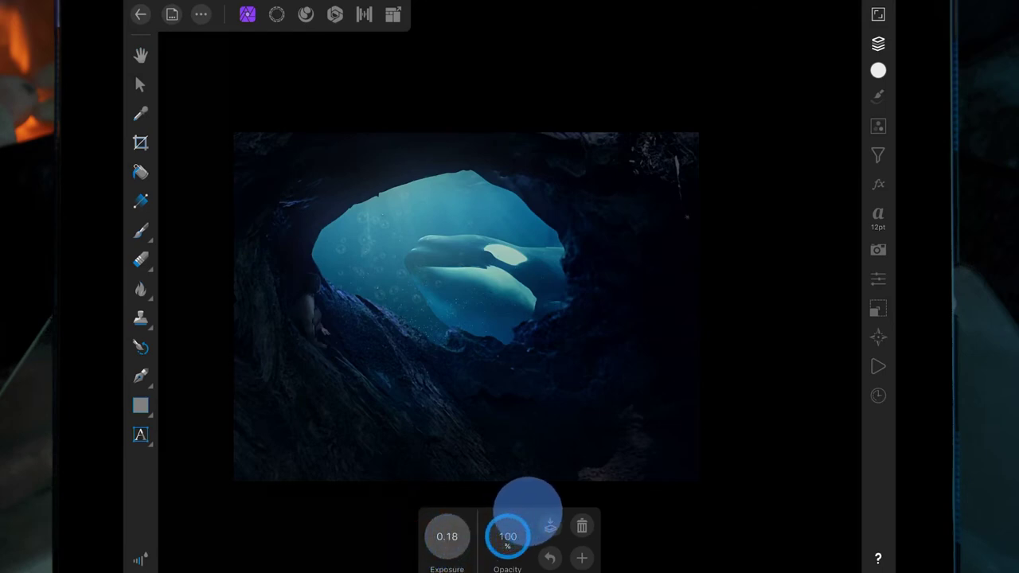
left_click_drag(501, 521, 529, 506)
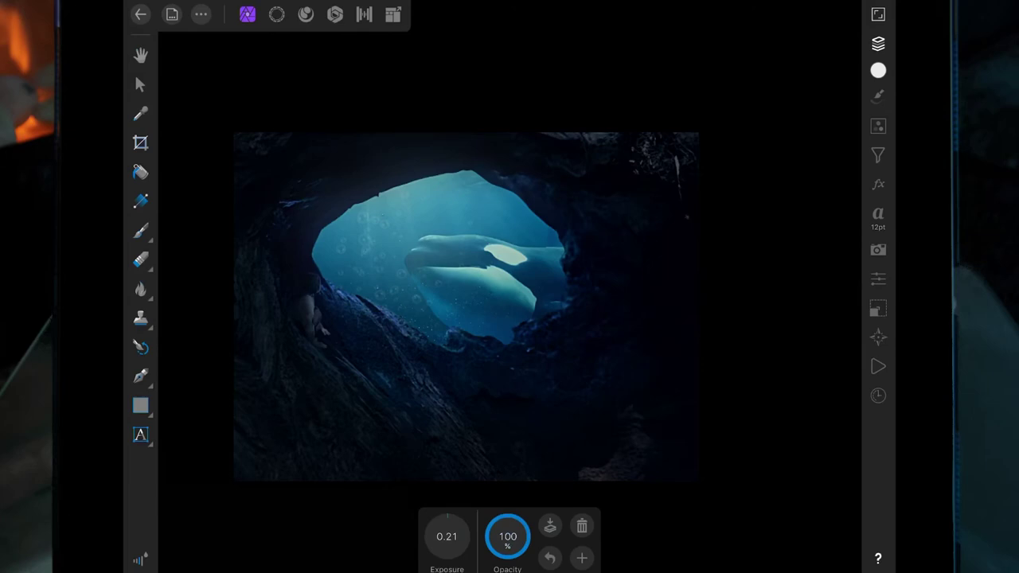
left_click_drag(447, 537, 438, 537)
left_click(878, 43)
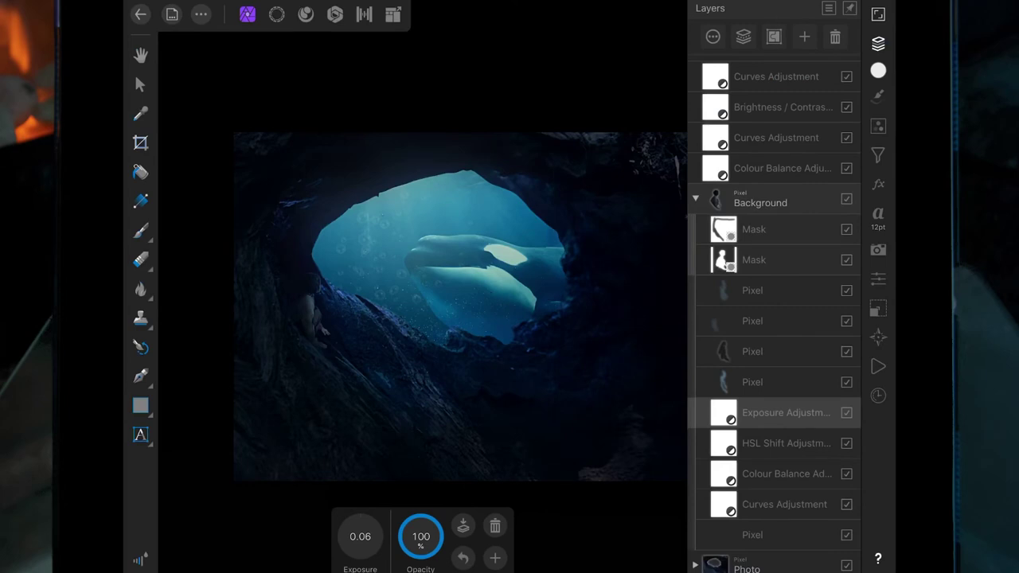
- Add a Brightness/Contrast adjustment with 19% brightness and 17% contrast
left_click(878, 126)
left_click_drag(791, 137, 775, 282)
left_click(789, 239)
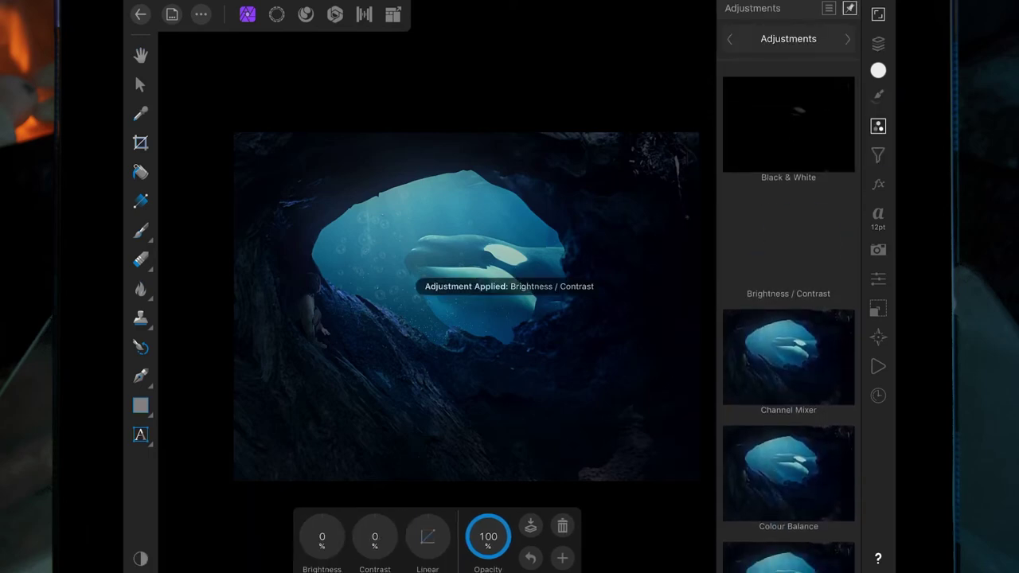
left_click_drag(323, 536, 394, 535)
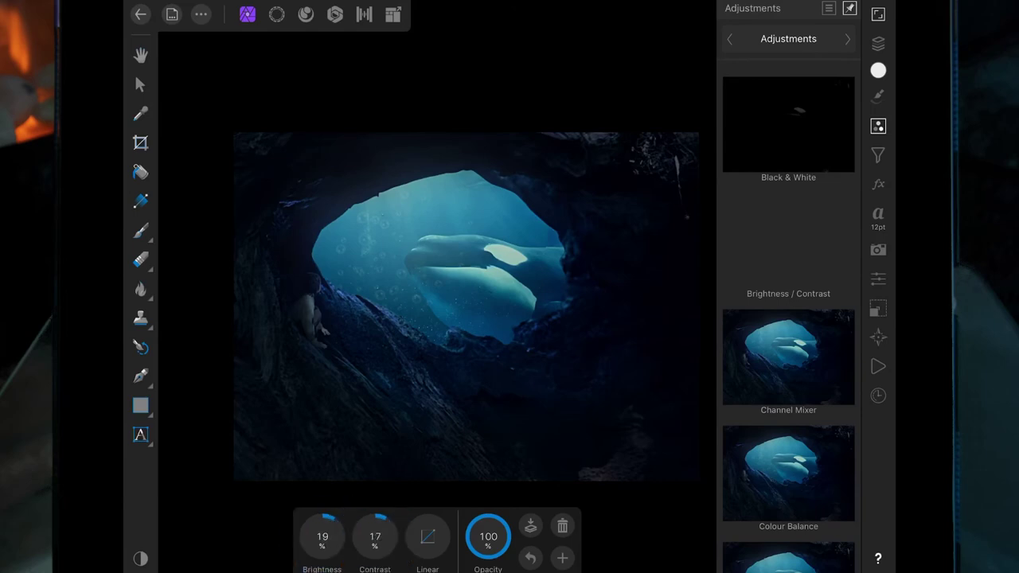
left_click(878, 126)
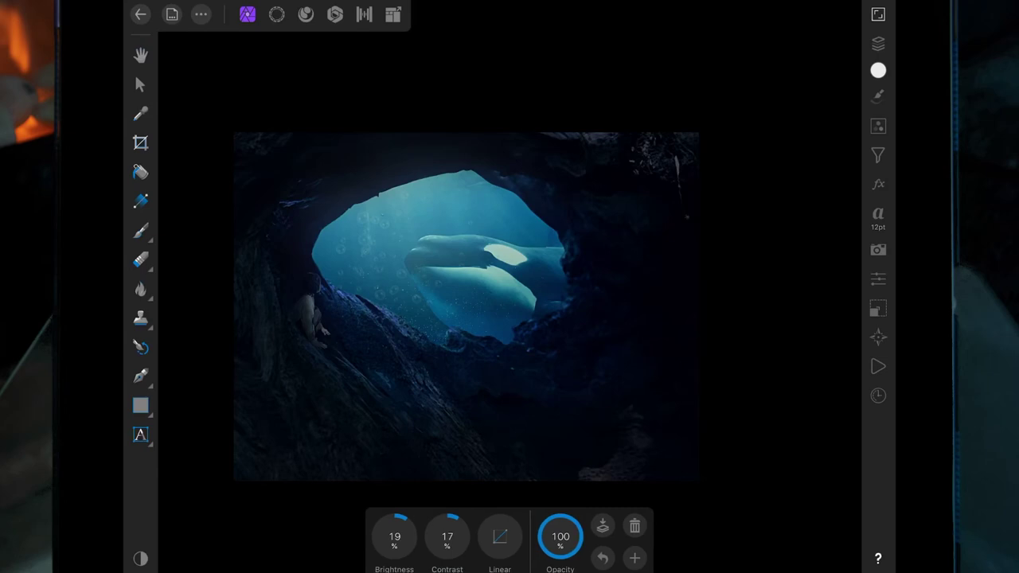
- Set Colour Balance highlights to Cyan/Red -100, Magenta/Green 22, Yellow/Blue 100
left_click(878, 43)
left_click(773, 531)
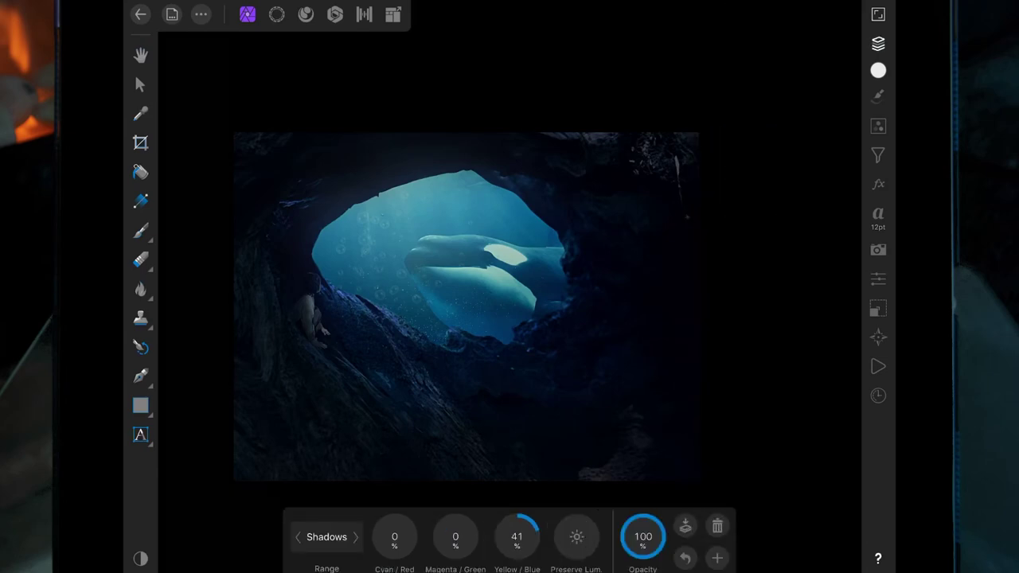
left_click_drag(517, 537, 523, 537)
left_click(355, 536)
left_click(355, 536)
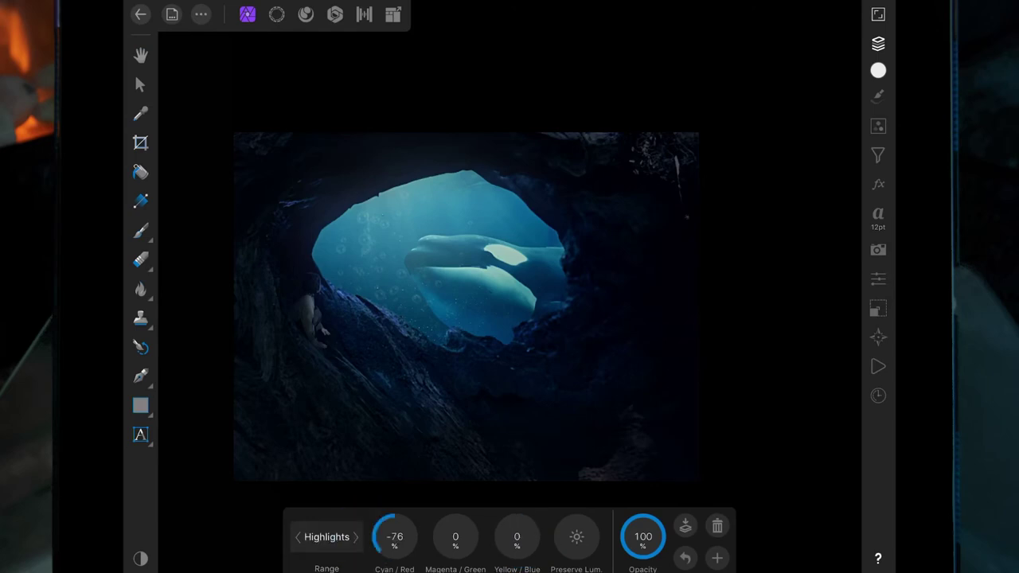
left_click_drag(395, 537, 364, 534)
mouse_move(516, 536)
left_mouse_down()
mouse_move(538, 523)
mouse_move(512, 534)
mouse_move(521, 530)
left_mouse_up()
left_click_drag(455, 537, 535, 524)
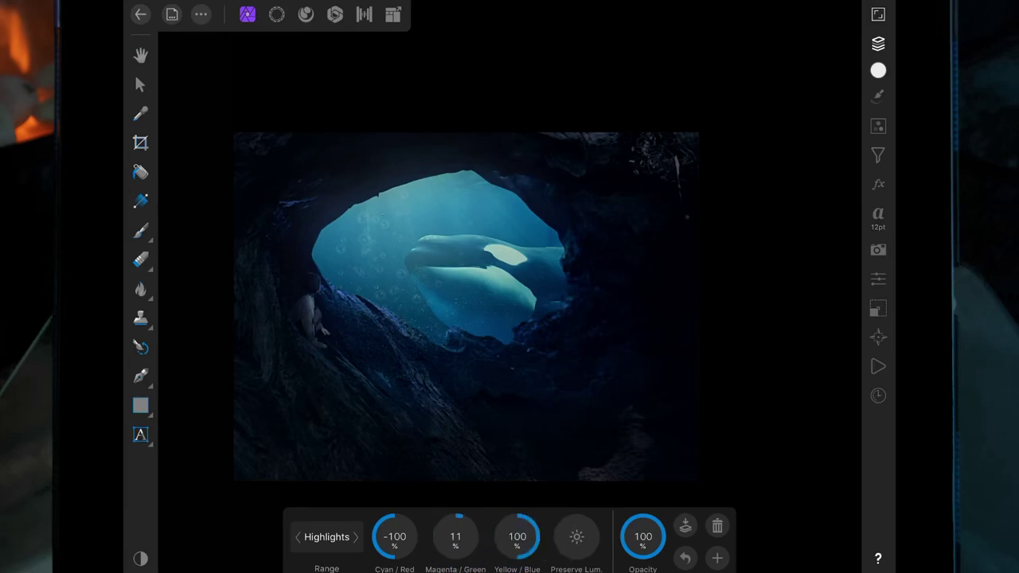
left_click_drag(455, 537, 472, 527)
- Lower the Background group's Exposure adjustment to -0.15
left_click(878, 43)
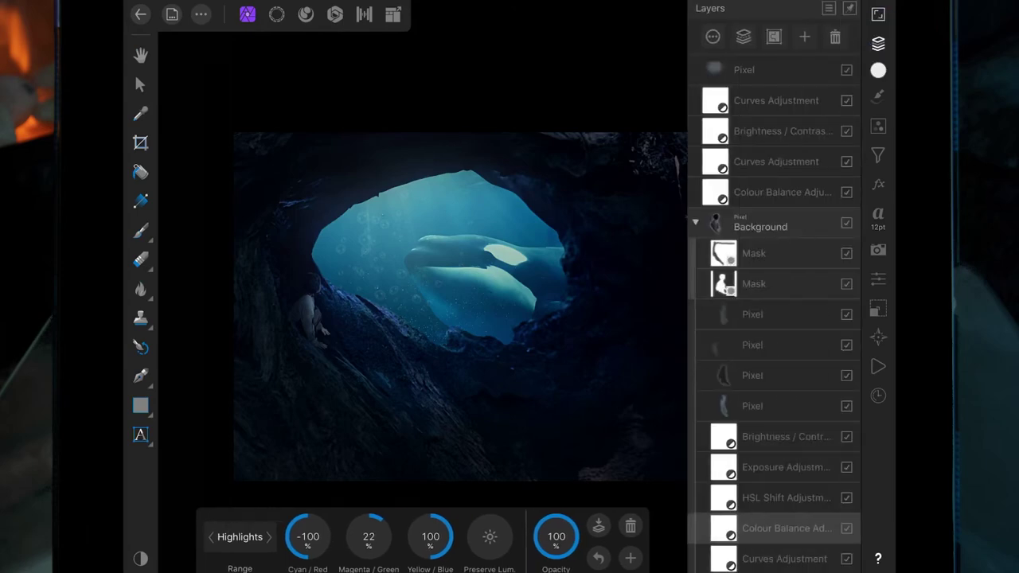
left_click(785, 467)
left_click(878, 43)
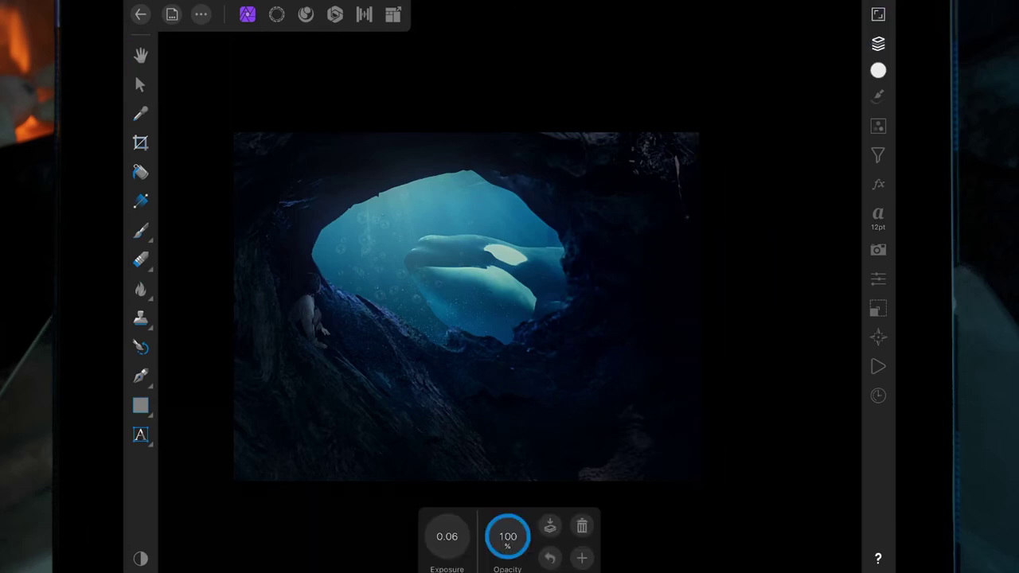
left_click_drag(447, 536, 416, 538)
left_click(878, 43)
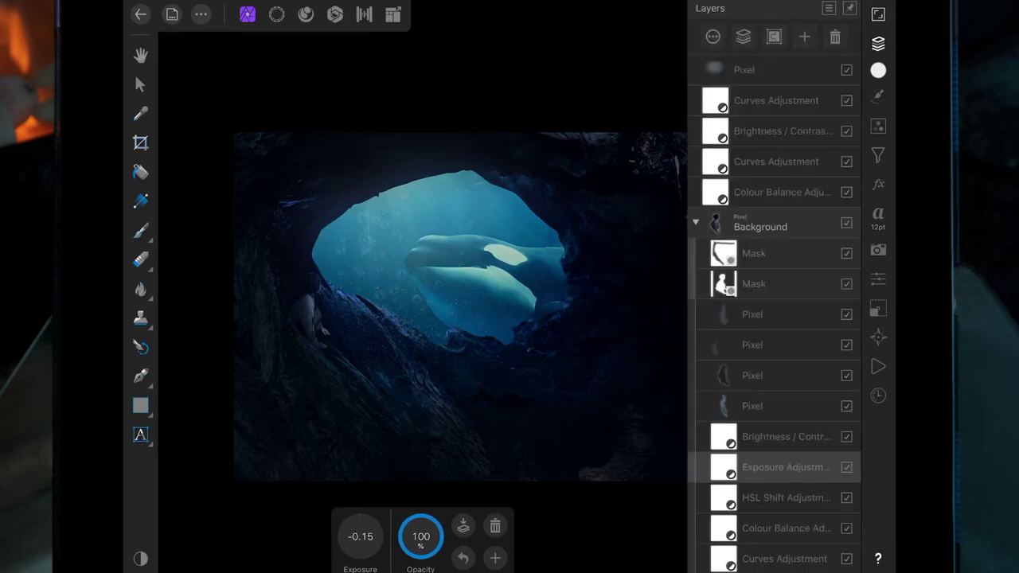
left_click(804, 37)
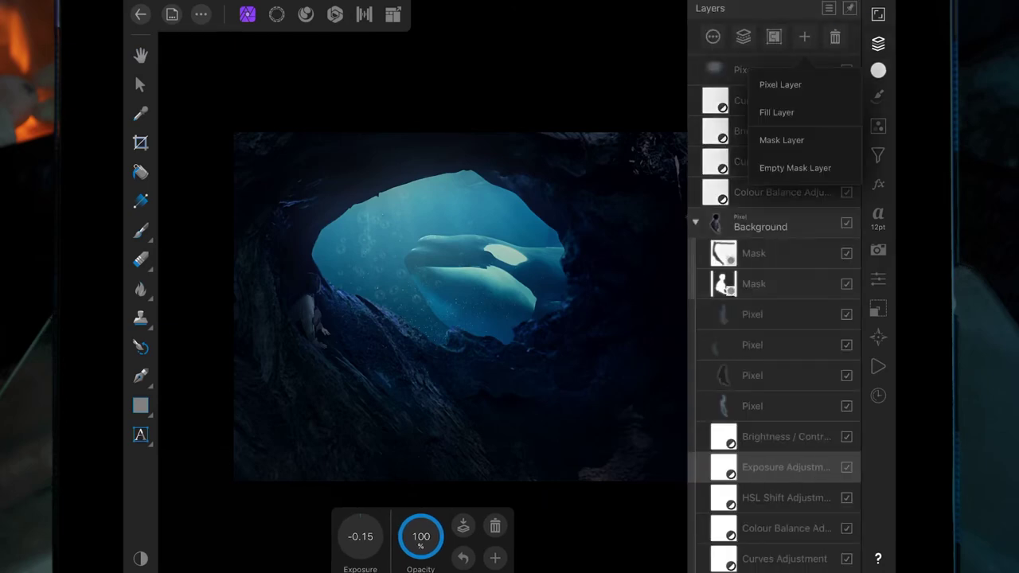
- On a new pixel layer, paint black shadow over the girl's arm and hand with a 42 px brush
left_click(780, 84)
left_click(140, 230)
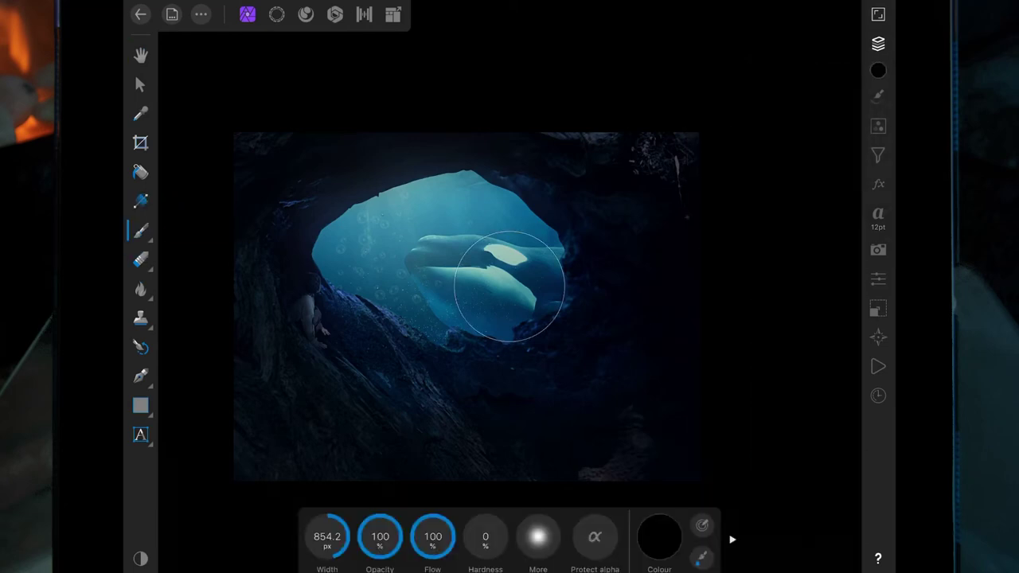
scroll(501, 360, "up", 5)
scroll(500, 359, "up", 3)
left_click_drag(327, 537, 262, 558)
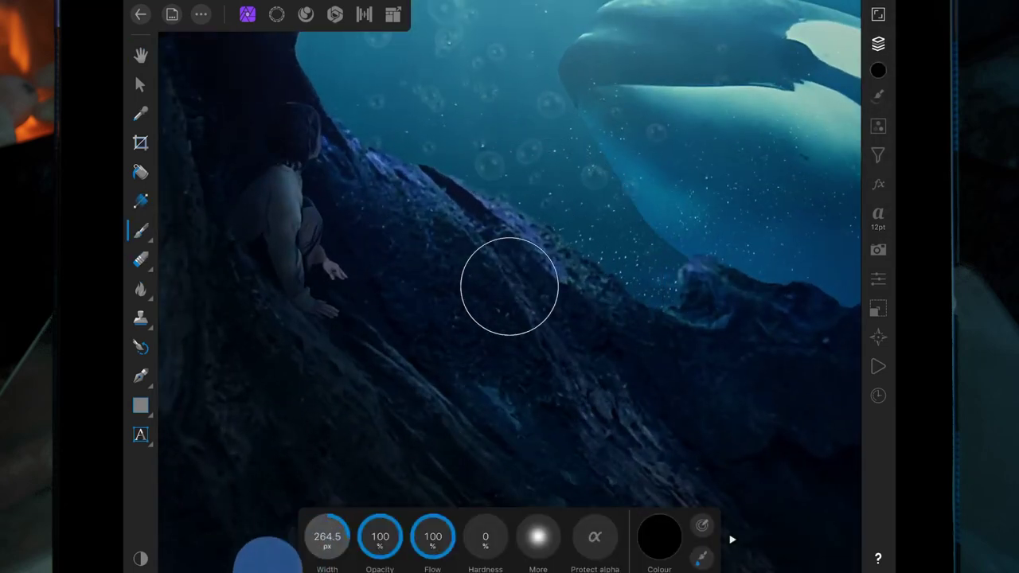
left_click_drag(322, 242, 318, 299)
key("ctrl+z")
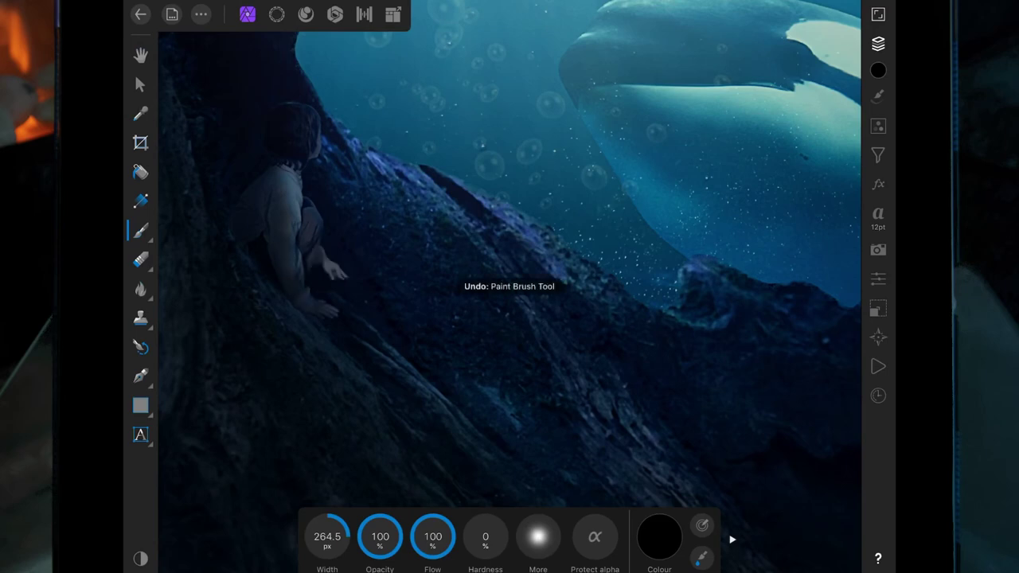
left_click_drag(328, 534, 207, 534)
left_click(433, 540)
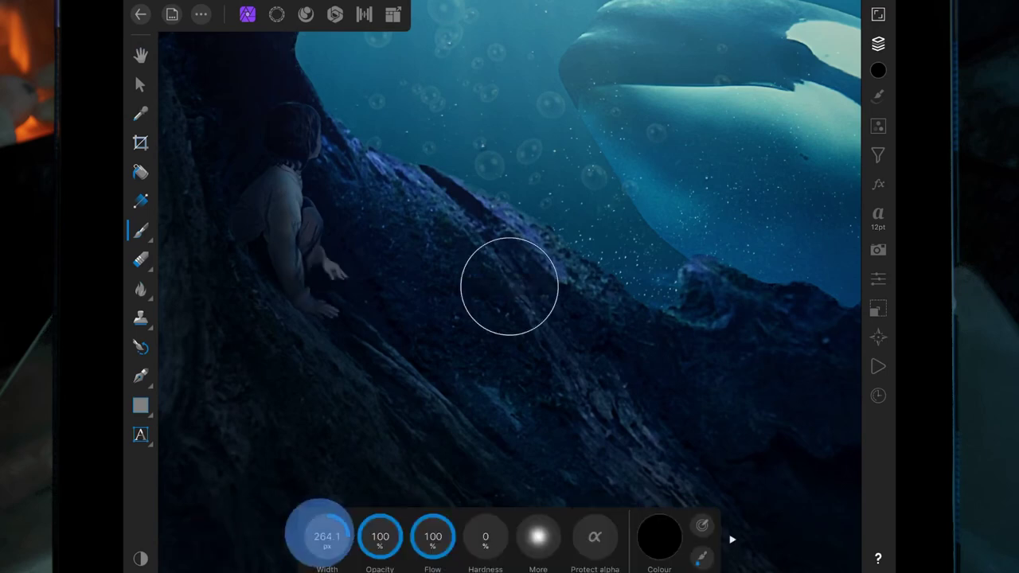
left_click_drag(325, 530, 430, 486)
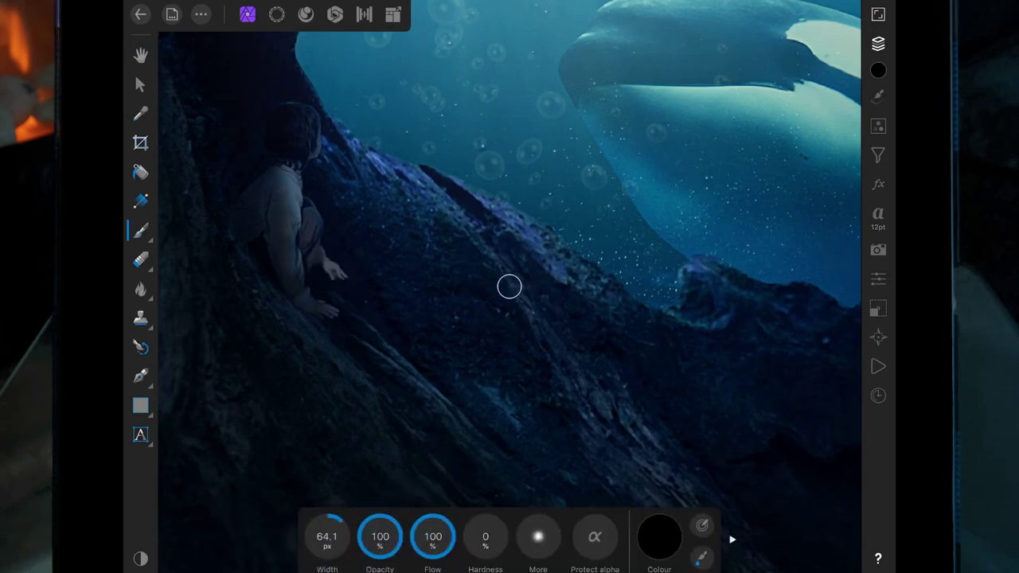
left_click_drag(336, 269, 331, 271)
- Lower the shadow layer's opacity to 44%
left_click(878, 44)
left_click(712, 36)
left_click_drag(844, 79, 766, 80)
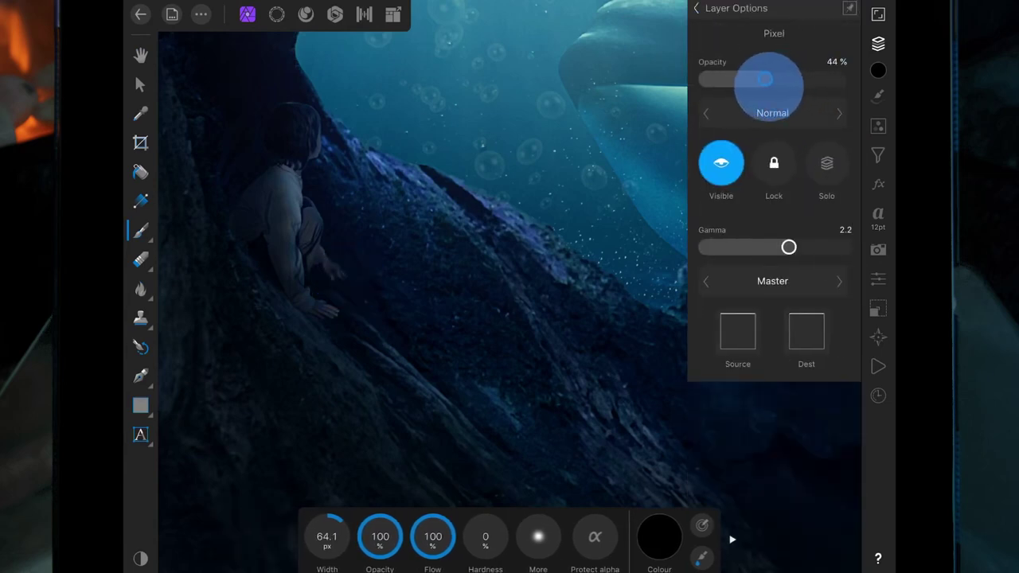
left_click(327, 270)
left_click(331, 283)
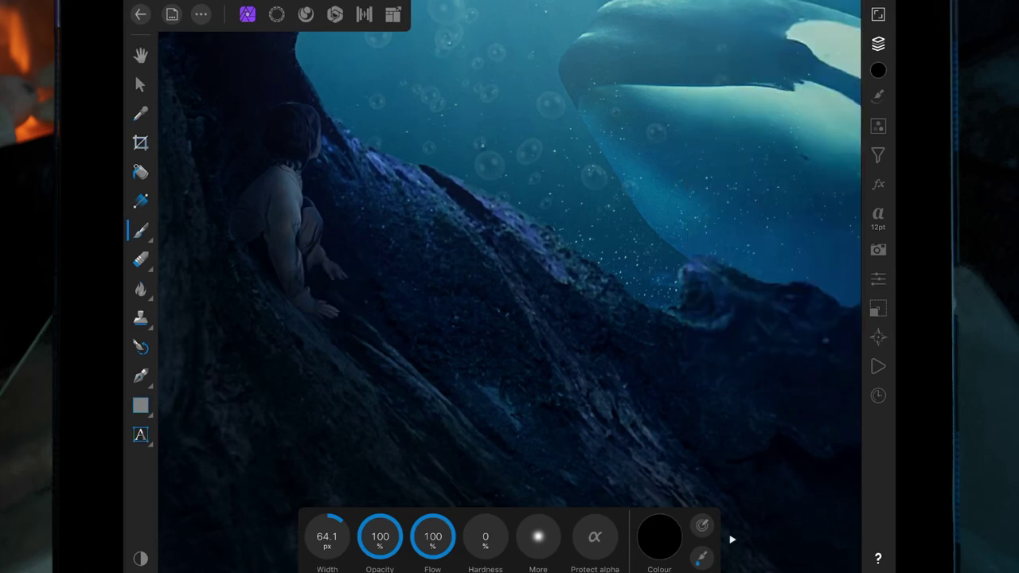
scroll(491, 307, "down", 3)
scroll(442, 326, "down", 3)
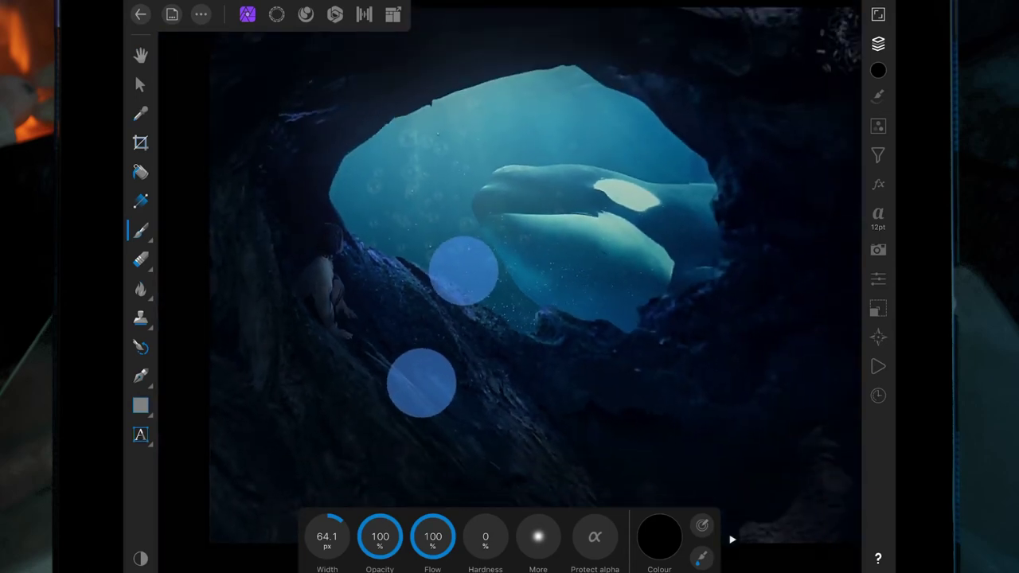
scroll(484, 334, "down", 2)
- Add another pixel layer and paint the seated girl in teal
left_click(878, 43)
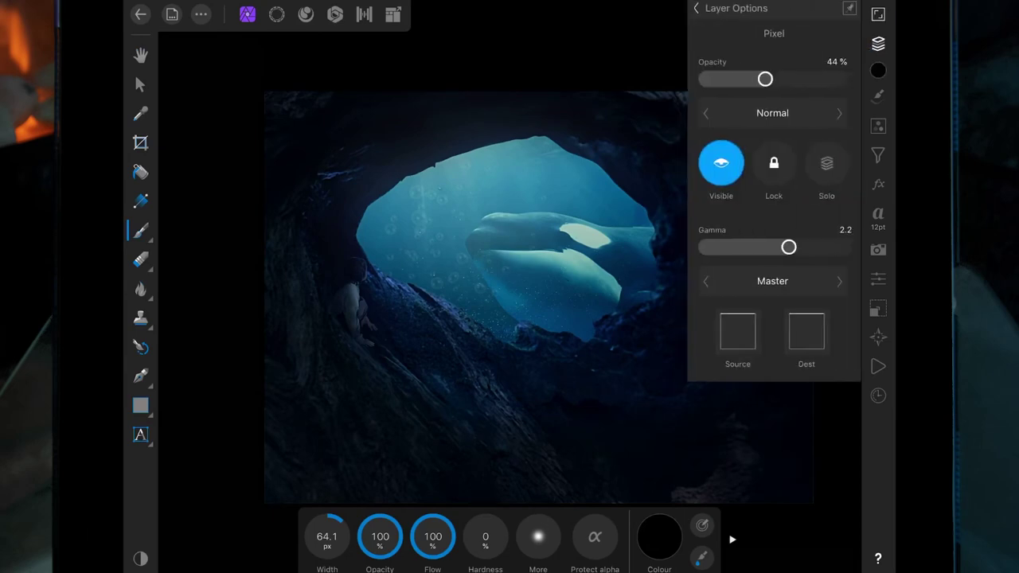
left_click(804, 36)
left_click(878, 43)
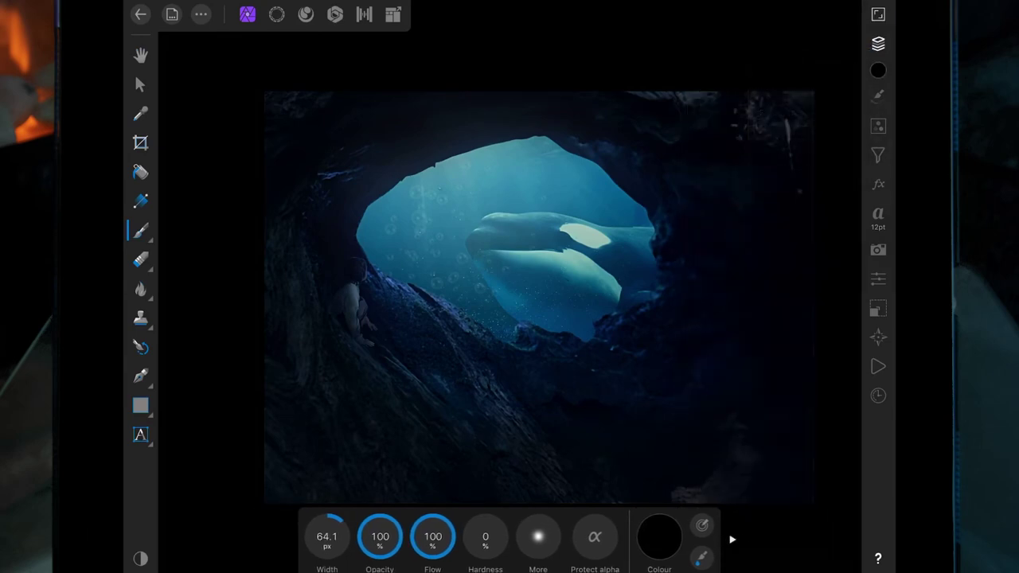
left_click(659, 535)
left_click(652, 400)
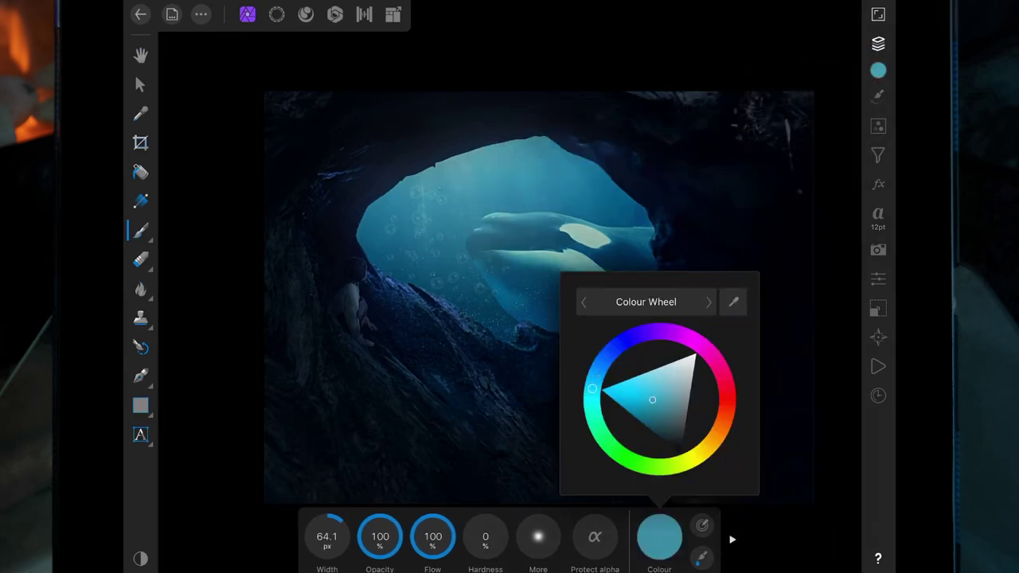
left_click(659, 535)
key("bracketleft")
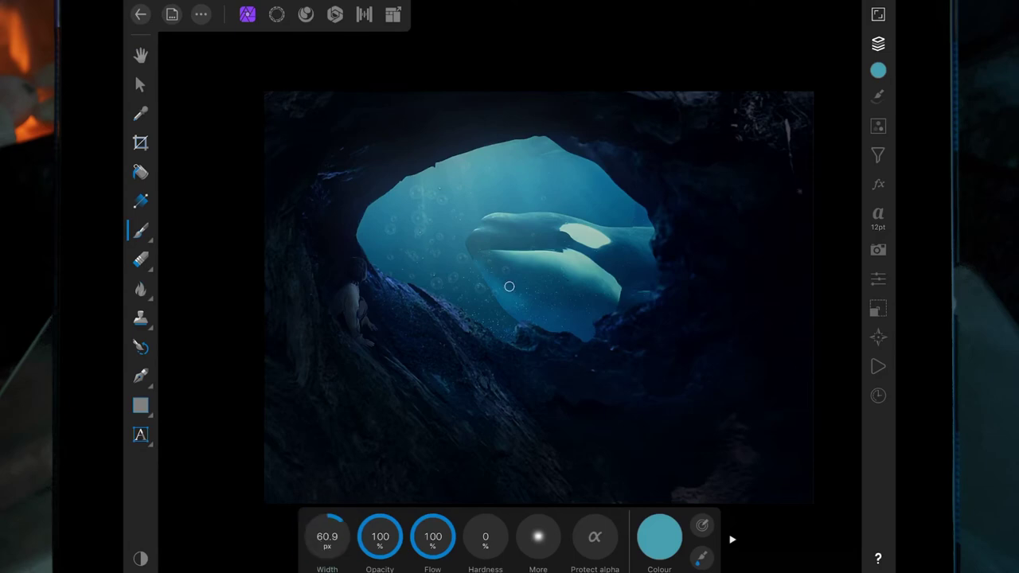
key("bracketright")
left_click(368, 284)
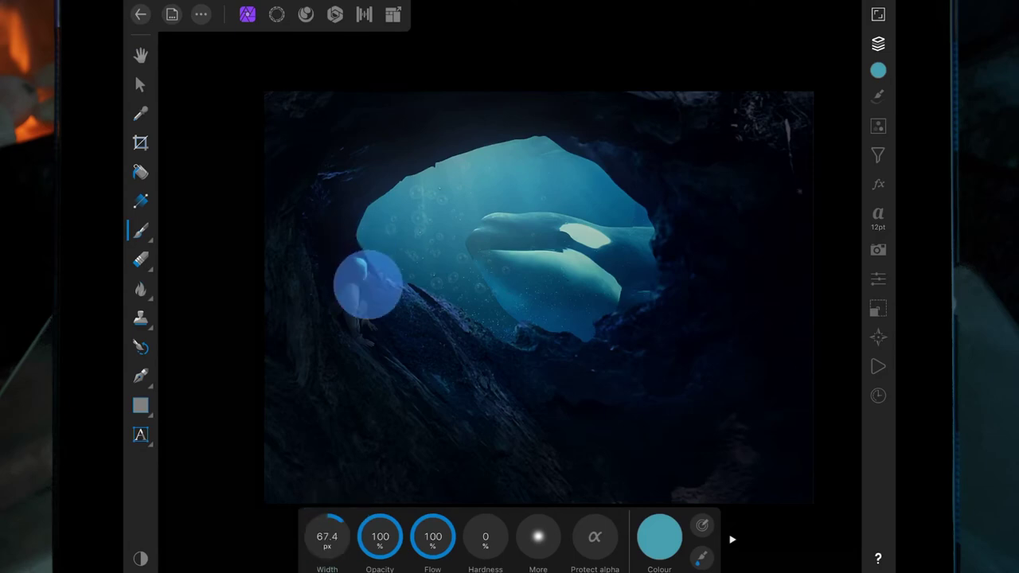
left_click_drag(367, 284, 383, 359)
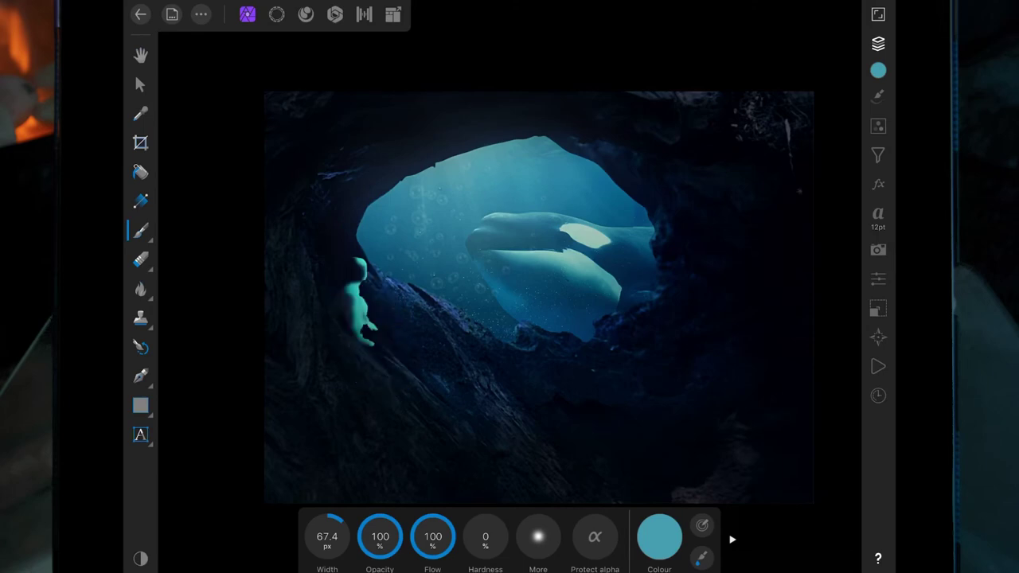
- Set the teal layer to Colour dodge blending at about 10% opacity
left_click(878, 43)
left_click(765, 466)
left_click(772, 113)
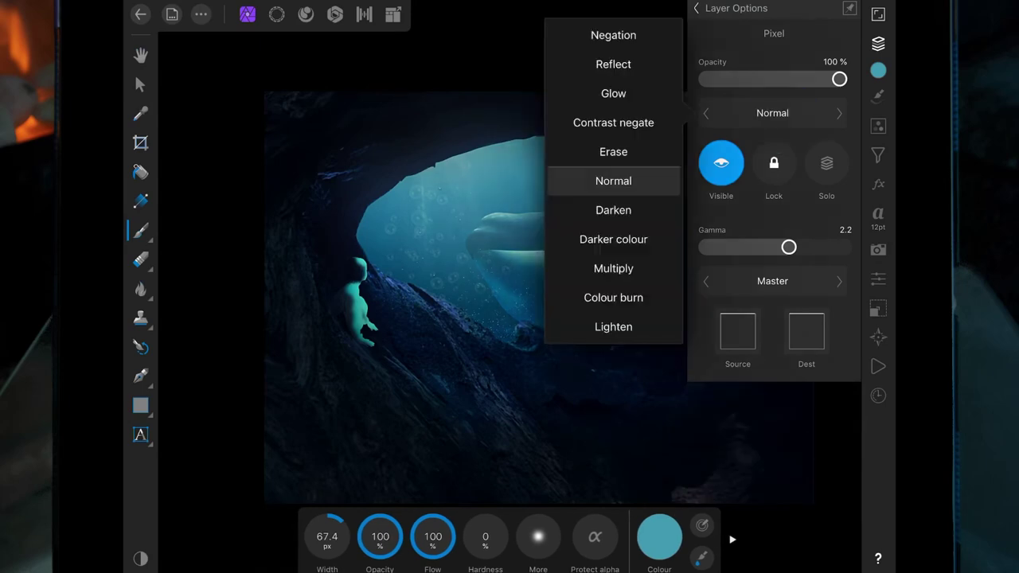
left_click(637, 194)
left_click(652, 224)
left_click(649, 221)
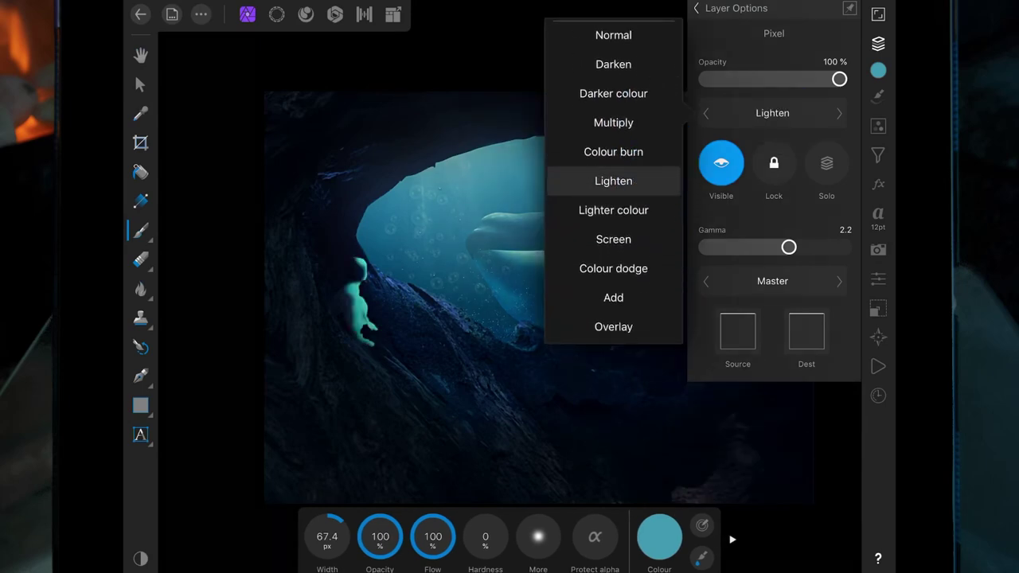
left_click(632, 268)
left_click_drag(839, 78, 726, 79)
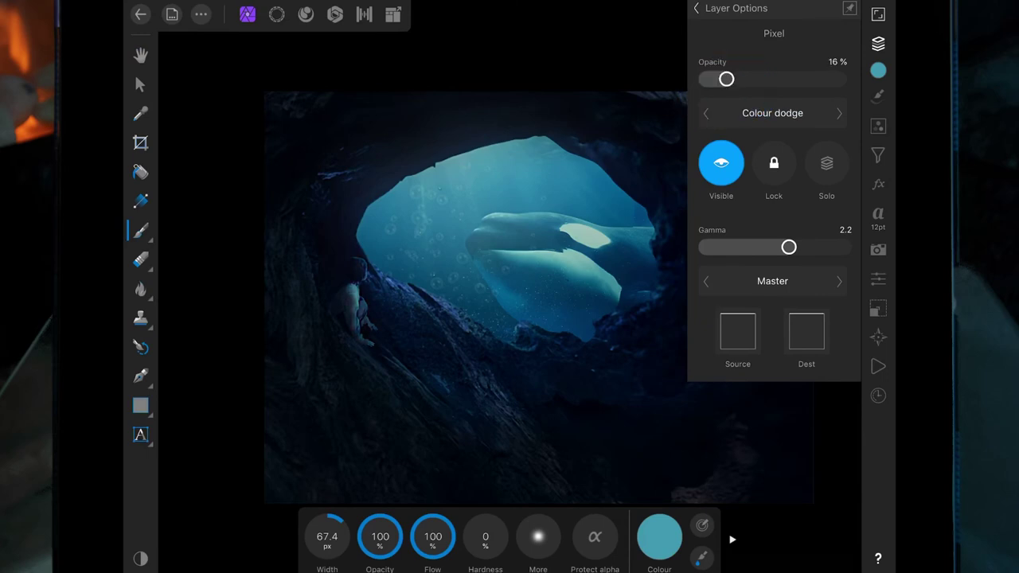
left_click(366, 280)
left_click_drag(728, 79, 714, 79)
- Crop the image slightly tighter from the top-right and bottom-left corners
left_click(696, 8)
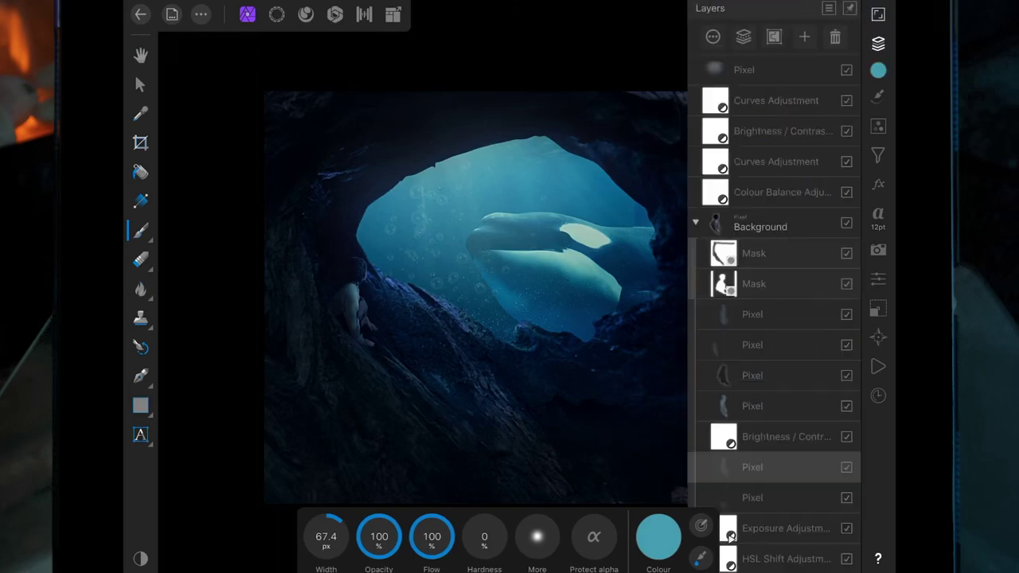
left_click(878, 43)
left_click(140, 142)
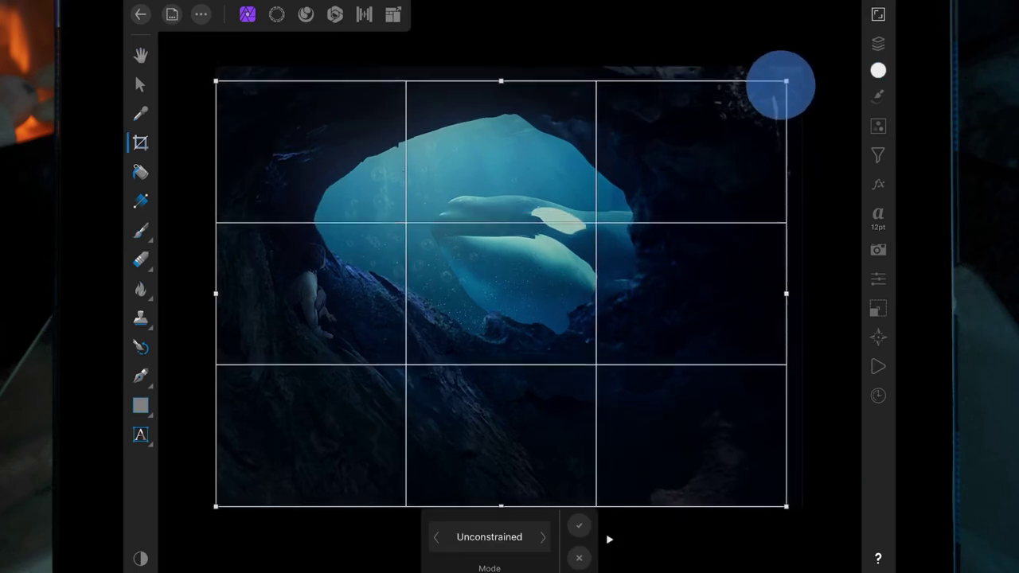
left_click_drag(785, 87, 796, 72)
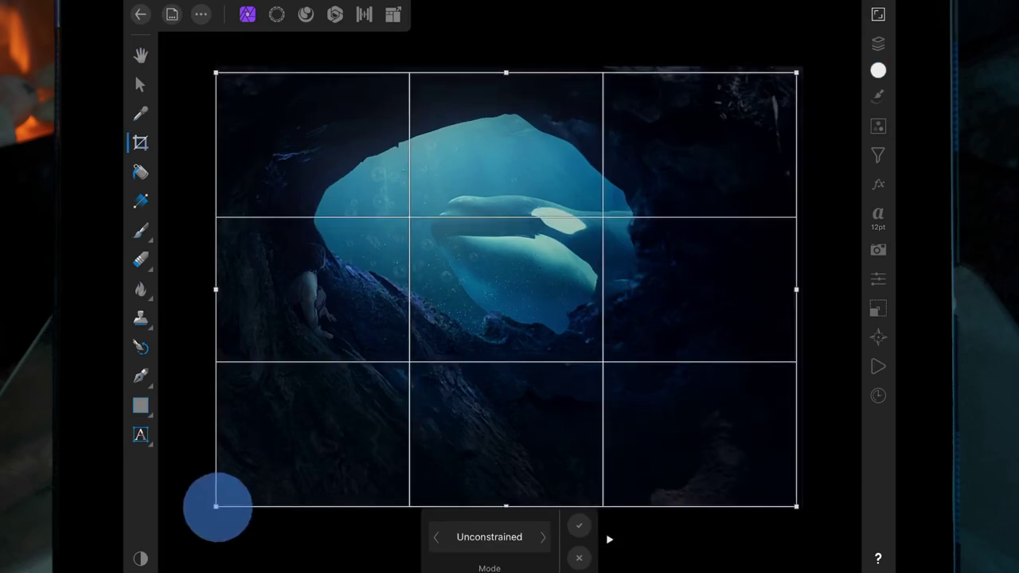
left_click_drag(216, 505, 229, 494)
left_click(578, 525)
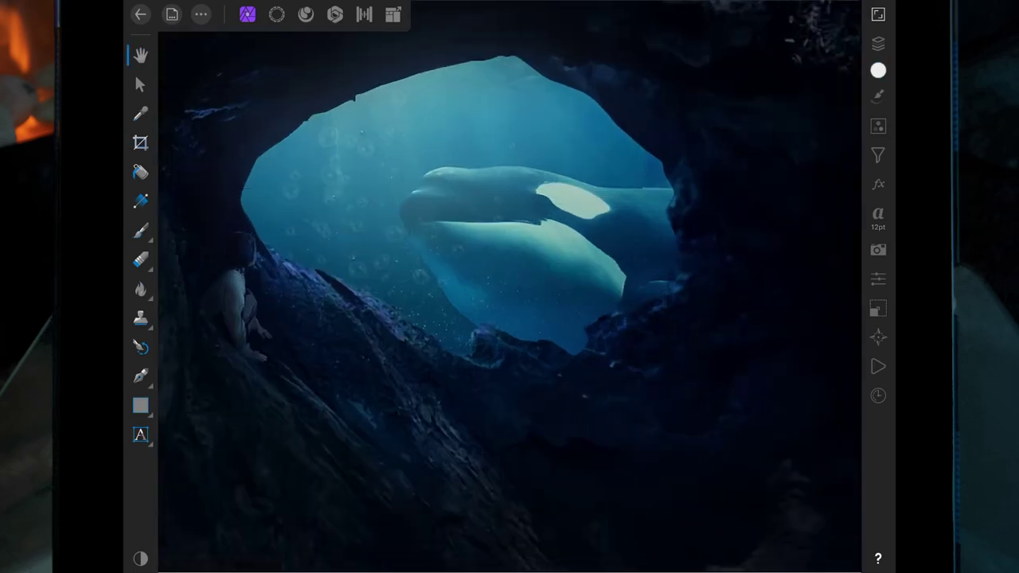
- Rasterise the Photo layer
left_click(879, 43)
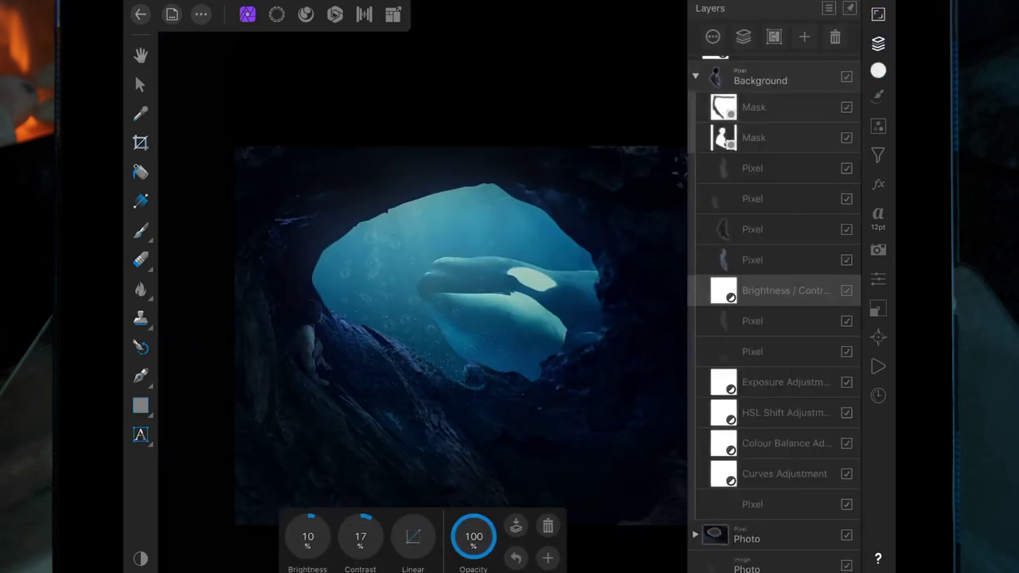
left_click(747, 535)
left_click(743, 36)
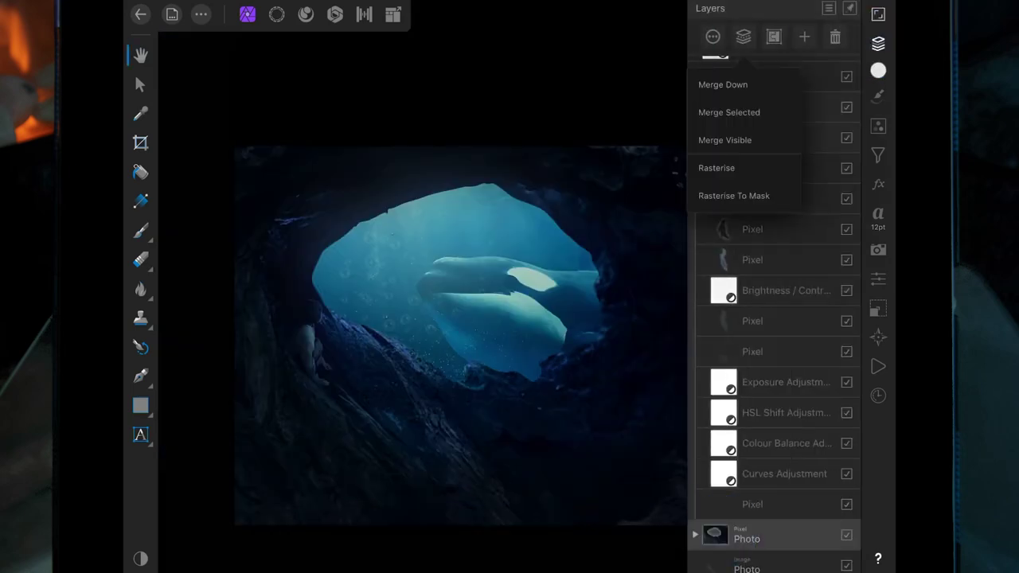
left_click(756, 167)
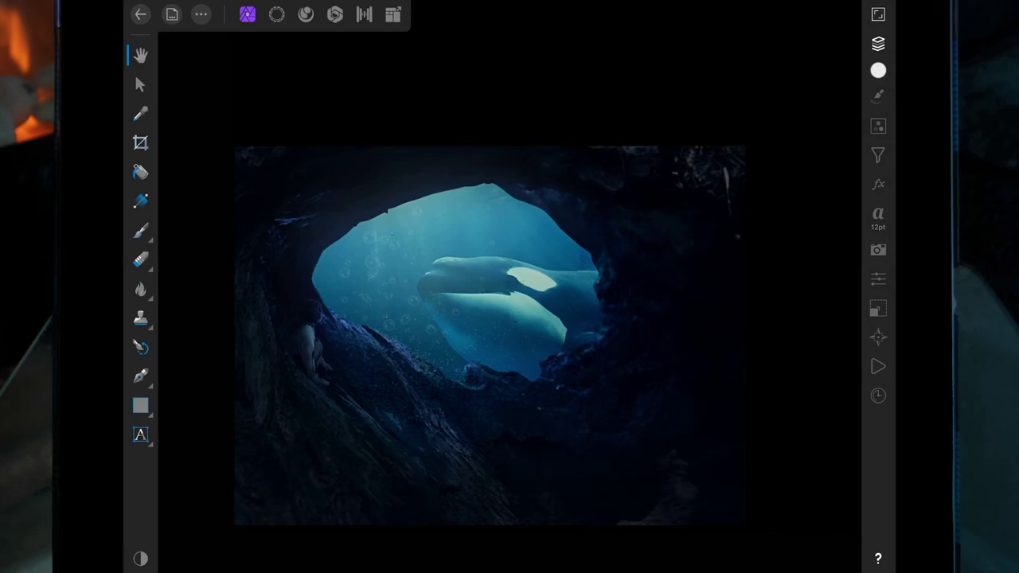
- Select the Blur Brush from the burn/dodge/blur group and set its opacity to about 35%
left_click(140, 318)
left_click(140, 317)
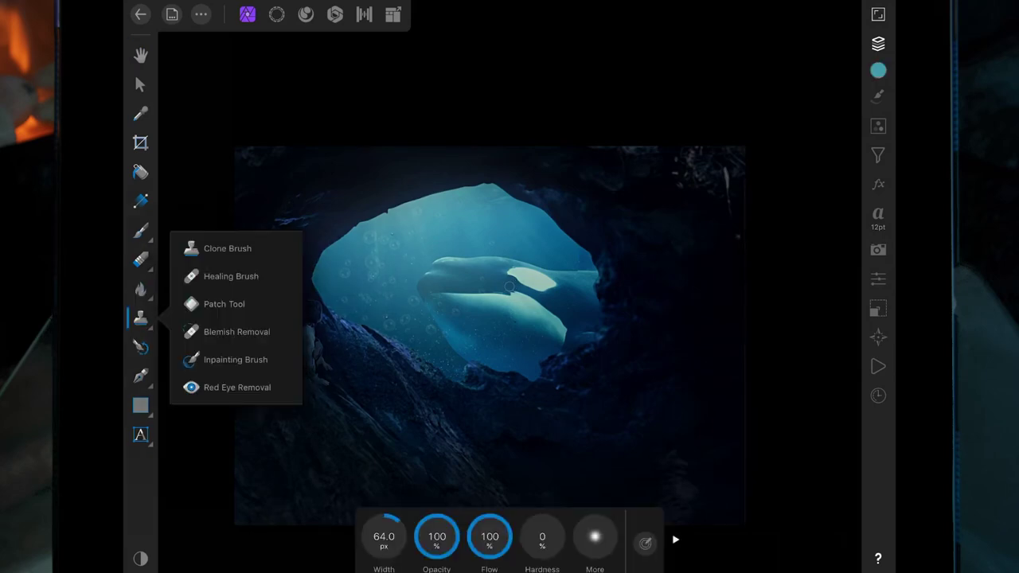
left_click(328, 273)
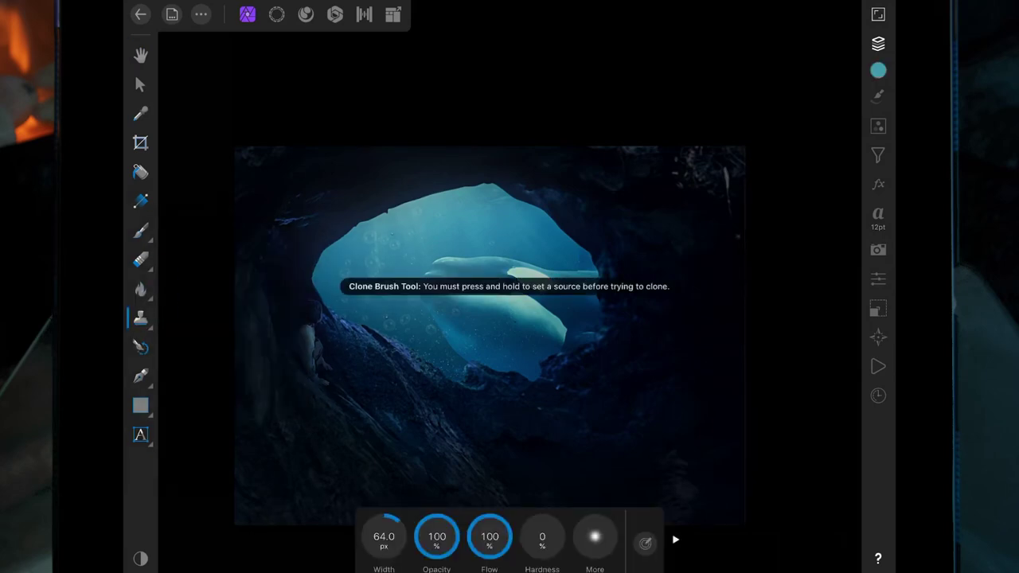
left_click(140, 290)
left_click(141, 290)
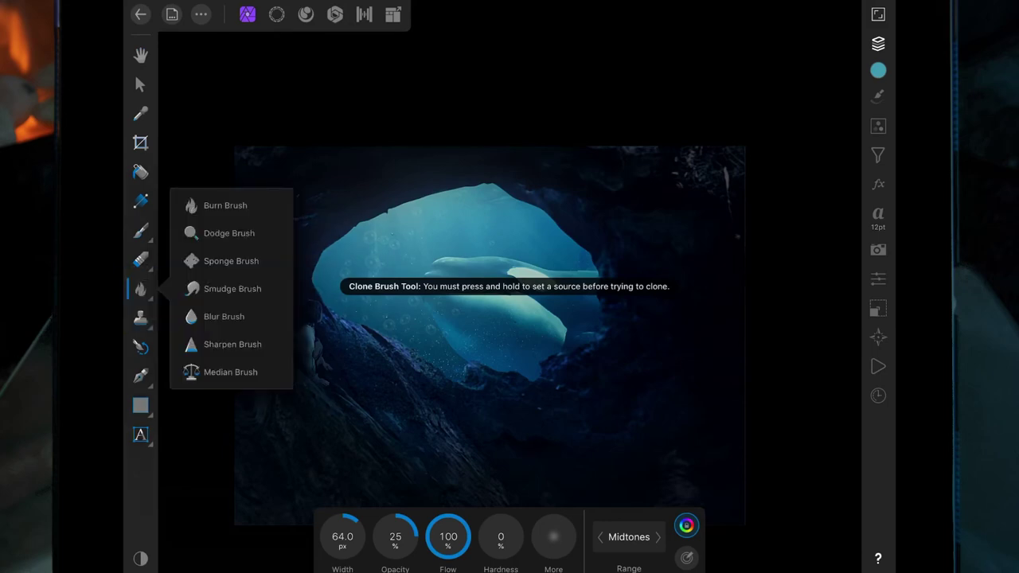
left_click(224, 316)
mouse_move(436, 537)
left_mouse_down()
mouse_move(398, 536)
mouse_move(429, 516)
left_mouse_up()
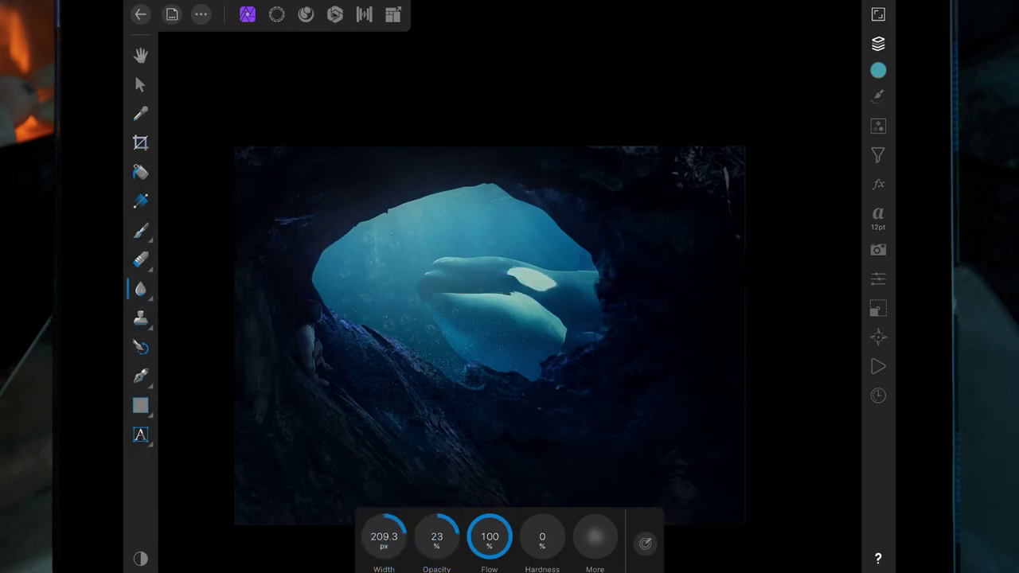
left_click(376, 334)
left_click_drag(436, 529, 451, 526)
- Blur the rock along the opening's lower edge and the foreground rock below it
left_click(362, 327)
left_click(398, 349)
left_click(561, 367)
left_click(636, 306)
left_click(533, 208)
left_click(354, 353)
left_click(440, 409)
- Raise blur opacity to 48% and soften the rocks beneath the opening and at lower right
left_click_drag(437, 536, 457, 537)
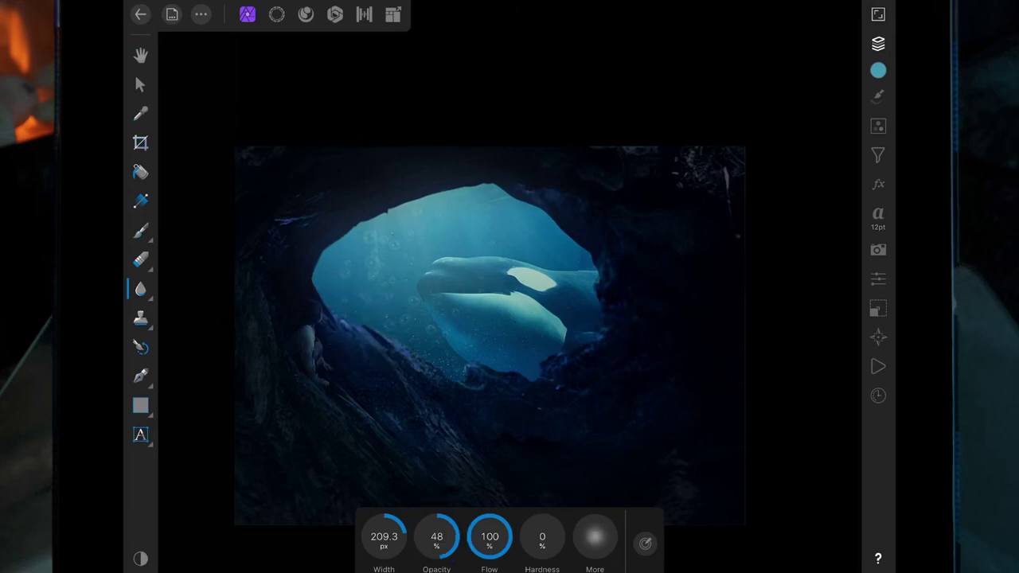
left_click(334, 317)
left_click(402, 360)
left_click(338, 216)
left_click(492, 370)
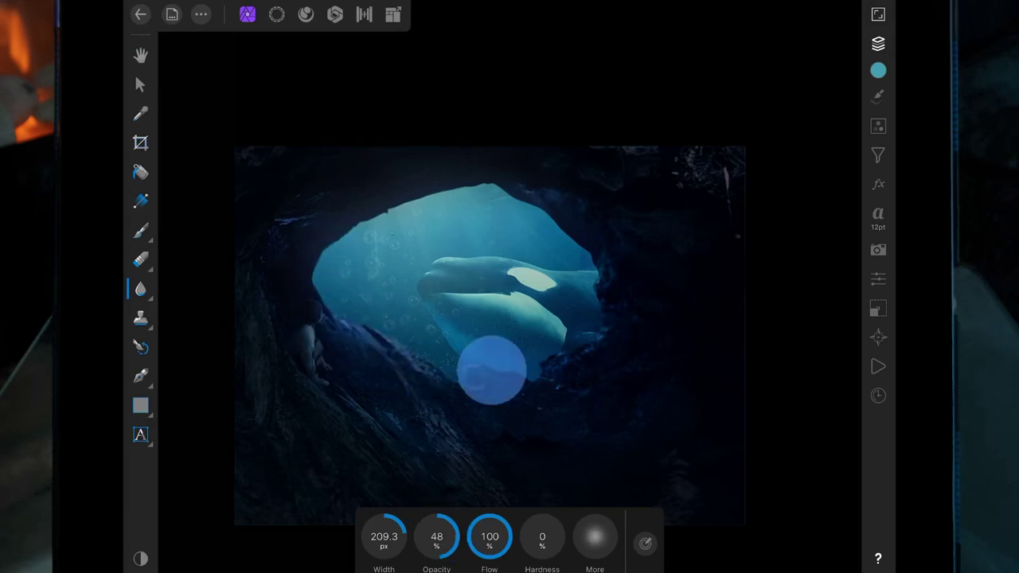
left_click(583, 364)
left_click(515, 204)
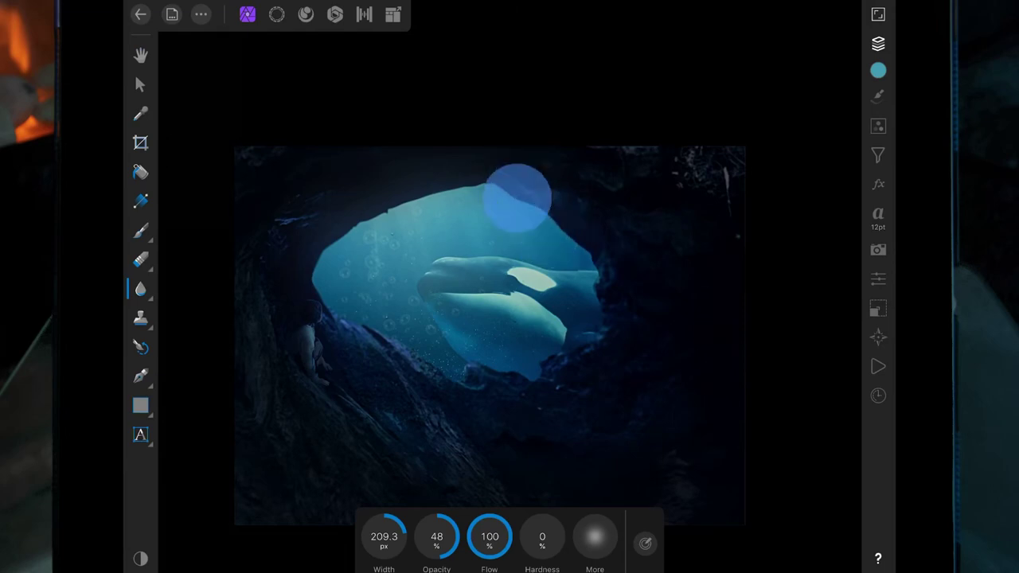
- Blur the opening's top and left rims and the bottom-centre foreground rock
left_click(338, 239)
left_click(516, 181)
left_click_drag(435, 174, 403, 197)
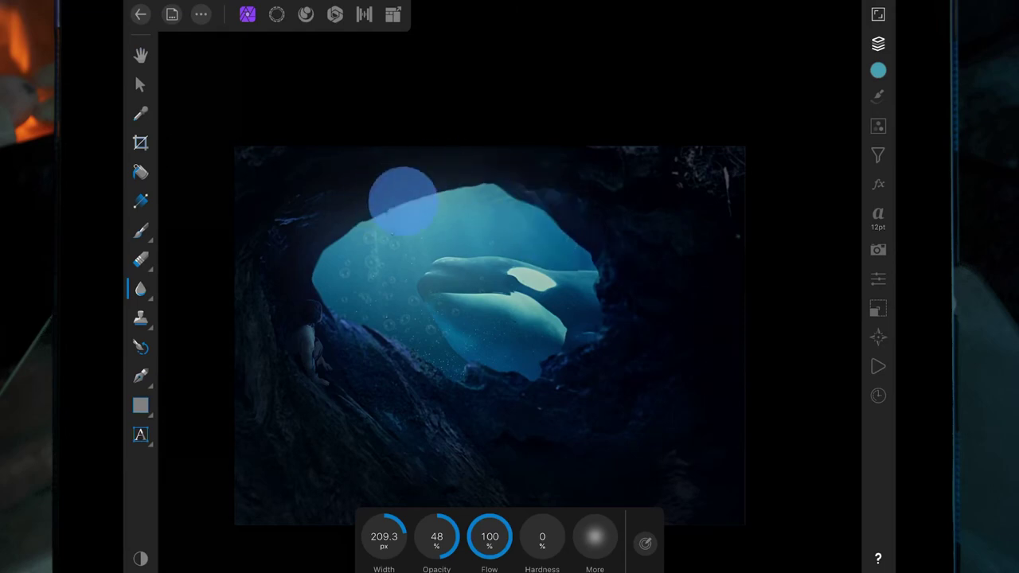
left_click(323, 236)
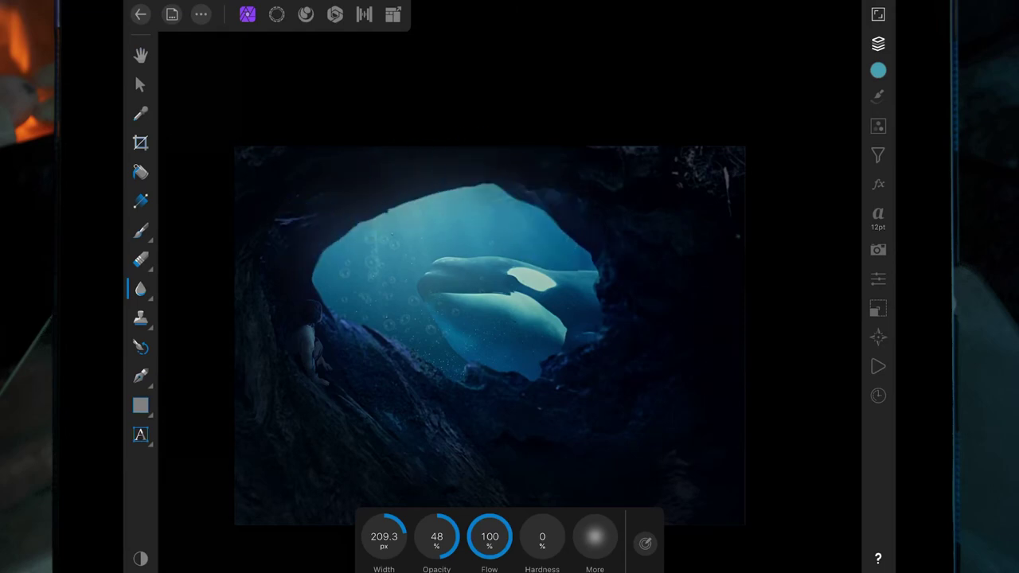
left_click(448, 380)
left_click(500, 398)
scroll(637, 223, "down", 3)
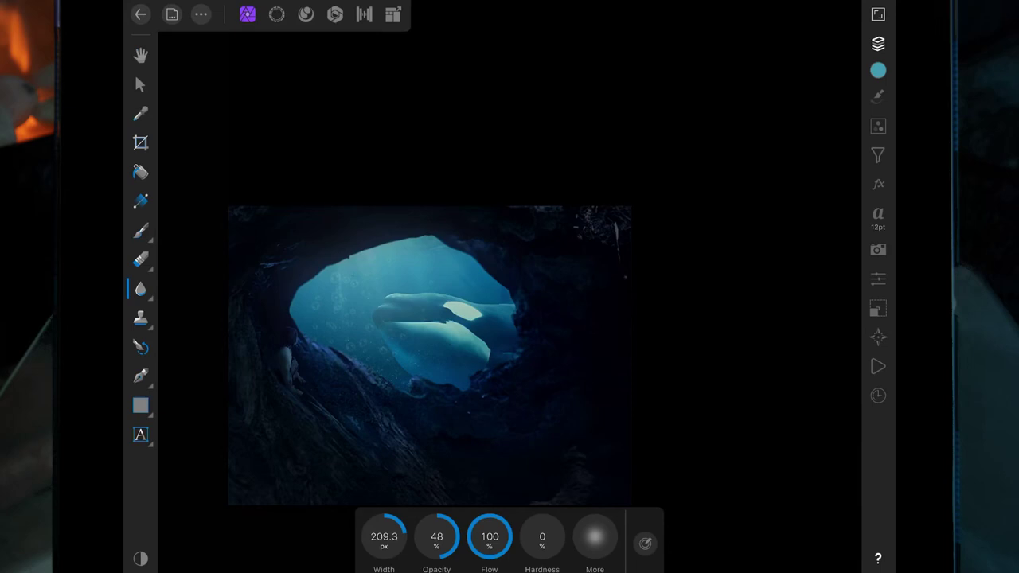
- Widen the Blur Brush to about 372 px and blur the left wall, upper-right corner and bottom foreground rocks
left_click_drag(382, 530, 478, 445)
left_click(237, 334)
left_click_drag(383, 536, 390, 532)
left_click(575, 225)
mouse_move(610, 209)
left_mouse_down()
mouse_move(184, 276)
mouse_move(255, 480)
mouse_move(500, 484)
mouse_move(658, 272)
left_mouse_up()
left_click(582, 90)
left_click_drag(246, 293, 264, 266)
left_click(433, 482)
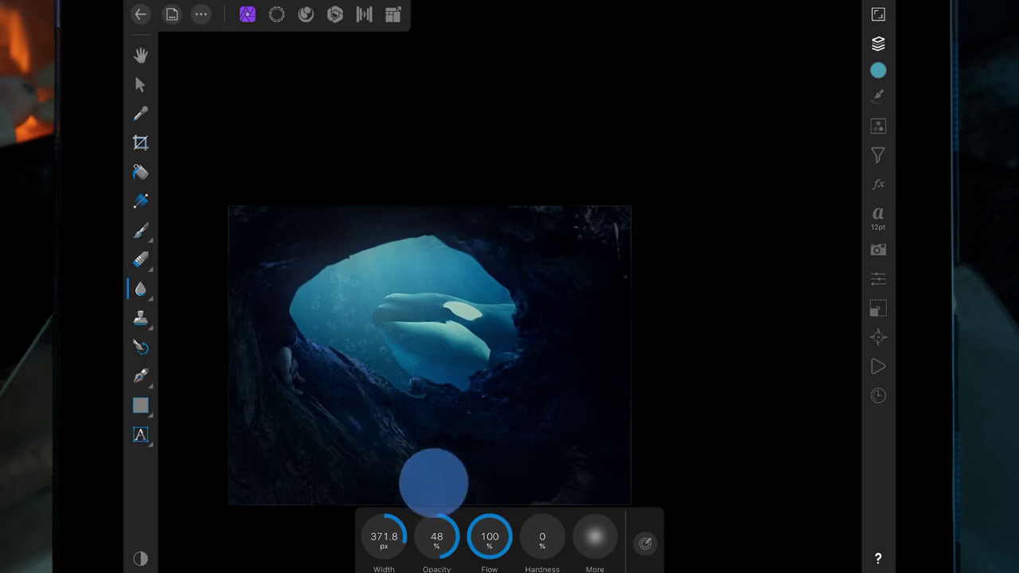
mouse_move(433, 482)
left_mouse_down()
mouse_move(427, 459)
mouse_move(619, 343)
mouse_move(337, 420)
mouse_move(336, 463)
mouse_move(650, 234)
mouse_move(507, 186)
mouse_move(222, 242)
left_mouse_up()
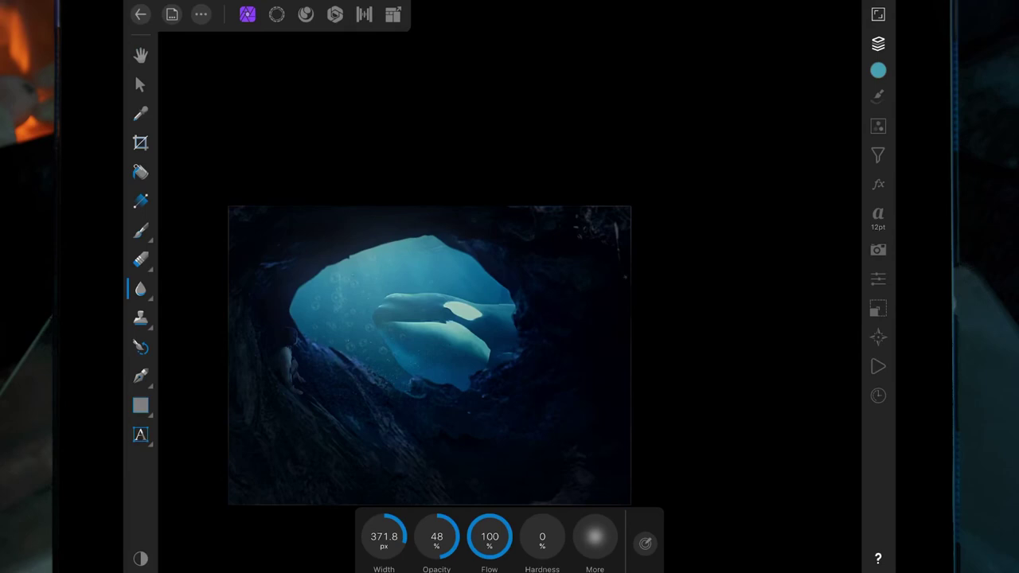
- Re-crop the image slightly tighter from the left and bottom edges and apply it
left_click(140, 142)
left_click_drag(789, 67, 796, 74)
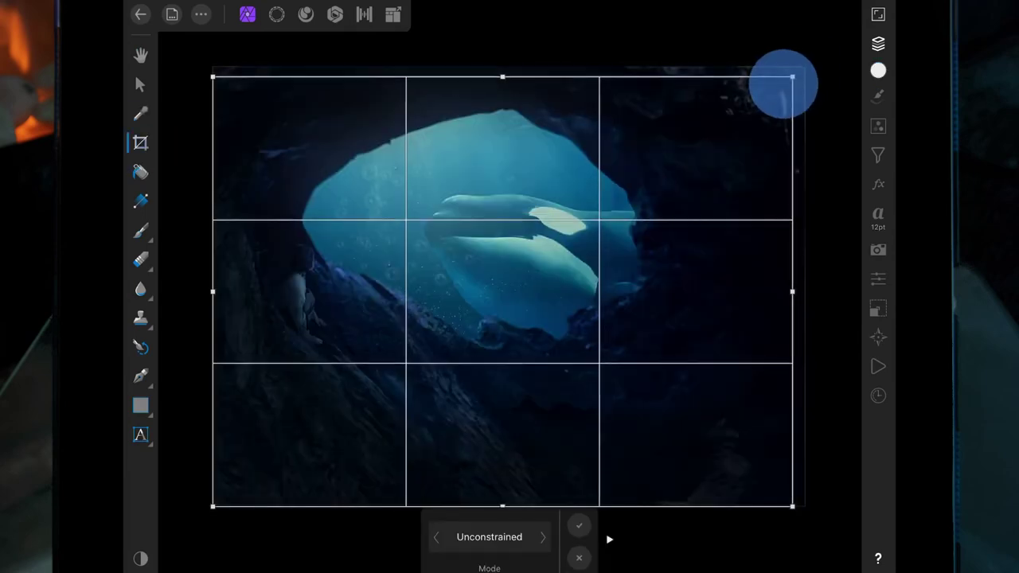
left_click_drag(213, 506, 229, 488)
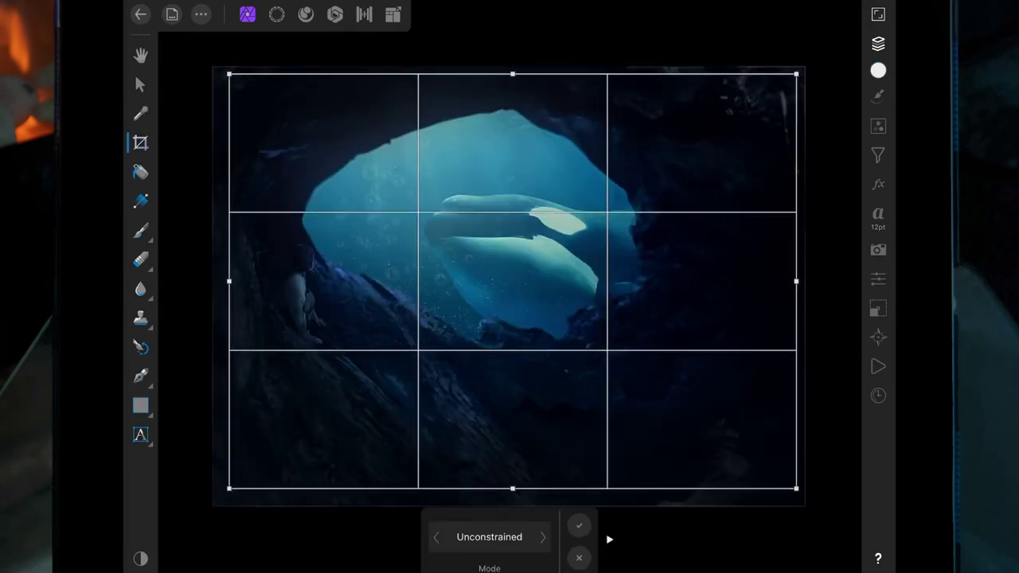
left_click(579, 525)
scroll(573, 374, "down", 3)
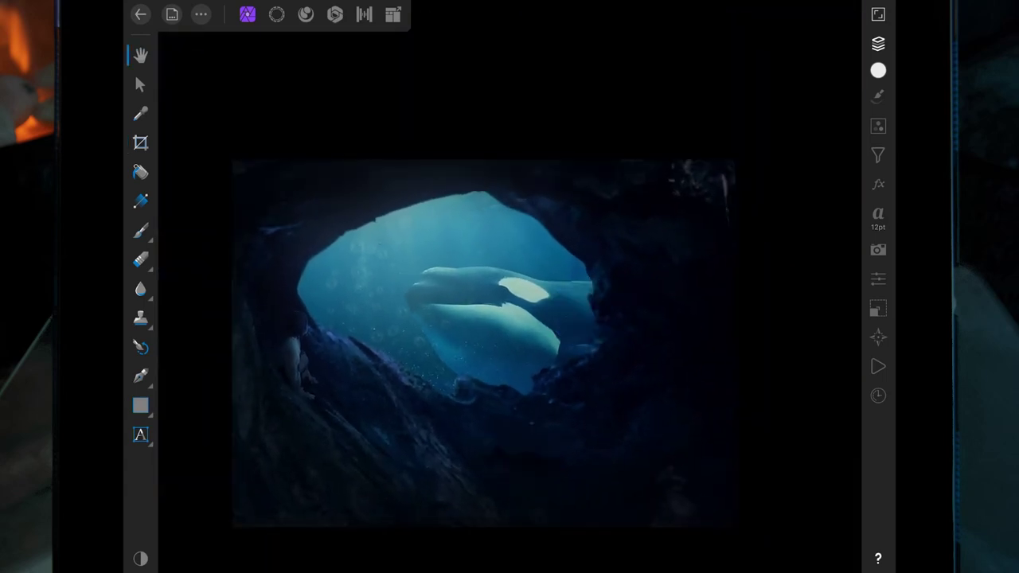
left_click(879, 43)
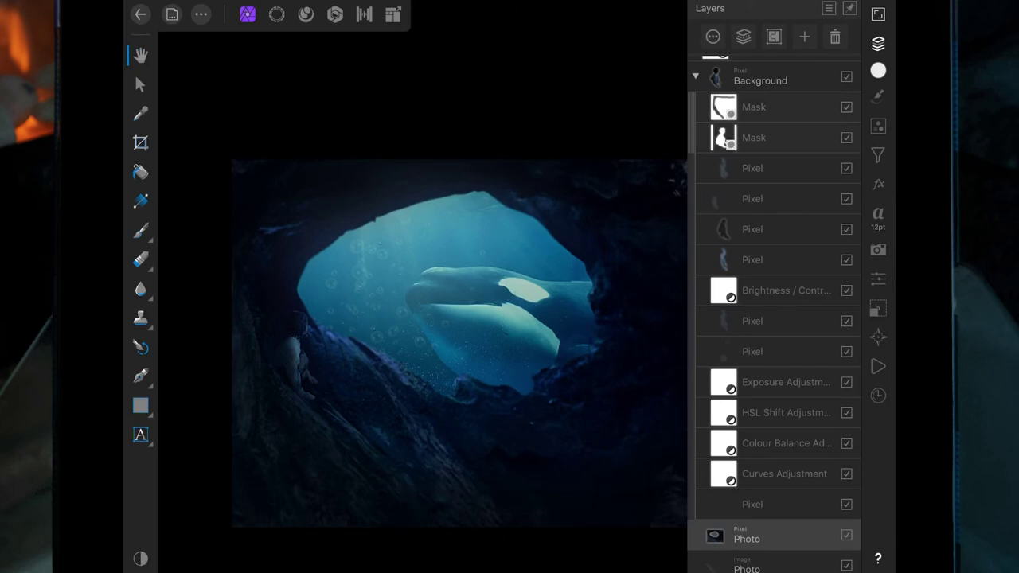
- Add a live Sharpen filter to the Background layer with a 13.4 px radius
scroll(785, 194, "down", 3)
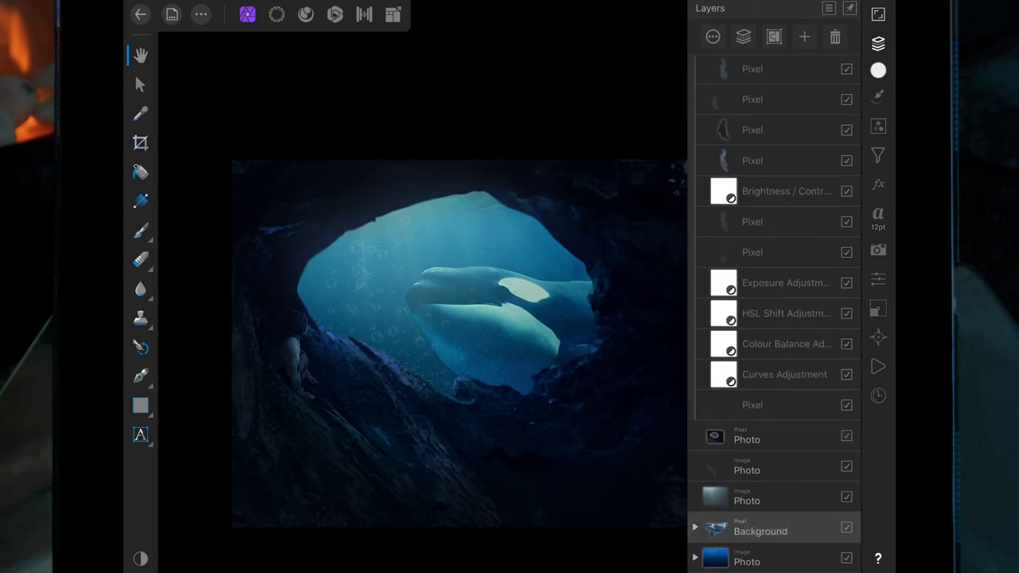
left_click(878, 155)
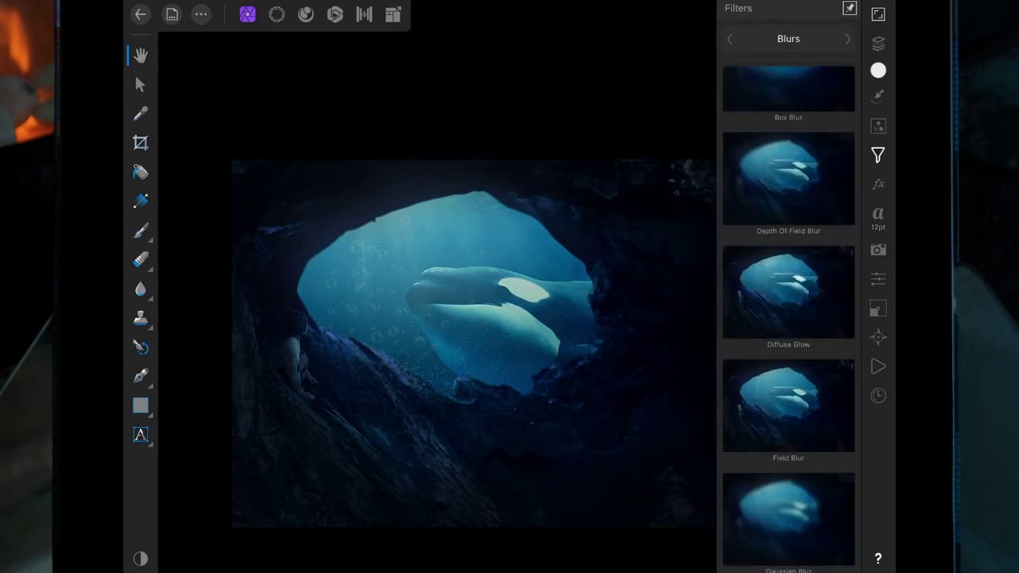
left_click(788, 39)
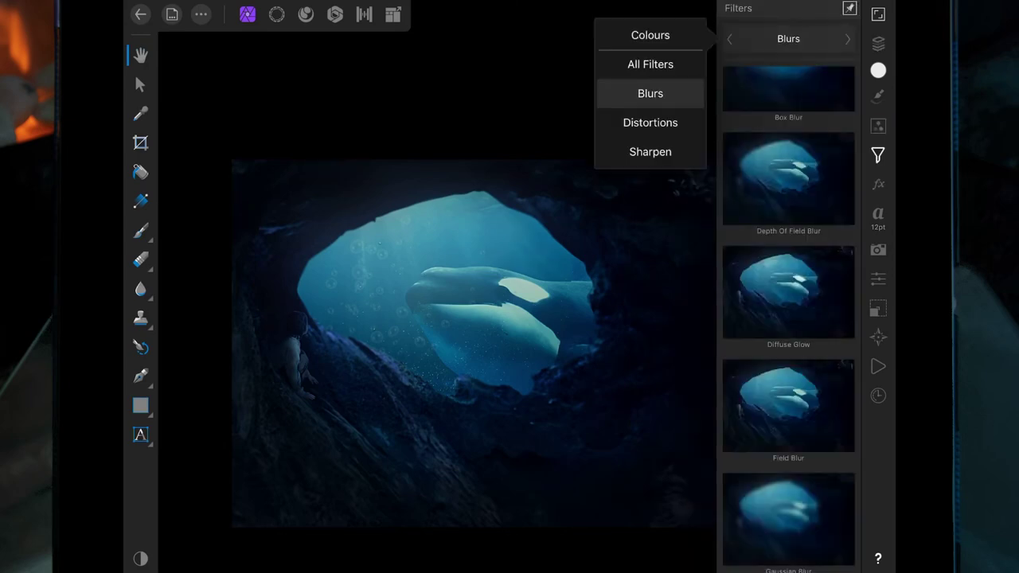
left_click(650, 151)
left_click(816, 134)
left_click(878, 43)
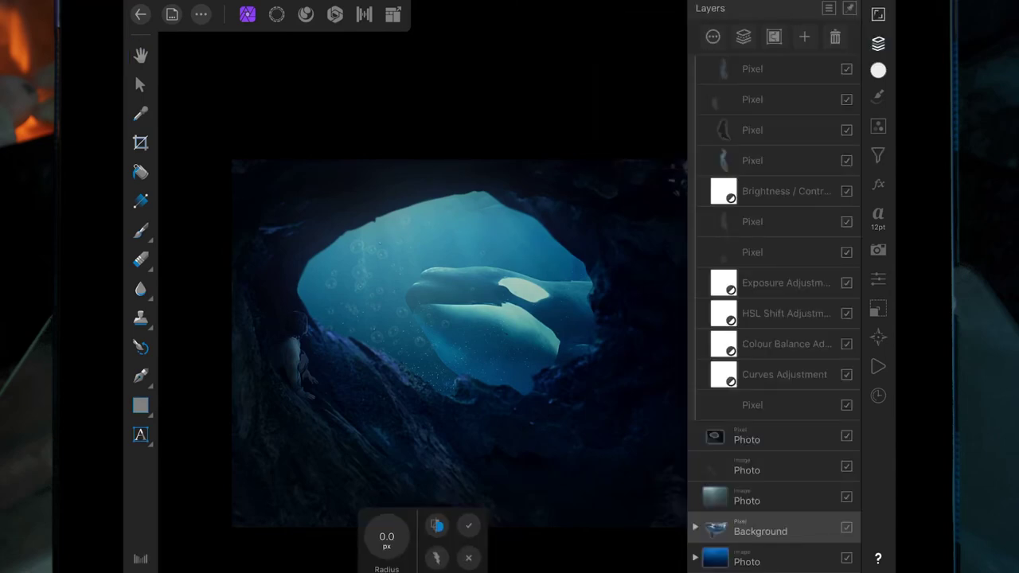
left_click(436, 525)
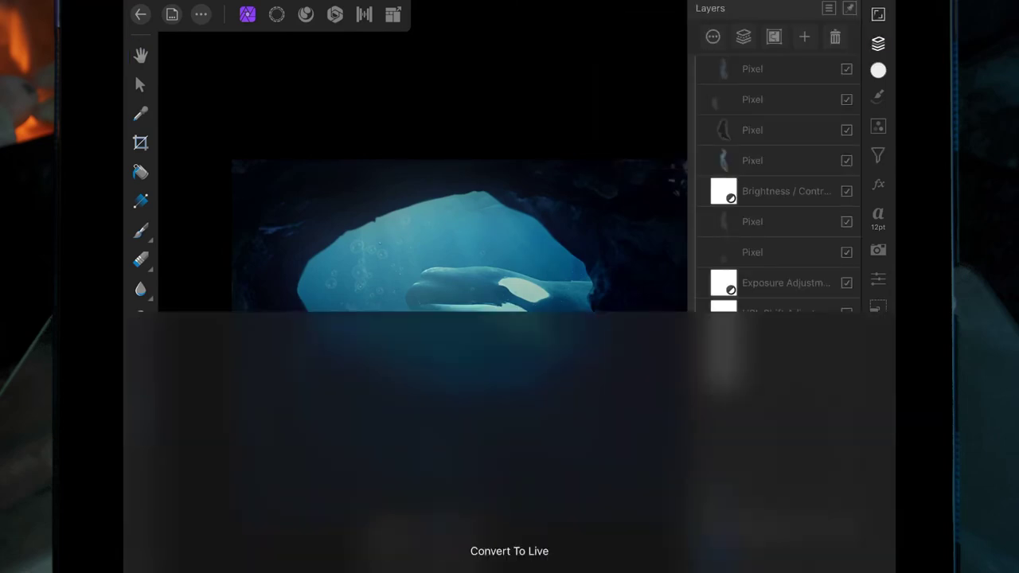
left_click(554, 327)
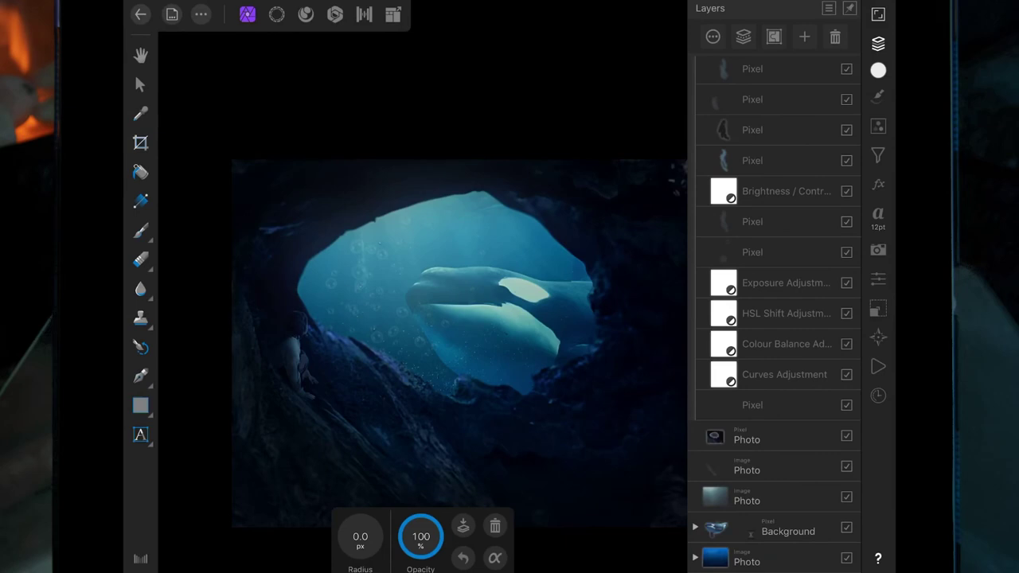
left_click_drag(360, 537, 368, 536)
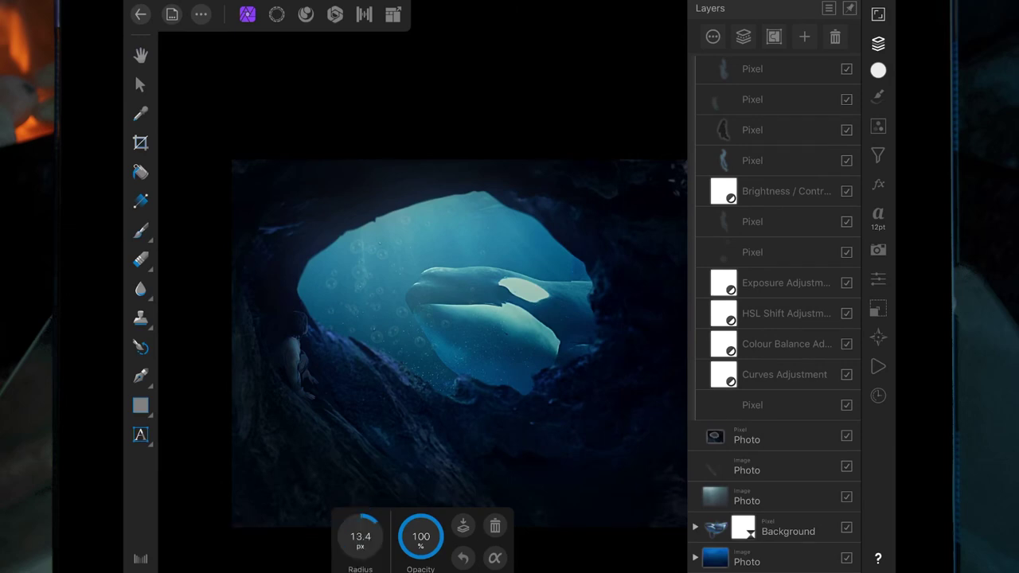
- Hide the interface to view the composite full screen
left_click(140, 54)
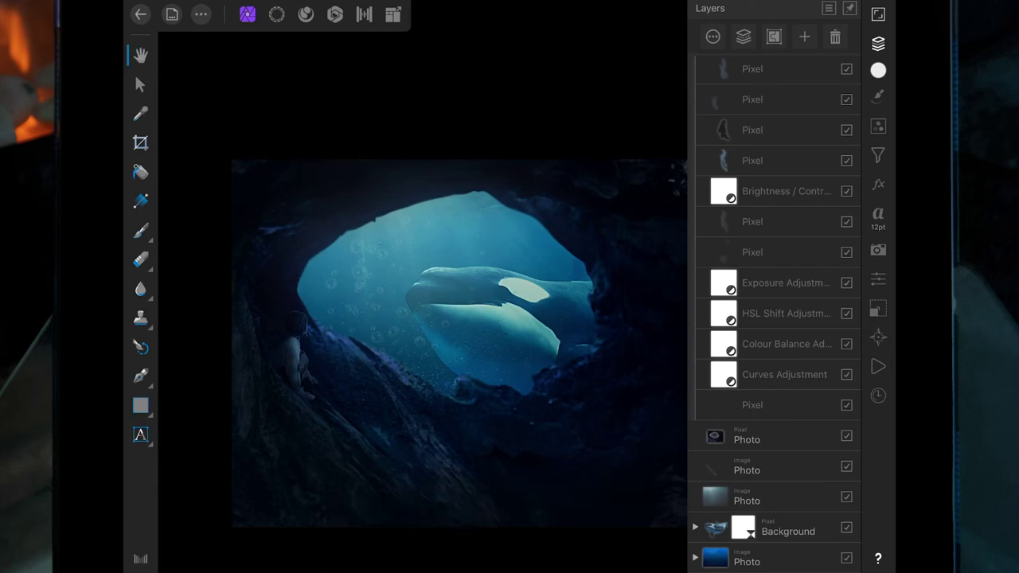
left_click(878, 14)
scroll(693, 366, "up", 3)
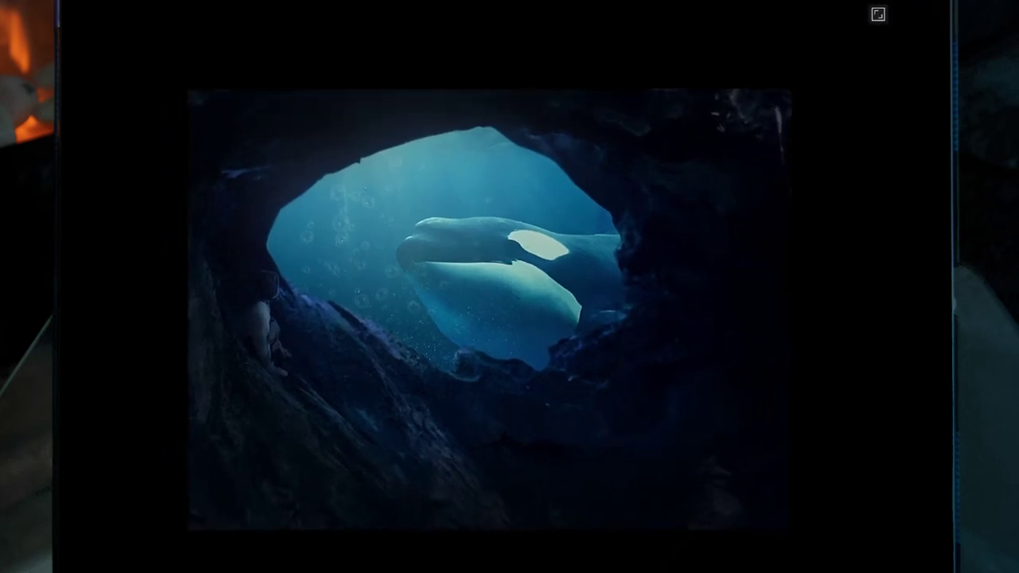